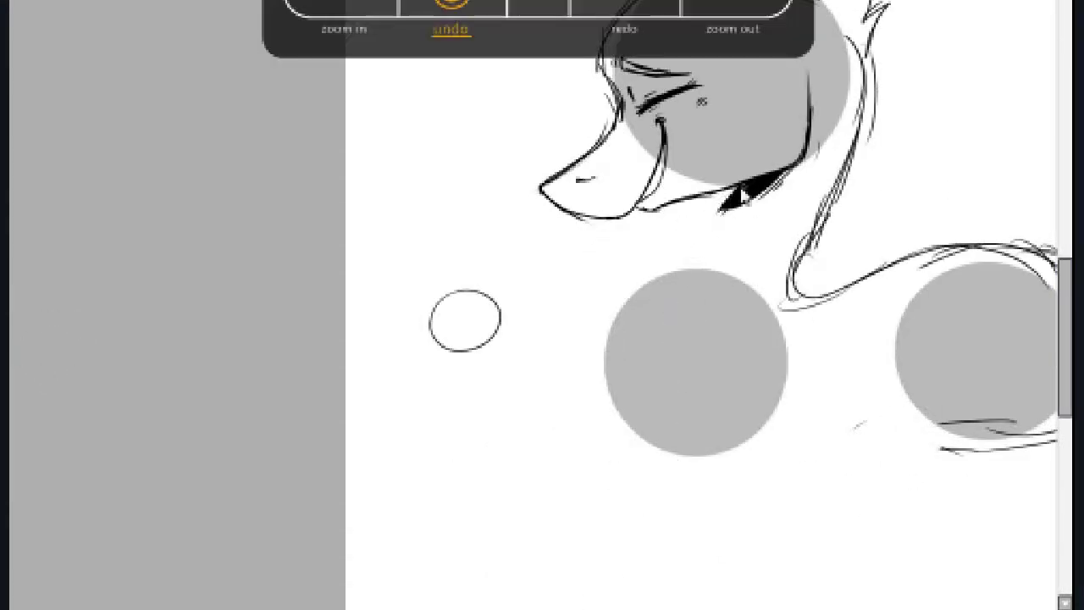
# Sketch the front of the neck, a fluffy chest edge with fur tufts, and the belly line running back to the hip
pyautogui.moveTo(733, 197)
pyautogui.mouseDown()
pyautogui.moveTo(709, 443)
pyautogui.moveTo(767, 442)
pyautogui.mouseUp()
pyautogui.moveTo(665, 246); pyautogui.dragTo(661, 411)
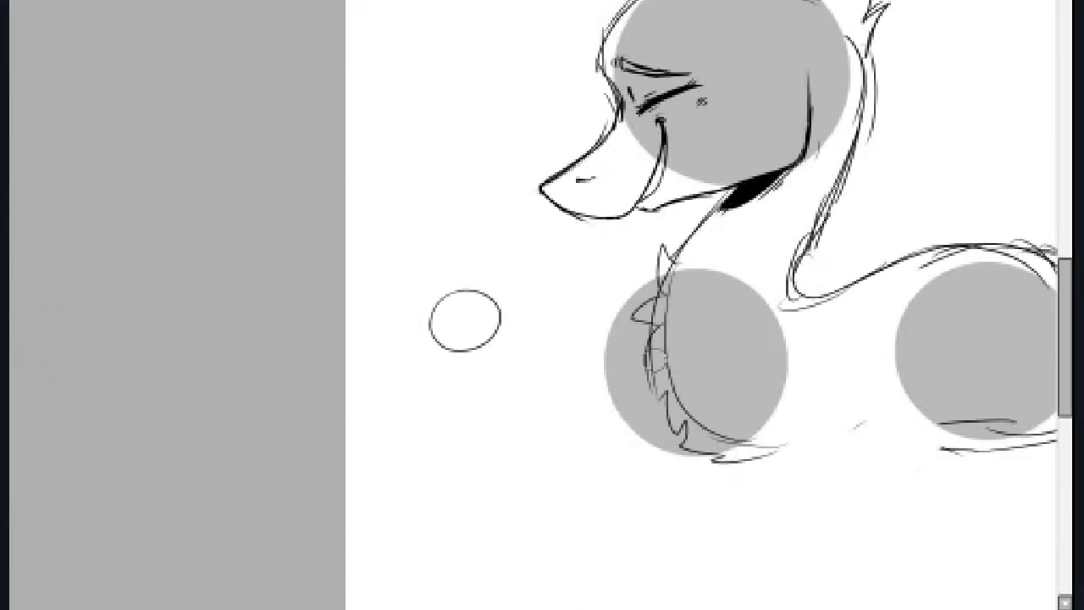
pyautogui.moveTo(665, 293)
pyautogui.mouseDown()
pyautogui.moveTo(741, 456)
pyautogui.moveTo(1050, 428)
pyautogui.mouseUp()
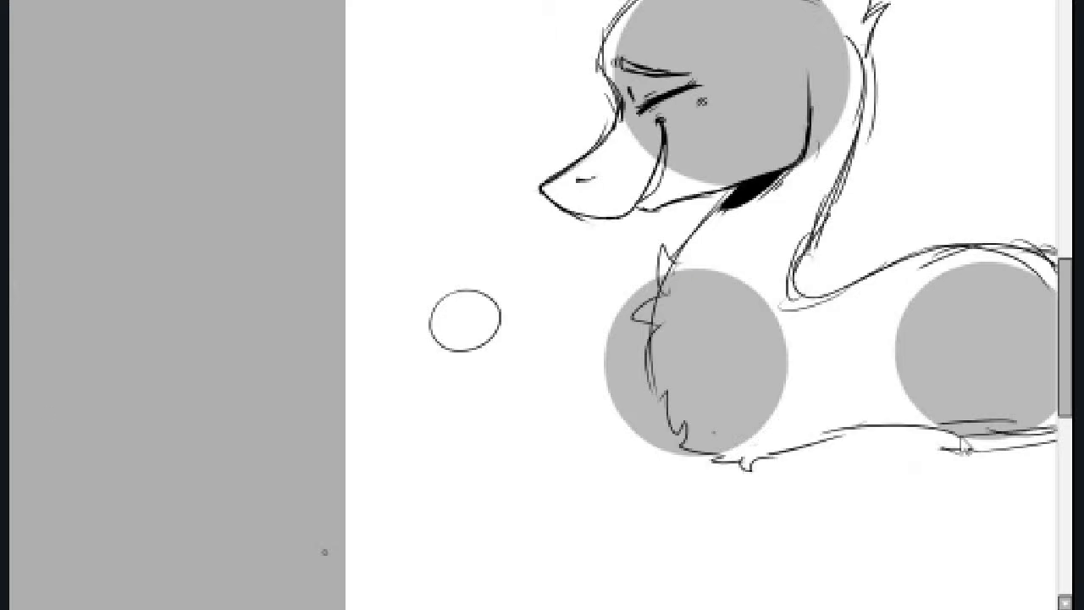
# Select the body lines below the neck and move them slightly downward on the canvas
pyautogui.hotkey('ctrl', '-')
pyautogui.moveTo(848, 313); pyautogui.dragTo(847, 440)
pyautogui.moveTo(813, 398); pyautogui.dragTo(889, 449)
pyautogui.hotkey('ctrl', '-')
pyautogui.hotkey('ctrl', '-')
pyautogui.moveTo(646, 185); pyautogui.dragTo(631, 183)
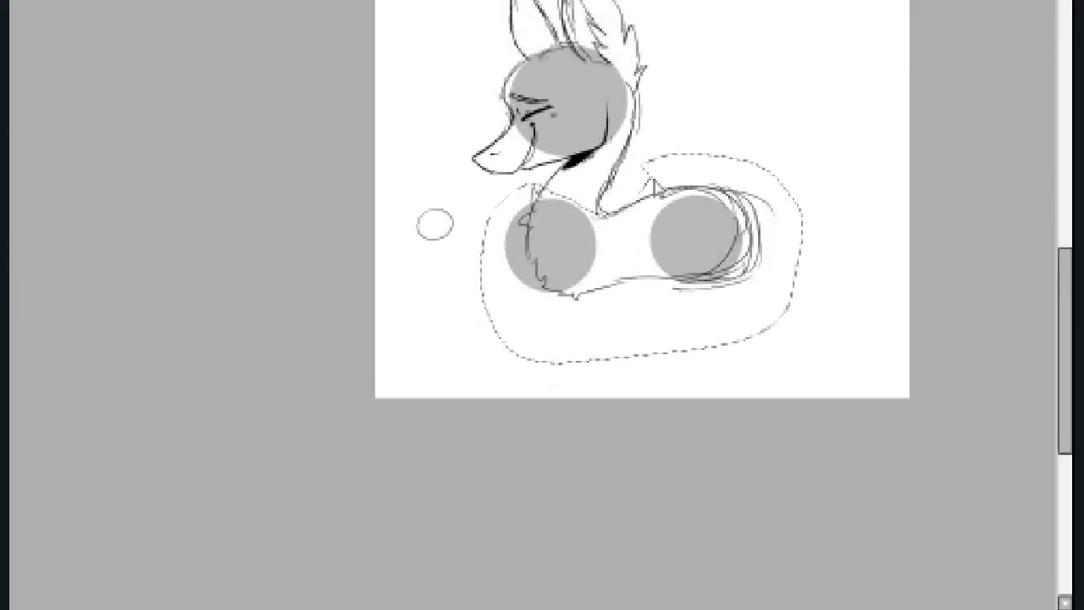
pyautogui.hotkey('ctrl', 't')
pyautogui.moveTo(665, 227); pyautogui.dragTo(657, 246)
pyautogui.press('Return')
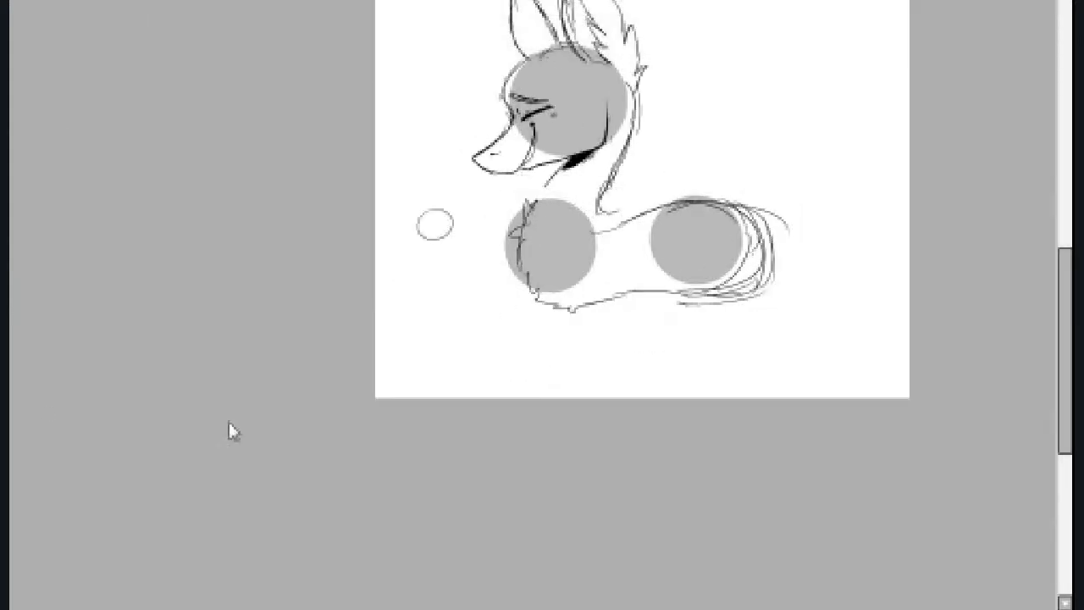
# Reconnect the neck to the moved body and rough in a raised, pointed wing growing from the shoulder
pyautogui.moveTo(631, 201); pyautogui.dragTo(729, 182)
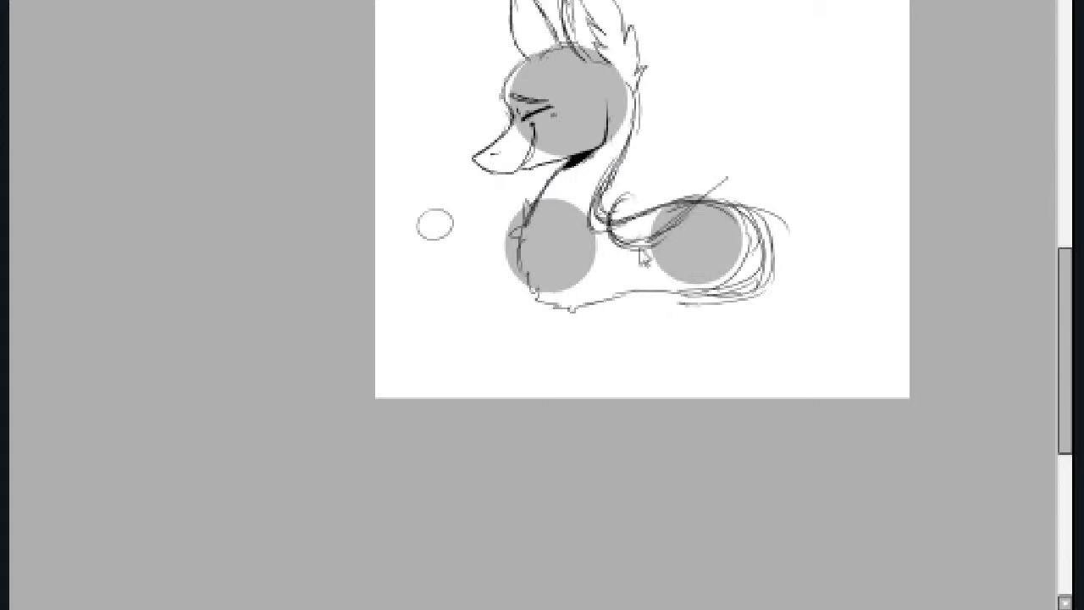
pyautogui.moveTo(610, 224); pyautogui.dragTo(775, 153)
pyautogui.moveTo(627, 187)
pyautogui.mouseDown()
pyautogui.moveTo(785, 140)
pyautogui.moveTo(682, 174)
pyautogui.mouseUp()
pyautogui.hotkey('ctrl', '+')
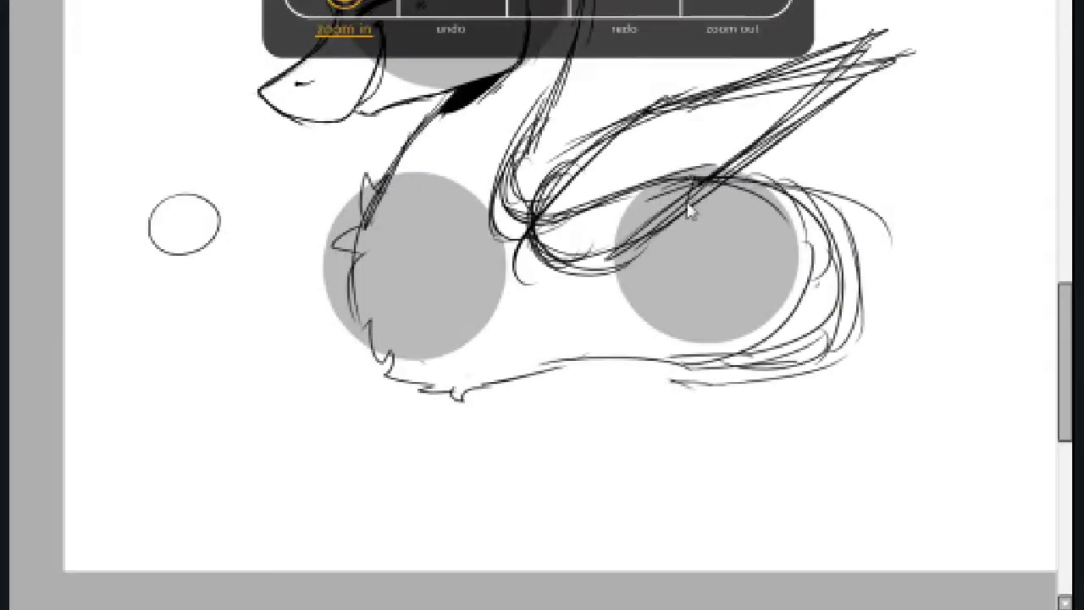
# Try extra outline and feather strokes on the raised wing and undo the last of them
pyautogui.moveTo(699, 134); pyautogui.dragTo(644, 203)
pyautogui.moveTo(796, 63); pyautogui.dragTo(593, 144)
pyautogui.moveTo(839, 49); pyautogui.dragTo(673, 148)
pyautogui.moveTo(674, 178); pyautogui.dragTo(832, 119)
pyautogui.hotkey('ctrl', 'z')
pyautogui.hotkey('ctrl', 'z')
pyautogui.hotkey('ctrl', 'z')
pyautogui.hotkey('ctrl', 'z')
pyautogui.hotkey('ctrl', 'z')
pyautogui.hotkey('ctrl', 'z')
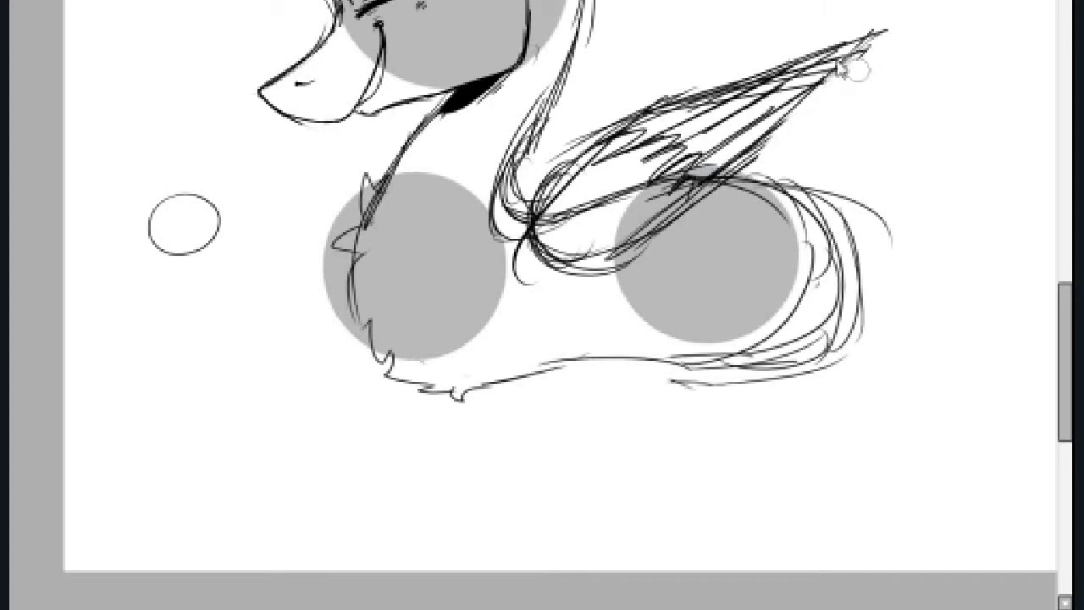
# Redraw the raised wing's upper and lower edges with a longer pointed tip
pyautogui.moveTo(678, 212); pyautogui.dragTo(876, 29)
pyautogui.moveTo(898, 15)
pyautogui.mouseDown()
pyautogui.moveTo(542, 200)
pyautogui.moveTo(859, 12)
pyautogui.mouseUp()
pyautogui.moveTo(827, 1); pyautogui.dragTo(583, 171)
pyautogui.moveTo(868, 2); pyautogui.dragTo(793, 117)
pyautogui.moveTo(866, 2); pyautogui.dragTo(632, 142)
pyautogui.hotkey('ctrl', 'z')
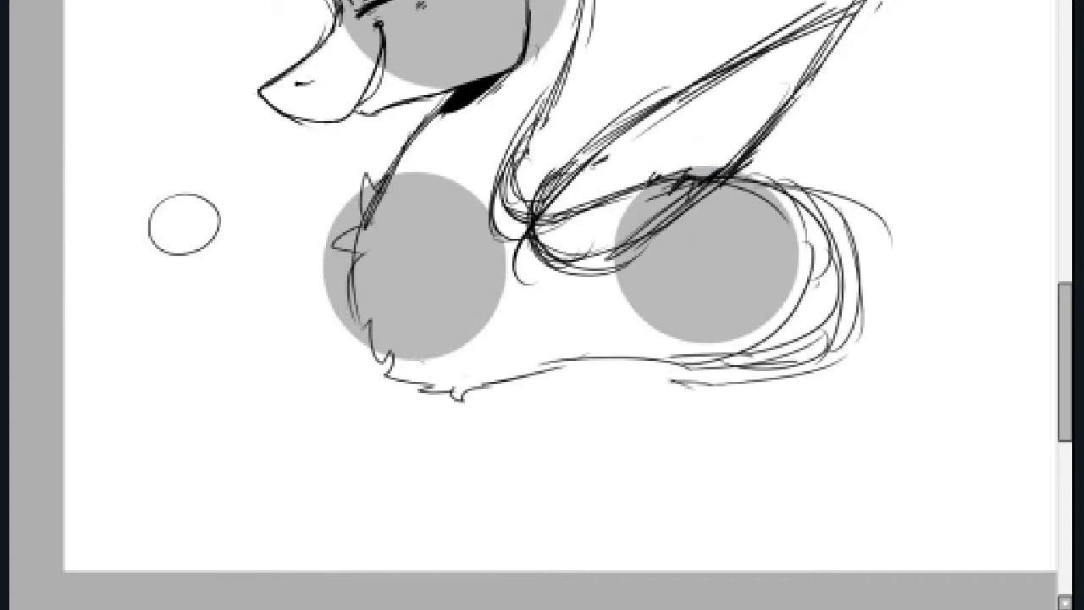
# Fill the wing with long feather strokes and a jagged row of short feathers near its base
pyautogui.moveTo(631, 203); pyautogui.dragTo(762, 64)
pyautogui.moveTo(826, 42); pyautogui.dragTo(619, 169)
pyautogui.moveTo(737, 68); pyautogui.dragTo(601, 182)
# Sketch a small rabbit's head in front of the large creature, with one upright ear and one folded ear
pyautogui.moveTo(1065, 373)
pyautogui.mouseDown()
pyautogui.moveTo(1066, 320)
pyautogui.moveTo(1068, 330)
pyautogui.mouseUp()
pyautogui.moveTo(182, 364); pyautogui.dragTo(212, 428)
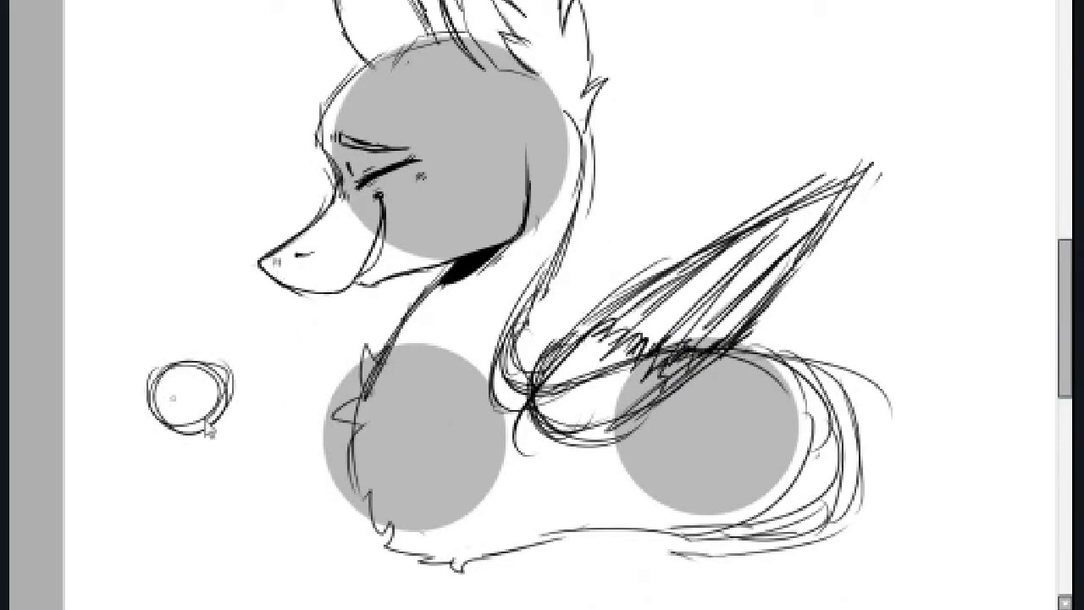
pyautogui.moveTo(185, 390); pyautogui.dragTo(208, 281)
pyautogui.moveTo(203, 284); pyautogui.dragTo(256, 310)
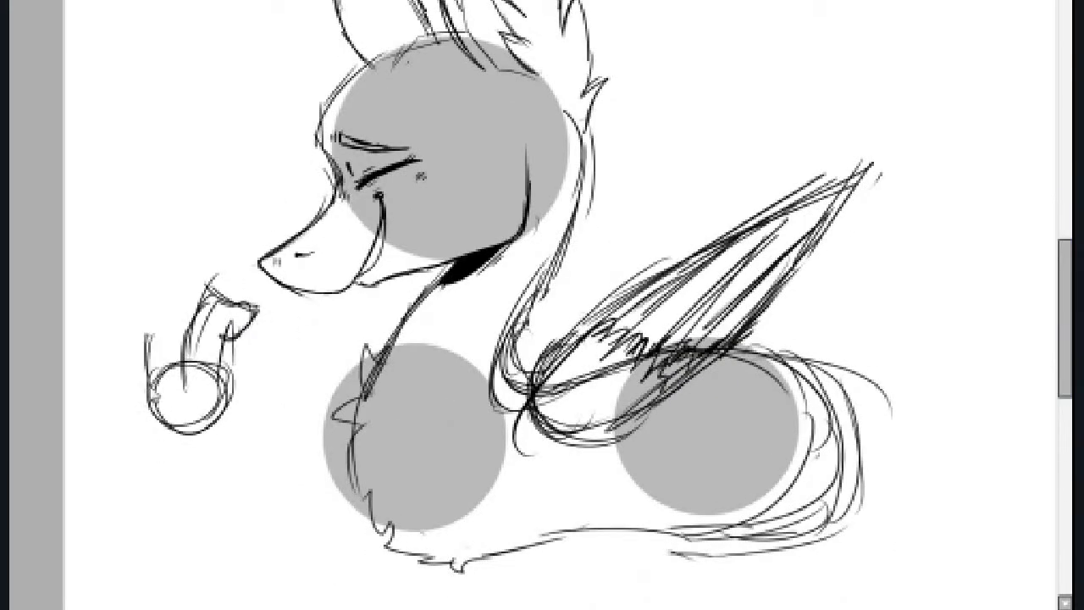
pyautogui.moveTo(149, 354); pyautogui.dragTo(222, 230)
pyautogui.moveTo(237, 238); pyautogui.dragTo(168, 315)
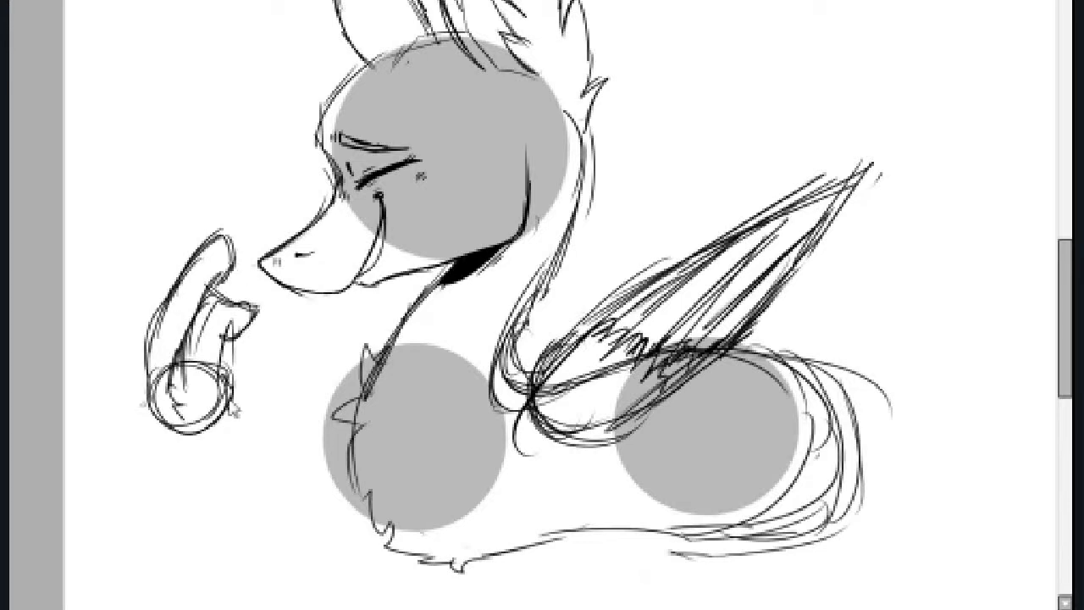
# Sketch the small rabbit's seated body with arms and feet, and move the whole figure behind the large creature's wing
pyautogui.moveTo(223, 451); pyautogui.dragTo(238, 480)
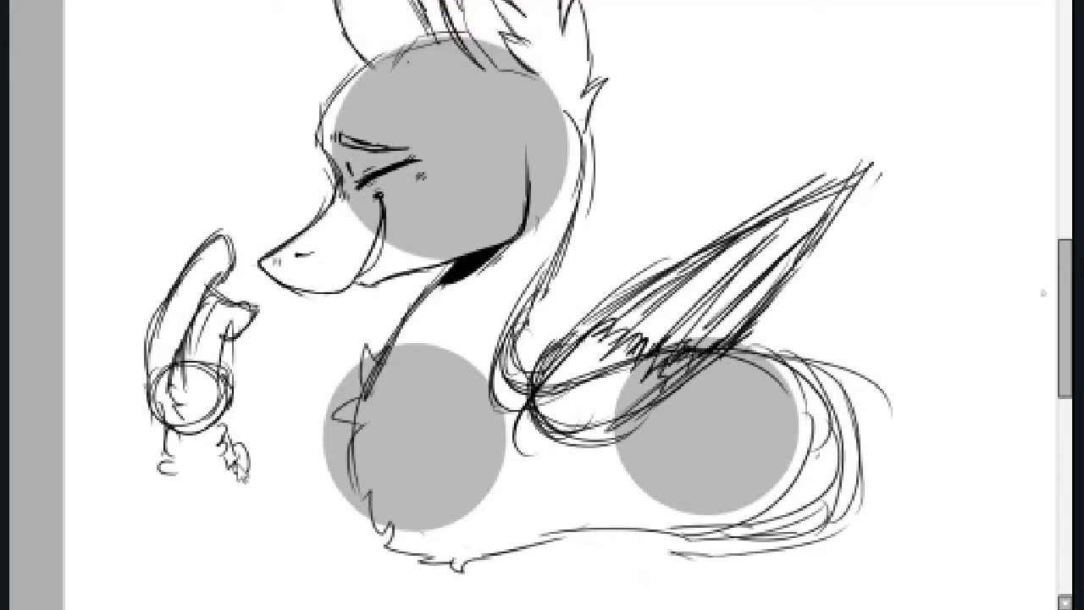
pyautogui.scroll(-3, 542, 305)
pyautogui.moveTo(163, 364); pyautogui.dragTo(152, 442)
pyautogui.moveTo(154, 445); pyautogui.dragTo(208, 441)
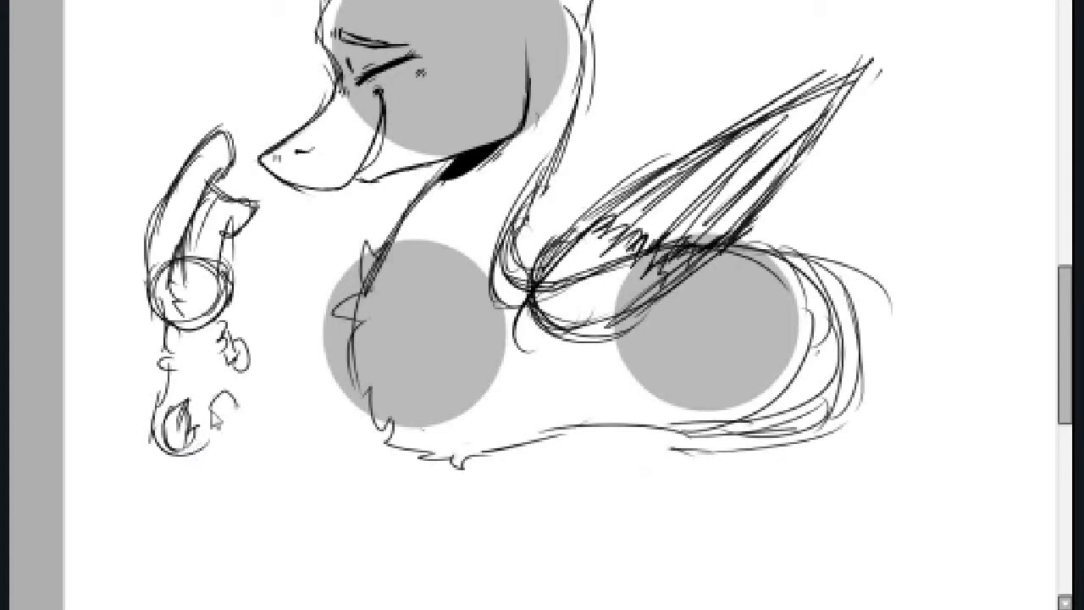
pyautogui.hotkey('ctrl', 'z')
pyautogui.moveTo(188, 330); pyautogui.dragTo(189, 405)
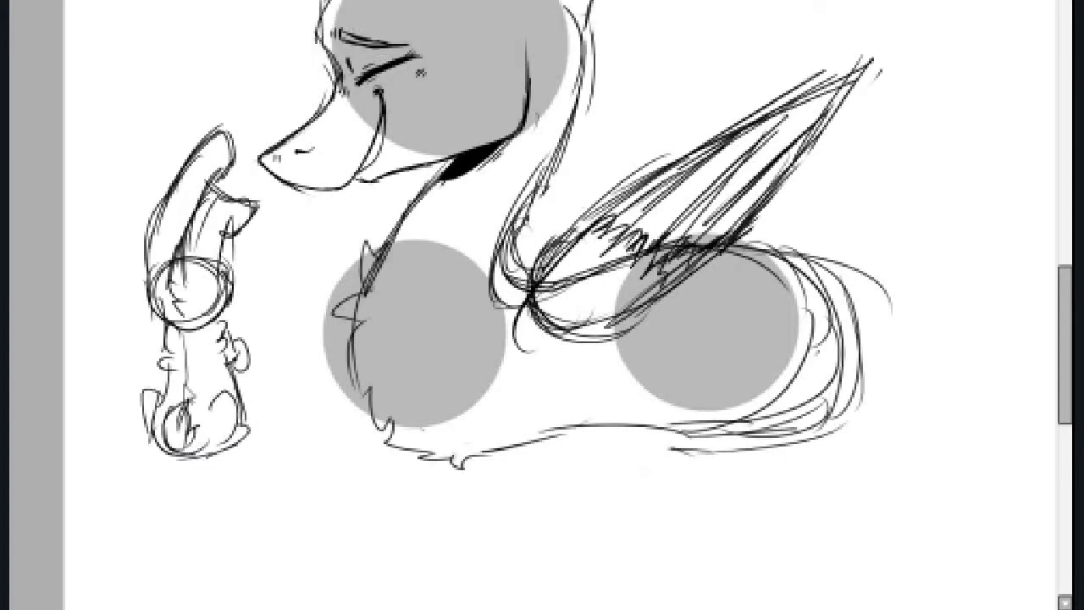
pyautogui.moveTo(246, 106)
pyautogui.mouseDown()
pyautogui.moveTo(251, 208)
pyautogui.moveTo(212, 314)
pyautogui.moveTo(974, 48)
pyautogui.mouseUp()
pyautogui.press('Return')
# Sketch the large creature's shoulder and a foreleg stretched forward from the chest to the lower canvas edge
pyautogui.moveTo(464, 258)
pyautogui.mouseDown()
pyautogui.moveTo(394, 347)
pyautogui.moveTo(385, 485)
pyautogui.mouseUp()
pyautogui.moveTo(370, 440)
pyautogui.mouseDown()
pyautogui.moveTo(227, 462)
pyautogui.moveTo(127, 551)
pyautogui.mouseUp()
pyautogui.moveTo(127, 549); pyautogui.dragTo(85, 598)
pyautogui.scroll(-2, 559, 305)
pyautogui.moveTo(106, 474)
pyautogui.mouseDown()
pyautogui.moveTo(194, 519)
pyautogui.moveTo(410, 424)
pyautogui.moveTo(502, 348)
pyautogui.mouseUp()
pyautogui.moveTo(521, 247); pyautogui.dragTo(493, 352)
pyautogui.moveTo(352, 220); pyautogui.dragTo(339, 348)
# Sketch a second foreleg crossed over the stretched one and erase the overlapping lines
pyautogui.moveTo(305, 326)
pyautogui.mouseDown()
pyautogui.moveTo(173, 411)
pyautogui.moveTo(327, 466)
pyautogui.moveTo(225, 411)
pyautogui.moveTo(235, 432)
pyautogui.mouseUp()
pyautogui.moveTo(301, 320); pyautogui.dragTo(315, 390)
pyautogui.moveTo(195, 381); pyautogui.dragTo(280, 326)
pyautogui.moveTo(356, 246); pyautogui.dragTo(343, 335)
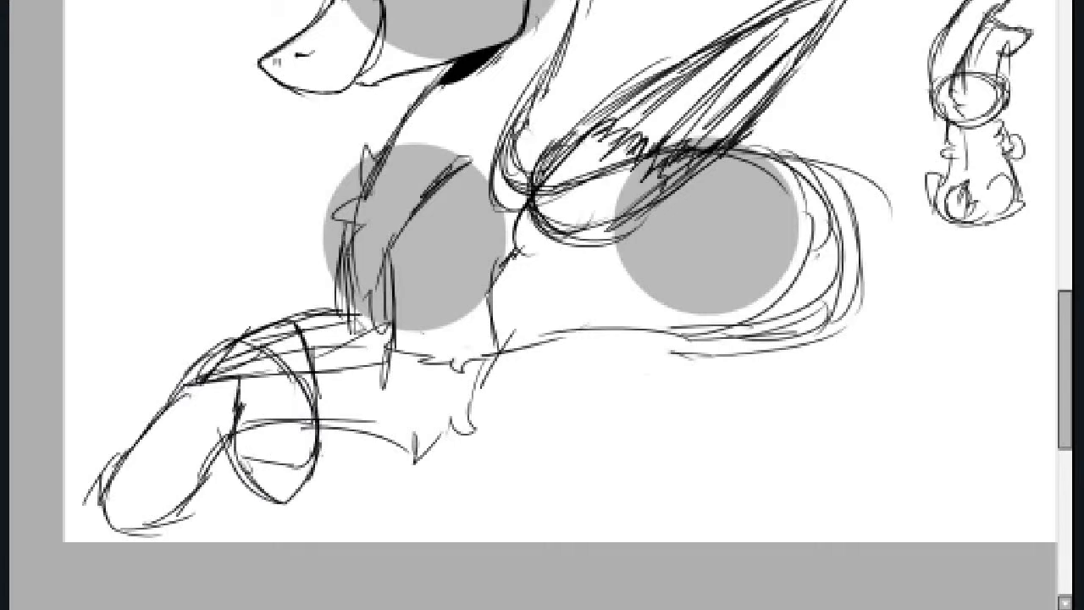
pyautogui.moveTo(298, 413)
pyautogui.mouseDown()
pyautogui.moveTo(256, 358)
pyautogui.moveTo(199, 372)
pyautogui.mouseUp()
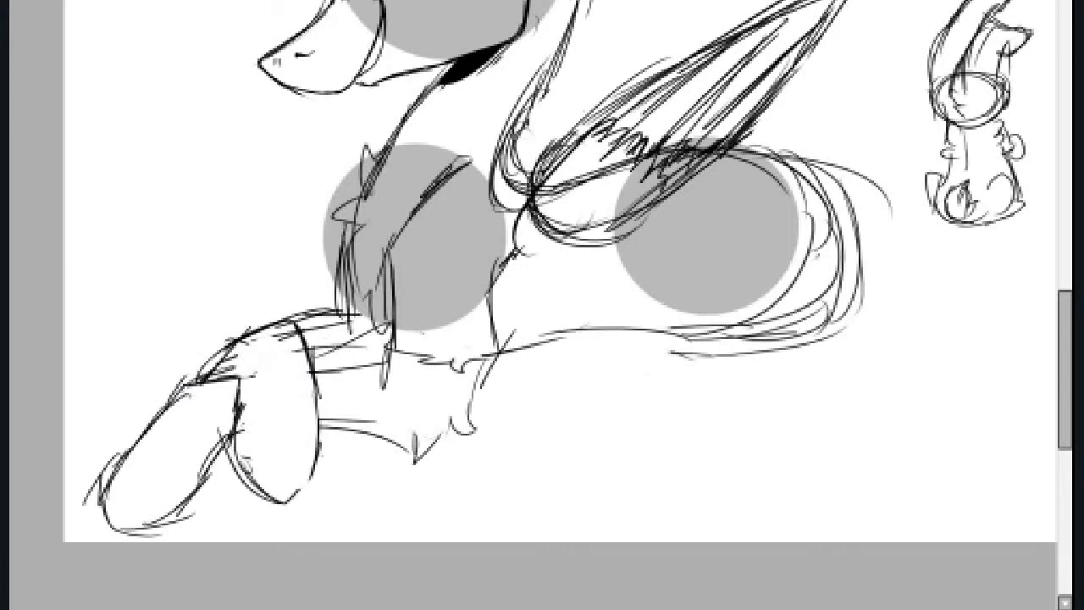
# Replace the crossed foreleg with a redrawn bent foreleg hanging over the stretched one, and add a small tuft at the stretched leg's hoof
pyautogui.hotkey('ctrl', '-')
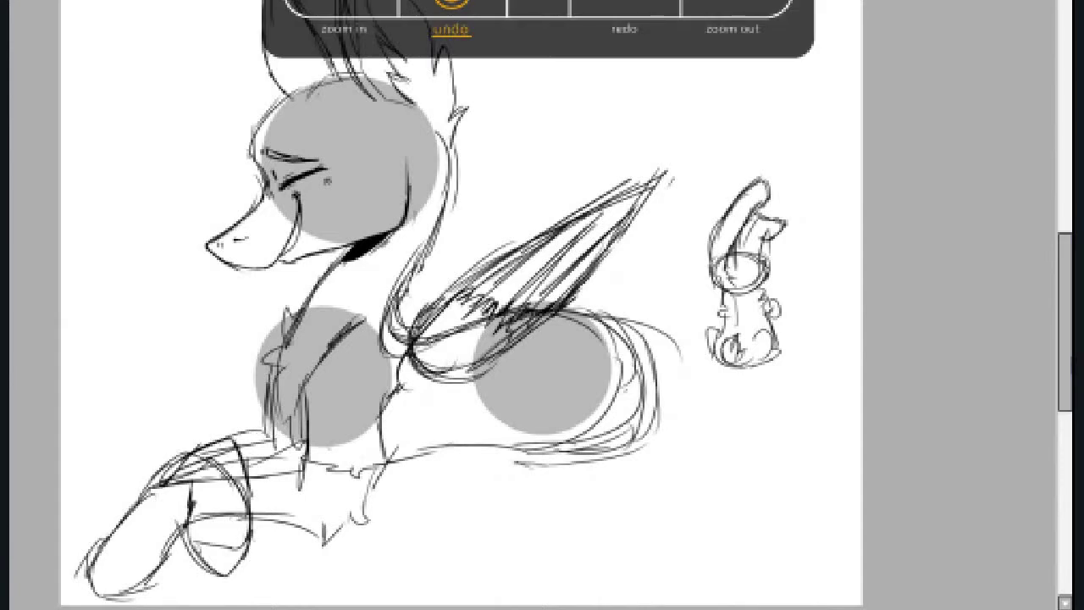
pyautogui.moveTo(125, 576); pyautogui.dragTo(148, 606)
pyautogui.moveTo(178, 428); pyautogui.dragTo(313, 534)
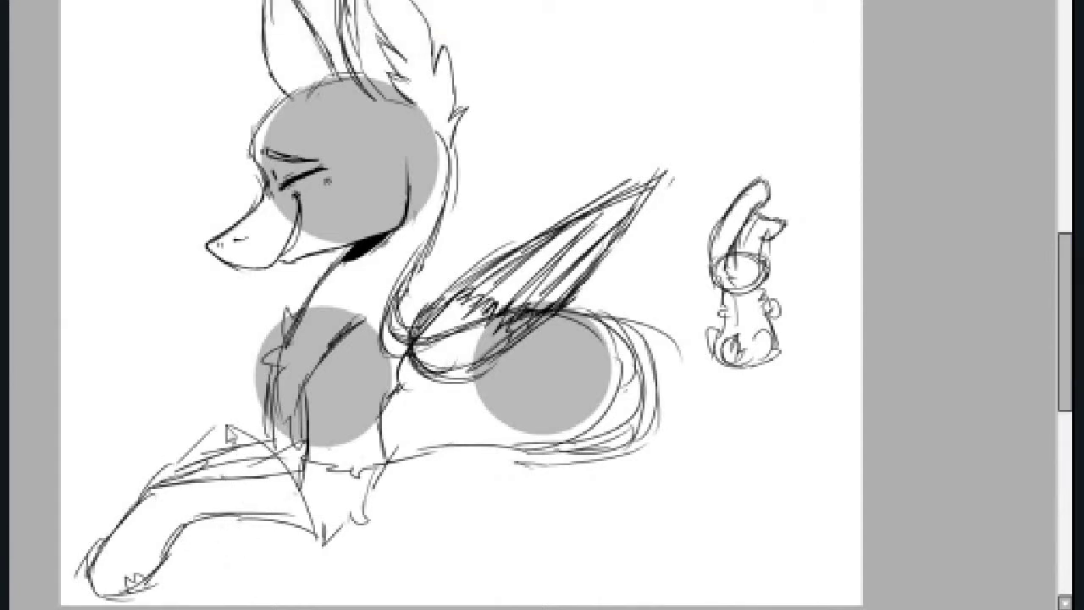
pyautogui.moveTo(292, 470); pyautogui.dragTo(327, 593)
pyautogui.moveTo(248, 547); pyautogui.dragTo(310, 581)
pyautogui.moveTo(242, 529); pyautogui.dragTo(326, 596)
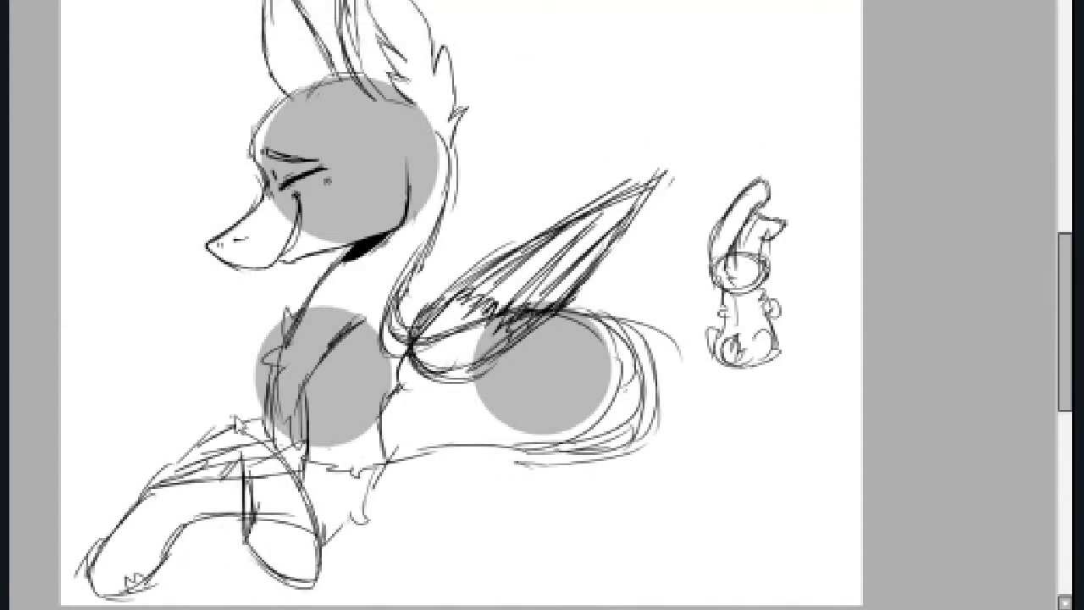
pyautogui.moveTo(176, 474); pyautogui.dragTo(233, 415)
pyautogui.moveTo(182, 470)
pyautogui.mouseDown()
pyautogui.moveTo(227, 424)
pyautogui.moveTo(178, 488)
pyautogui.moveTo(267, 449)
pyautogui.moveTo(291, 510)
pyautogui.mouseUp()
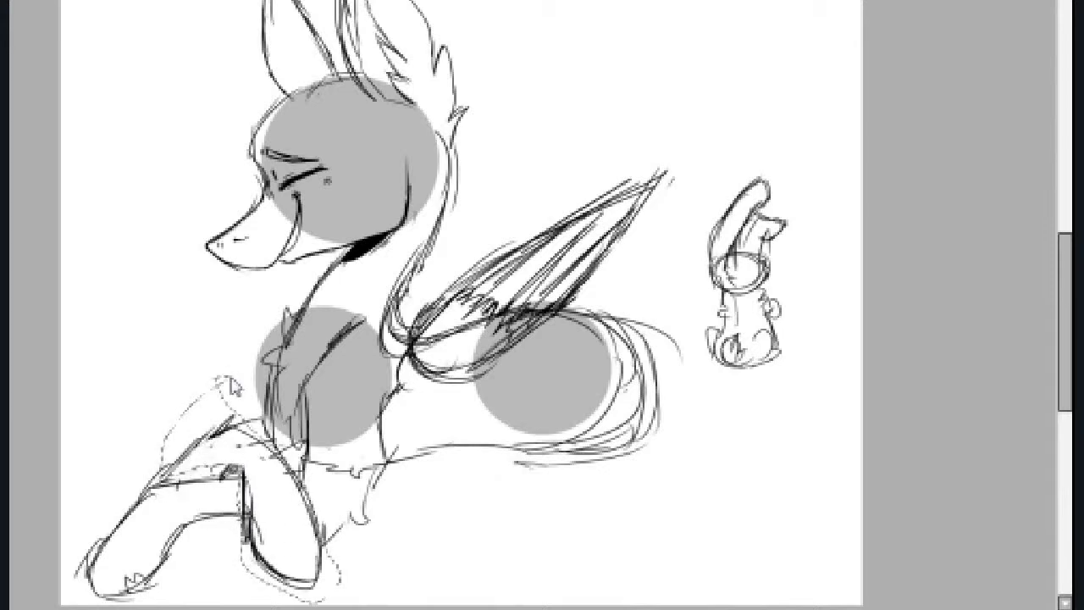
# Adjust the crossed foreleg with a transform and check the pose with the canvas view mirrored
pyautogui.hotkey('ctrl', 't')
pyautogui.moveTo(164, 416); pyautogui.dragTo(325, 598)
pyautogui.press('Return')
pyautogui.press('h')
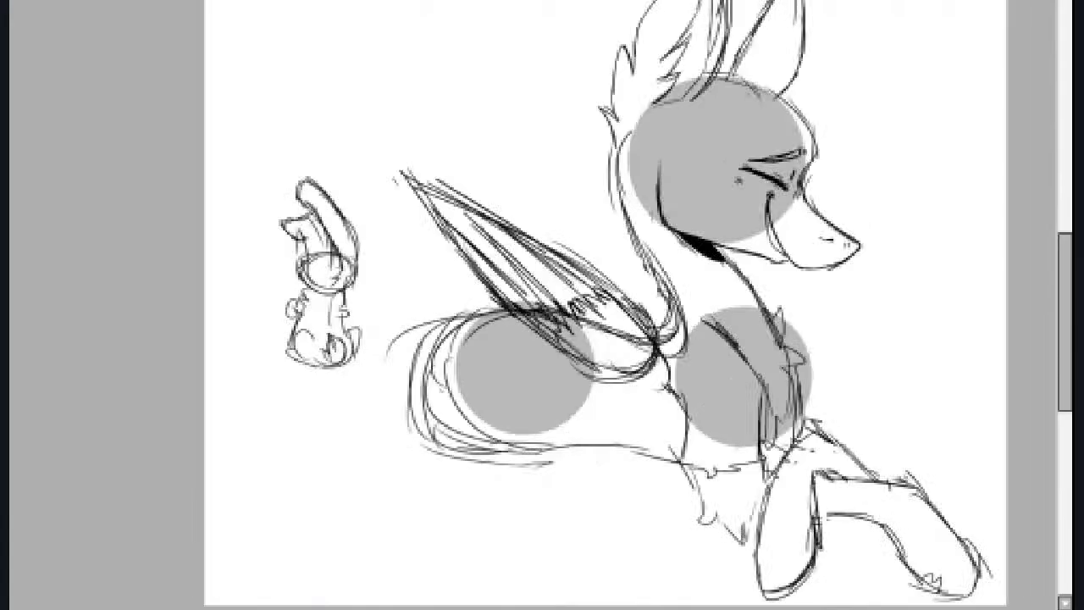
pyautogui.press('h')
# Sketch the hind leg's thigh around the hip circle, redrawing its front edge down to the knee
pyautogui.moveTo(606, 347)
pyautogui.mouseDown()
pyautogui.moveTo(474, 398)
pyautogui.moveTo(566, 338)
pyautogui.mouseUp()
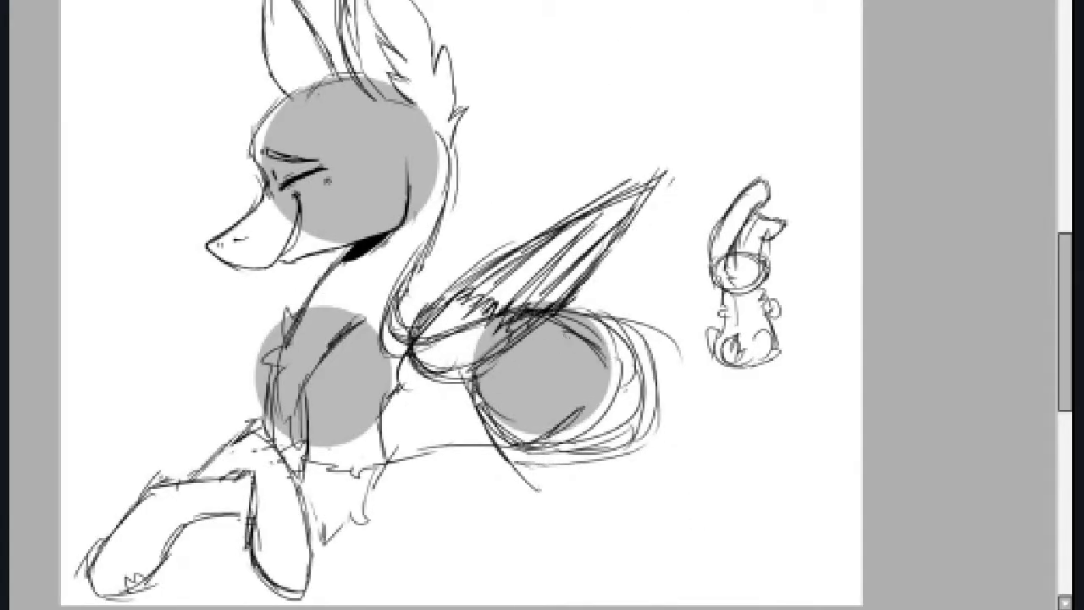
pyautogui.moveTo(606, 424); pyautogui.dragTo(508, 483)
pyautogui.hotkey('ctrl', 'z')
pyautogui.hotkey('ctrl', 'z')
pyautogui.moveTo(492, 349); pyautogui.dragTo(475, 440)
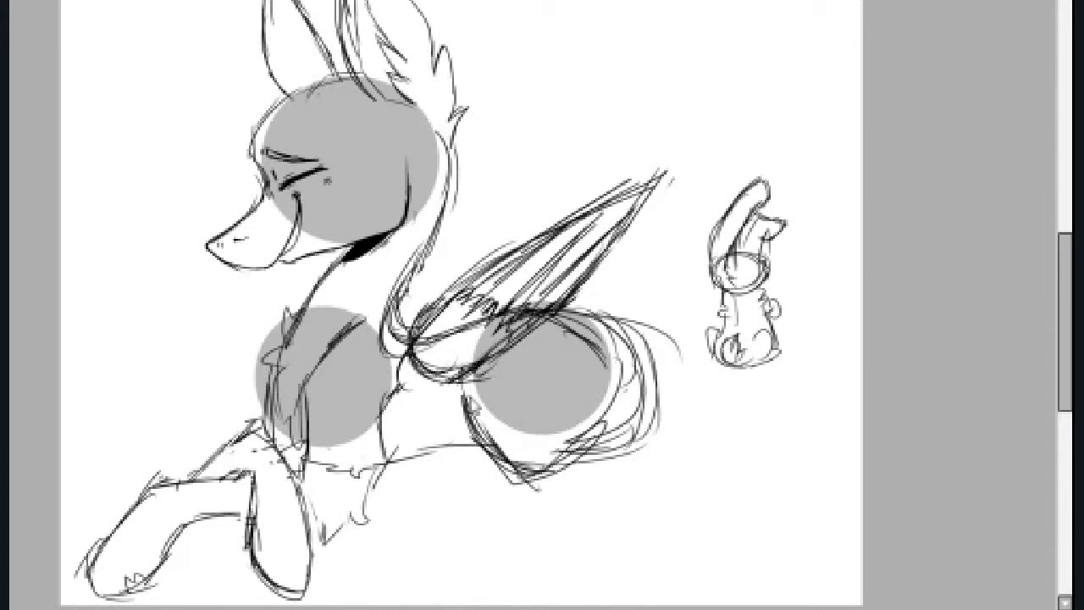
pyautogui.moveTo(462, 360); pyautogui.dragTo(534, 505)
# Try rough lower hind leg lines beneath the thigh and undo the unwanted strokes
pyautogui.moveTo(475, 470)
pyautogui.mouseDown()
pyautogui.moveTo(551, 491)
pyautogui.moveTo(386, 551)
pyautogui.mouseUp()
pyautogui.moveTo(461, 529)
pyautogui.mouseDown()
pyautogui.moveTo(605, 504)
pyautogui.moveTo(682, 444)
pyautogui.mouseUp()
pyautogui.moveTo(652, 424); pyautogui.dragTo(644, 478)
pyautogui.moveTo(1068, 269); pyautogui.dragTo(1068, 299)
pyautogui.hotkey('ctrl', 'z')
pyautogui.hotkey('ctrl', 'z')
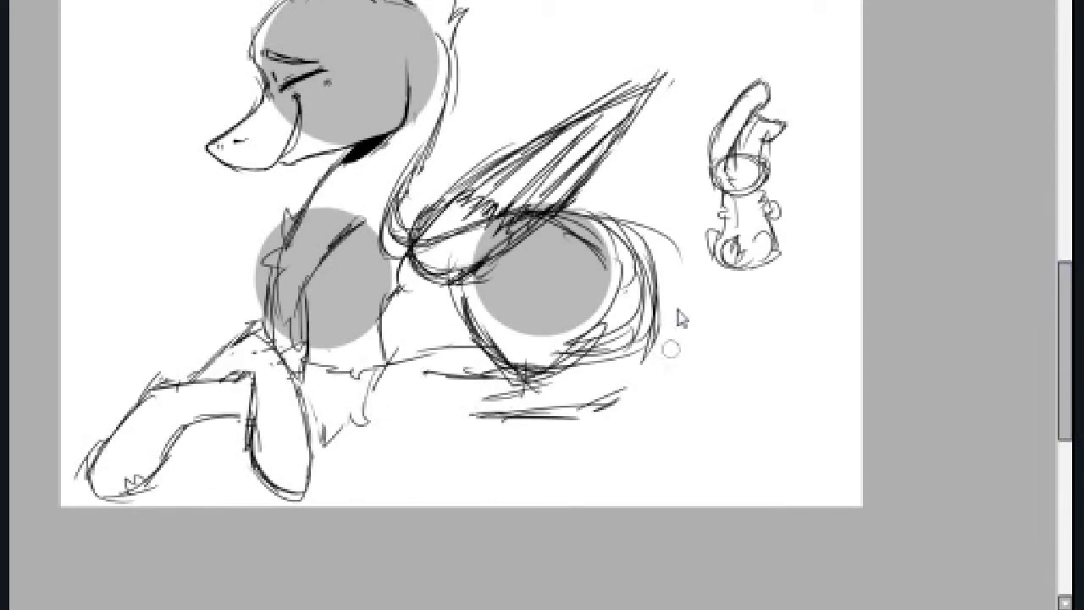
pyautogui.moveTo(339, 424); pyautogui.dragTo(424, 364)
pyautogui.hotkey('ctrl', 'z')
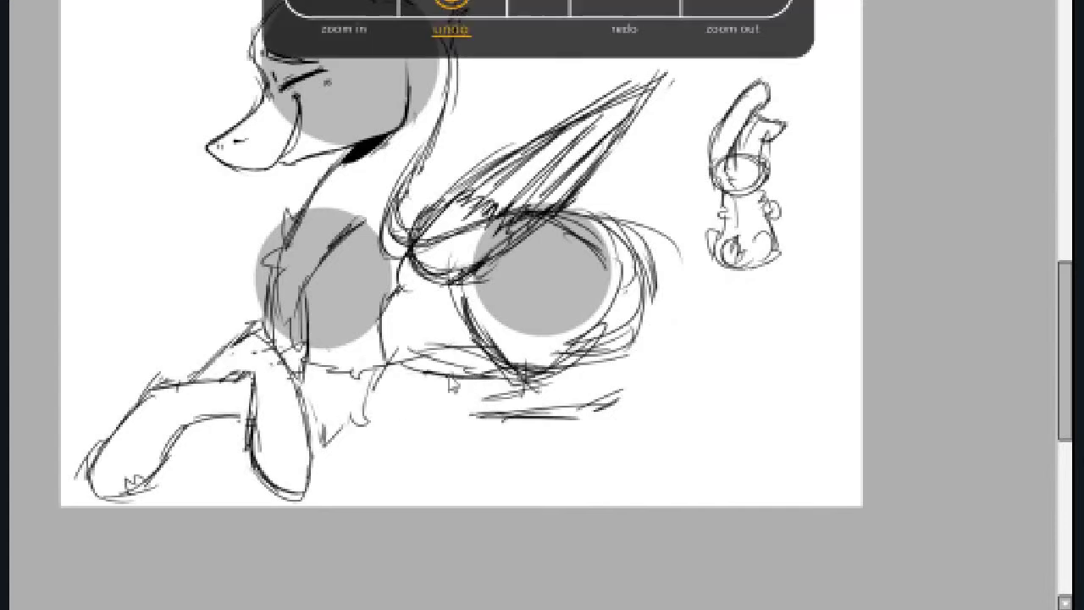
# Sketch the lower hind leg folded forward under the belly, from the rump to the hoof
pyautogui.moveTo(356, 440); pyautogui.dragTo(432, 364)
pyautogui.moveTo(360, 445); pyautogui.dragTo(517, 413)
pyautogui.moveTo(496, 422)
pyautogui.mouseDown()
pyautogui.moveTo(636, 381)
pyautogui.moveTo(625, 297)
pyautogui.mouseUp()
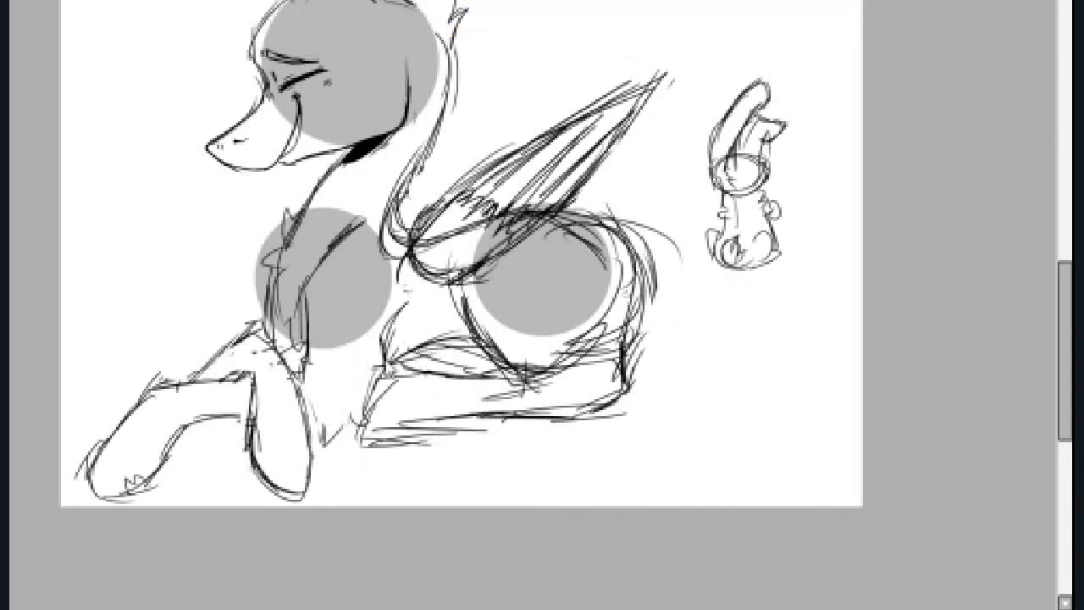
# Draw a butterfly with open wings in the middle of the haunch
pyautogui.scroll(2, 576, 309)
pyautogui.moveTo(524, 297); pyautogui.dragTo(522, 356)
pyautogui.moveTo(495, 280); pyautogui.dragTo(511, 315)
pyautogui.moveTo(534, 267); pyautogui.dragTo(555, 322)
pyautogui.moveTo(513, 306); pyautogui.dragTo(517, 329)
pyautogui.moveTo(543, 320); pyautogui.dragTo(563, 341)
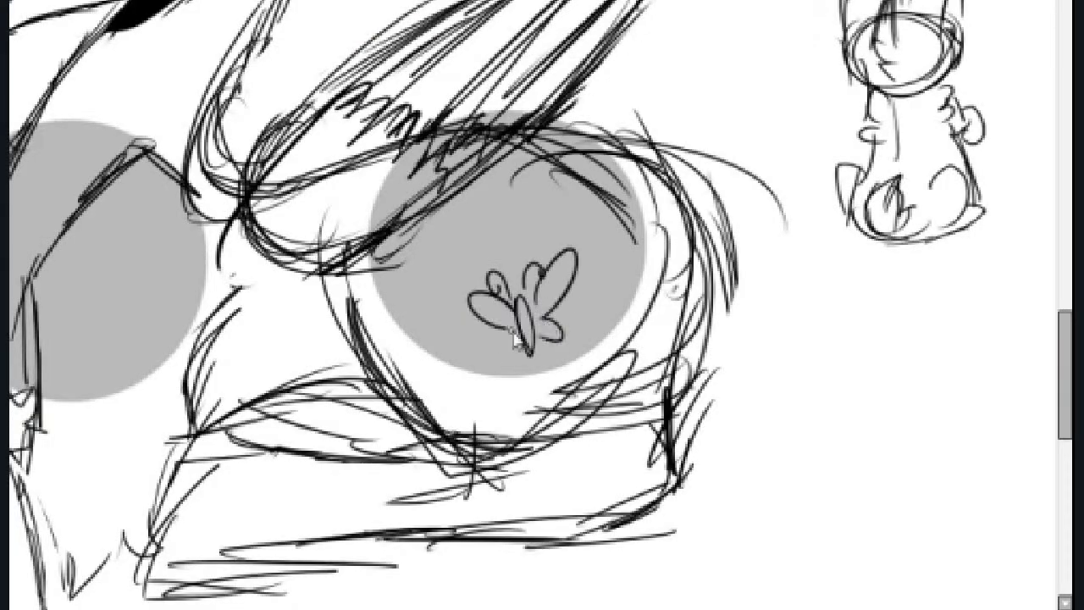
# Add a second butterfly toward the rump and a smaller one toward the knee on the haunch
pyautogui.moveTo(606, 292); pyautogui.dragTo(627, 307)
pyautogui.moveTo(559, 322); pyautogui.dragTo(593, 327)
pyautogui.moveTo(593, 330); pyautogui.dragTo(613, 323)
pyautogui.moveTo(475, 335); pyautogui.dragTo(453, 377)
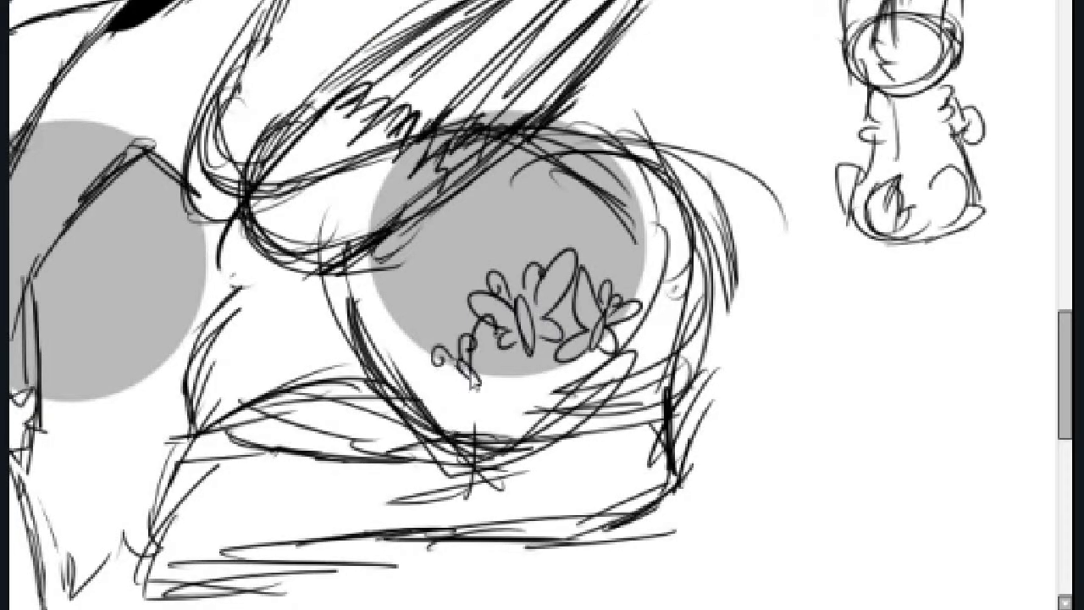
pyautogui.moveTo(424, 339); pyautogui.dragTo(500, 394)
# Replace the folded hind leg with one stretched out backward to the lower canvas edge, undoing the last stray strokes
pyautogui.scroll(-3, 565, 360)
pyautogui.scroll(2, 509, 453)
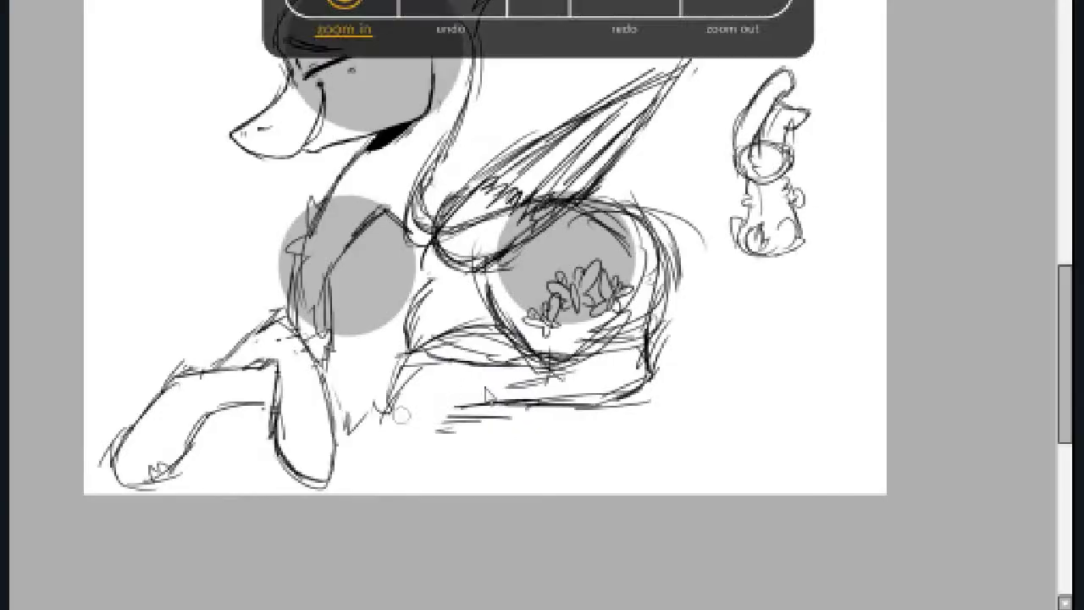
pyautogui.moveTo(507, 315); pyautogui.dragTo(686, 390)
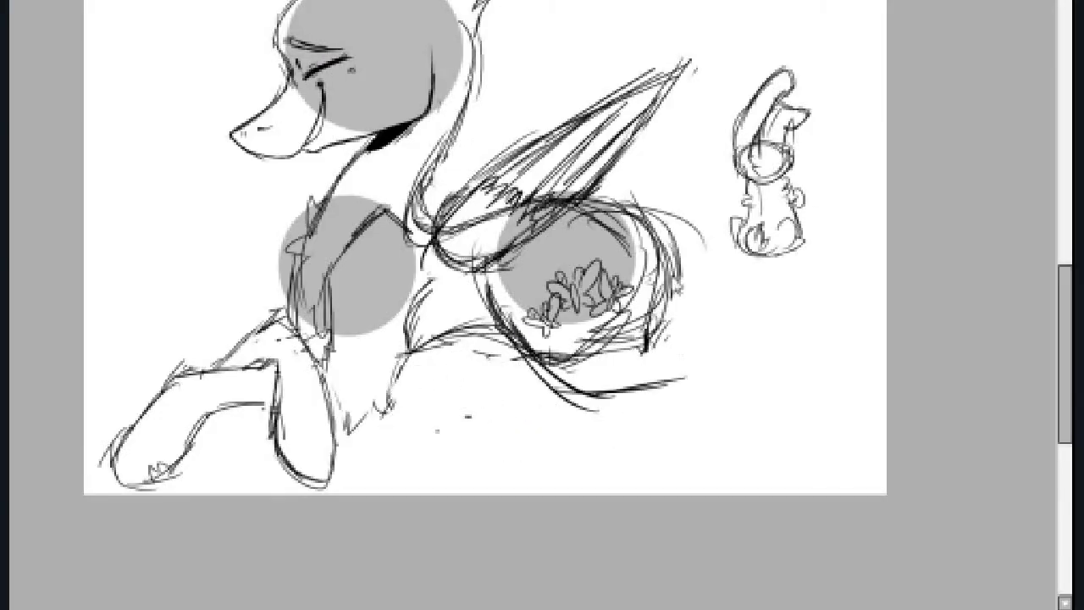
pyautogui.moveTo(670, 279); pyautogui.dragTo(737, 372)
pyautogui.moveTo(669, 377); pyautogui.dragTo(860, 496)
pyautogui.moveTo(736, 366)
pyautogui.mouseDown()
pyautogui.moveTo(835, 474)
pyautogui.moveTo(864, 398)
pyautogui.mouseUp()
pyautogui.moveTo(525, 377); pyautogui.dragTo(610, 415)
pyautogui.hotkey('ctrl', 'z')
pyautogui.hotkey('ctrl', 'z')
pyautogui.hotkey('ctrl', 'z')
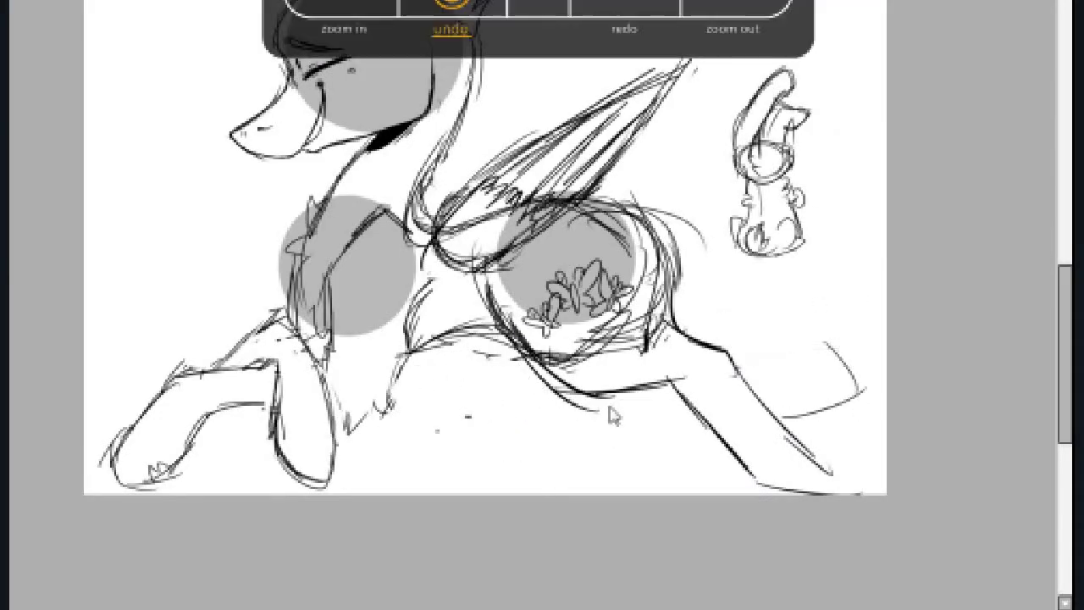
# Close the stretched hind leg's hoof and reinforce the leg's upper edge with heavier strokes
pyautogui.moveTo(757, 455); pyautogui.dragTo(828, 496)
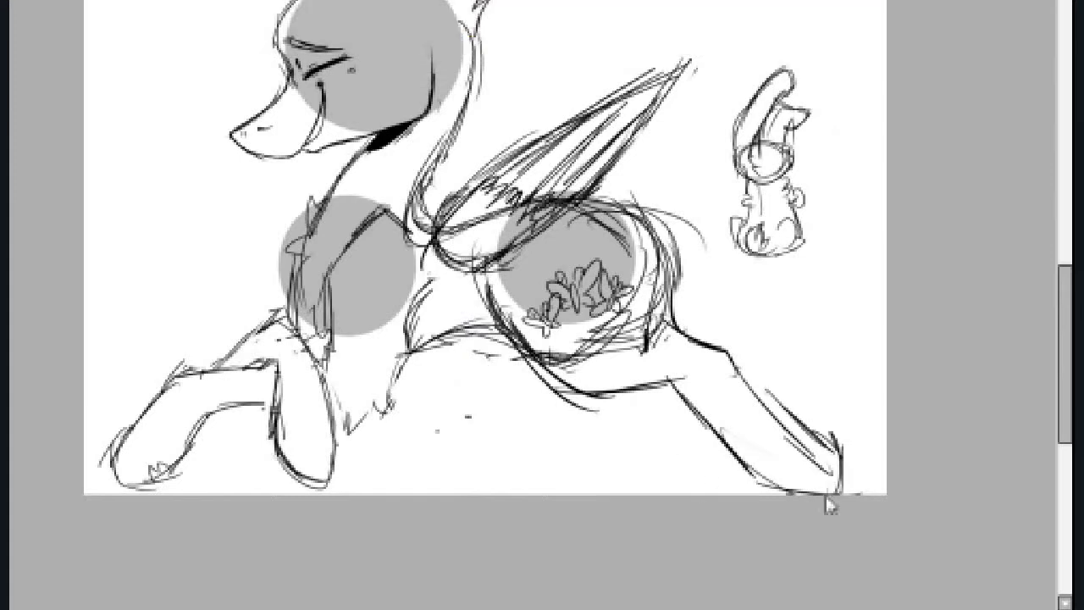
pyautogui.moveTo(817, 398); pyautogui.dragTo(843, 491)
pyautogui.moveTo(720, 339); pyautogui.dragTo(843, 458)
# Sketch a long tail arching up from the rump and sweeping down behind the stretched hind leg
pyautogui.moveTo(694, 348)
pyautogui.mouseDown()
pyautogui.moveTo(793, 415)
pyautogui.moveTo(774, 254)
pyautogui.mouseUp()
pyautogui.scroll(3, 762, 254)
pyautogui.moveTo(610, 372); pyautogui.dragTo(864, 381)
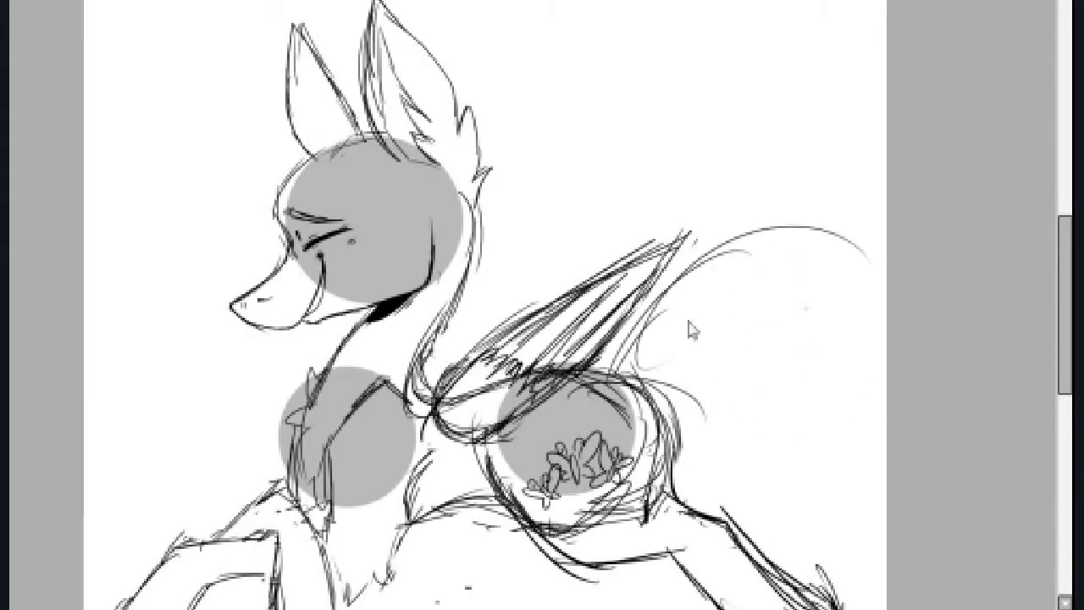
pyautogui.moveTo(686, 238); pyautogui.dragTo(847, 593)
# Add the tail's wavy curls across the ground below the belly and its inner edge back to the rump
pyautogui.scroll(-3, 763, 381)
pyautogui.moveTo(847, 339); pyautogui.dragTo(694, 441)
pyautogui.moveTo(729, 355); pyautogui.dragTo(474, 423)
pyautogui.moveTo(542, 406); pyautogui.dragTo(500, 433)
pyautogui.moveTo(596, 412); pyautogui.dragTo(752, 296)
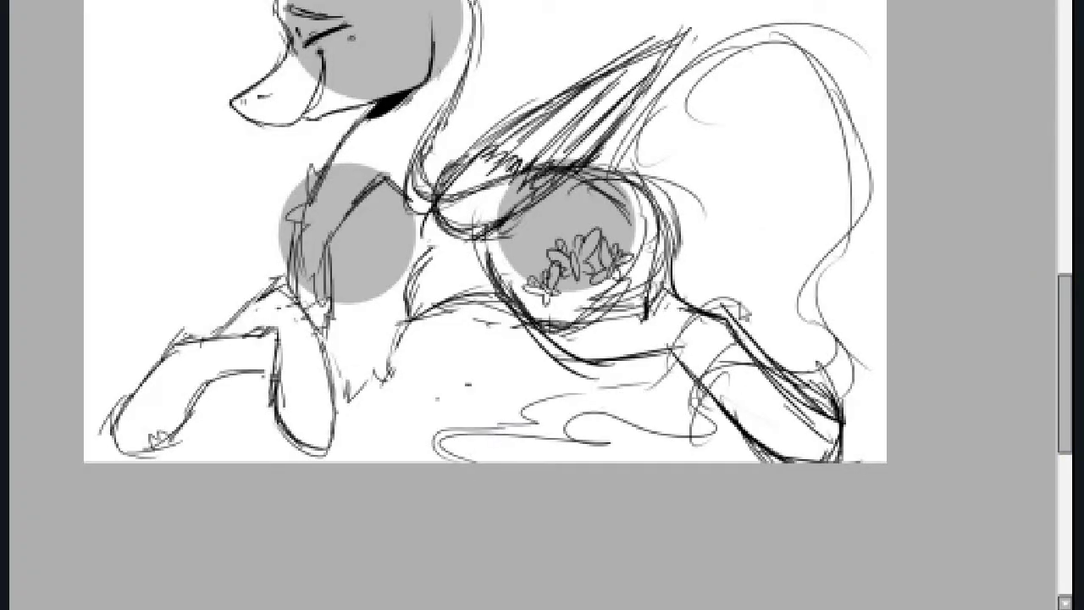
pyautogui.moveTo(727, 248); pyautogui.dragTo(668, 159)
# Try to sketch a curling mane looping in front of the face and down the chest, plus an extra curl atop the tail
pyautogui.scroll(3, 695, 211)
pyautogui.moveTo(373, 93)
pyautogui.mouseDown()
pyautogui.moveTo(216, 298)
pyautogui.moveTo(203, 390)
pyautogui.mouseUp()
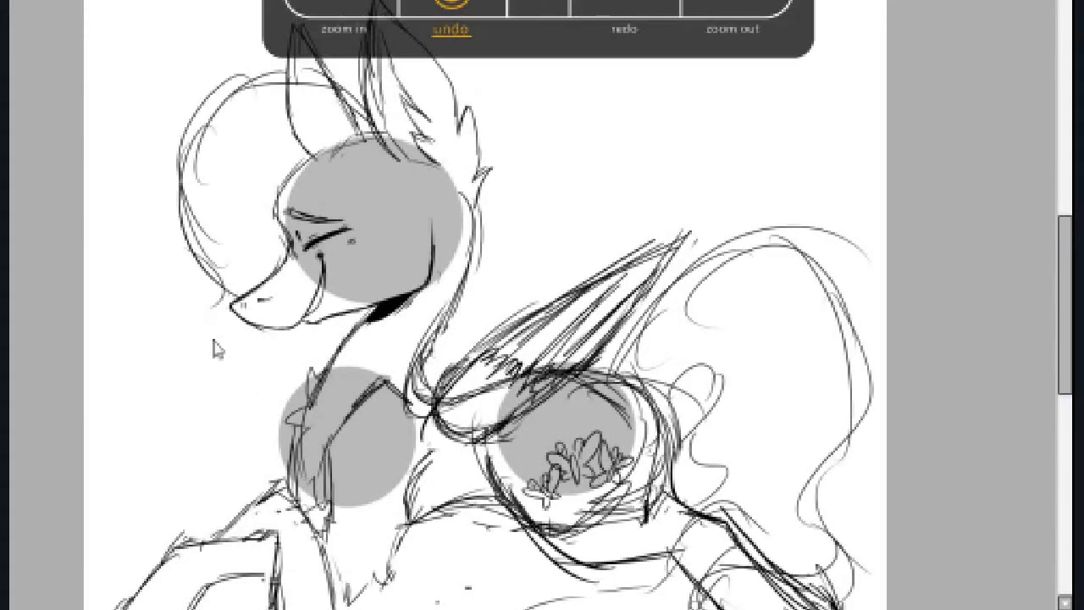
pyautogui.moveTo(255, 339); pyautogui.dragTo(228, 466)
pyautogui.moveTo(271, 76); pyautogui.dragTo(169, 211)
pyautogui.moveTo(229, 118); pyautogui.dragTo(170, 262)
pyautogui.moveTo(229, 433); pyautogui.dragTo(182, 479)
pyautogui.scroll(-2, 724, 161)
pyautogui.moveTo(861, 127); pyautogui.dragTo(777, 137)
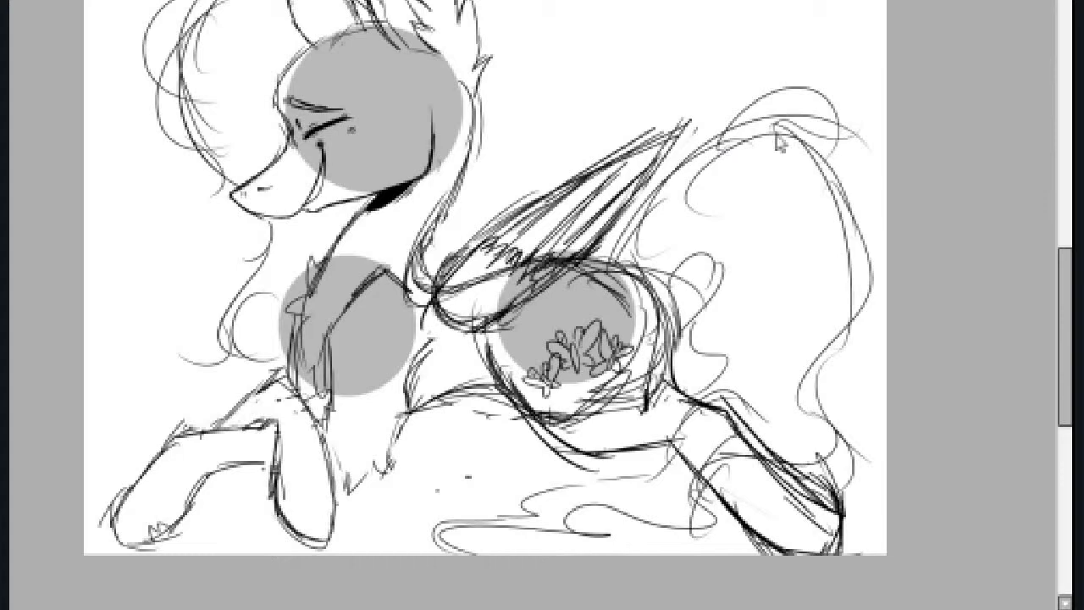
pyautogui.hotkey('ctrl', 'z')
# Sketch a long mane lock sweeping over the forehead, past the muzzle and down in waves to the front leg
pyautogui.scroll(2, 483, 305)
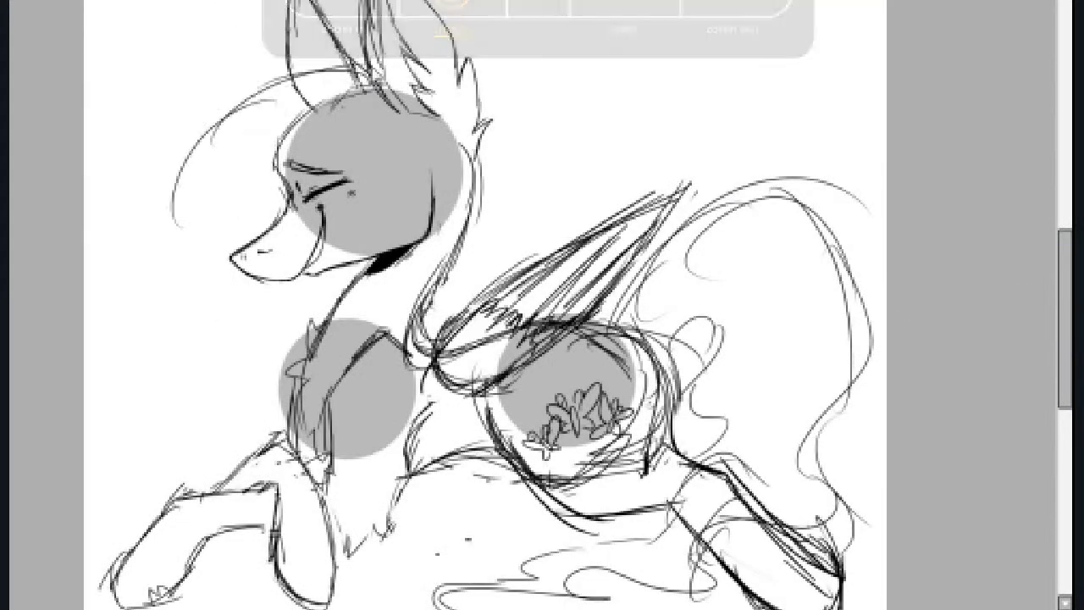
pyautogui.moveTo(254, 326); pyautogui.dragTo(166, 424)
pyautogui.moveTo(246, 388); pyautogui.dragTo(149, 505)
pyautogui.moveTo(211, 431); pyautogui.dragTo(164, 515)
pyautogui.moveTo(254, 488); pyautogui.dragTo(185, 578)
pyautogui.moveTo(1069, 289); pyautogui.dragTo(1070, 333)
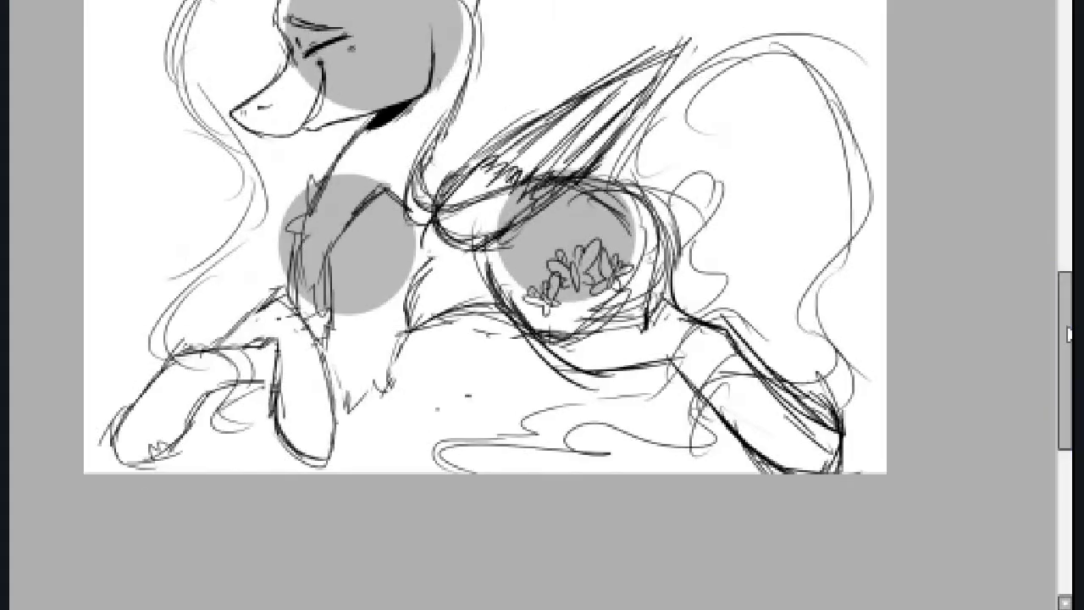
# Add loose wavy strands that spread the mane's end over the forelegs and curl on the ground around the hooves
pyautogui.moveTo(153, 339); pyautogui.dragTo(84, 405)
pyautogui.moveTo(196, 261); pyautogui.dragTo(117, 372)
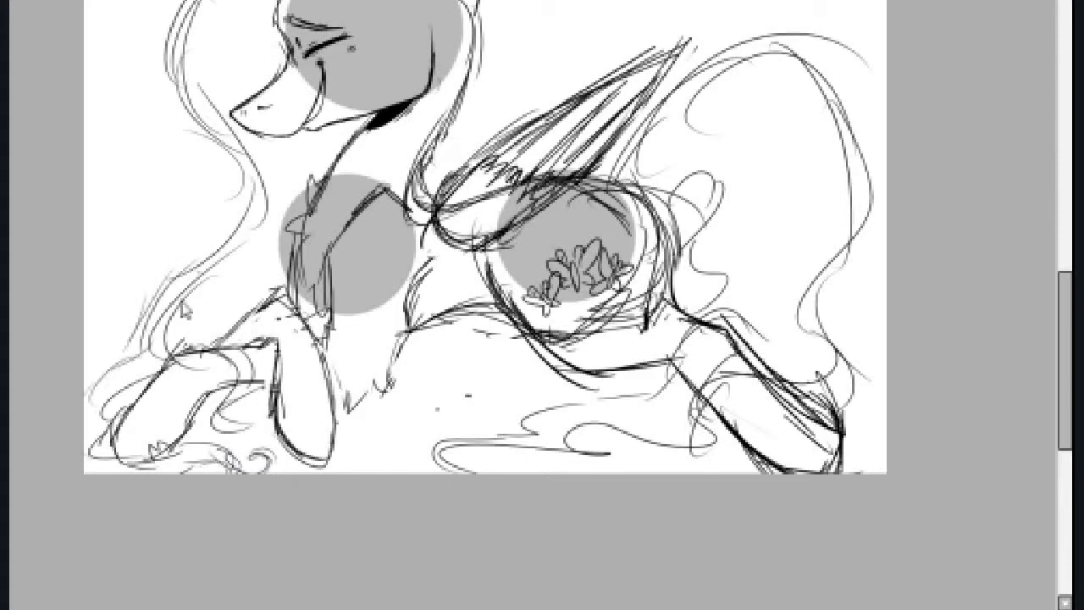
pyautogui.moveTo(265, 237); pyautogui.dragTo(123, 366)
pyautogui.moveTo(152, 320); pyautogui.dragTo(84, 415)
pyautogui.moveTo(229, 104); pyautogui.dragTo(117, 280)
# Hide the grey guide circles and move the whole sketch upward, extending the mane and hind hoof into the freed space below
pyautogui.moveTo(1065, 356)
pyautogui.mouseDown()
pyautogui.moveTo(1065, 306)
pyautogui.moveTo(1069, 381)
pyautogui.mouseUp()
pyautogui.hotkey('ctrl', '-')
pyautogui.moveTo(1070, 302); pyautogui.dragTo(1069, 315)
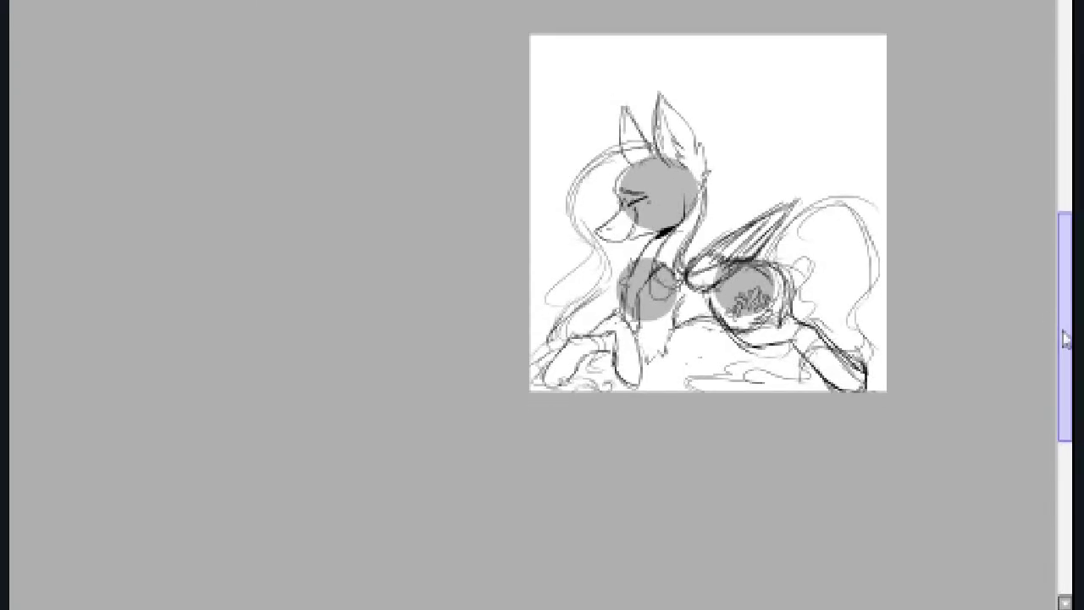
pyautogui.hotkey('ctrl', 't')
pyautogui.moveTo(710, 247); pyautogui.dragTo(710, 209)
pyautogui.hotkey('ctrl', '+')
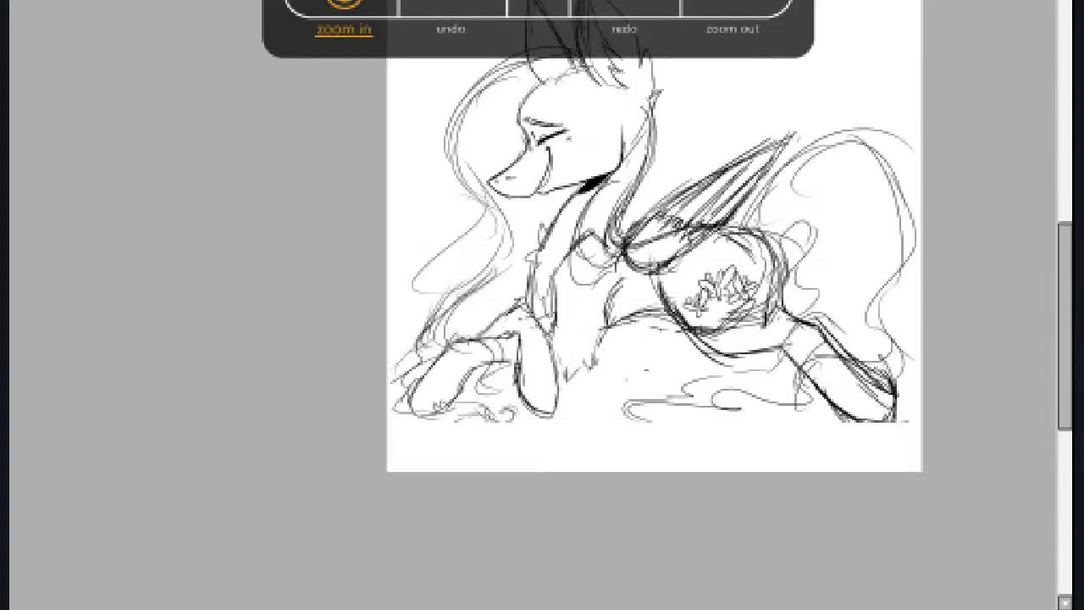
pyautogui.moveTo(1067, 330); pyautogui.dragTo(1067, 309)
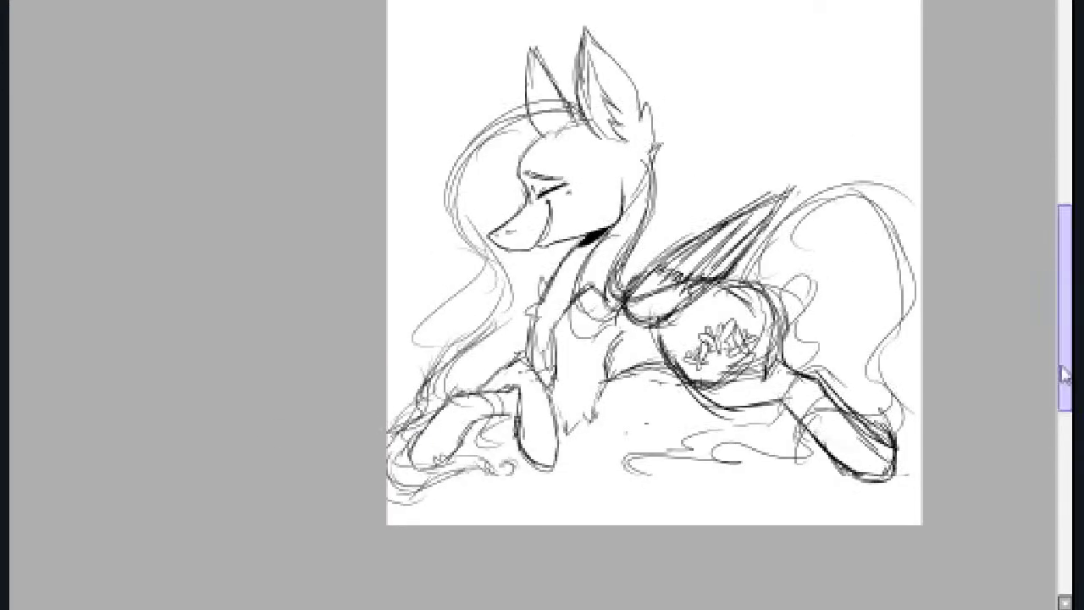
# Try to sketch a curved shape beneath the belly and a ground line behind the stretched hind leg
pyautogui.moveTo(638, 377)
pyautogui.mouseDown()
pyautogui.moveTo(716, 464)
pyautogui.moveTo(663, 525)
pyautogui.mouseUp()
pyautogui.moveTo(750, 432); pyautogui.dragTo(695, 521)
pyautogui.hotkey('ctrl', 'z')
pyautogui.hotkey('ctrl', 'z')
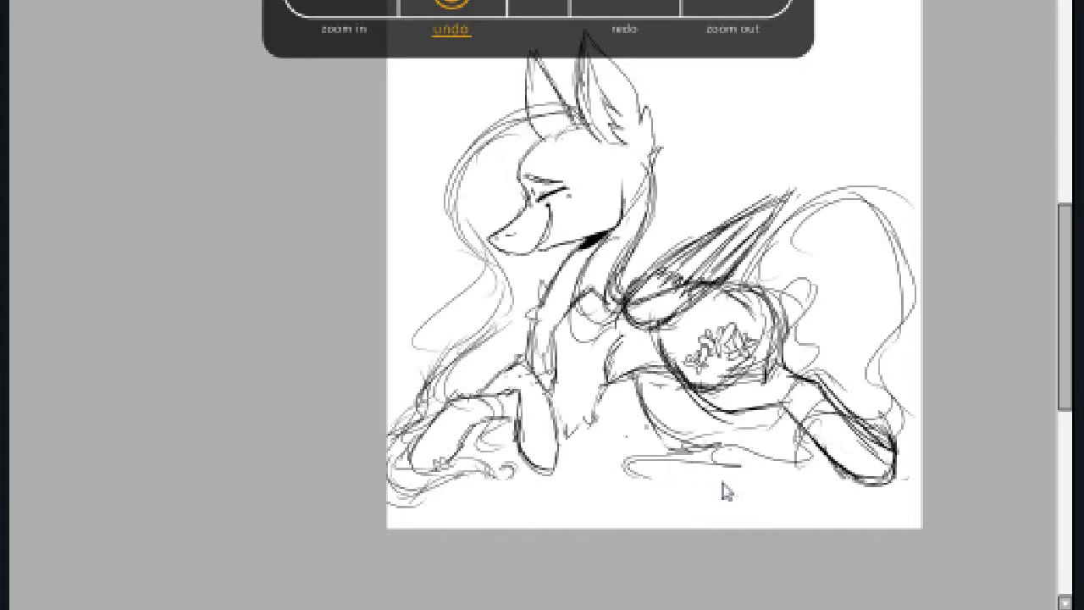
pyautogui.hotkey('ctrl', 'z')
pyautogui.moveTo(585, 366); pyautogui.dragTo(644, 444)
pyautogui.moveTo(708, 417); pyautogui.dragTo(649, 435)
pyautogui.hotkey('ctrl', 'z')
pyautogui.moveTo(856, 410); pyautogui.dragTo(915, 388)
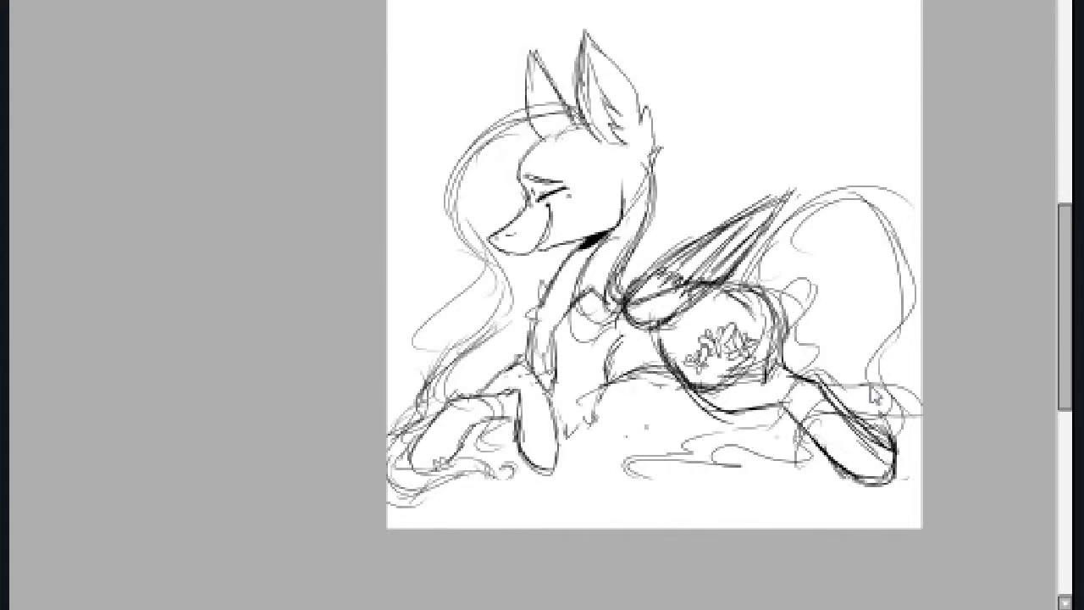
pyautogui.hotkey('ctrl', 'z')
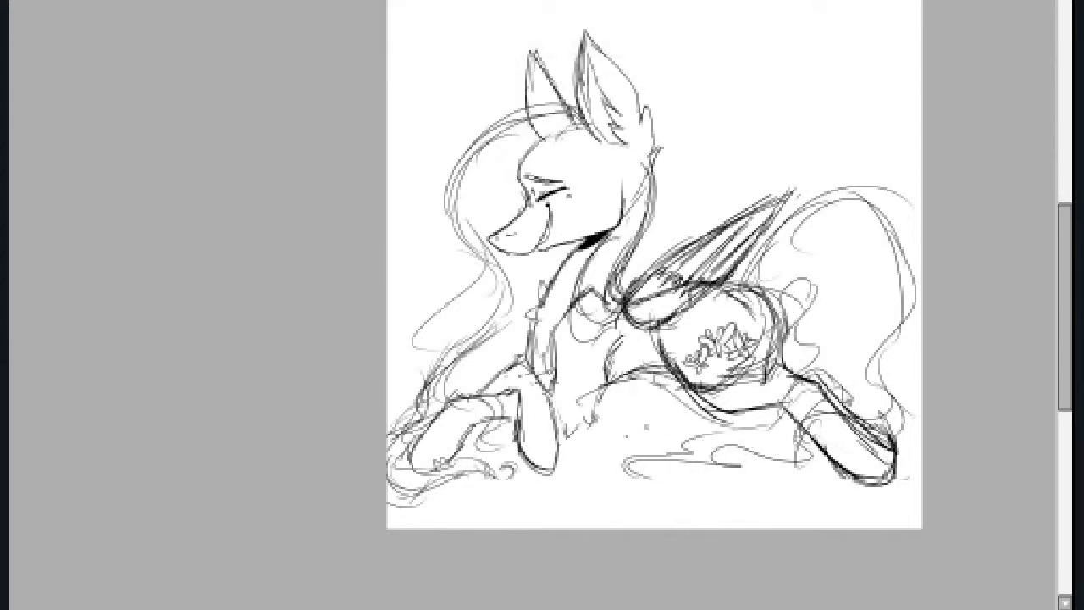
# Select the lower part of the stretched hind leg and transform it slightly downward with a small tilt
pyautogui.moveTo(847, 394)
pyautogui.mouseDown()
pyautogui.moveTo(915, 513)
pyautogui.moveTo(788, 390)
pyautogui.mouseUp()
pyautogui.hotkey('ctrl', 't')
pyautogui.moveTo(932, 388); pyautogui.dragTo(923, 397)
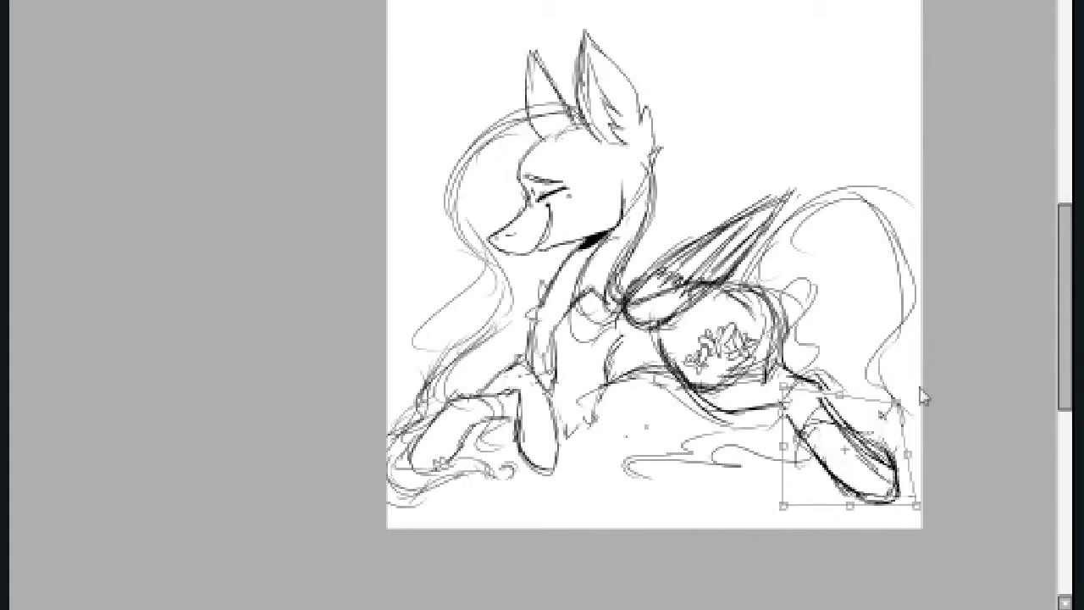
pyautogui.press('Return')
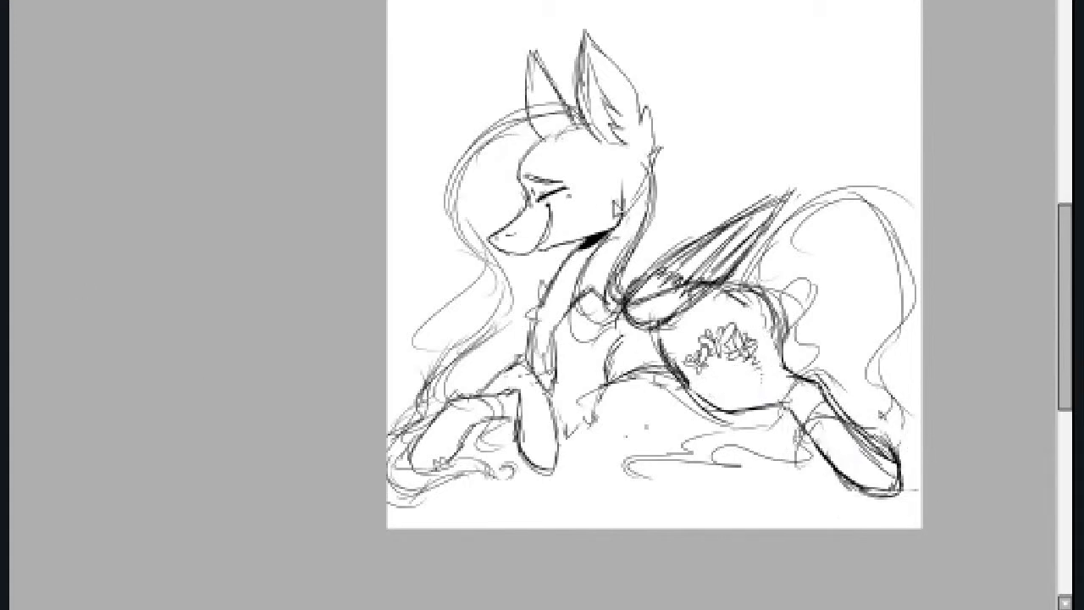
# Scatter small zigzag grass tufts on the ground below the body, beside the mane, and behind the wing and tail
pyautogui.hotkey('ctrl', 'z')
pyautogui.moveTo(608, 423); pyautogui.dragTo(629, 432)
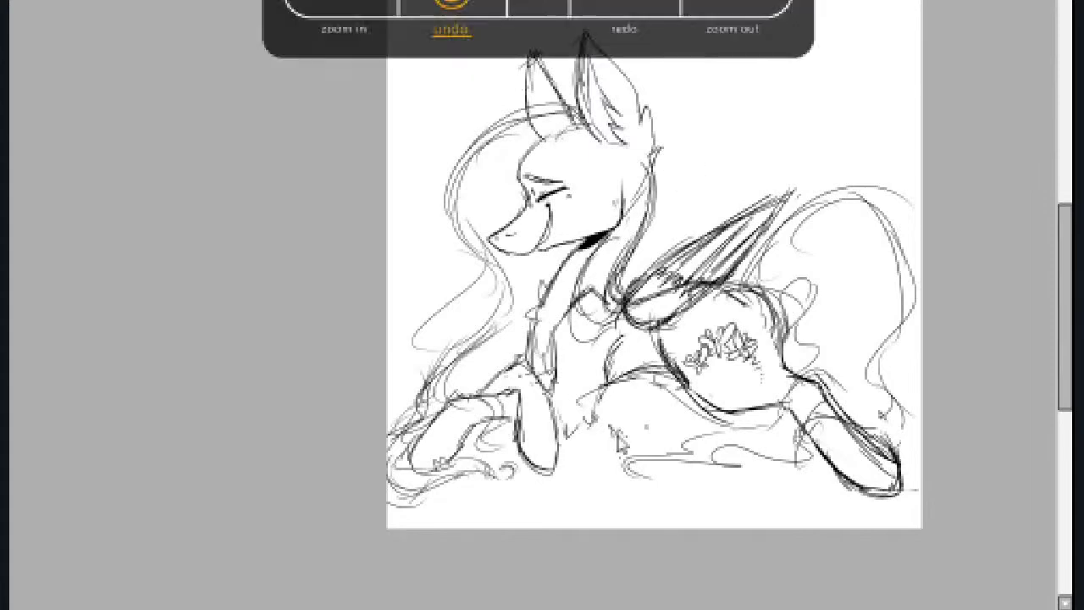
pyautogui.moveTo(576, 487); pyautogui.dragTo(610, 502)
pyautogui.hotkey('ctrl', 'z')
pyautogui.hotkey('ctrl', 'z')
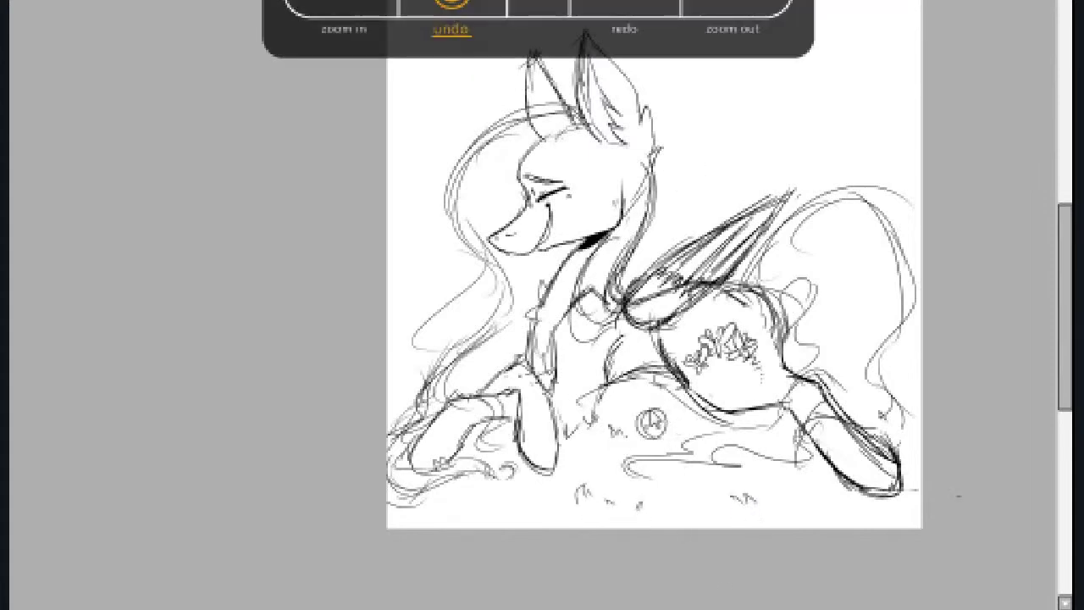
pyautogui.moveTo(390, 302); pyautogui.dragTo(424, 298)
pyautogui.moveTo(658, 241); pyautogui.dragTo(687, 230)
pyautogui.moveTo(820, 196); pyautogui.dragTo(839, 172)
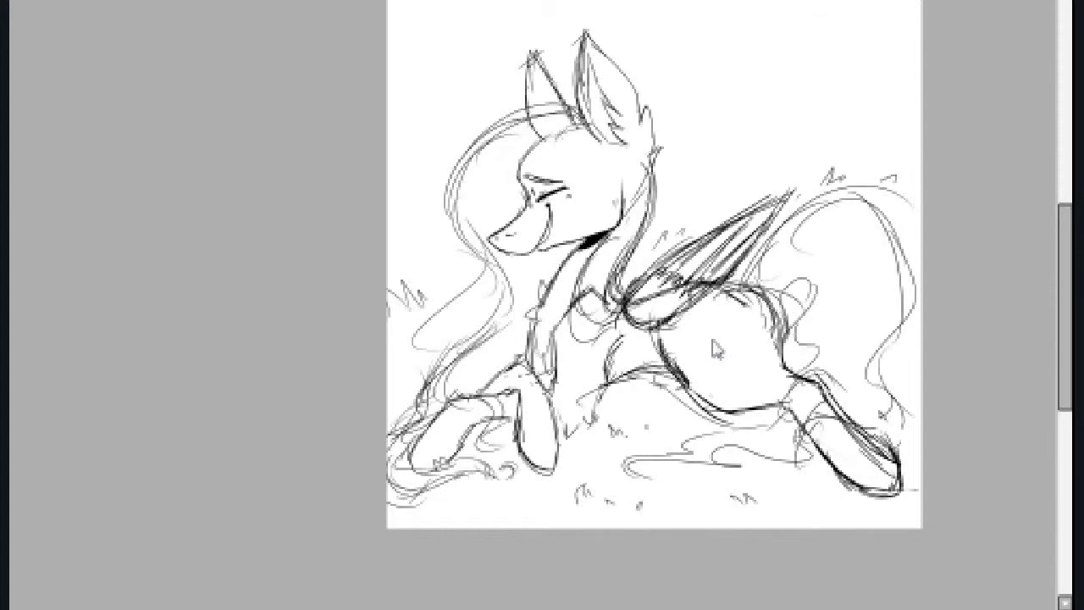
# Draw two simple outlined butterflies on the haunch in place of the old scribbled marking
pyautogui.hotkey('ctrl', '+')
pyautogui.hotkey('ctrl', '-')
pyautogui.scroll(-1, 1069, 313)
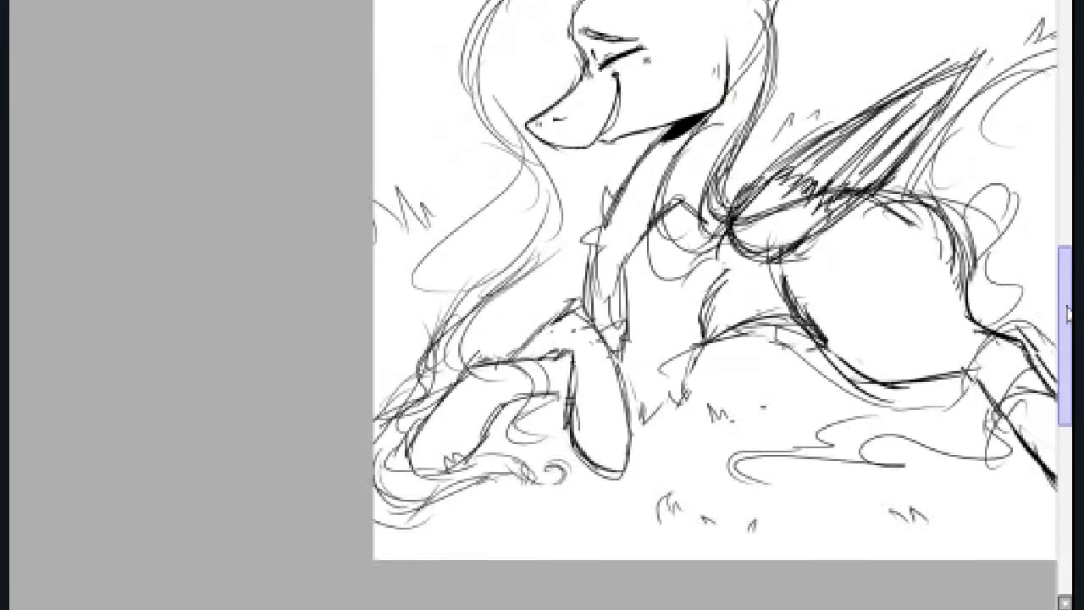
pyautogui.hotkey('ctrl', '+')
pyautogui.moveTo(818, 508)
pyautogui.mouseDown()
pyautogui.moveTo(851, 424)
pyautogui.moveTo(987, 547)
pyautogui.mouseUp()
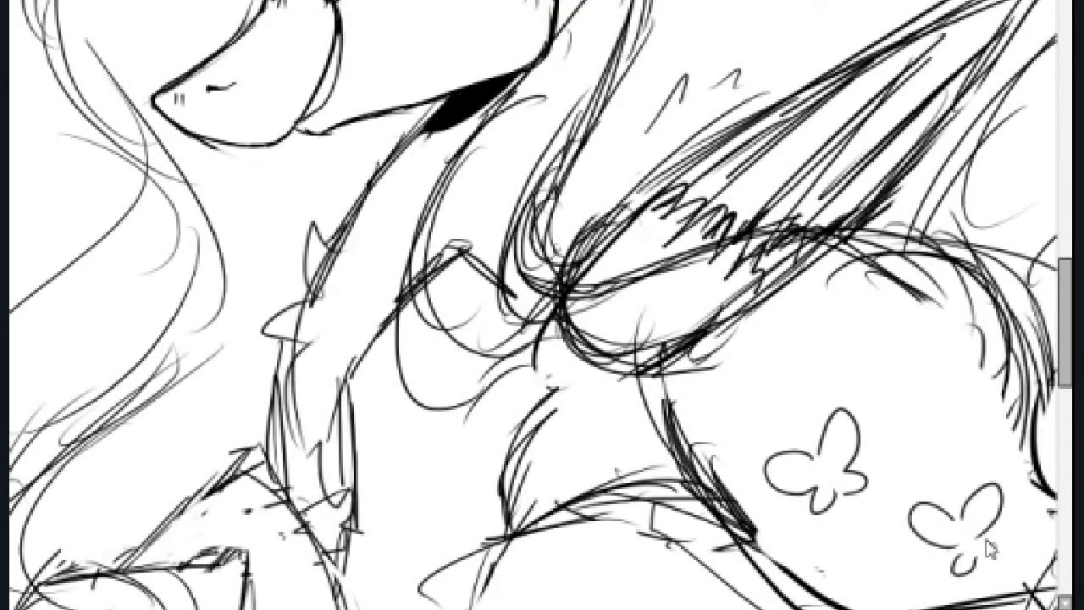
# Rotate the lower butterfly more upright and scale down both butterflies on the haunch
pyautogui.moveTo(969, 469); pyautogui.dragTo(982, 462)
pyautogui.hotkey('ctrl', 't')
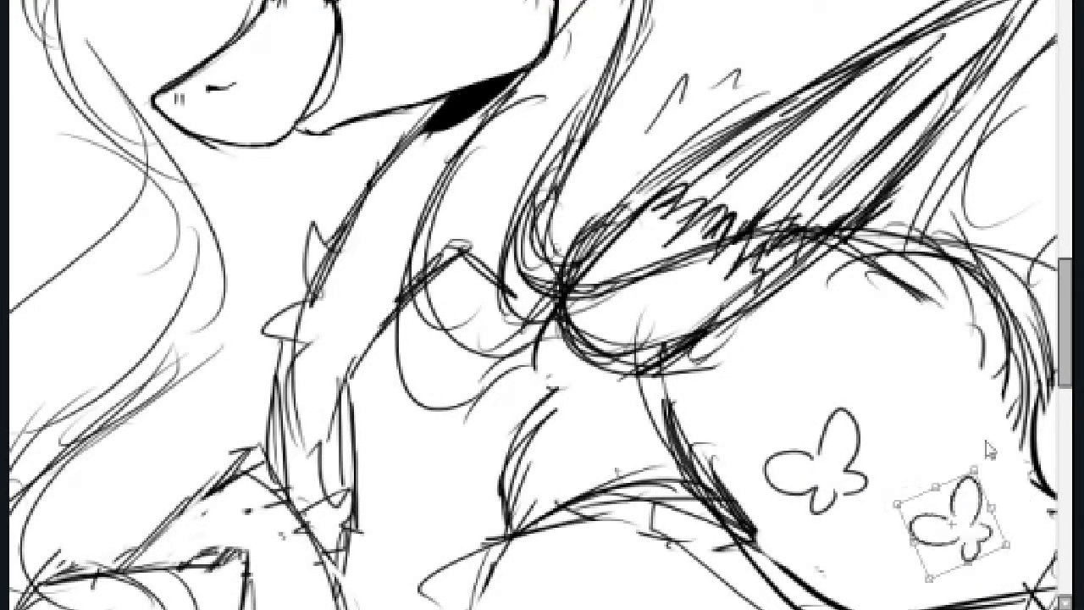
pyautogui.press('Return')
pyautogui.hotkey('ctrl', 'd')
pyautogui.moveTo(754, 474); pyautogui.dragTo(847, 369)
pyautogui.hotkey('ctrl', 't')
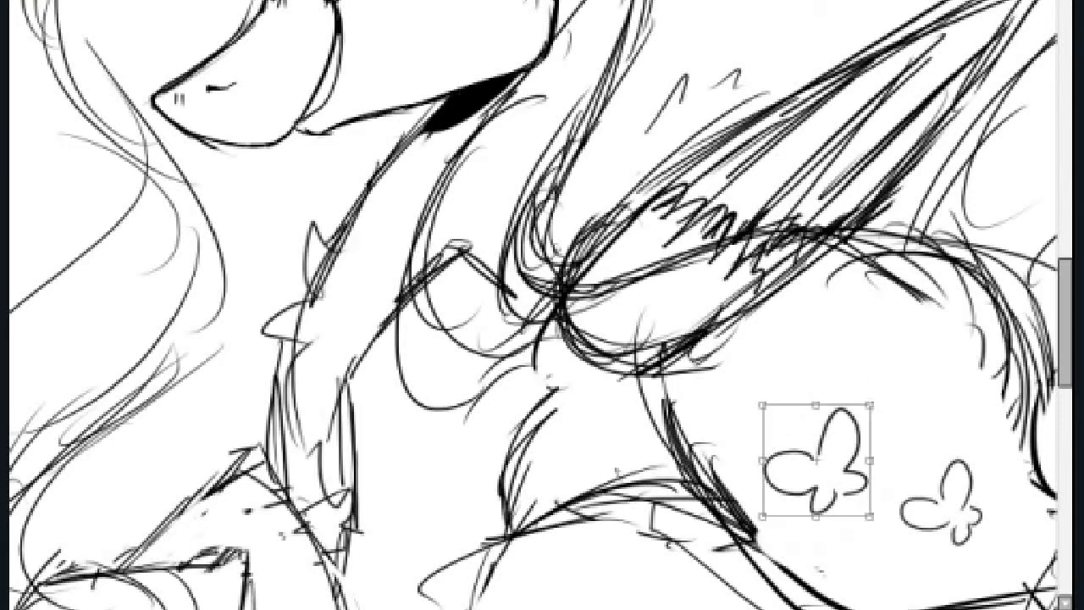
pyautogui.moveTo(873, 406)
pyautogui.mouseDown()
pyautogui.moveTo(815, 477)
pyautogui.moveTo(902, 398)
pyautogui.mouseUp()
pyautogui.press('Return')
# Paste a copy of the butterfly above the other two and draw curled antennae on all three
pyautogui.hotkey('ctrl', 'c')
pyautogui.hotkey('ctrl', 'v')
pyautogui.hotkey('ctrl', 't')
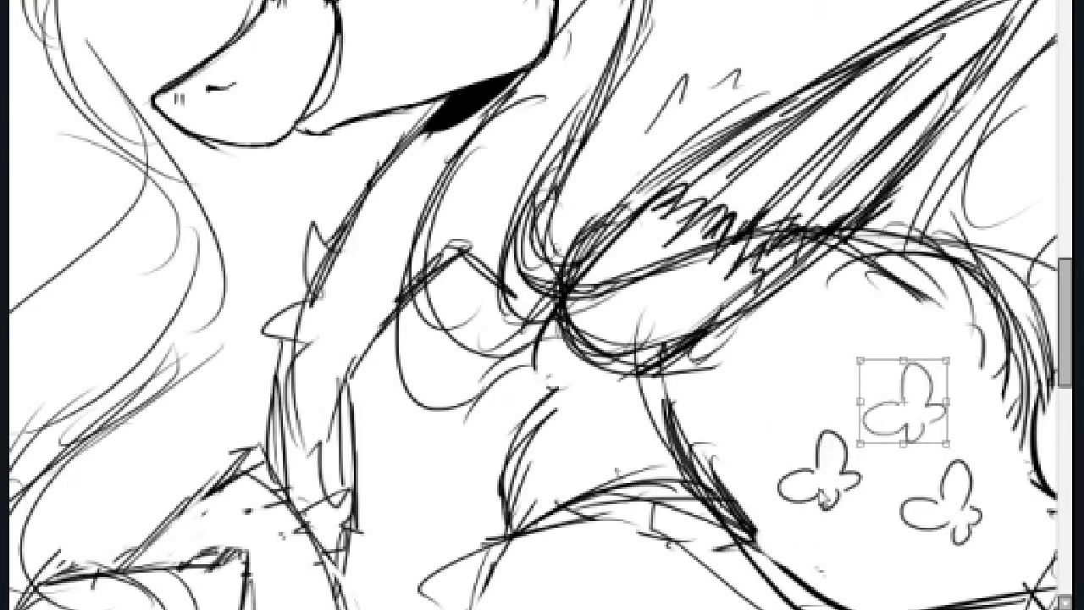
pyautogui.press('Return')
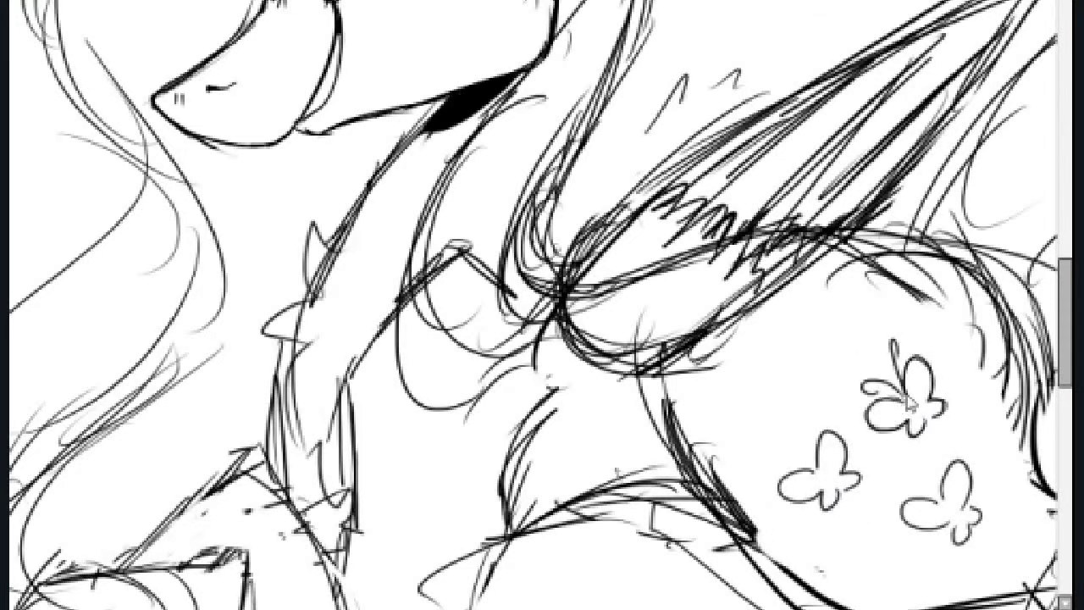
pyautogui.hotkey('ctrl', '-')
pyautogui.hotkey('ctrl', '-')
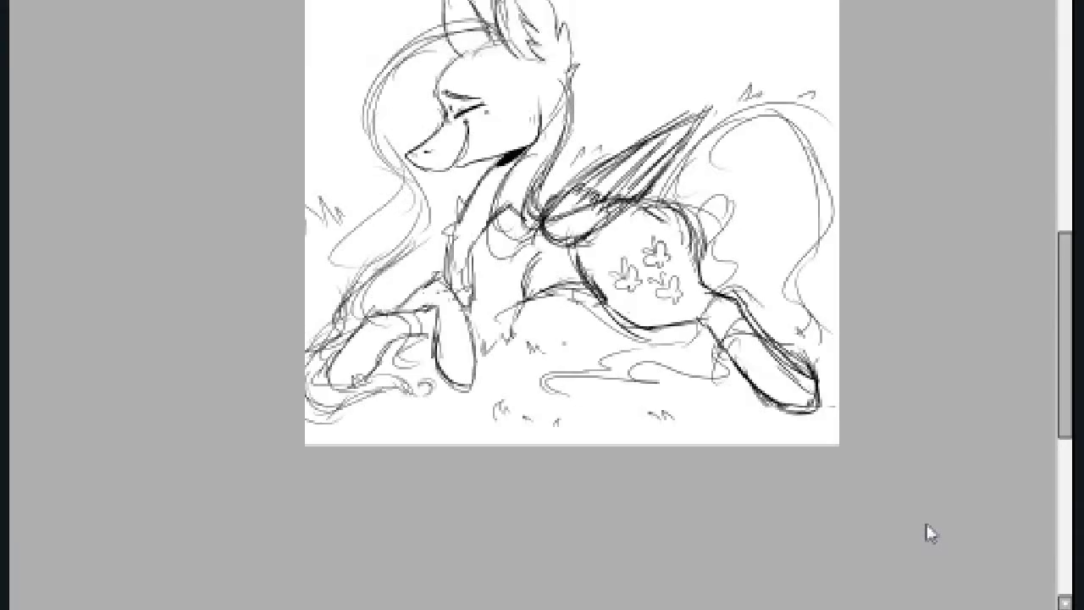
# Sketch cloud outlines in the sky above the rump, and undo the small trial butterflies above the wing
pyautogui.moveTo(1065, 366); pyautogui.dragTo(1065, 336)
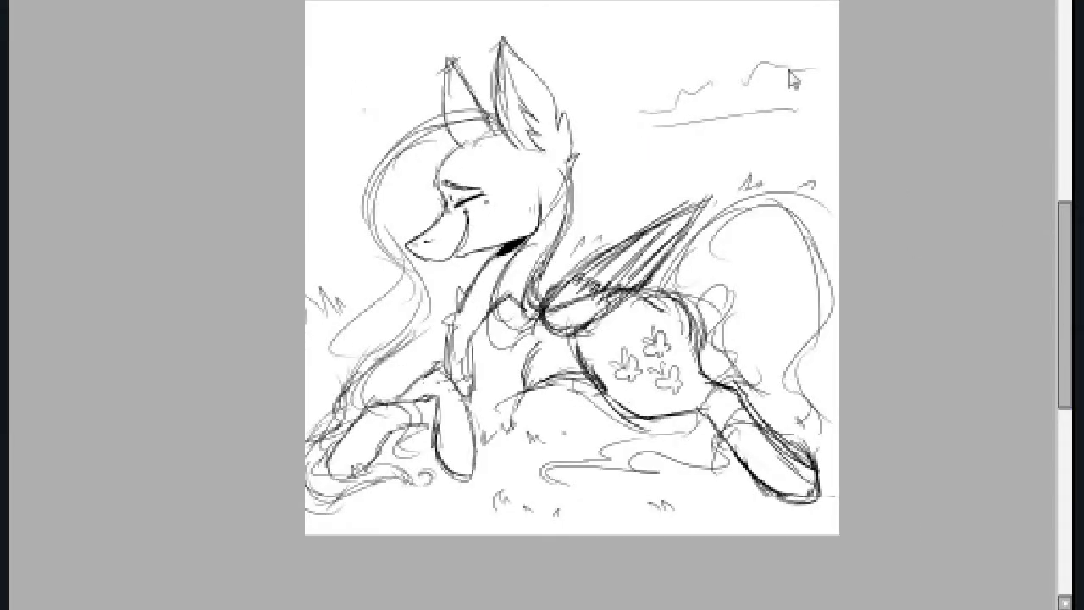
pyautogui.hotkey('ctrl', '+')
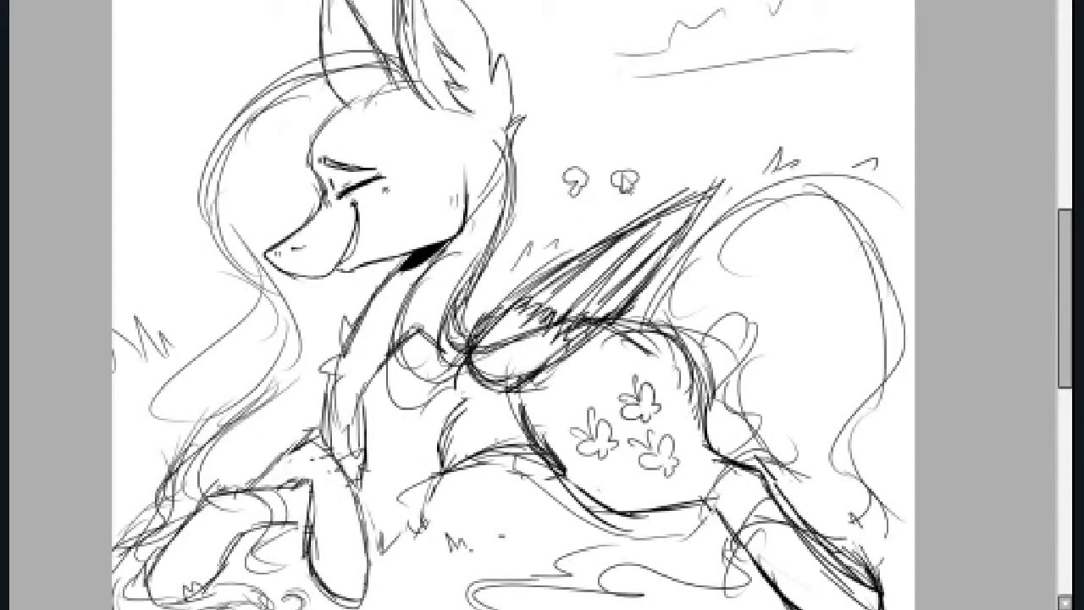
pyautogui.hotkey('ctrl', 'z')
pyautogui.hotkey('ctrl', '+')
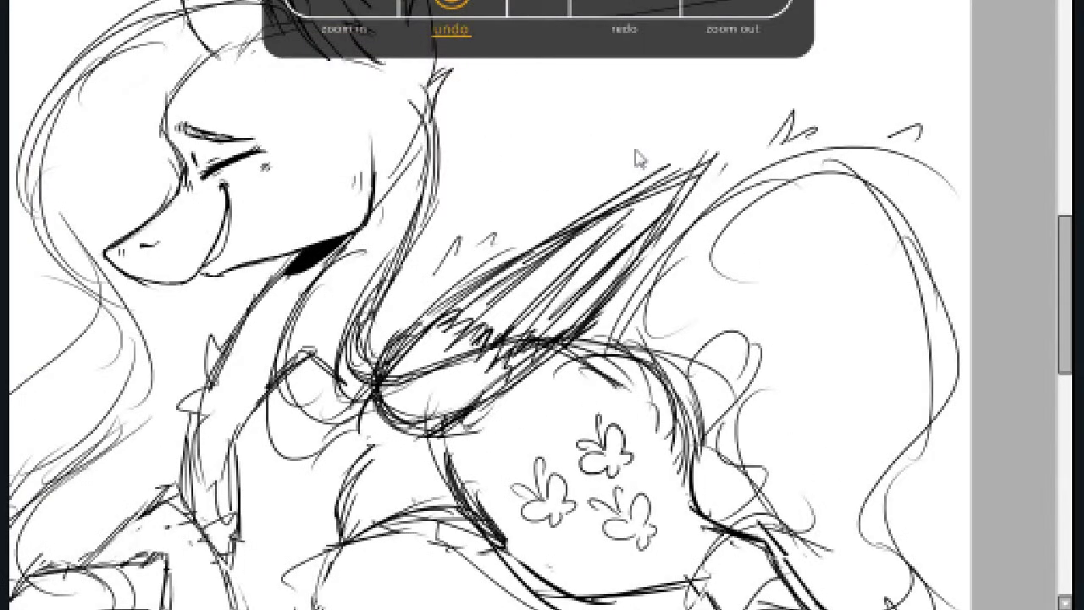
# Fade the rough sketch to light grey so it serves as a tracing guide
pyautogui.hotkey('ctrl', '-')
pyautogui.hotkey('ctrl', '-')
pyautogui.hotkey('ctrl', '-')
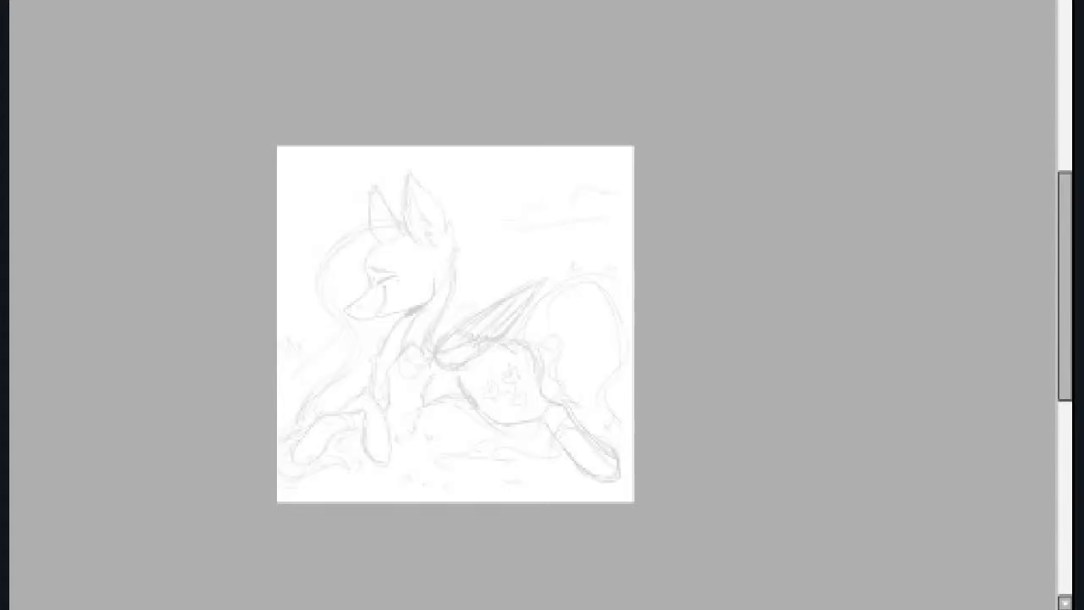
# Trace the muzzle, smiling mouth and jawline over the faded sketch with a thick yellow line
pyautogui.hotkey('ctrl', '+')
pyautogui.hotkey('ctrl', '+')
pyautogui.hotkey('ctrl', '+')
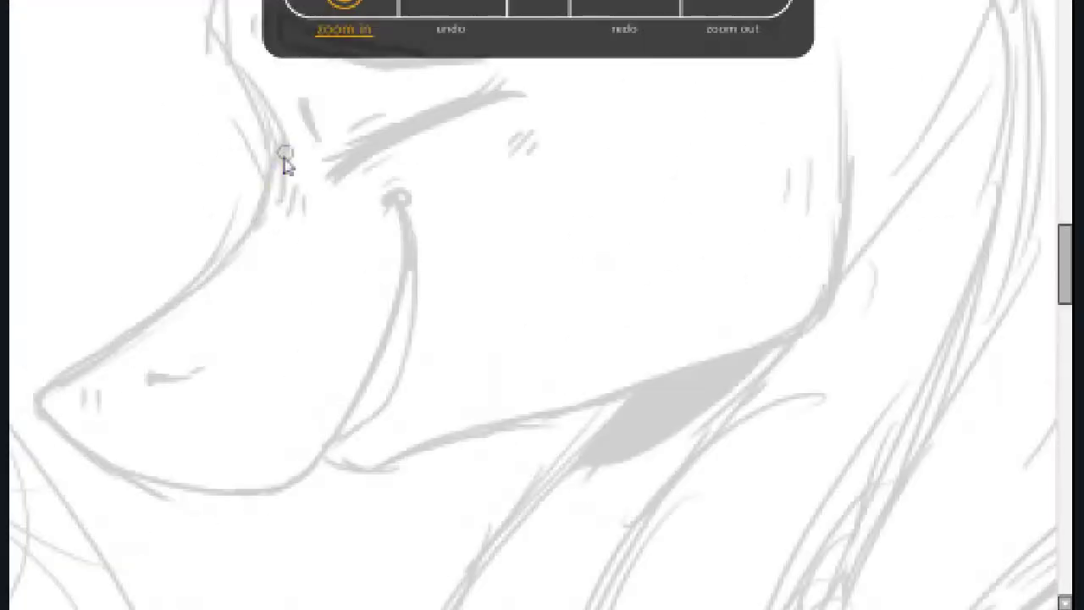
pyautogui.moveTo(283, 157); pyautogui.dragTo(91, 376)
pyautogui.hotkey('ctrl', 'z')
pyautogui.moveTo(157, 334)
pyautogui.mouseDown()
pyautogui.moveTo(38, 411)
pyautogui.moveTo(179, 486)
pyautogui.moveTo(257, 493)
pyautogui.moveTo(360, 383)
pyautogui.moveTo(404, 254)
pyautogui.moveTo(419, 344)
pyautogui.moveTo(331, 450)
pyautogui.moveTo(546, 421)
pyautogui.mouseUp()
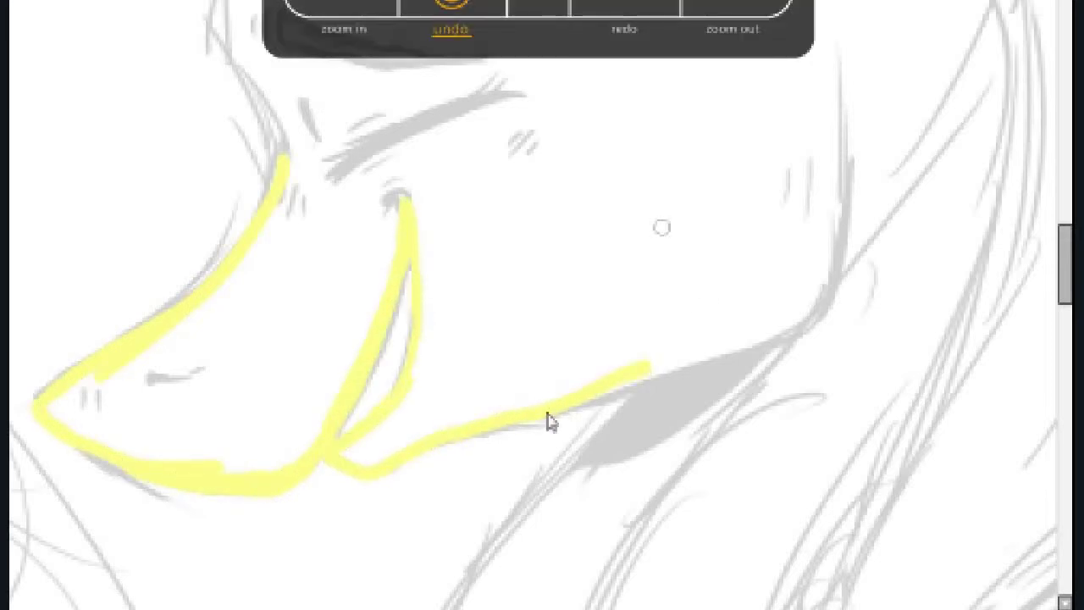
pyautogui.moveTo(649, 364); pyautogui.dragTo(813, 138)
# Trace the front of the neck in yellow and shape pointed fur tufts down the chest, redoing the stray strokes
pyautogui.scroll(-5, 840, 290)
pyautogui.moveTo(635, 4)
pyautogui.mouseDown()
pyautogui.moveTo(358, 230)
pyautogui.moveTo(364, 382)
pyautogui.moveTo(373, 388)
pyautogui.mouseUp()
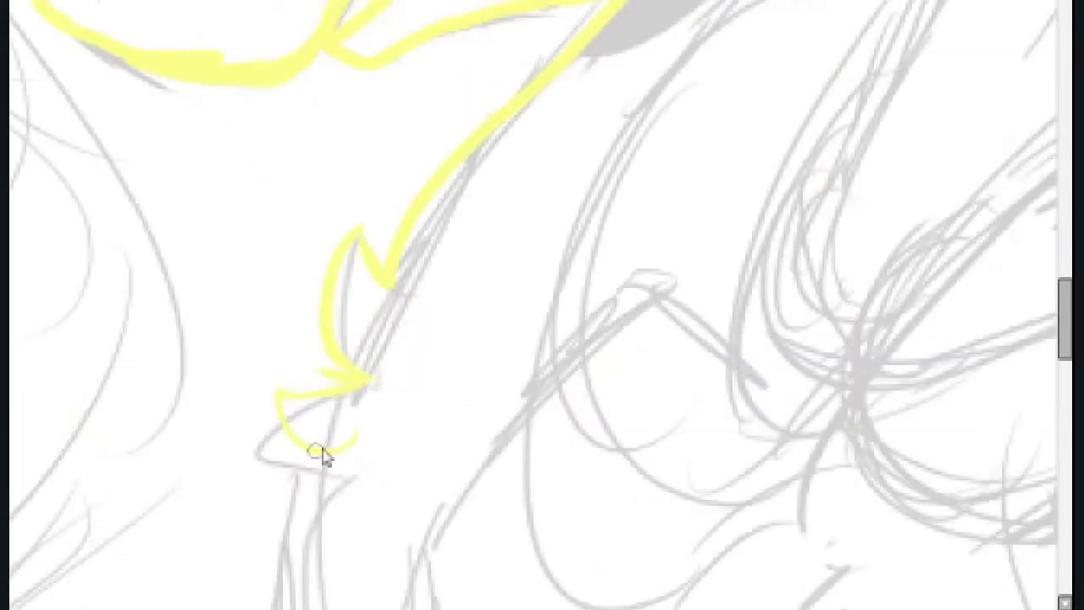
pyautogui.hotkey('ctrl', 'z')
pyautogui.moveTo(280, 457); pyautogui.dragTo(381, 542)
pyautogui.hotkey('ctrl', 'z')
pyautogui.scroll(-4, 327, 455)
pyautogui.moveTo(362, 84); pyautogui.dragTo(327, 448)
pyautogui.moveTo(356, 407); pyautogui.dragTo(407, 542)
pyautogui.hotkey('ctrl', '-')
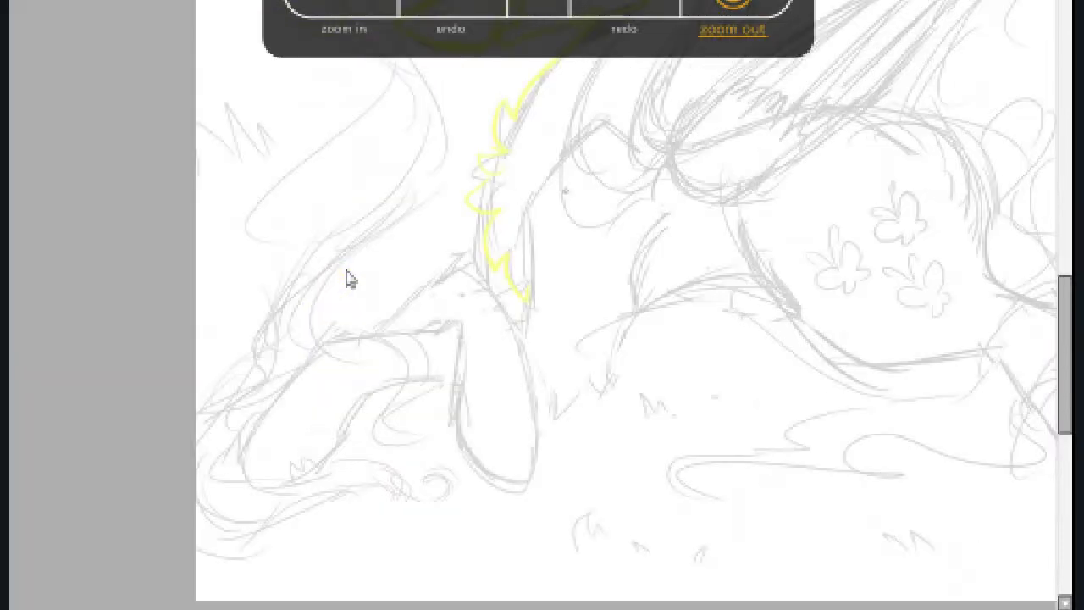
# Trace the crossed forelegs, the lower chest tuft and the belly line in yellow
pyautogui.moveTo(531, 298); pyautogui.dragTo(526, 323)
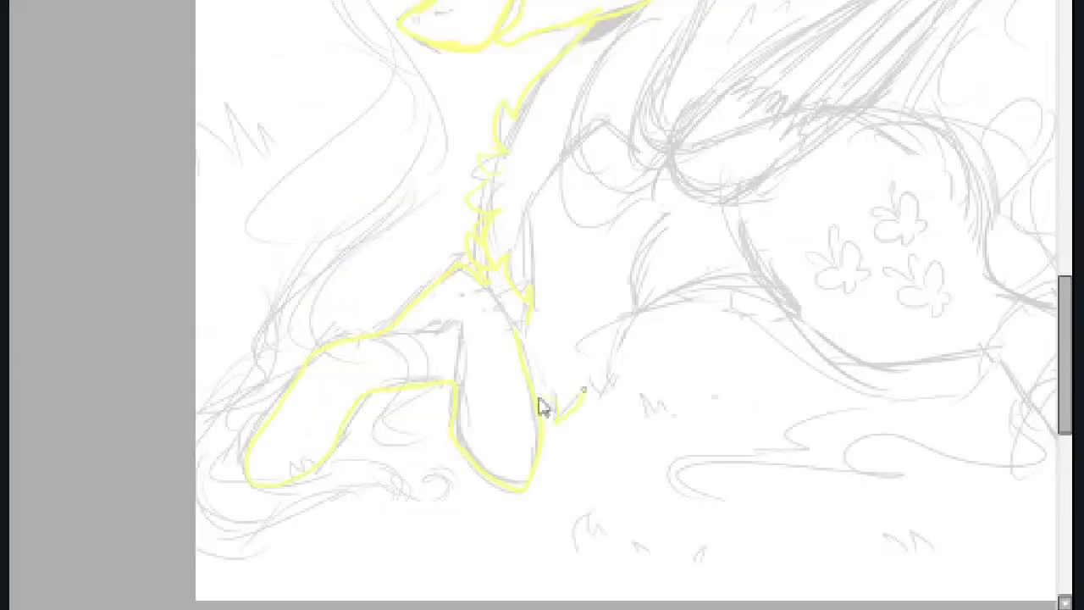
pyautogui.moveTo(774, 284); pyautogui.dragTo(644, 315)
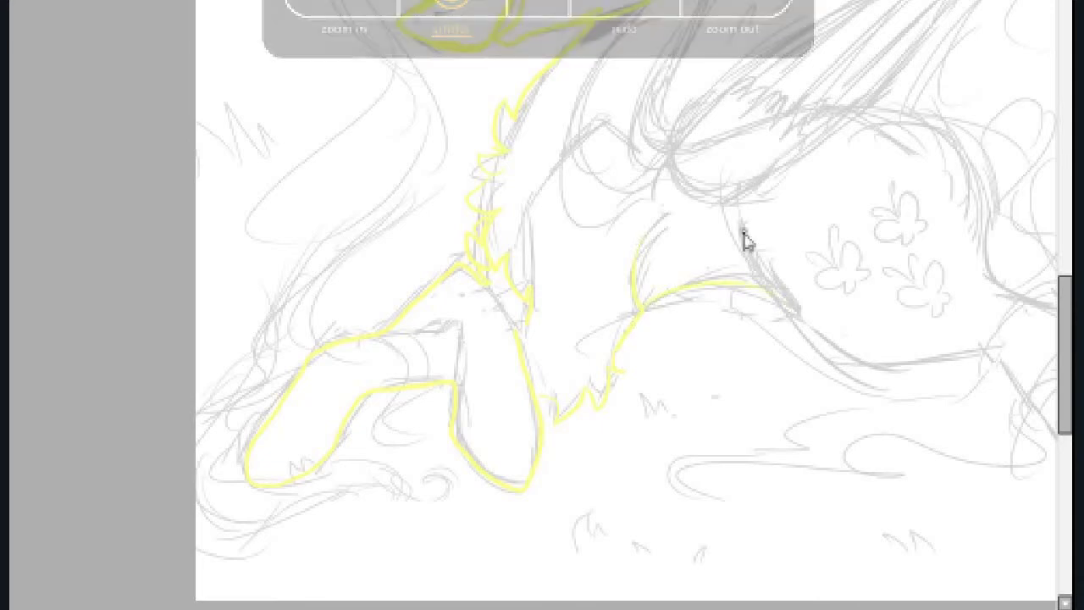
# Trace the front of the thigh and the underside of the haunch in yellow, redoing the stray stroke
pyautogui.hotkey('ctrl', '+')
pyautogui.moveTo(856, 428); pyautogui.dragTo(585, 160)
pyautogui.hotkey('ctrl', 'z')
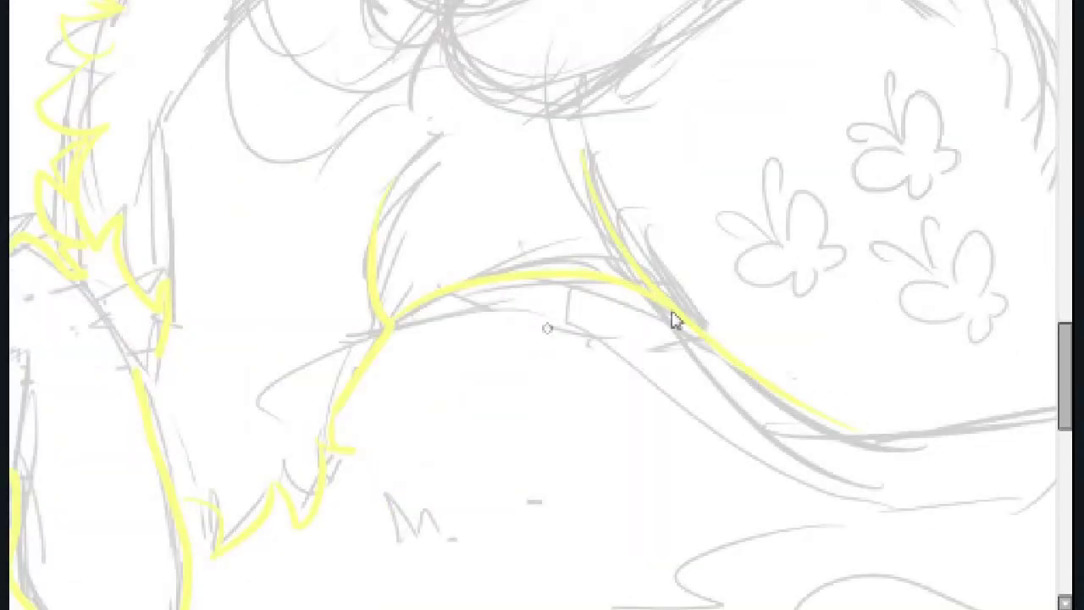
pyautogui.hscroll(3, 573, 436)
pyautogui.scroll(-3, 573, 436)
pyautogui.click(641, 126)
pyautogui.hscroll(3, 568, 497)
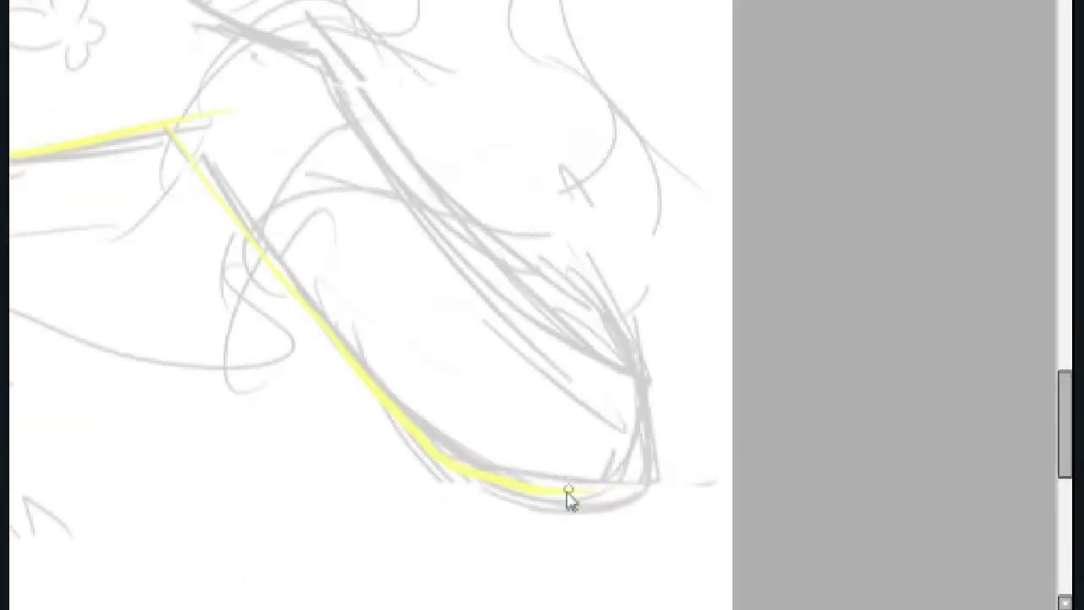
# Trace the outstretched hind leg and its hoof in yellow, undoing strokes that miss the sketch
pyautogui.click(642, 468)
pyautogui.hotkey('ctrl', 'z')
pyautogui.click(688, 446)
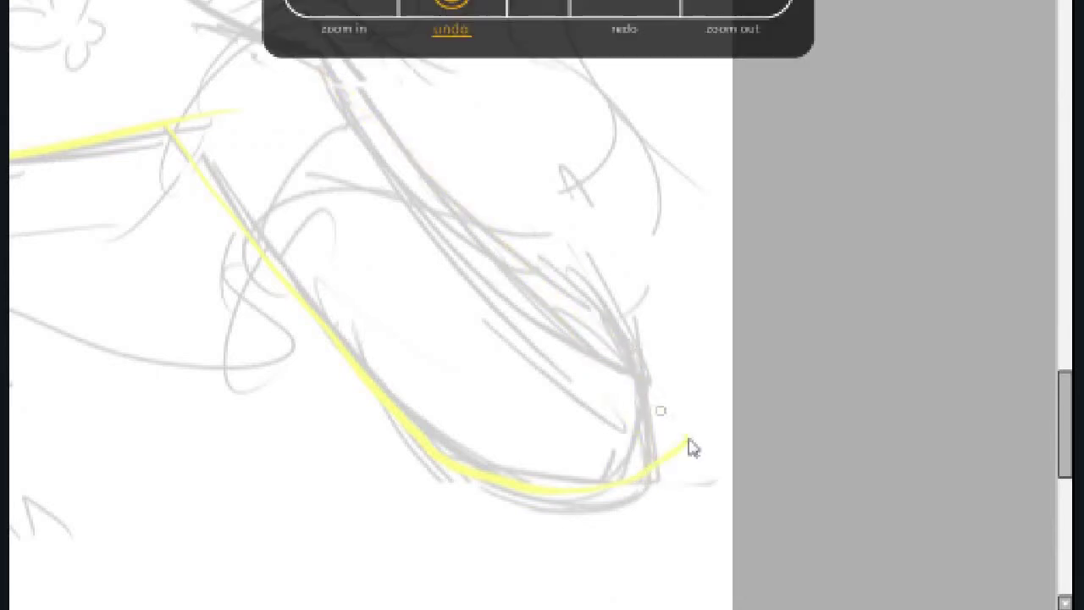
pyautogui.hotkey('ctrl', '-')
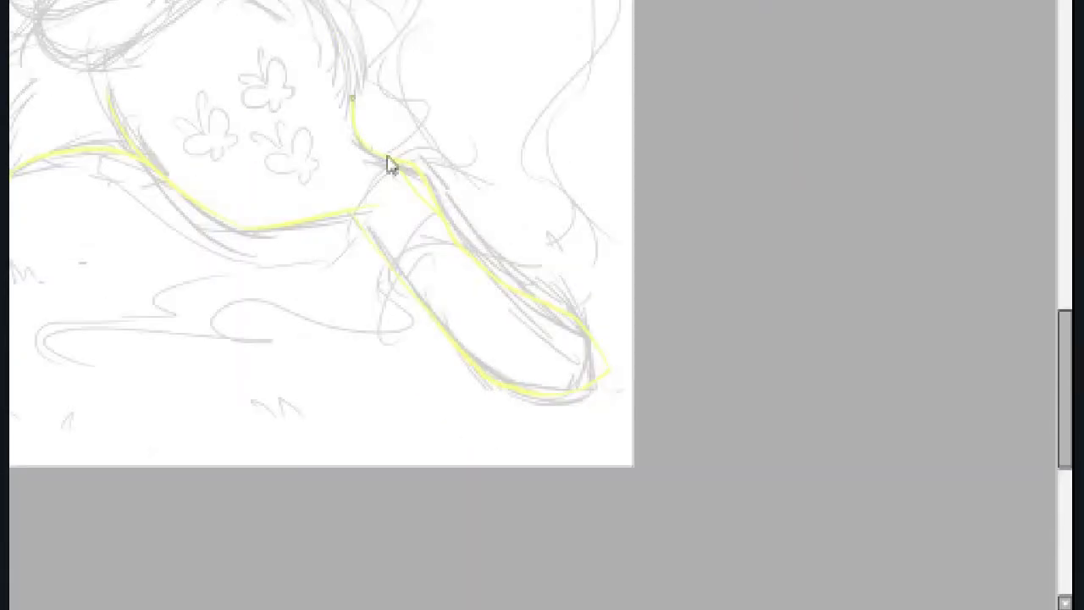
pyautogui.hotkey('ctrl', 'z')
# Trace the rump from the hock up to the base of the wing in yellow
pyautogui.scroll(3, 393, 164)
pyautogui.hotkey('ctrl', 'z')
pyautogui.scroll(-2, 327, 169)
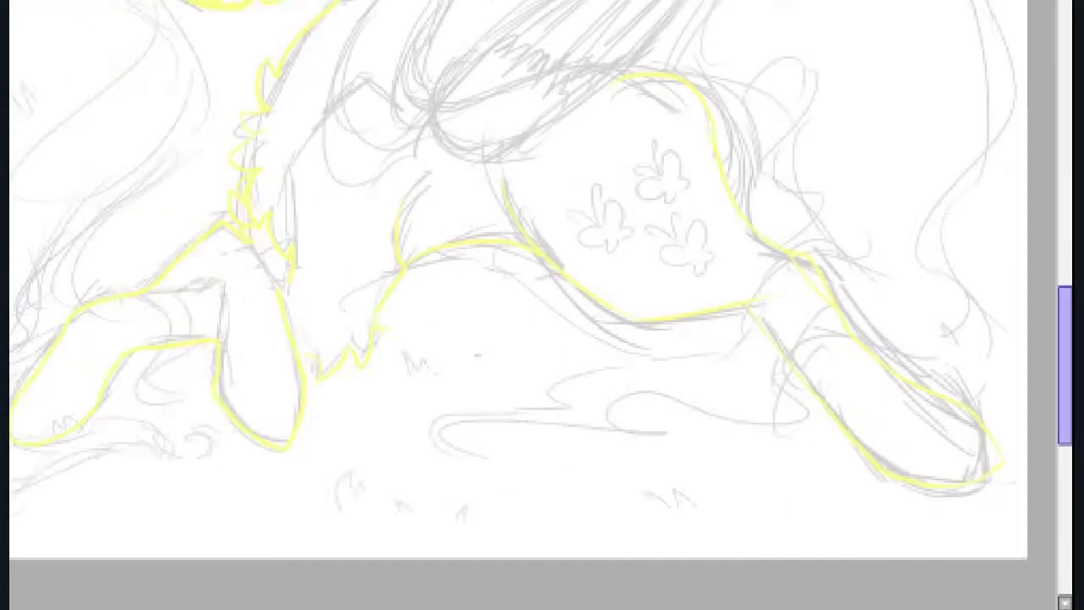
pyautogui.scroll(2, 484, 113)
pyautogui.hotkey('ctrl', 'z')
# Trace the back of the neck, the tufts behind the head, both ears and the forehead in yellow
pyautogui.scroll(2, 465, 226)
pyautogui.click(474, 218)
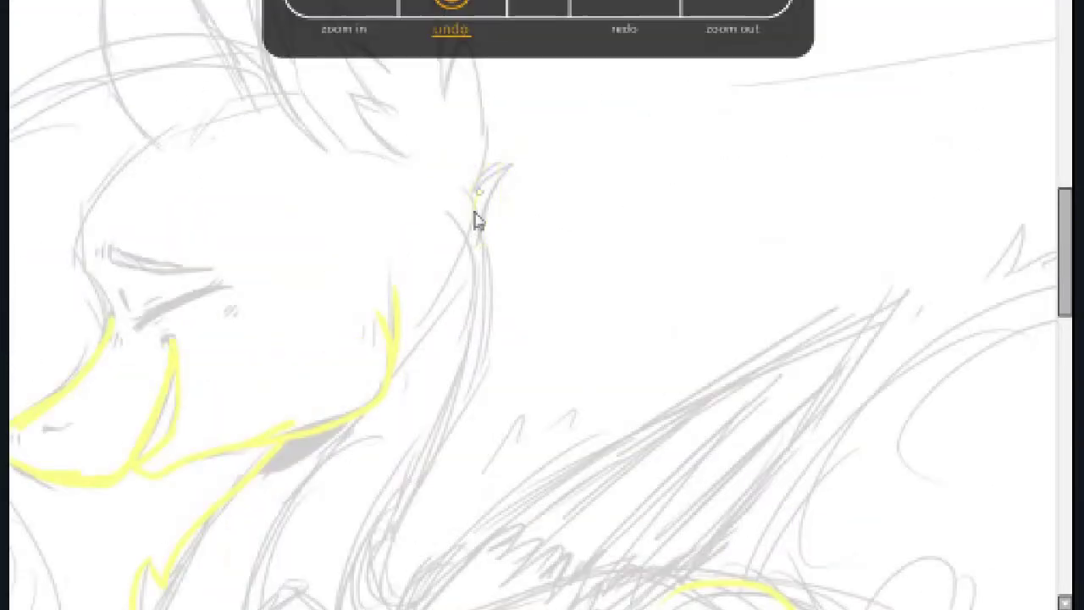
pyautogui.moveTo(1064, 242); pyautogui.dragTo(1064, 269)
pyautogui.scroll(4, 496, 158)
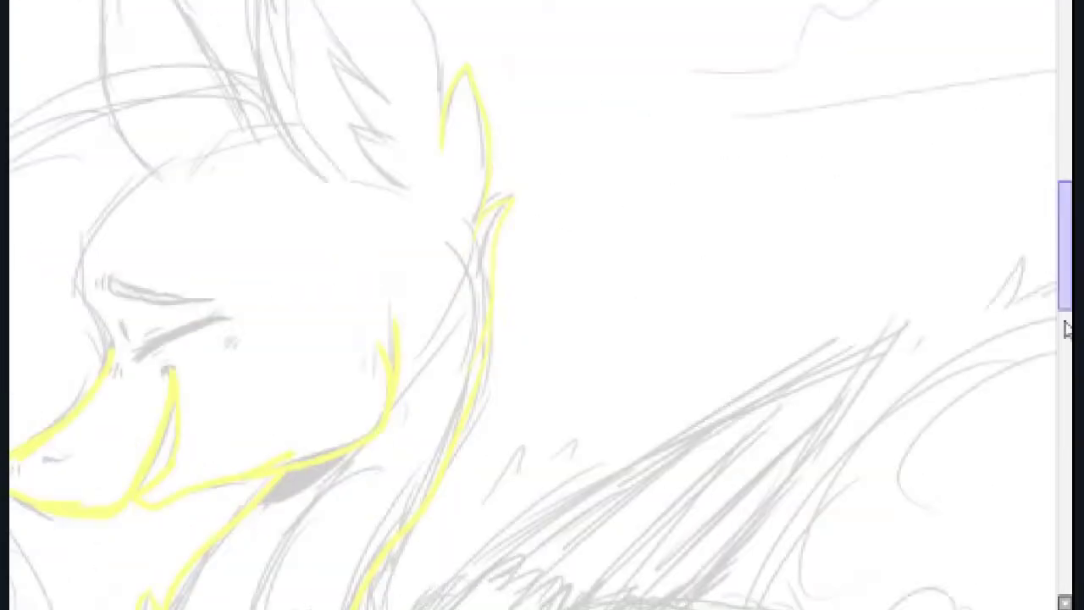
pyautogui.hotkey('ctrl', 'z')
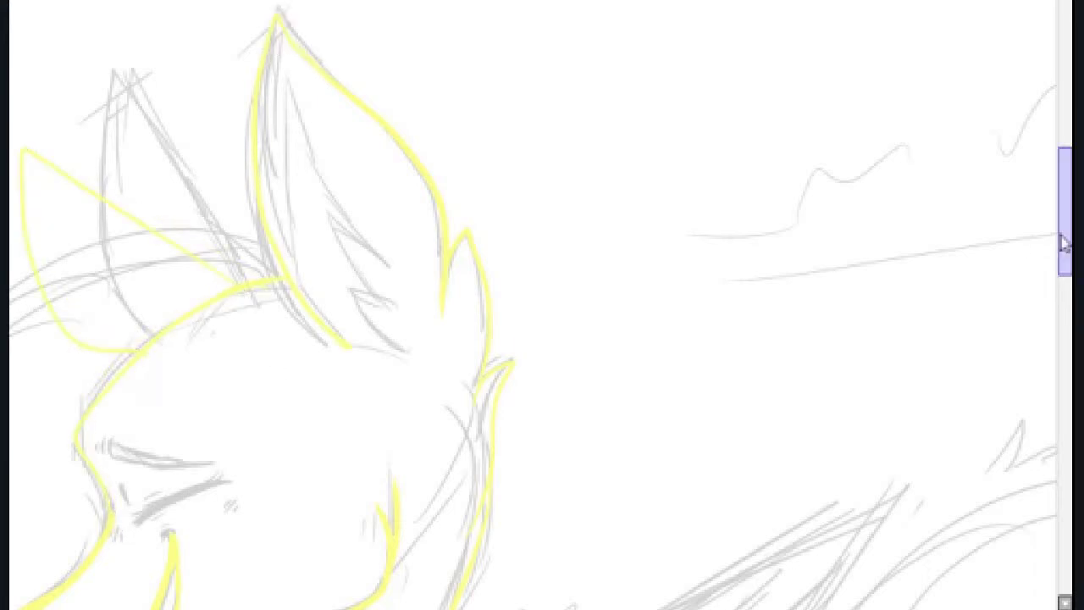
# Outline and fill the folded wing in yellow, then close and fill the bent foreleg and the chest tufts
pyautogui.scroll(-5, 402, 309)
pyautogui.scroll(-3, 403, 309)
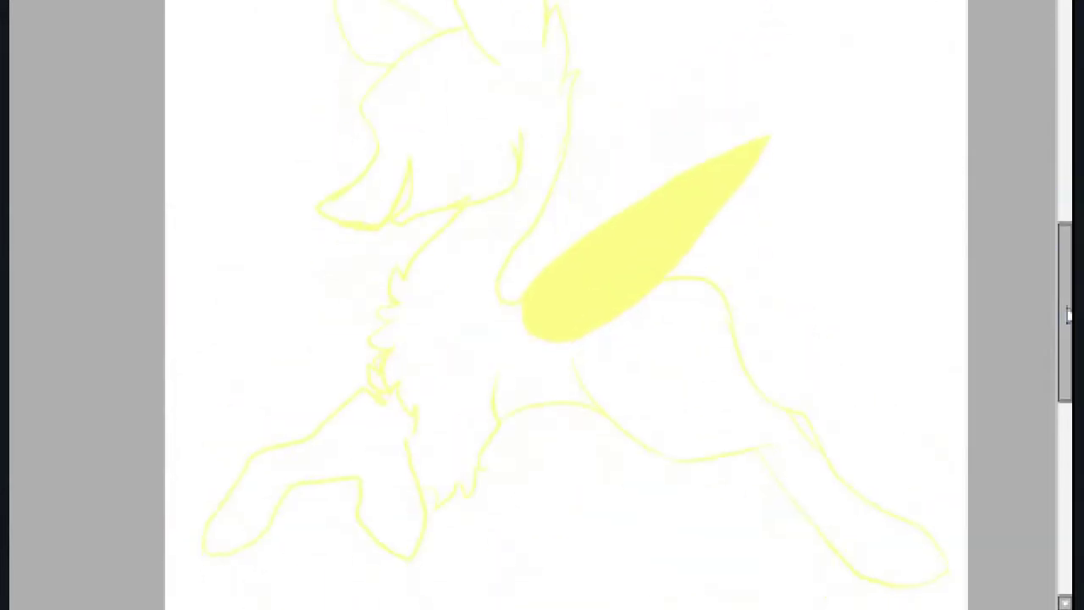
pyautogui.scroll(3, 179, 484)
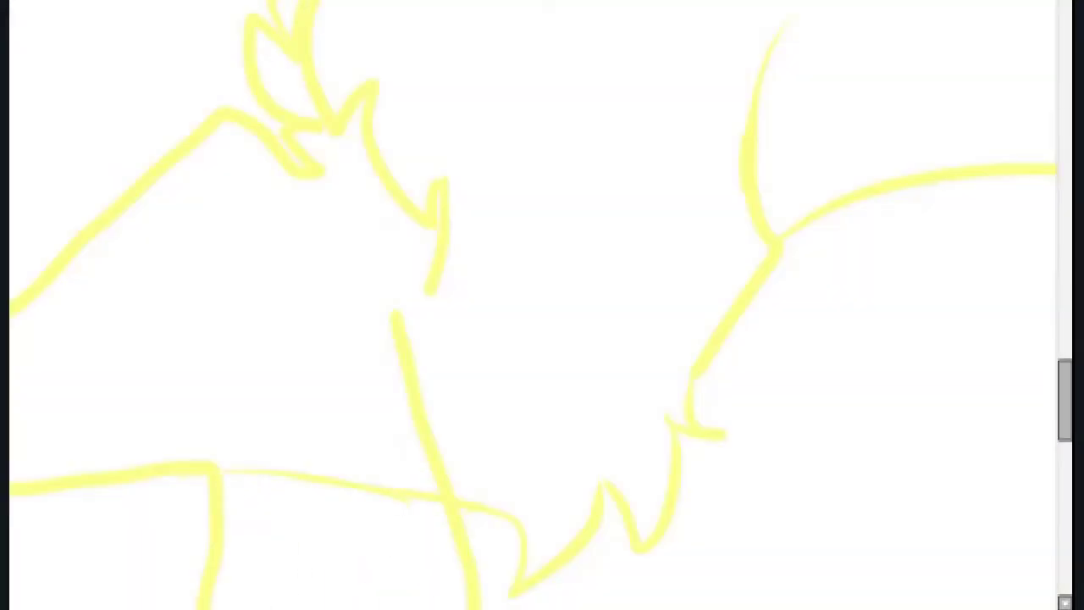
pyautogui.click(339, 542)
pyautogui.scroll(-1, 518, 452)
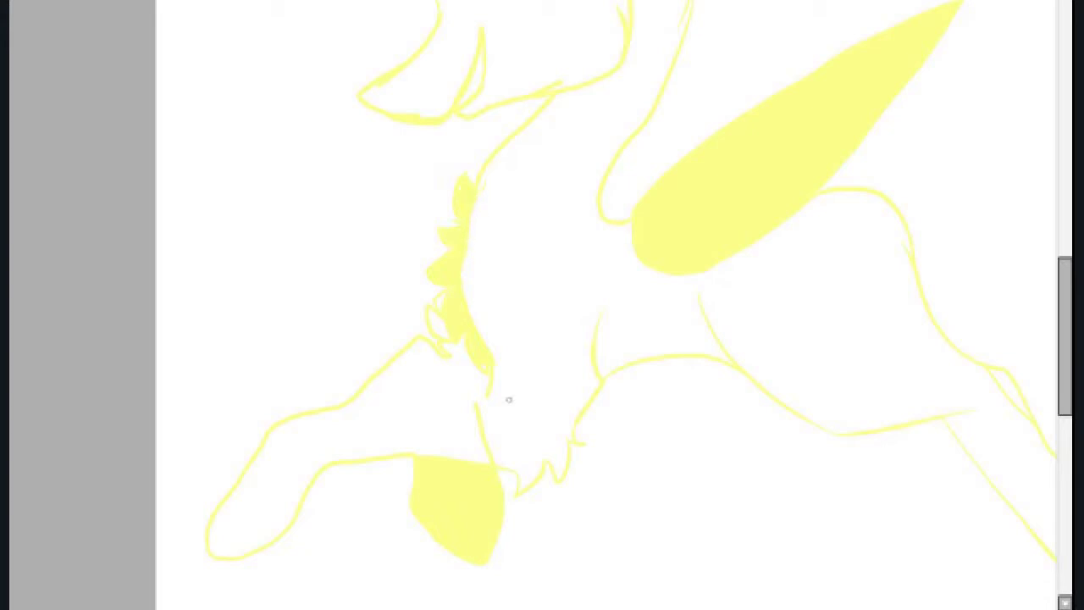
pyautogui.scroll(-2, 451, 316)
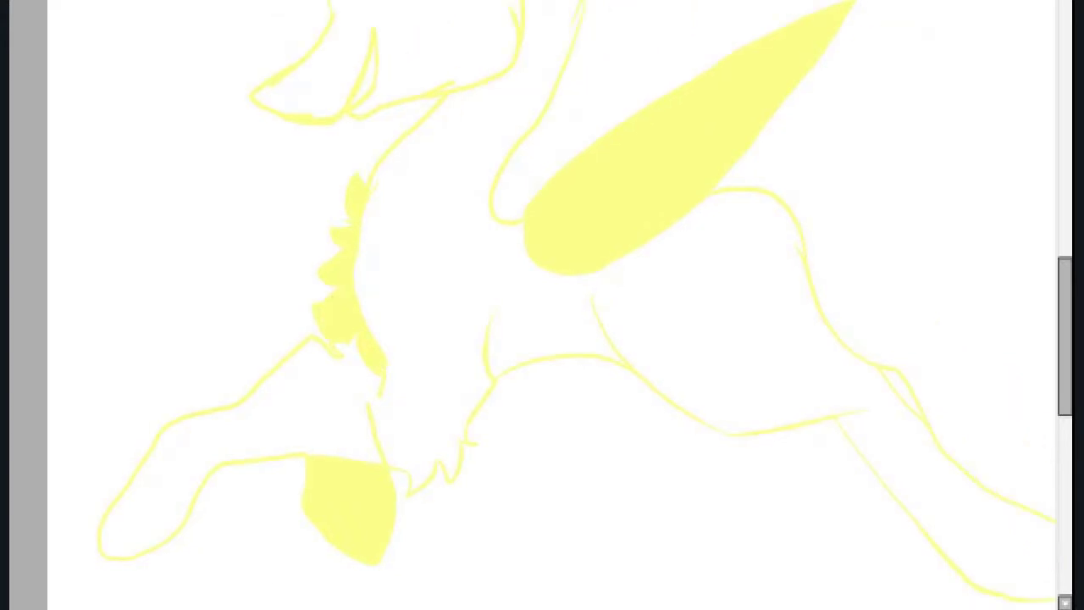
pyautogui.scroll(-1, 1066, 271)
# Close the hind leg's outline at the hoof and fill the whole pony silhouette with solid yellow
pyautogui.scroll(3, 714, 455)
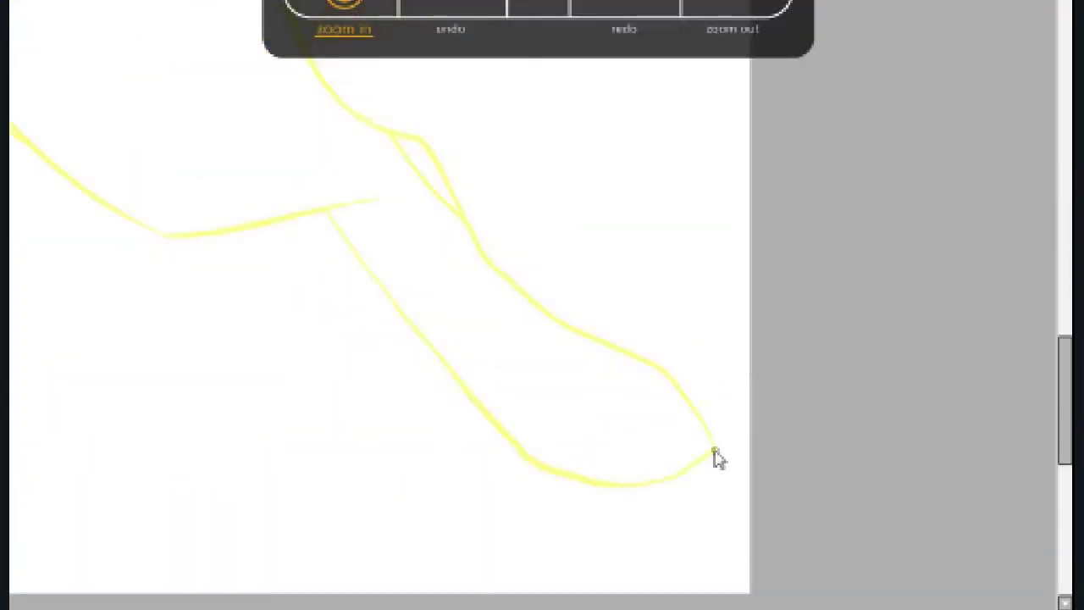
pyautogui.click(450, 330)
pyautogui.scroll(-3, 421, 172)
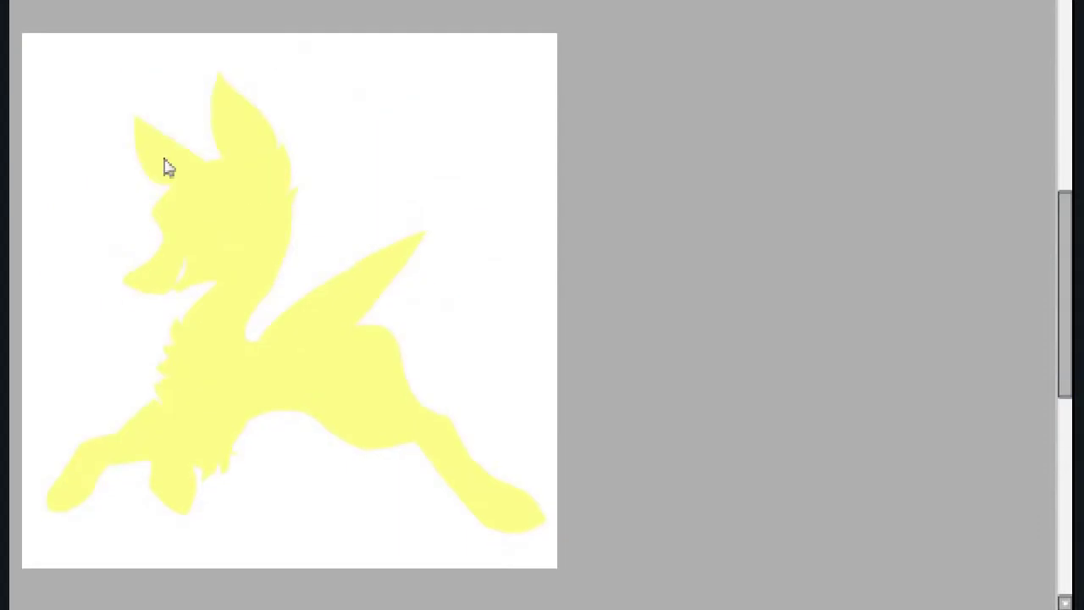
# Add a fur tuft behind the neck and fade the yellow silhouette so the sketch shows through
pyautogui.scroll(3, 167, 167)
pyautogui.scroll(-3, 617, 334)
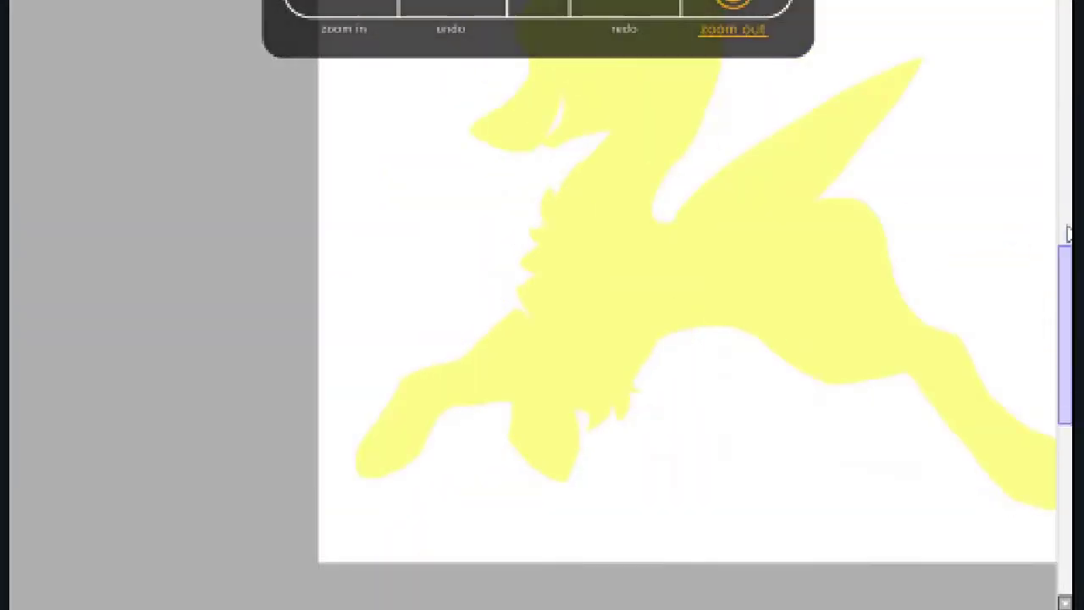
pyautogui.scroll(-1, 1069, 233)
pyautogui.hotkey('ctrl', 'z')
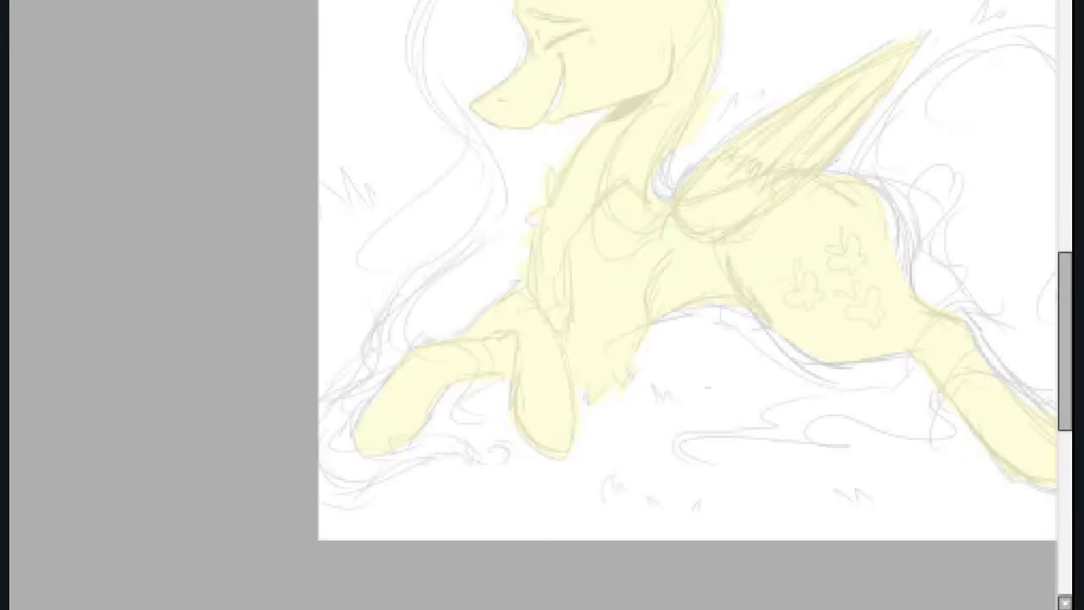
pyautogui.scroll(4, 542, 305)
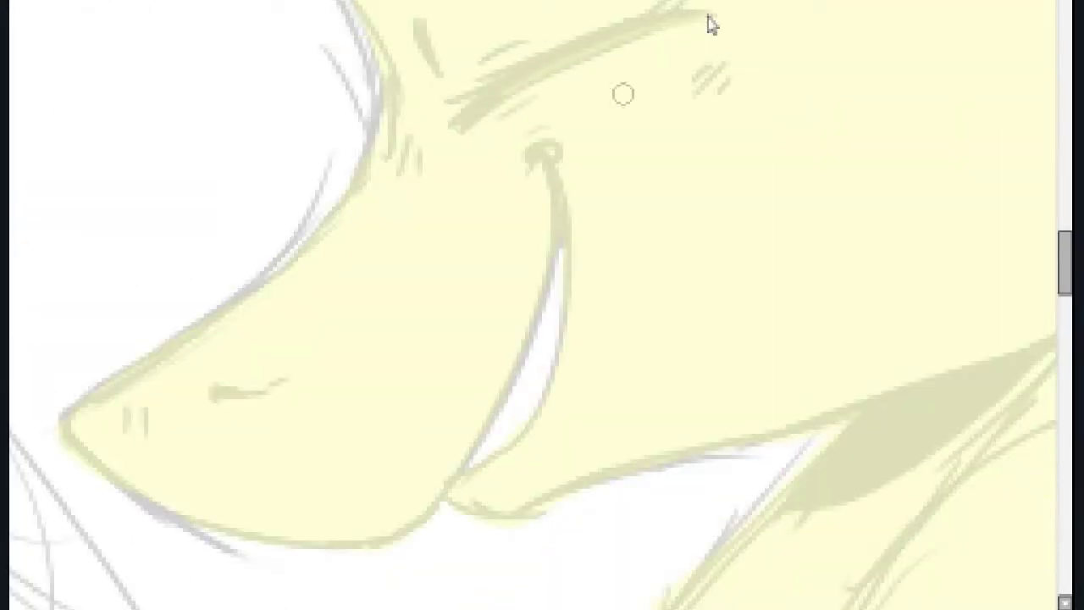
# Draw the closed eye in brown as a thick slanted line with lashes at both ends, redoing stray strokes
pyautogui.hotkey('ctrl', 'z')
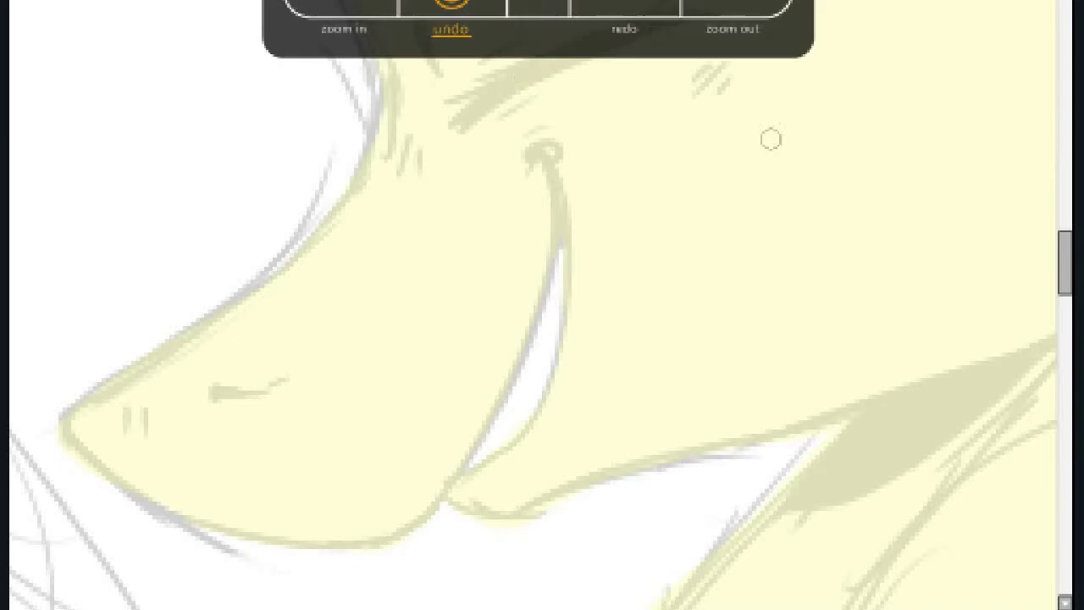
pyautogui.hotkey('ctrl', 'z')
pyautogui.scroll(3, 624, 245)
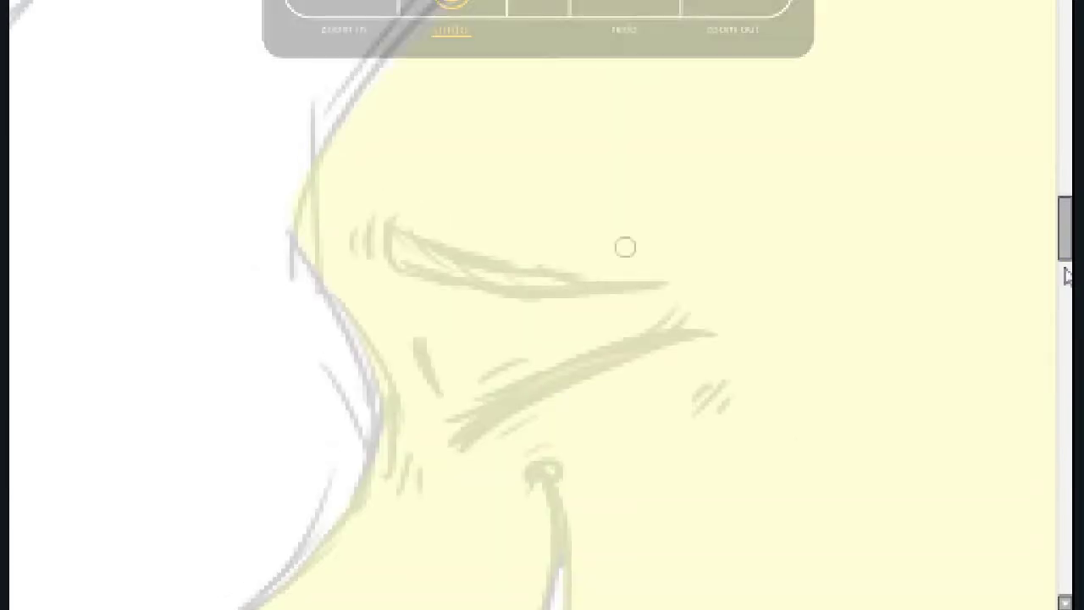
pyautogui.moveTo(465, 423); pyautogui.dragTo(716, 335)
pyautogui.hotkey('ctrl', 'z')
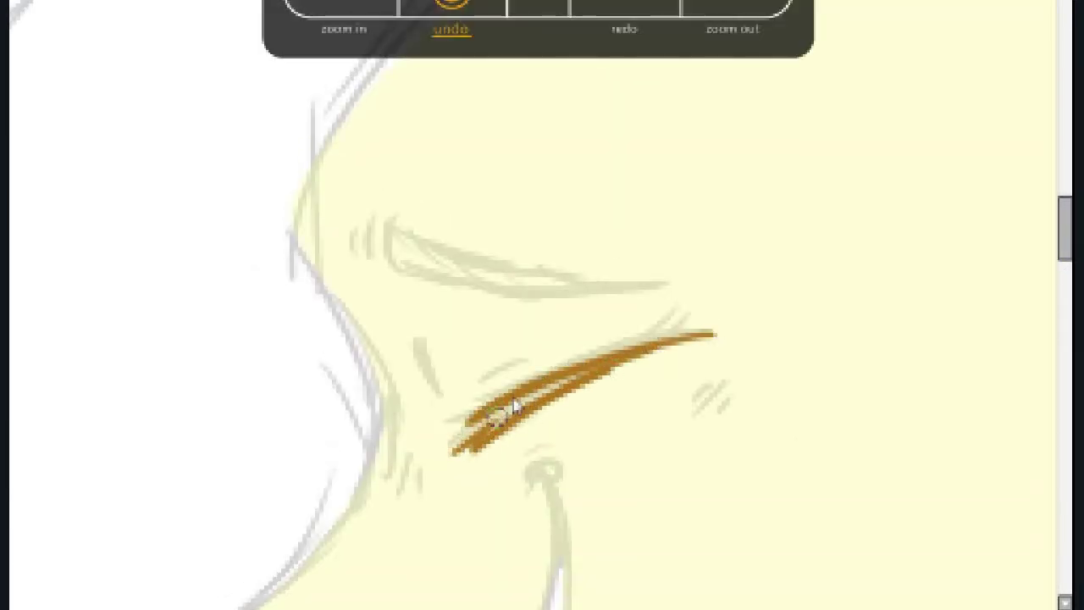
pyautogui.moveTo(475, 420); pyautogui.dragTo(547, 387)
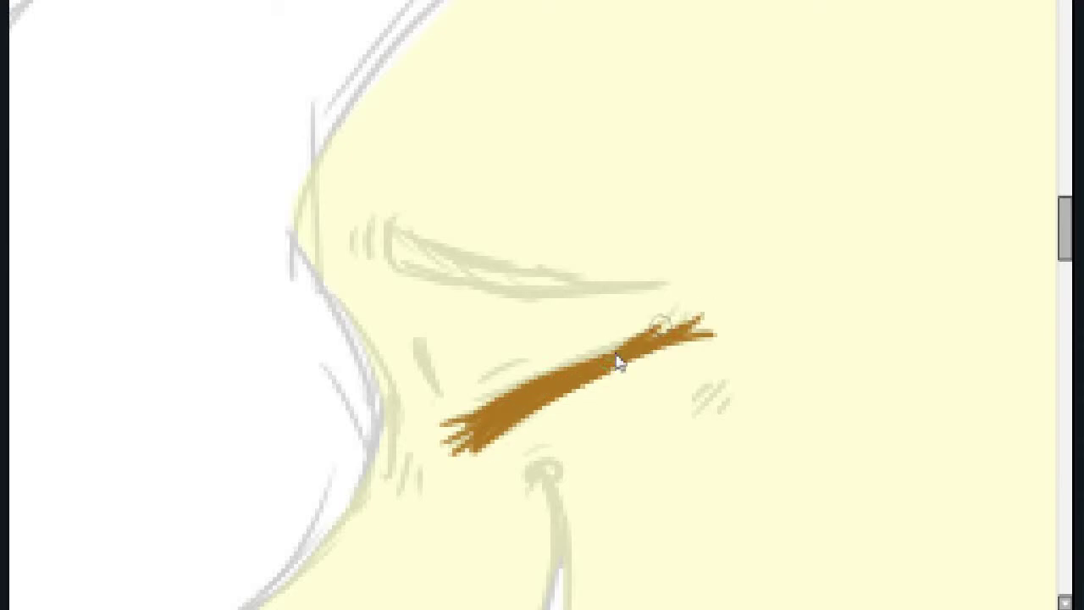
# Outline the eyebrow in brown with hatching at its thick end and add small crease marks around the eye
pyautogui.moveTo(666, 285)
pyautogui.mouseDown()
pyautogui.moveTo(416, 237)
pyautogui.moveTo(388, 278)
pyautogui.moveTo(666, 286)
pyautogui.mouseUp()
pyautogui.hotkey('ctrl', 'z')
pyautogui.moveTo(416, 238); pyautogui.dragTo(486, 276)
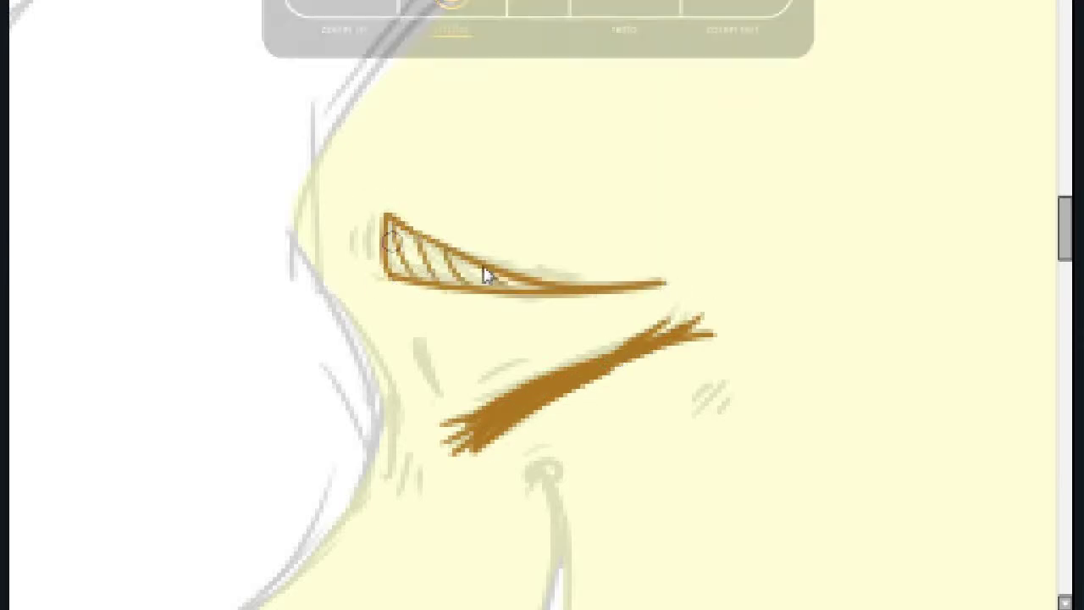
pyautogui.moveTo(371, 222); pyautogui.dragTo(366, 253)
pyautogui.moveTo(428, 324); pyautogui.dragTo(434, 388)
pyautogui.hotkey('ctrl', '-')
pyautogui.hotkey('ctrl', '+')
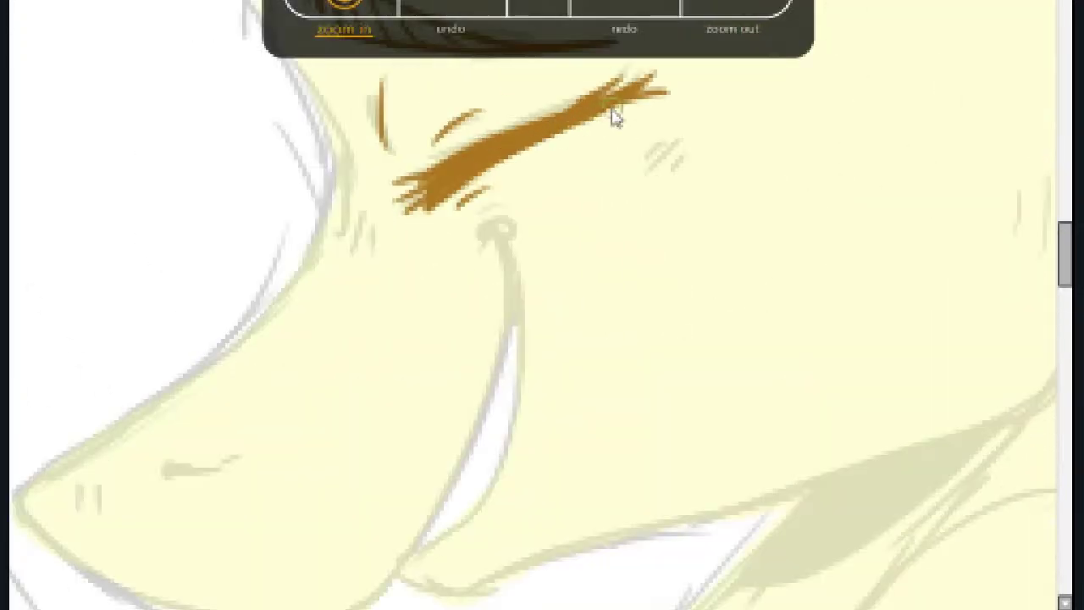
# Outline the smiling mouth in brown with a dot at its upper corner, redrawing its lower curve
pyautogui.scroll(-3, 983, 281)
pyautogui.moveTo(406, 343)
pyautogui.mouseDown()
pyautogui.moveTo(512, 16)
pyautogui.moveTo(414, 339)
pyautogui.mouseUp()
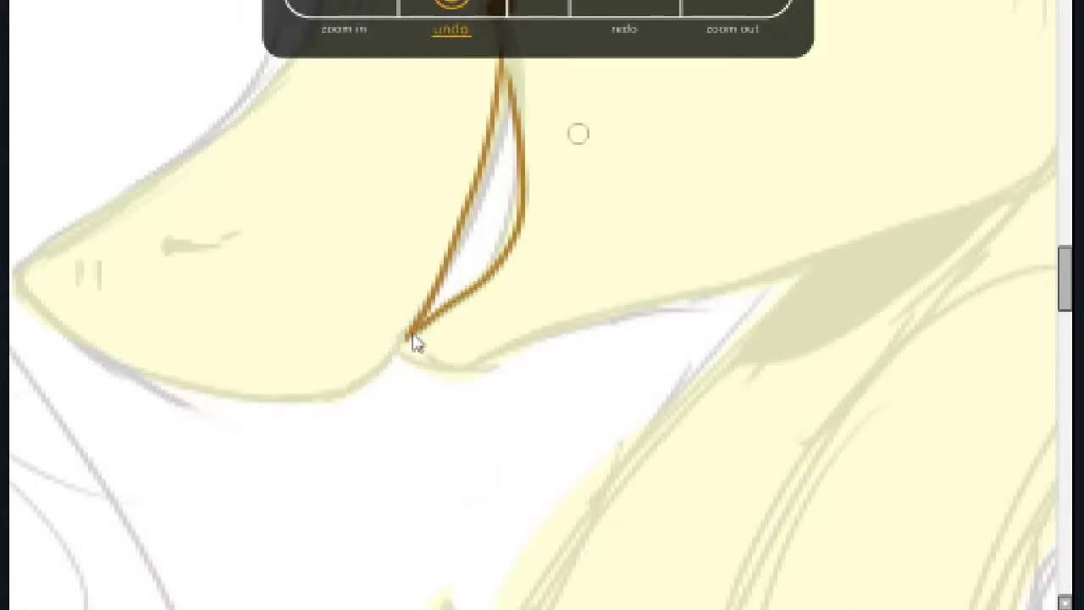
pyautogui.hotkey('ctrl', '+')
pyautogui.scroll(3, 510, 245)
pyautogui.hotkey('ctrl', '+')
pyautogui.scroll(-3, 347, 339)
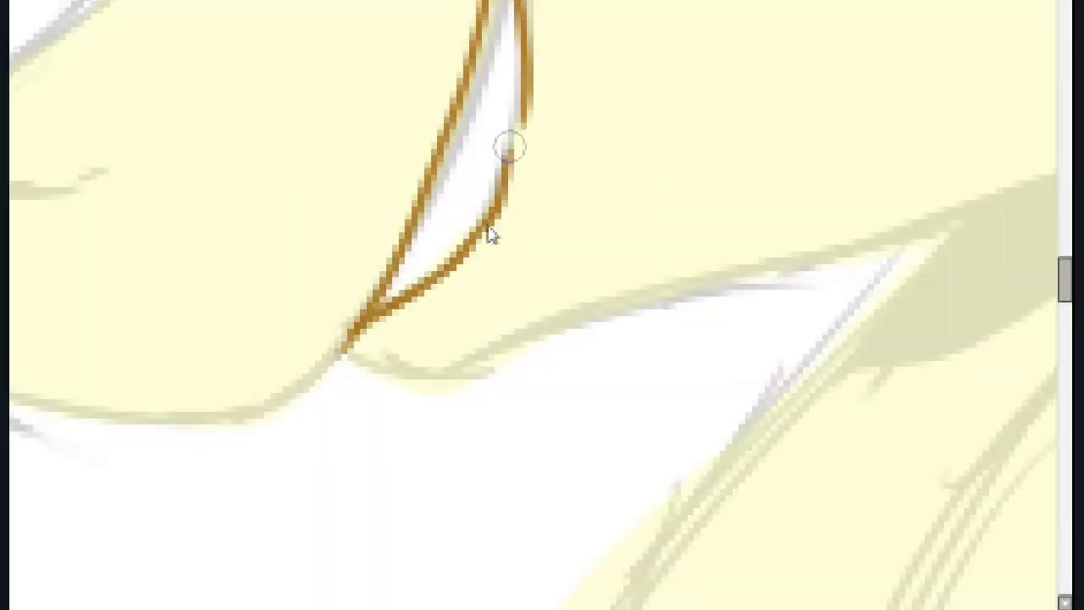
pyautogui.hotkey('ctrl', '-')
pyautogui.hotkey('ctrl', '-')
pyautogui.hscroll(3, 542, 305)
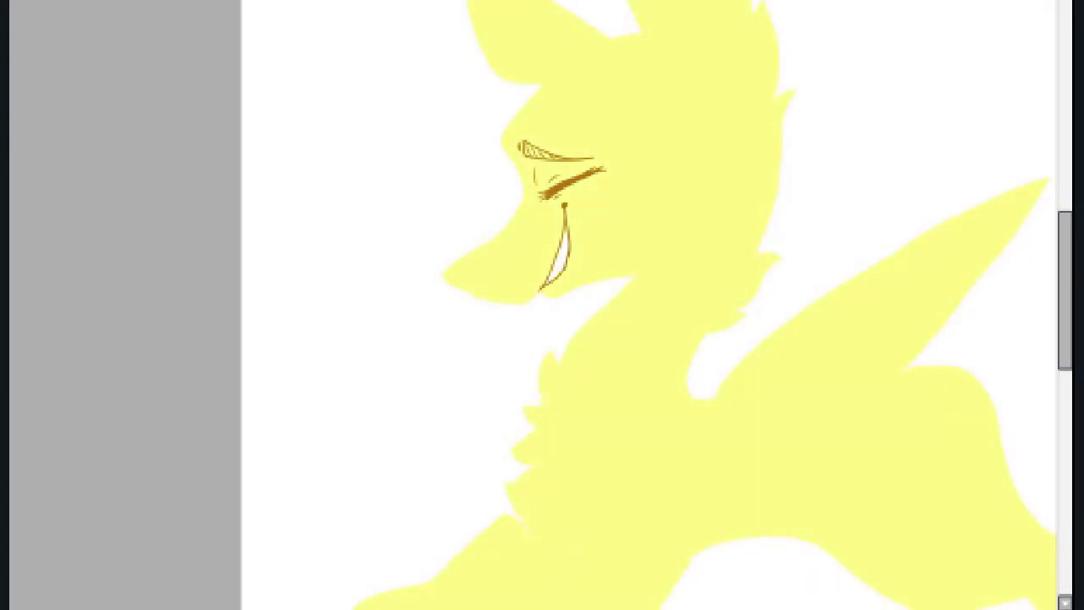
# Draw the small nostril line on the muzzle in brown and undo the stray stroke on the foreleg
pyautogui.hotkey('ctrl', '-')
pyautogui.hotkey('ctrl', '-')
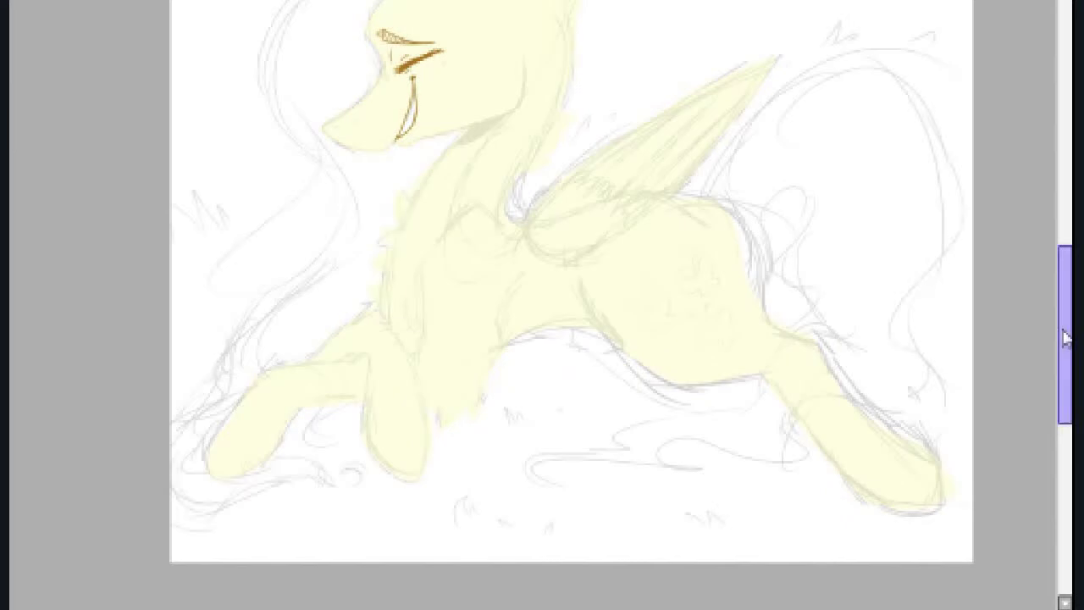
pyautogui.hotkey('ctrl', '+')
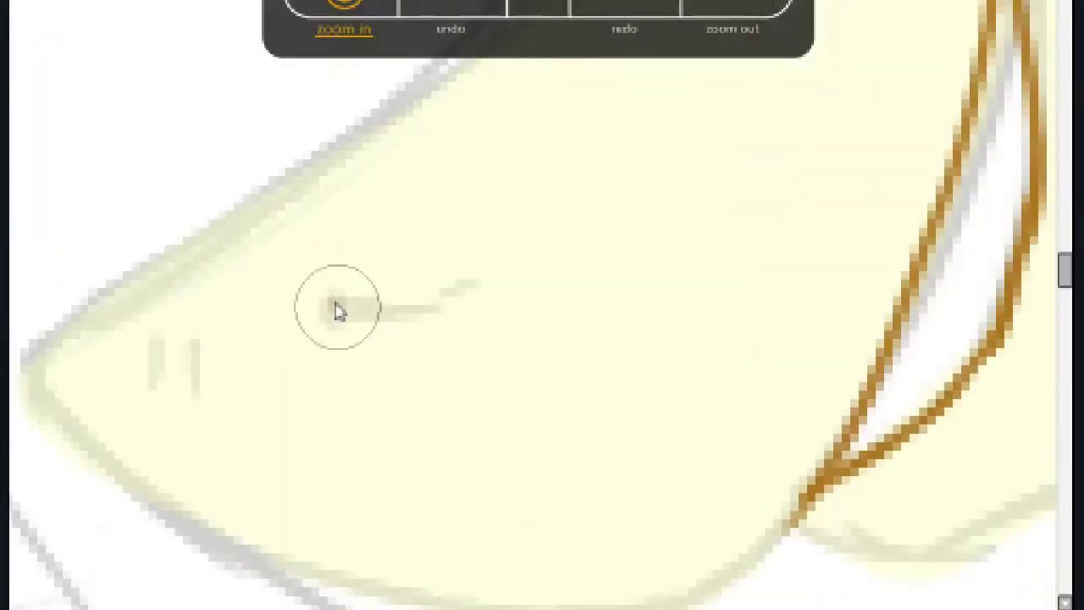
pyautogui.click(337, 309)
pyautogui.hotkey('ctrl', '-')
pyautogui.hotkey('ctrl', '-')
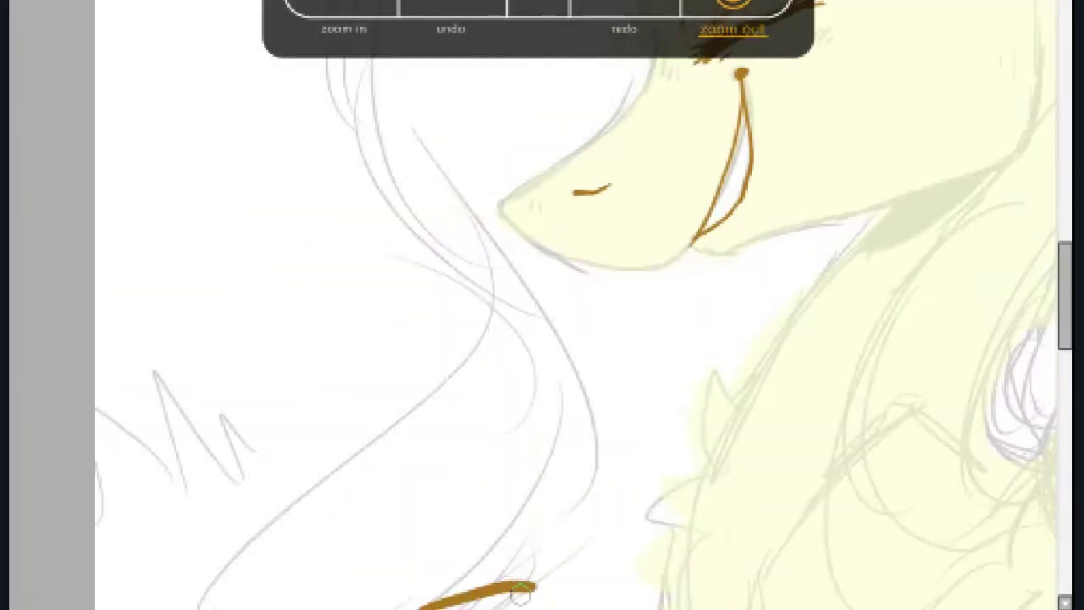
pyautogui.hotkey('ctrl', '+')
pyautogui.hotkey('ctrl', 'z')
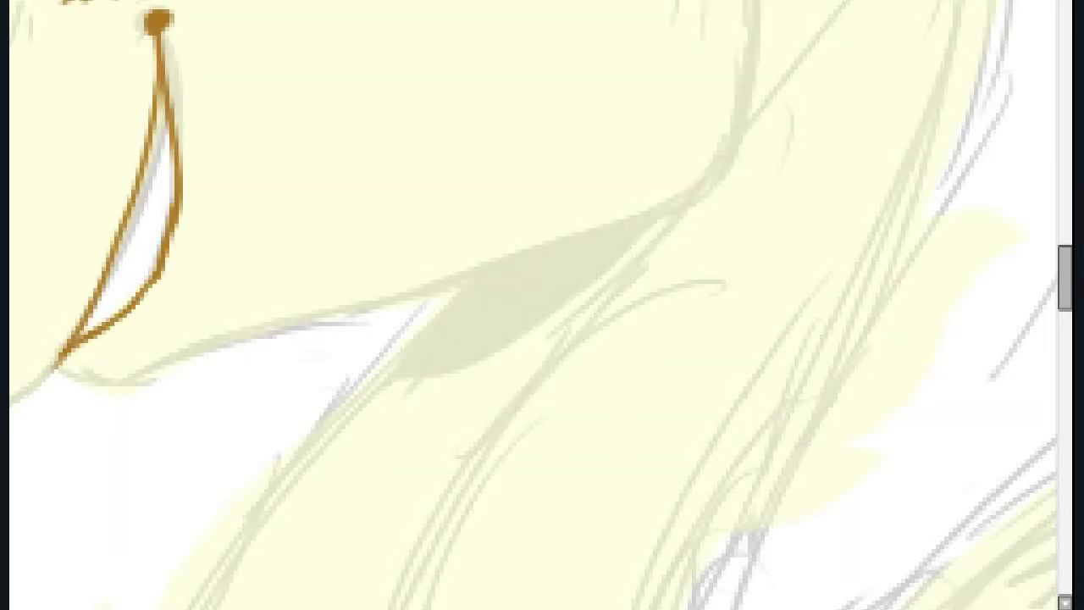
# Trace the jawline in brown from under the chin around the cheek and up toward the ear
pyautogui.moveTo(453, 296)
pyautogui.mouseDown()
pyautogui.moveTo(520, 259)
pyautogui.moveTo(750, 8)
pyautogui.mouseUp()
pyautogui.scroll(2, 721, 380)
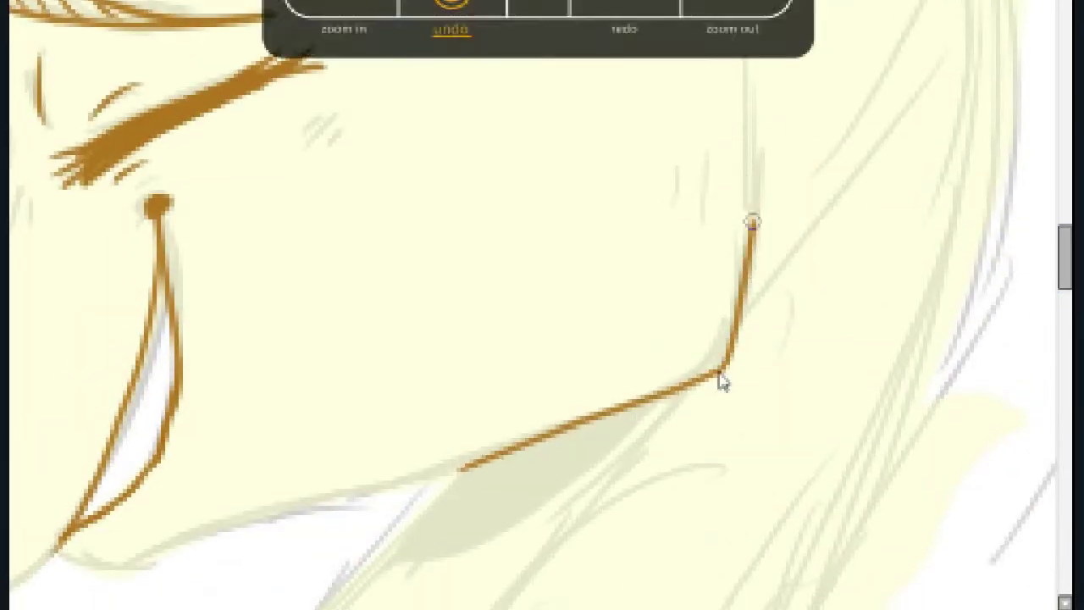
pyautogui.moveTo(750, 223); pyautogui.dragTo(744, 77)
pyautogui.scroll(-4, 470, 478)
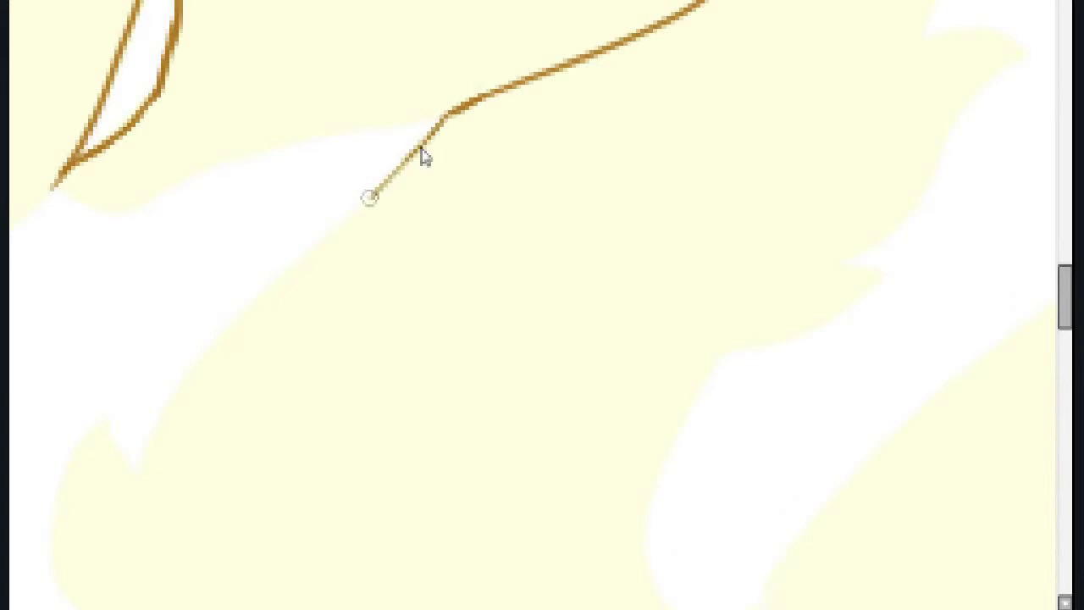
# Outline the shadow under the jaw, fill it with solid brown and add short hatch strokes along its lower edge
pyautogui.moveTo(370, 211); pyautogui.dragTo(373, 212)
pyautogui.scroll(2, 373, 212)
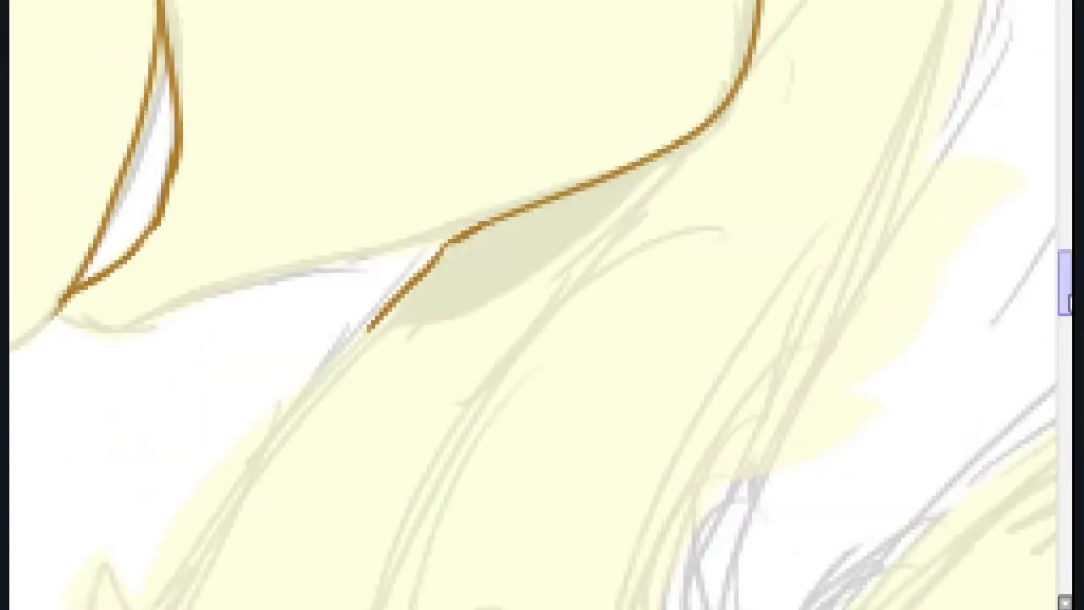
pyautogui.moveTo(520, 342); pyautogui.dragTo(677, 212)
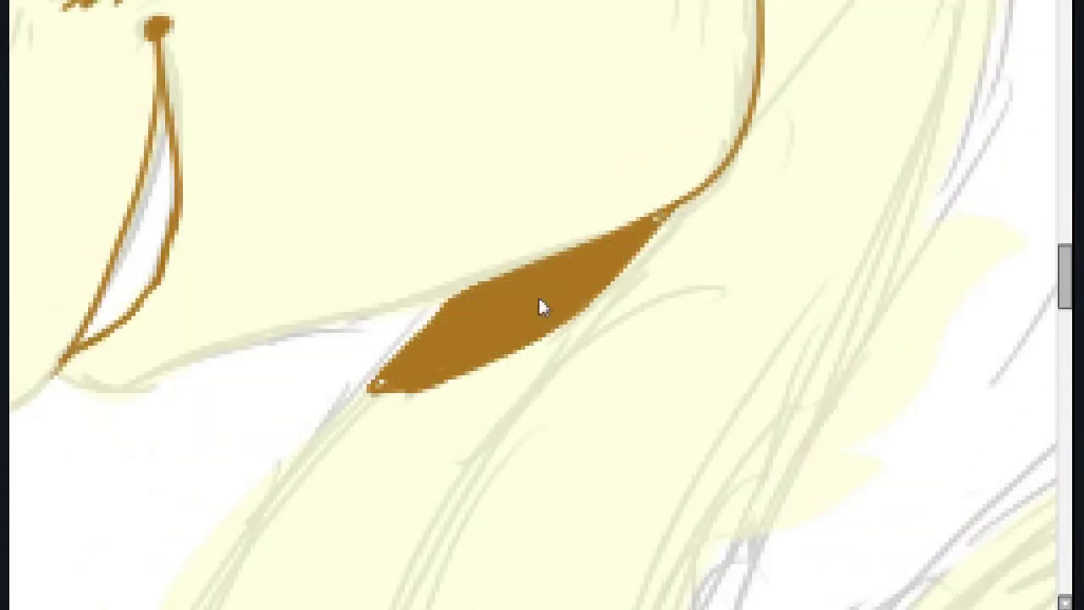
pyautogui.press('+')
pyautogui.moveTo(641, 351); pyautogui.dragTo(496, 416)
pyautogui.press('-')
pyautogui.press('+')
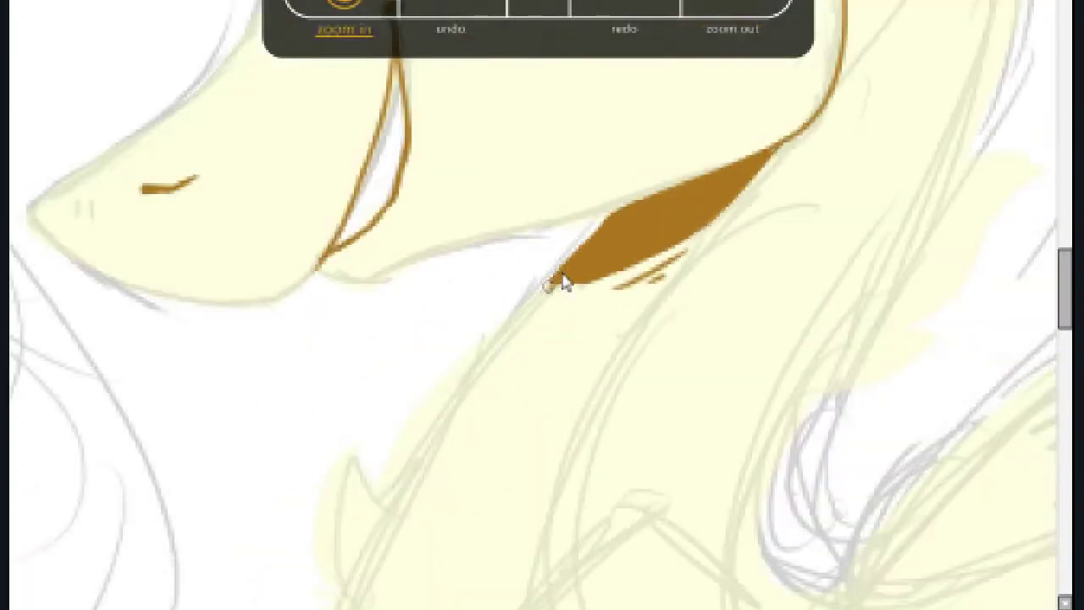
# Trace the two pointed fur tufts and the long inner edge above them inside the near ear in brown
pyautogui.scroll(6, 543, 297)
pyautogui.moveTo(876, 480); pyautogui.dragTo(747, 337)
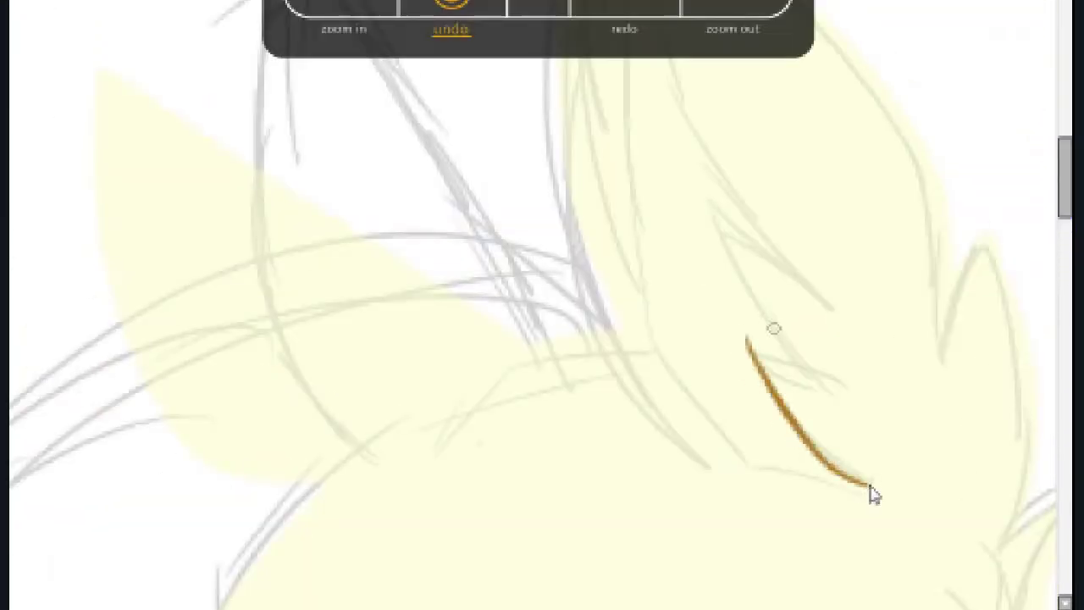
pyautogui.scroll(3, 841, 339)
pyautogui.moveTo(726, 399); pyautogui.dragTo(593, 121)
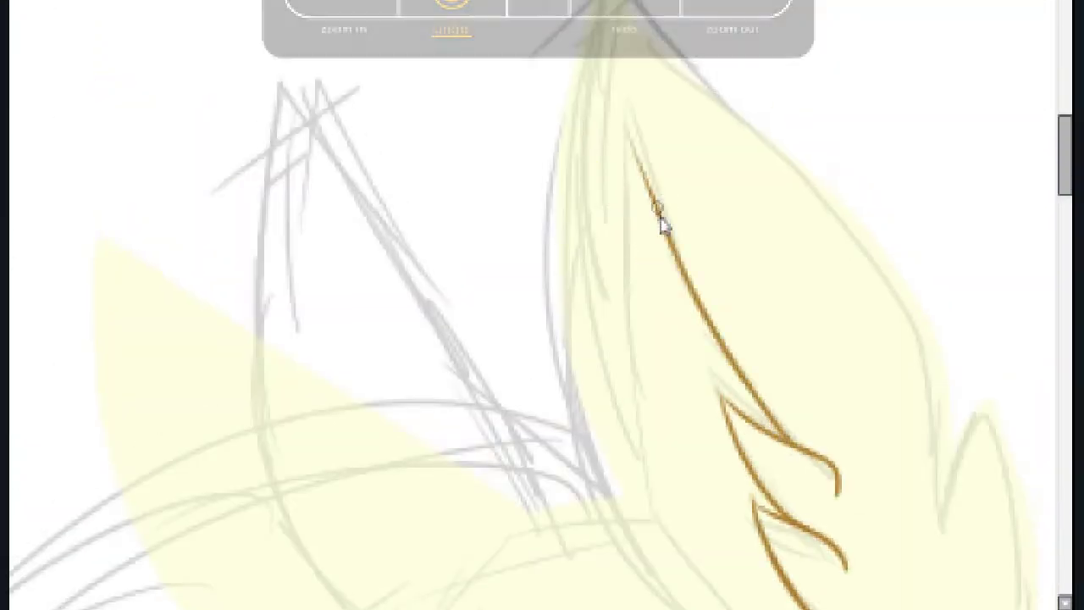
# Trace the front edge of the near ear's opening in brown from the tip down to the short line at its base
pyautogui.scroll(-2, 661, 223)
pyautogui.moveTo(821, 493)
pyautogui.mouseDown()
pyautogui.moveTo(747, 507)
pyautogui.moveTo(625, 19)
pyautogui.mouseUp()
pyautogui.hotkey('ctrl', 'z')
pyautogui.scroll(3, 624, 222)
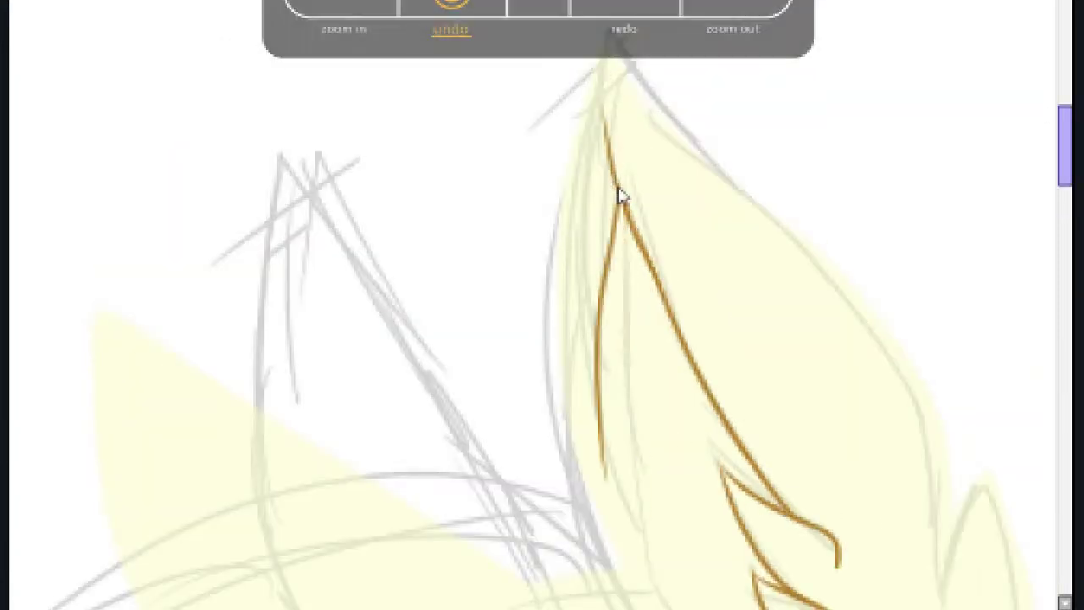
pyautogui.scroll(-5, 619, 195)
pyautogui.moveTo(735, 324); pyautogui.dragTo(603, 92)
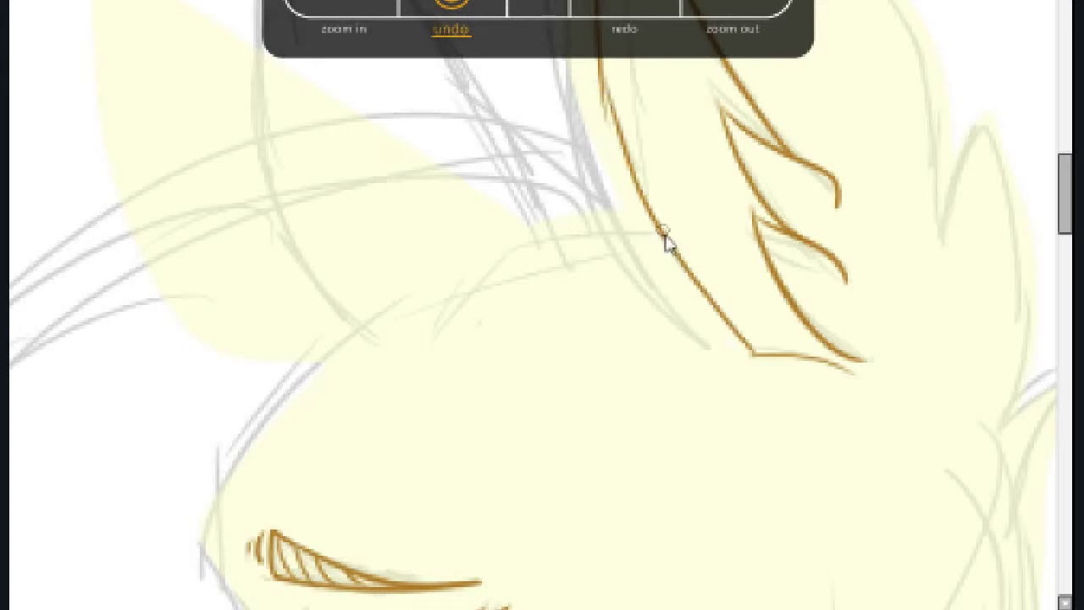
pyautogui.scroll(3, 625, 125)
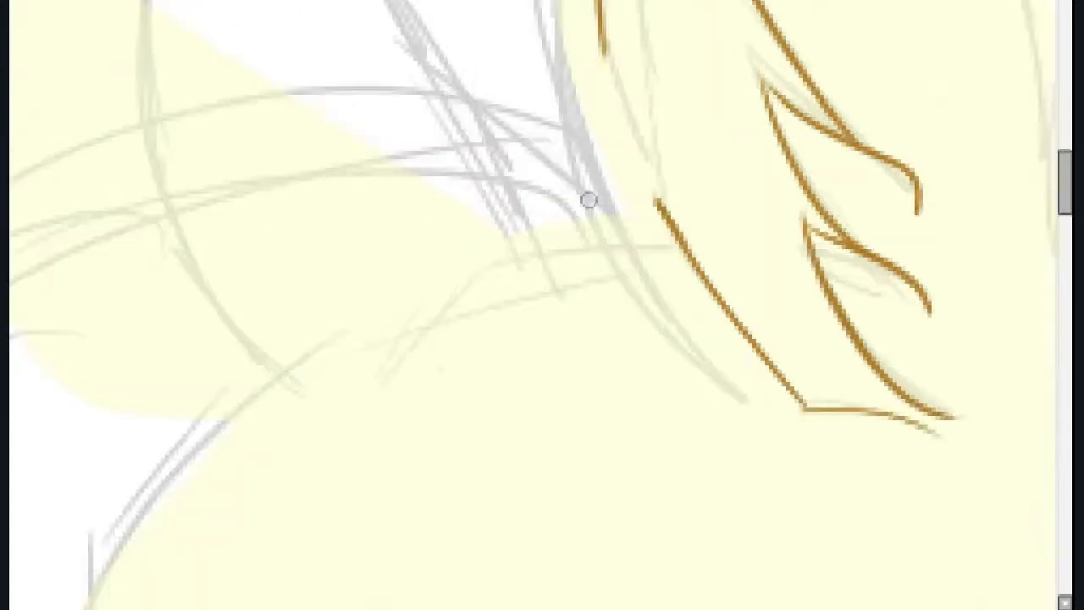
# Add loose brown fur strokes inside the near ear and trace the forehead curve across the far ear's base
pyautogui.hotkey('ctrl', '-')
pyautogui.scroll(-3, 623, 254)
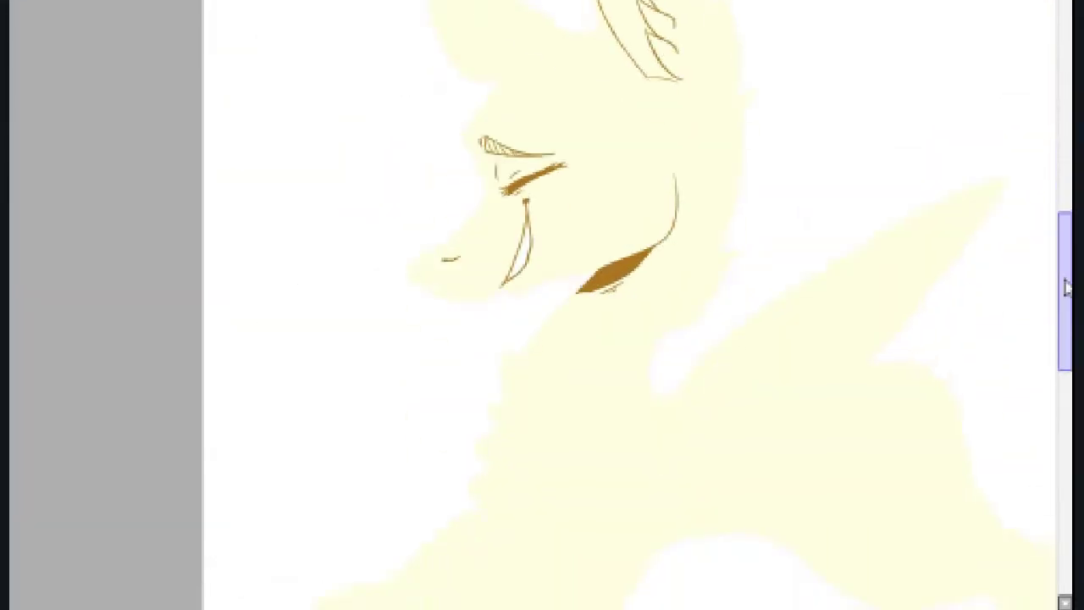
pyautogui.hotkey('ctrl', '+')
pyautogui.moveTo(599, 447); pyautogui.dragTo(518, 325)
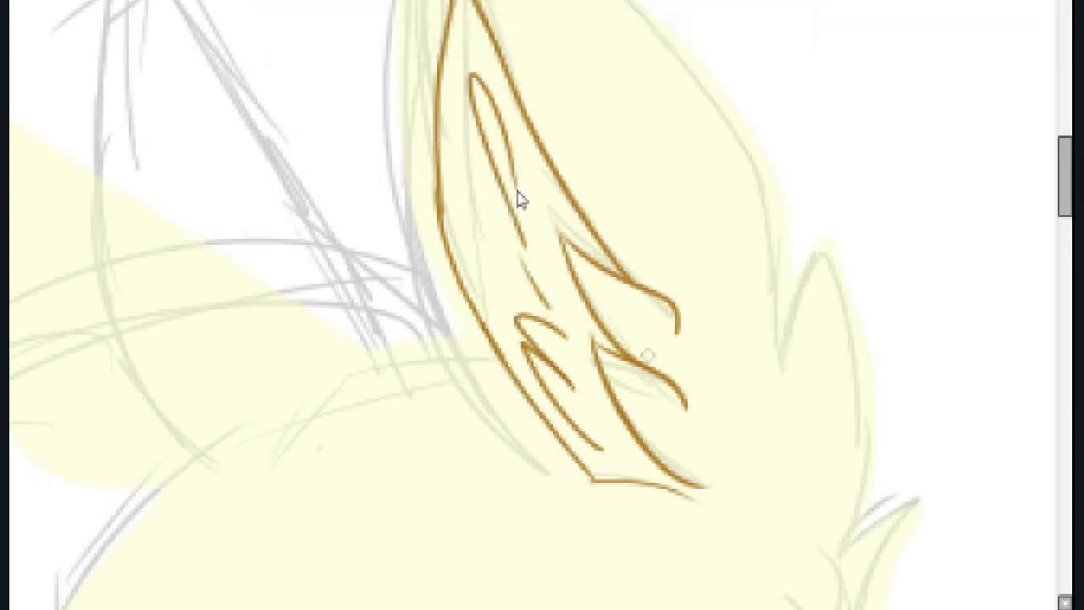
pyautogui.hotkey('ctrl', '-')
pyautogui.hotkey('ctrl', '+')
pyautogui.moveTo(264, 531); pyautogui.dragTo(608, 246)
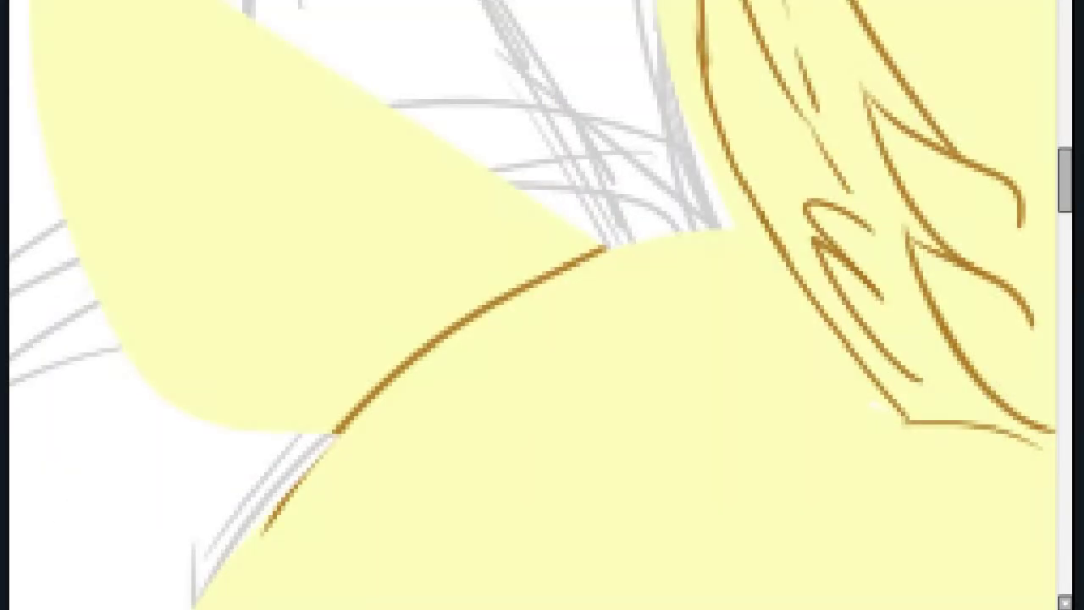
# Draw the jagged feather edge across the middle of the wing and start the wing's lower contour in brown
pyautogui.hotkey('ctrl', '-')
pyautogui.scroll(-3, 543, 339)
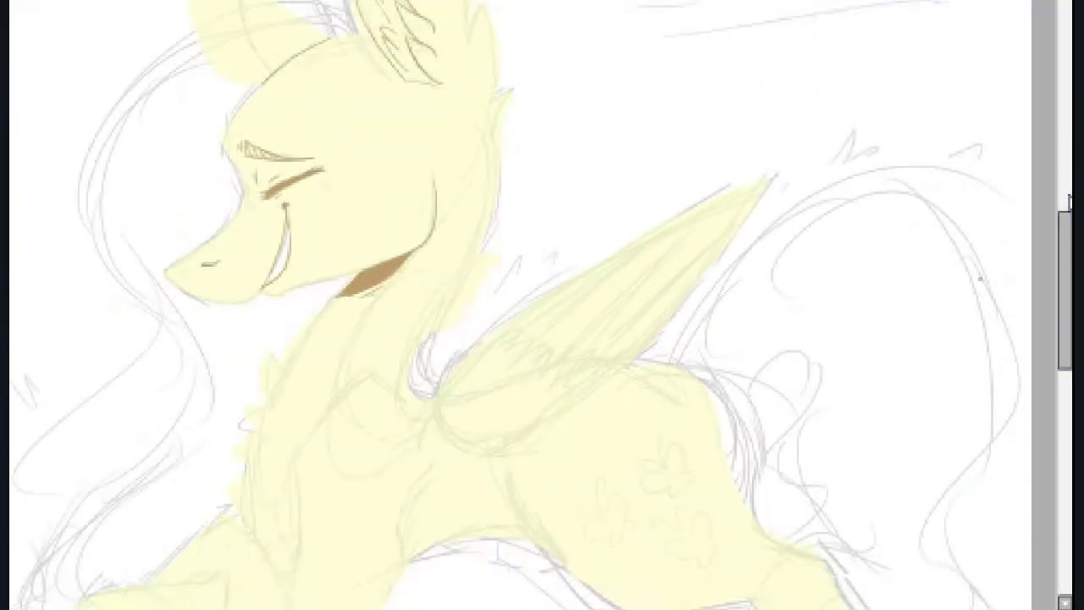
pyautogui.hotkey('ctrl', '+')
pyautogui.moveTo(505, 309); pyautogui.dragTo(585, 381)
pyautogui.moveTo(1064, 322); pyautogui.dragTo(1064, 360)
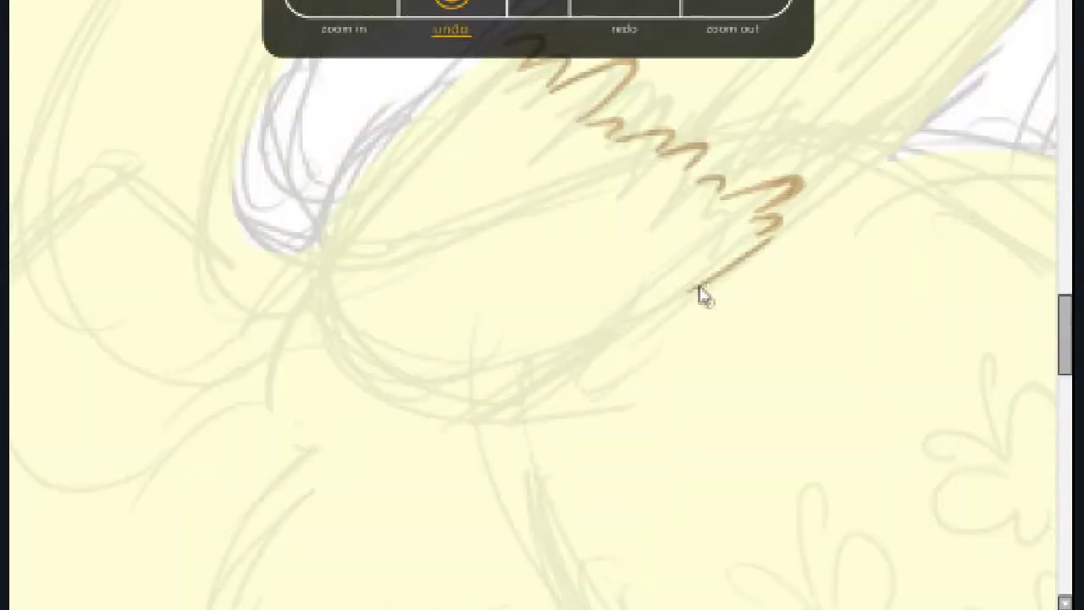
# Draw the long curved feather lines in brown from the jagged edge to the wing's tip, undoing a misplaced stroke
pyautogui.scroll(3, 398, 415)
pyautogui.hscroll(4, 396, 417)
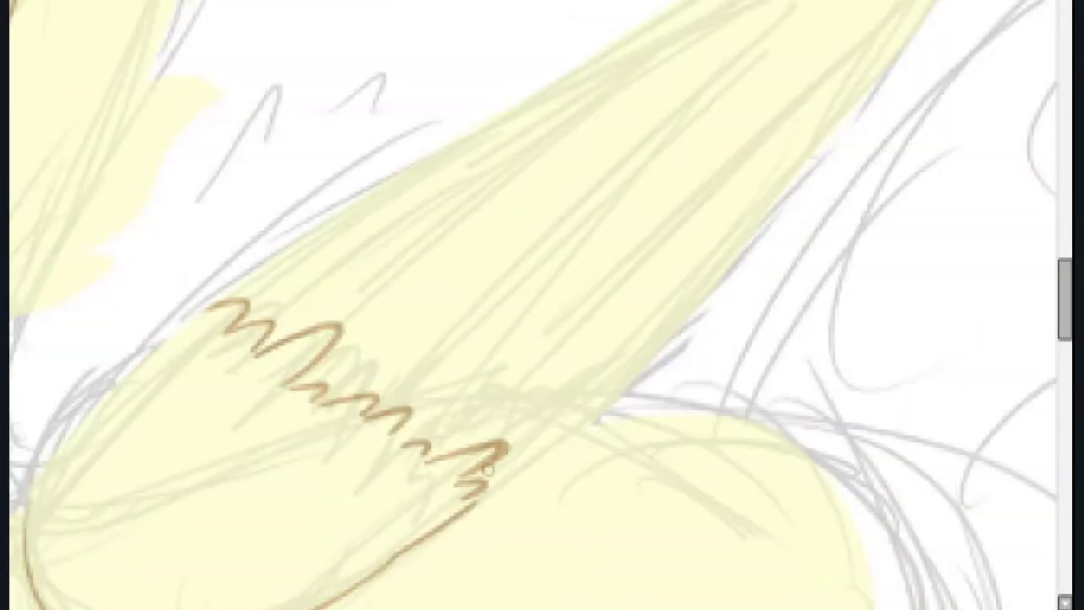
pyautogui.moveTo(390, 417); pyautogui.dragTo(693, 109)
pyautogui.moveTo(614, 108); pyautogui.dragTo(334, 327)
pyautogui.moveTo(556, 109); pyautogui.dragTo(253, 336)
pyautogui.scroll(2, 339, 331)
pyautogui.hotkey('ctrl', 'z')
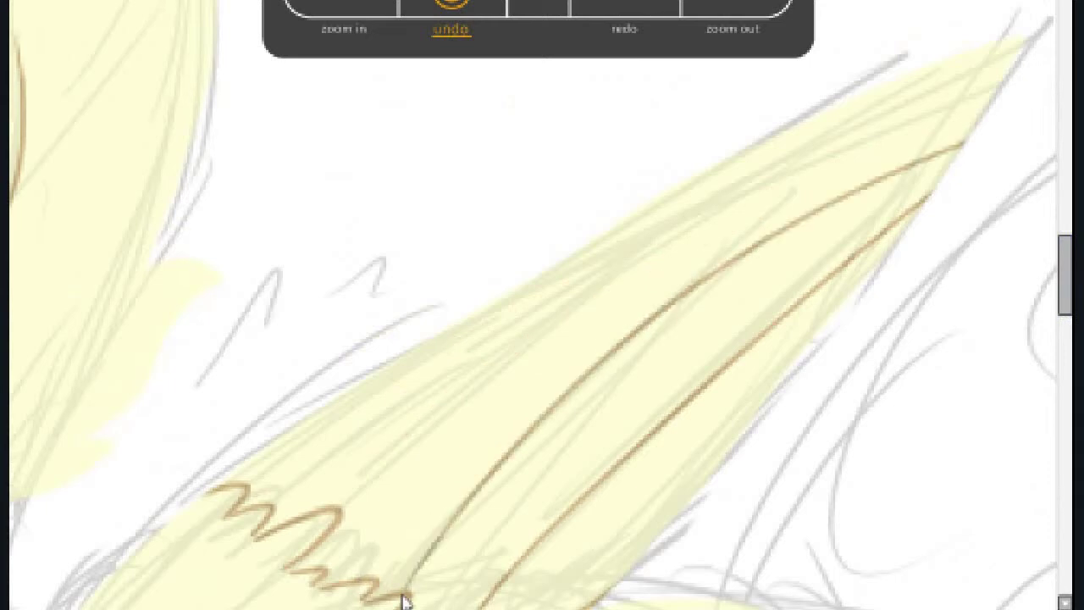
pyautogui.moveTo(1029, 44); pyautogui.dragTo(326, 596)
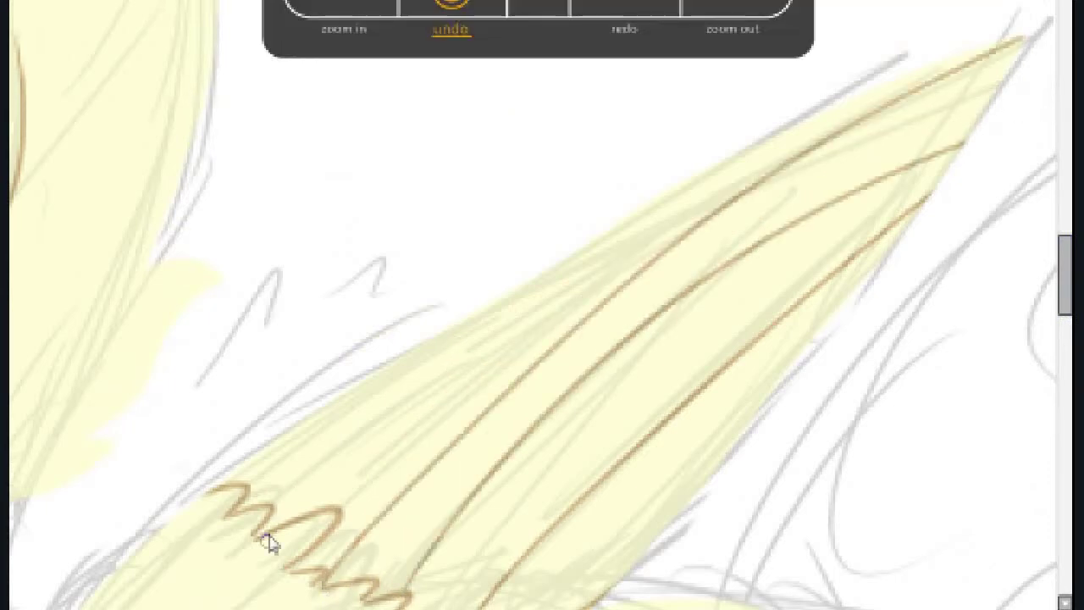
# Trace the shoulder line in brown from the withers over the shoulder and down the chest, redoing the first attempt
pyautogui.press('-')
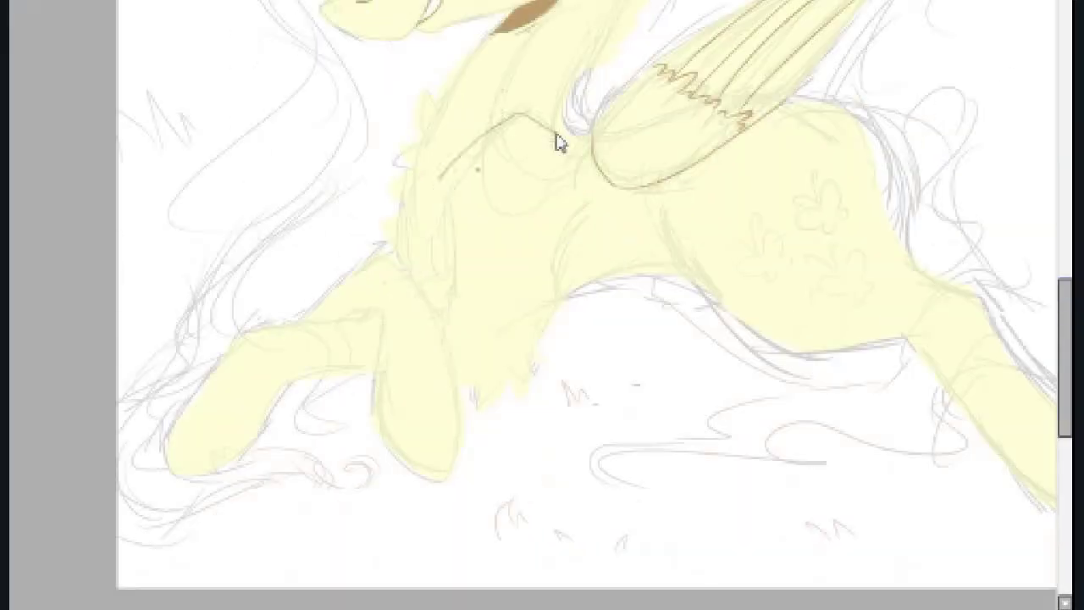
pyautogui.hotkey('ctrl', 'z')
pyautogui.moveTo(463, 202); pyautogui.dragTo(448, 322)
pyautogui.press('+')
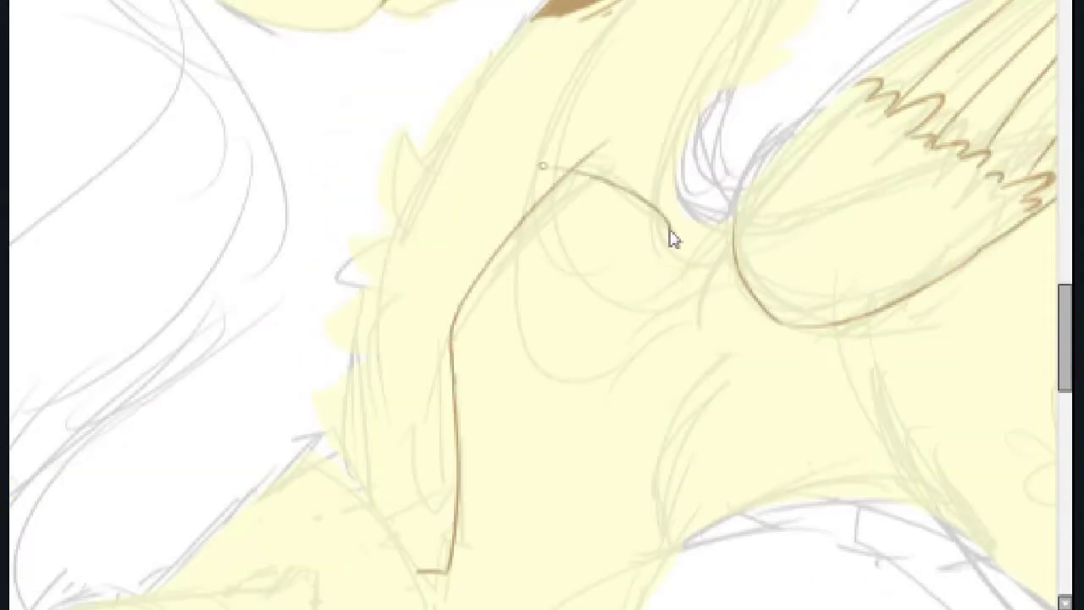
# Add small brown fur tufts down the front of the chest and on the shoulder
pyautogui.press('+')
pyautogui.press('-')
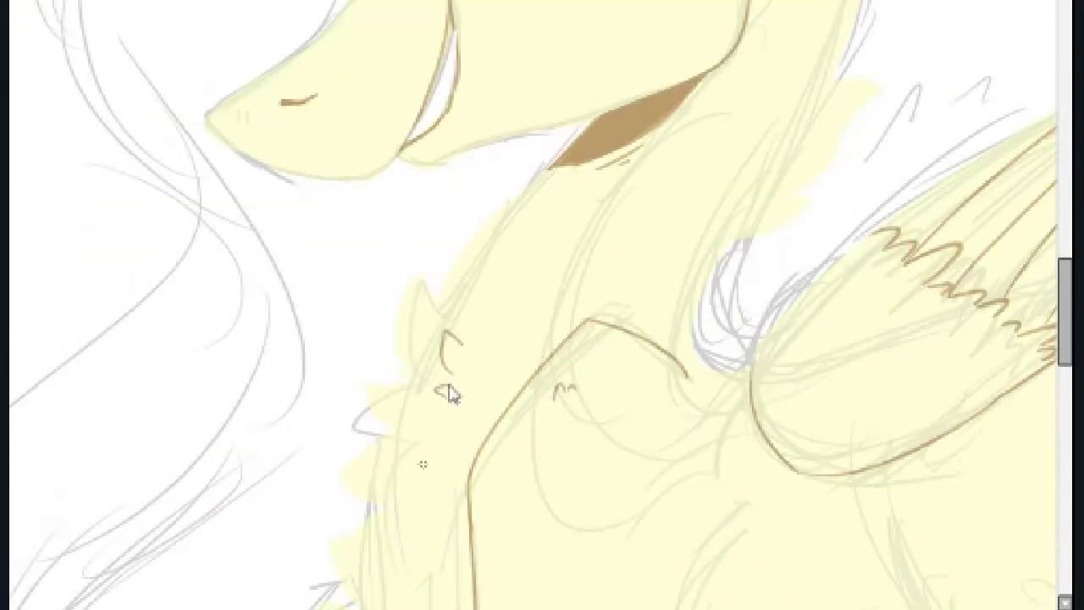
pyautogui.scroll(-5, 1063, 286)
pyautogui.hscroll(-2, 331, 386)
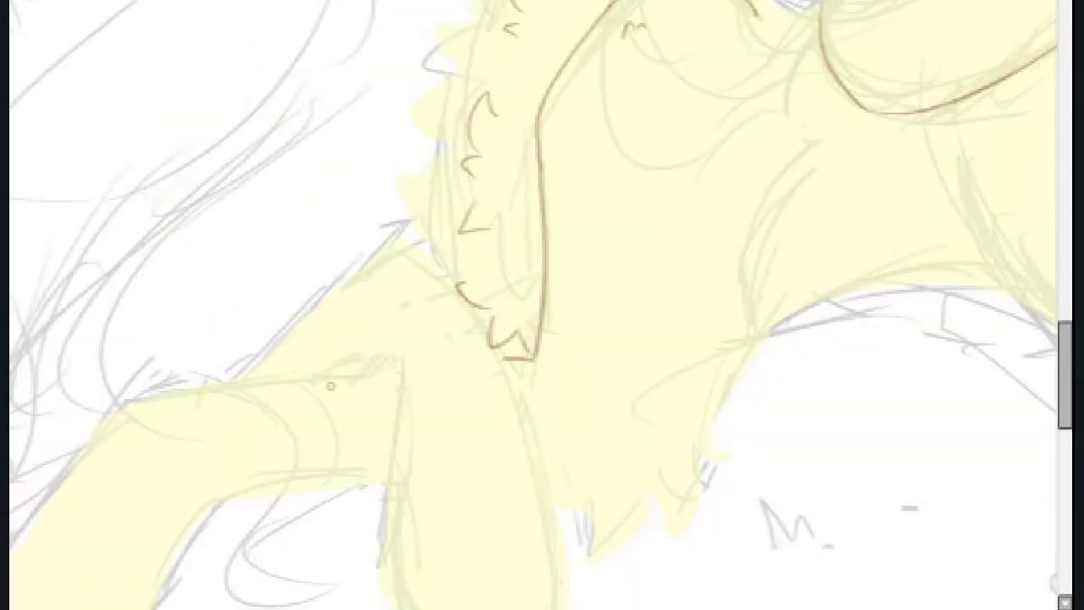
# Trace the overlapping contours of the two forelegs and the front line of the thigh in brown
pyautogui.scroll(-2, 424, 261)
pyautogui.moveTo(401, 223); pyautogui.dragTo(386, 382)
pyautogui.moveTo(499, 212); pyautogui.dragTo(568, 449)
pyautogui.scroll(-3, 690, 205)
pyautogui.scroll(3, 1061, 349)
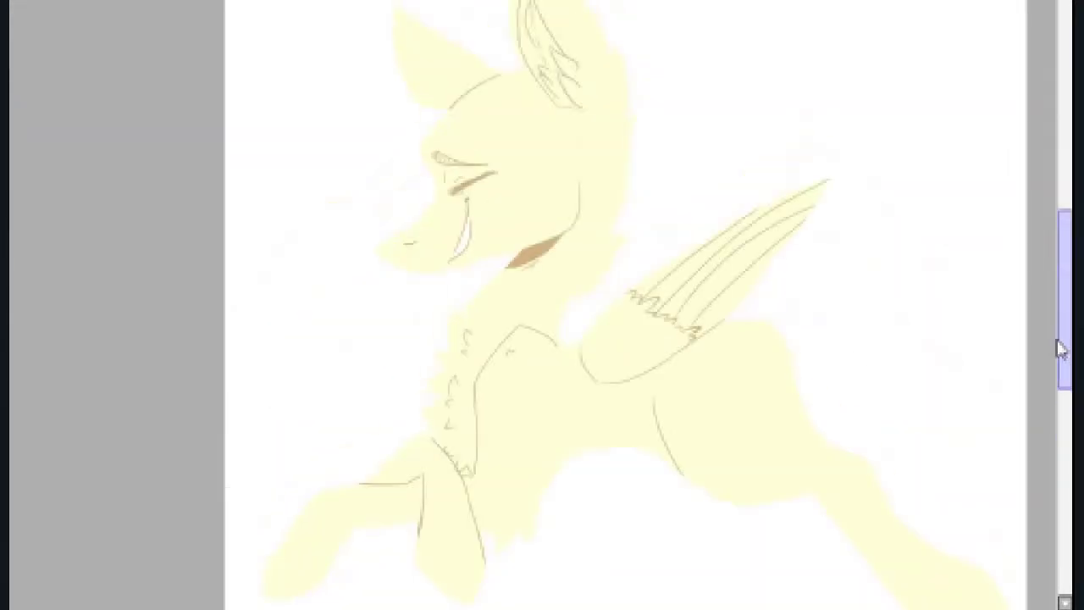
# Add small brown fur tufts on the back of the neck, above the thigh line and on the hock
pyautogui.scroll(2, 773, 303)
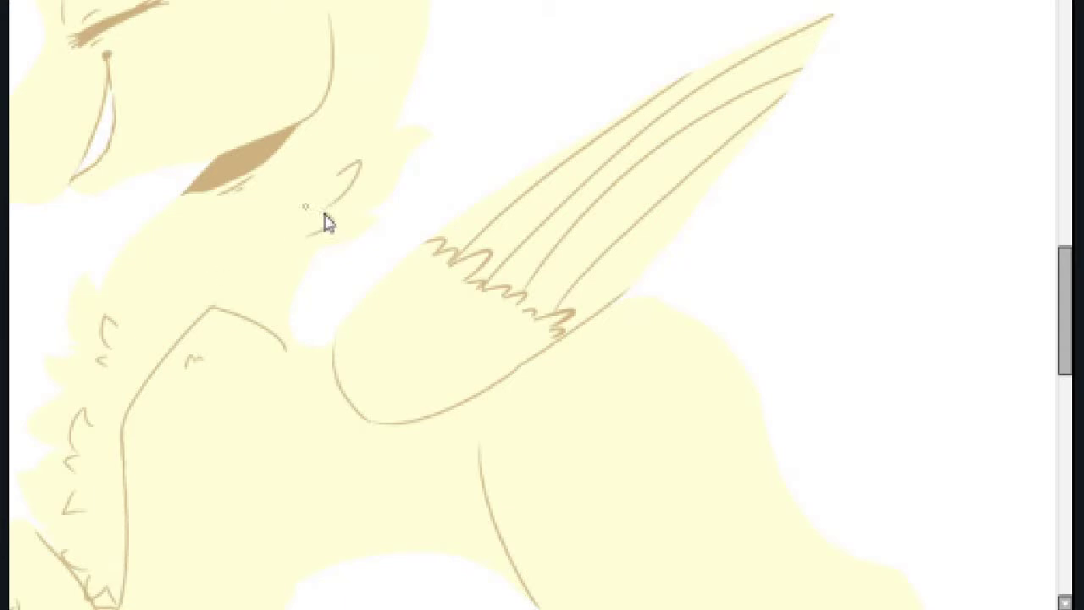
pyautogui.hotkey('ctrl', 'z')
pyautogui.scroll(-2, 339, 226)
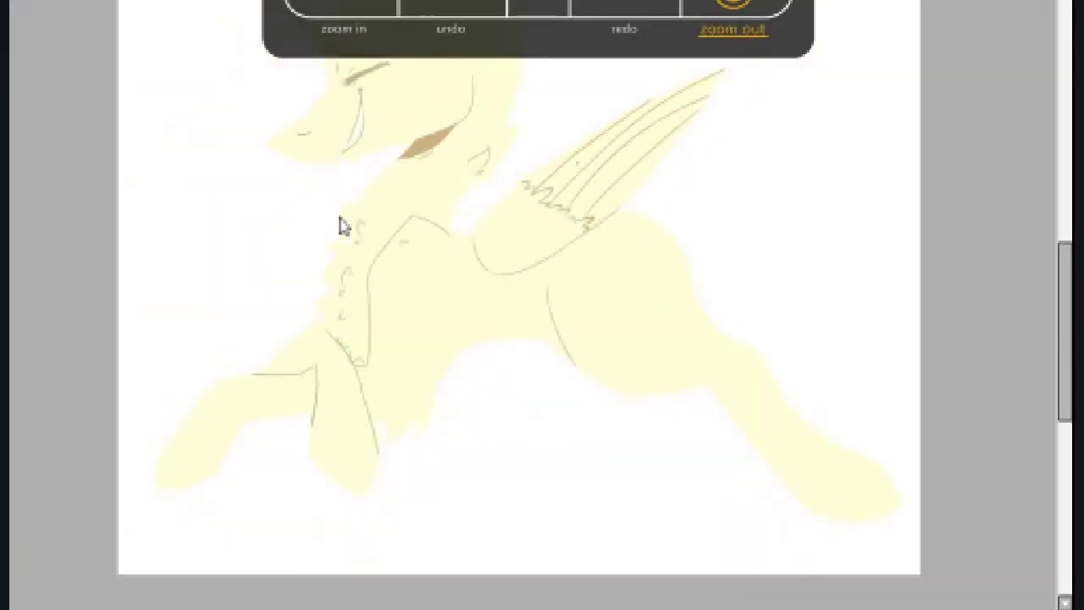
pyautogui.hotkey('ctrl', 'z')
pyautogui.scroll(3, 743, 376)
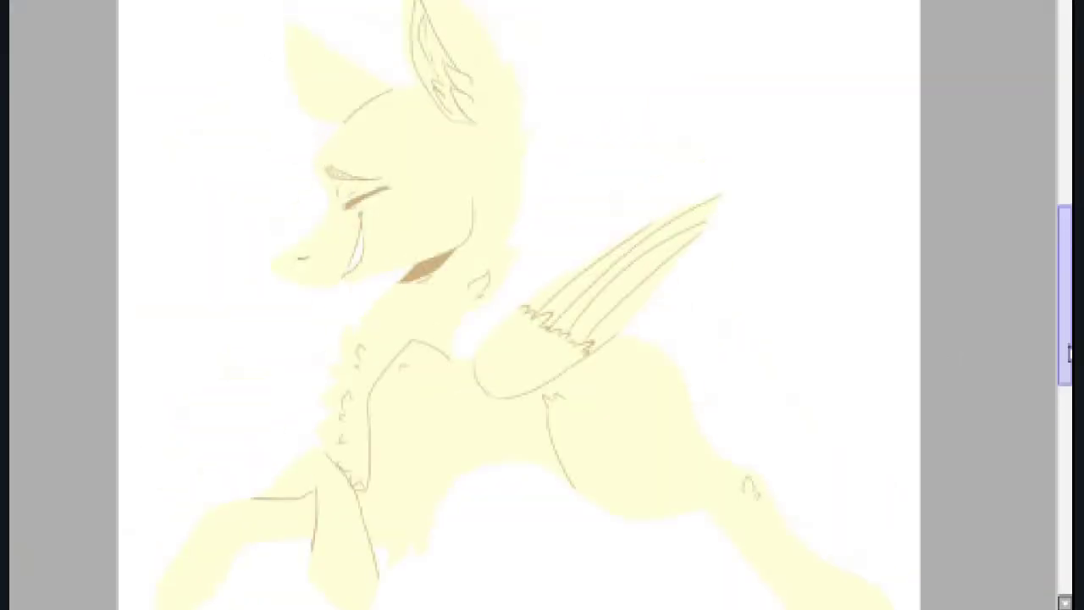
pyautogui.scroll(-2, 518, 305)
pyautogui.scroll(2, 519, 305)
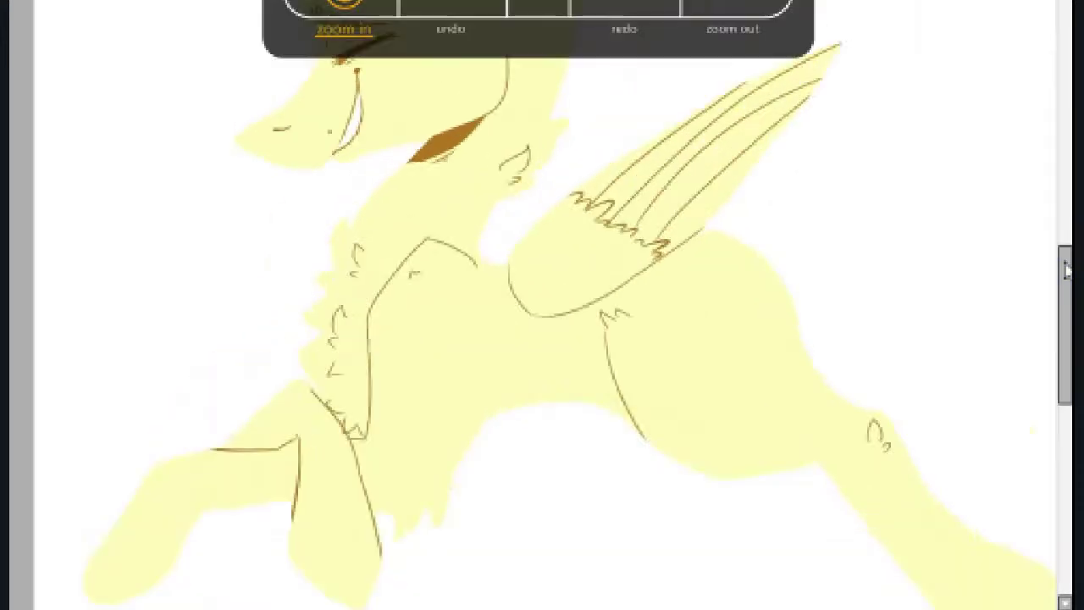
# Paint soft brown shading along the neck, the chest fur and the flank in front of the thigh
pyautogui.scroll(-1, 584, 76)
pyautogui.moveTo(644, 254)
pyautogui.mouseDown()
pyautogui.moveTo(721, 194)
pyautogui.moveTo(757, 141)
pyautogui.moveTo(610, 280)
pyautogui.mouseUp()
pyautogui.scroll(4, 693, 248)
pyautogui.moveTo(811, 213)
pyautogui.mouseDown()
pyautogui.moveTo(666, 6)
pyautogui.moveTo(556, 191)
pyautogui.moveTo(585, 95)
pyautogui.moveTo(615, 96)
pyautogui.moveTo(565, 91)
pyautogui.mouseUp()
pyautogui.scroll(-3, 573, 117)
pyautogui.moveTo(763, 189)
pyautogui.mouseDown()
pyautogui.moveTo(794, 126)
pyautogui.moveTo(738, 266)
pyautogui.moveTo(718, 383)
pyautogui.moveTo(673, 358)
pyautogui.moveTo(610, 455)
pyautogui.moveTo(602, 513)
pyautogui.mouseUp()
pyautogui.moveTo(852, 449); pyautogui.dragTo(871, 547)
# Draw the short elbow line behind the chest and shade the belly, wing, forelegs and lower chest in soft brown
pyautogui.scroll(-4, 726, 399)
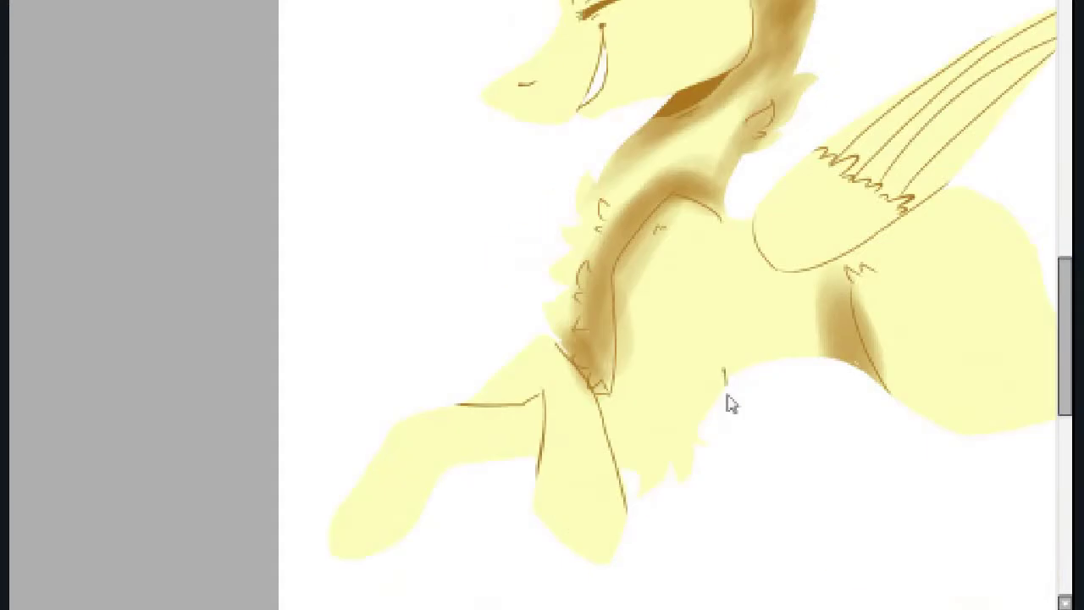
pyautogui.moveTo(739, 332)
pyautogui.mouseDown()
pyautogui.moveTo(762, 356)
pyautogui.moveTo(839, 305)
pyautogui.moveTo(853, 169)
pyautogui.moveTo(852, 237)
pyautogui.moveTo(780, 255)
pyautogui.mouseUp()
pyautogui.moveTo(547, 332)
pyautogui.mouseDown()
pyautogui.moveTo(599, 543)
pyautogui.moveTo(353, 480)
pyautogui.moveTo(337, 546)
pyautogui.moveTo(360, 551)
pyautogui.moveTo(455, 466)
pyautogui.moveTo(558, 421)
pyautogui.moveTo(467, 412)
pyautogui.mouseUp()
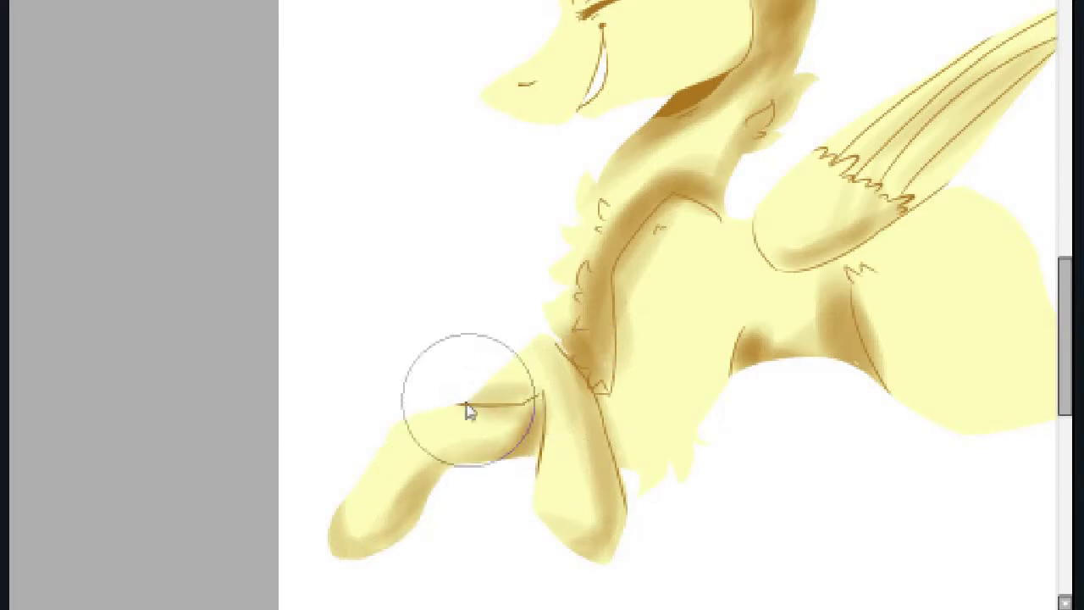
pyautogui.moveTo(733, 314); pyautogui.dragTo(617, 440)
pyautogui.scroll(-2, 721, 356)
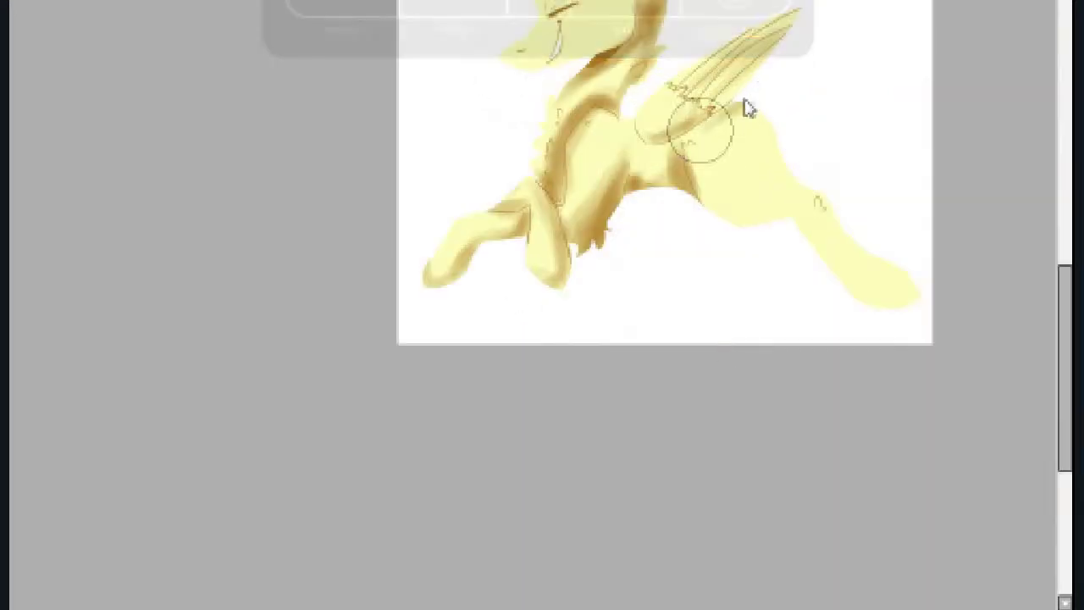
# Shade the back, rump, rear edge of the hind leg and far ear in soft brown
pyautogui.scroll(1, 750, 114)
pyautogui.moveTo(784, 181)
pyautogui.mouseDown()
pyautogui.moveTo(966, 367)
pyautogui.moveTo(816, 218)
pyautogui.mouseUp()
pyautogui.scroll(3, 493, 85)
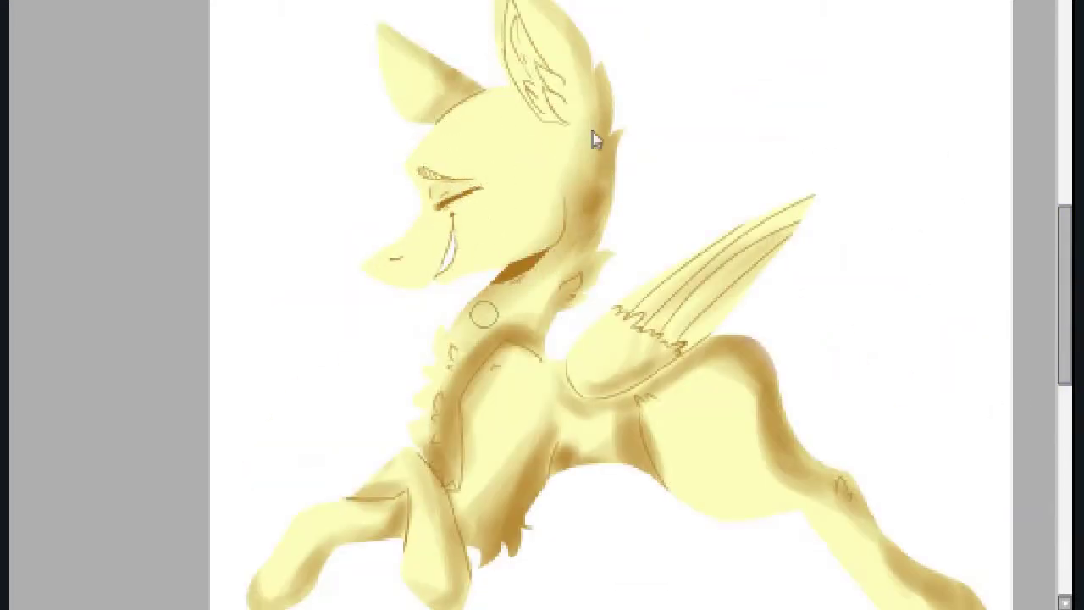
# Blend the brown shading smoothly over the neck, ears, torso, rump and hind leg
pyautogui.moveTo(484, 316)
pyautogui.mouseDown()
pyautogui.moveTo(581, 209)
pyautogui.moveTo(580, 43)
pyautogui.mouseUp()
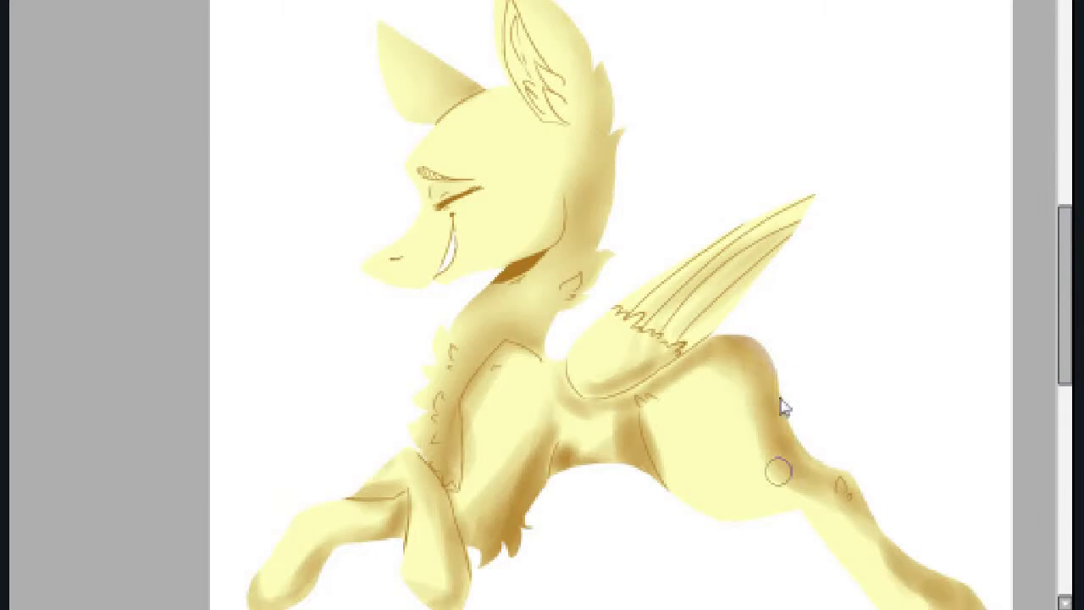
pyautogui.moveTo(779, 407)
pyautogui.mouseDown()
pyautogui.moveTo(547, 387)
pyautogui.moveTo(598, 416)
pyautogui.moveTo(702, 391)
pyautogui.moveTo(808, 500)
pyautogui.mouseUp()
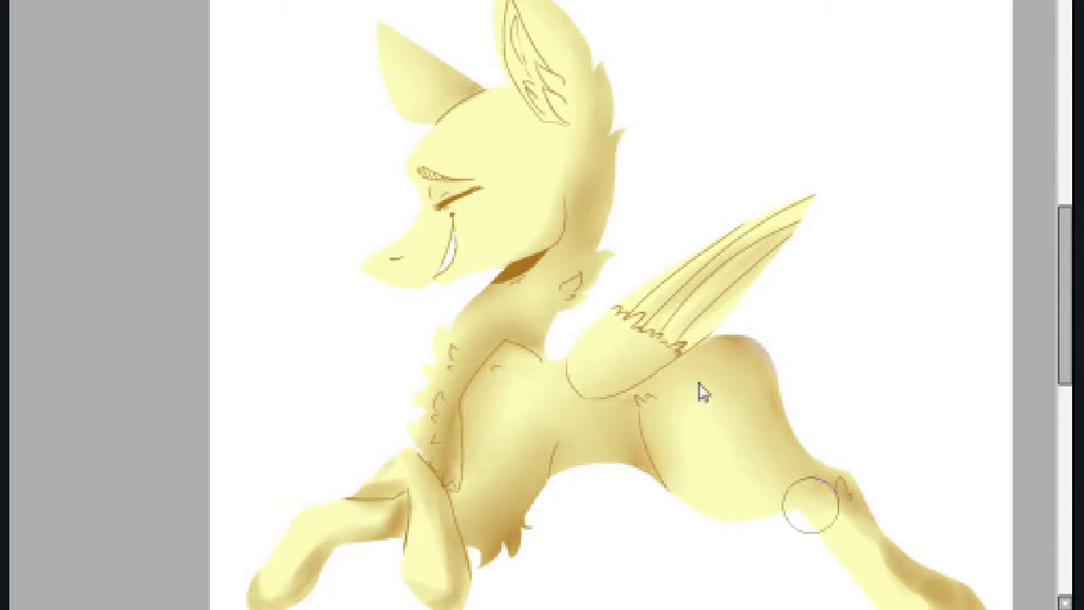
pyautogui.scroll(-2, 811, 342)
pyautogui.moveTo(811, 341); pyautogui.dragTo(936, 453)
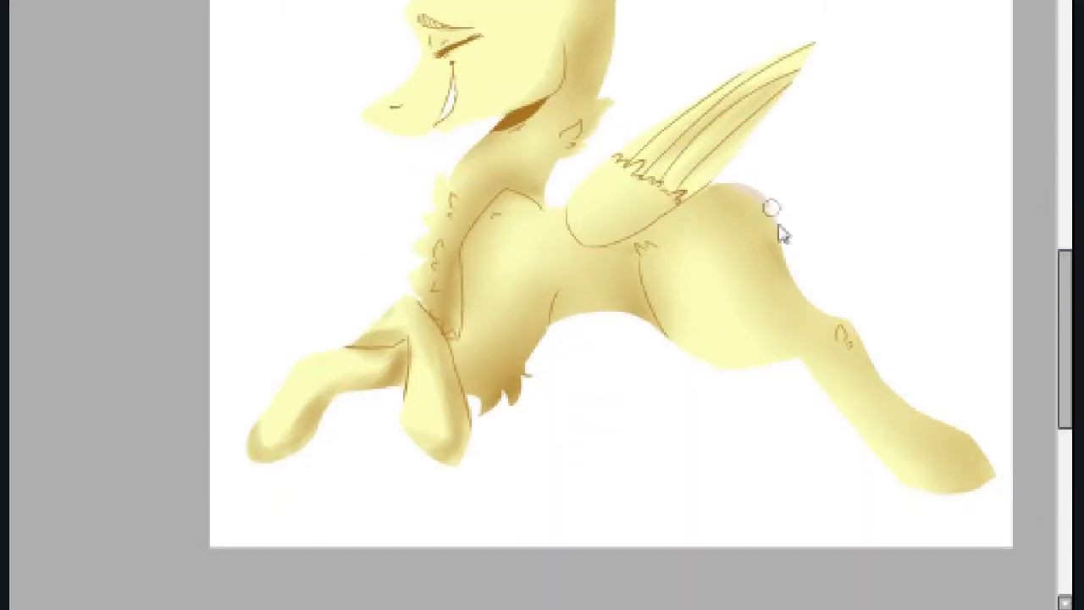
# Replace the soft shading with a flat tan layer over the whole body and bring out pale yellow light areas on the thigh and lower hind leg
pyautogui.hotkey('ctrl', '+')
pyautogui.hotkey('ctrl', '-')
pyautogui.hotkey('ctrl', '-')
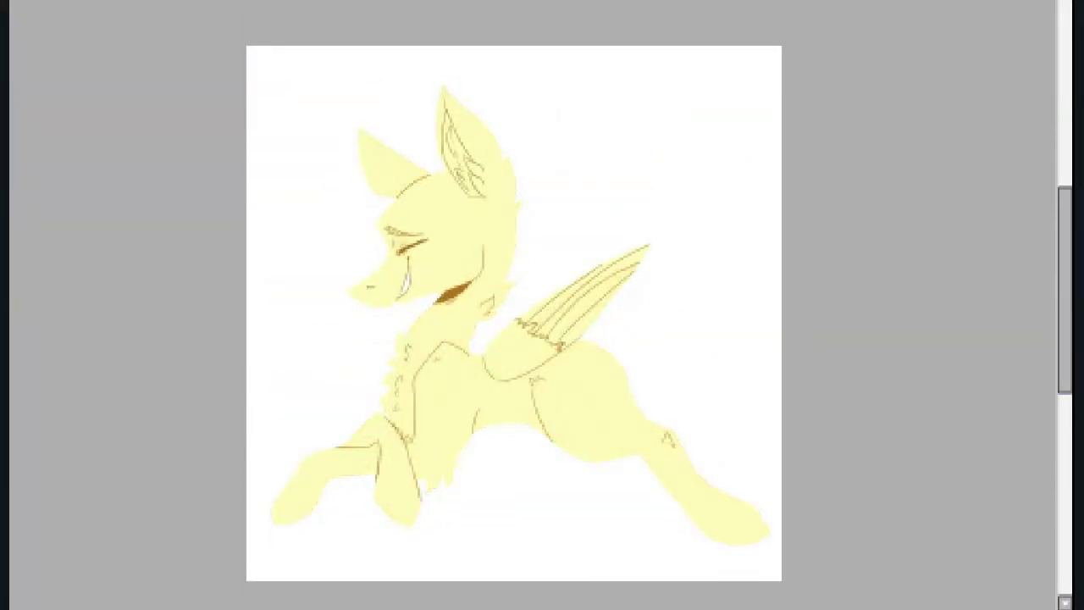
pyautogui.hotkey('ctrl', '+')
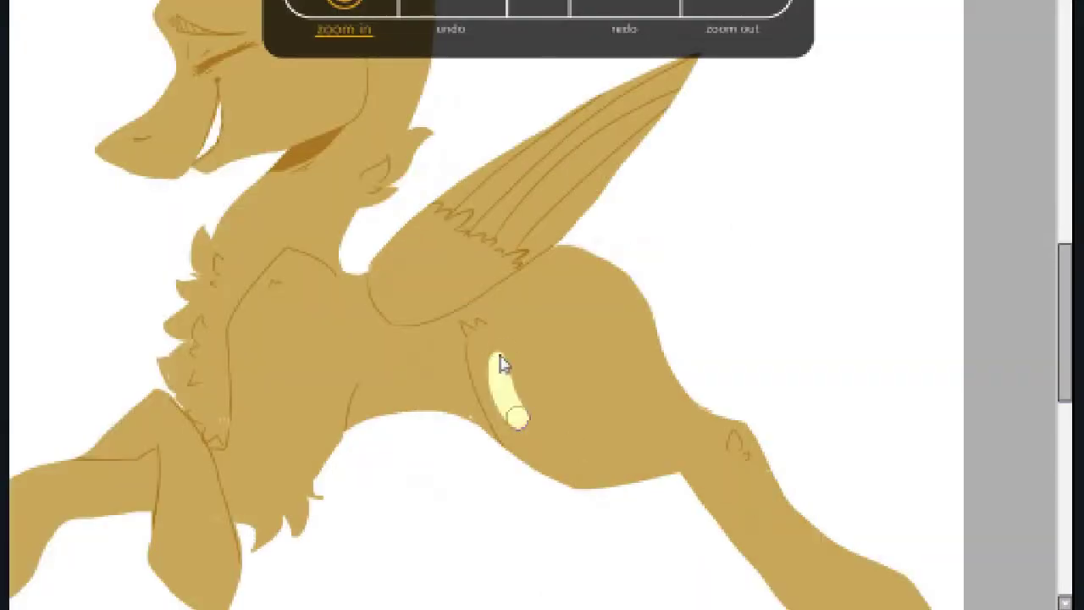
pyautogui.scroll(-3, 502, 363)
pyautogui.moveTo(851, 475)
pyautogui.mouseDown()
pyautogui.moveTo(878, 481)
pyautogui.moveTo(774, 420)
pyautogui.moveTo(883, 499)
pyautogui.mouseUp()
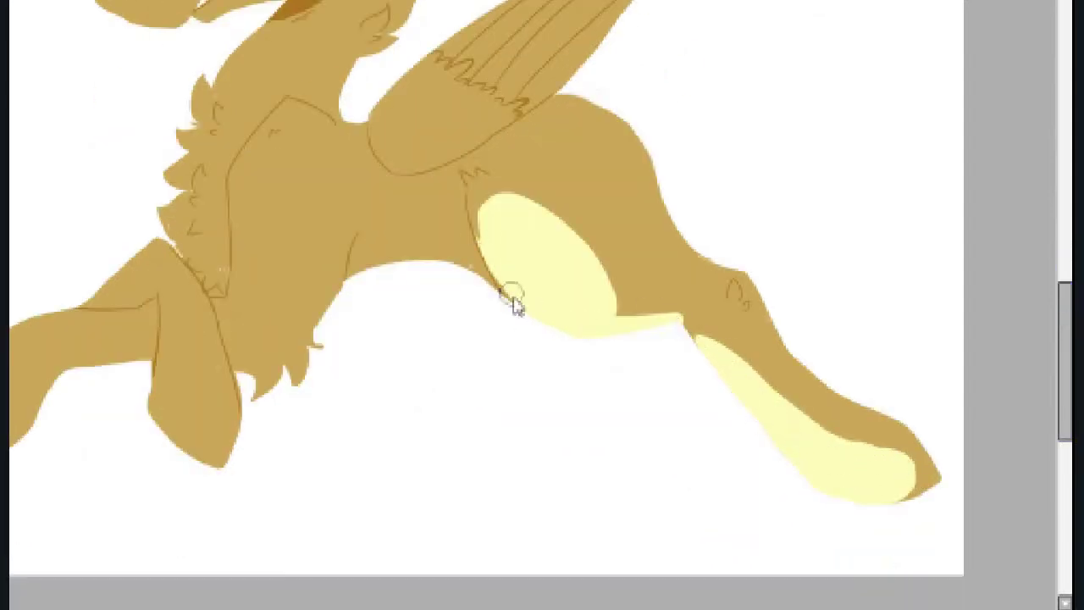
# Bring out pale yellow streaks along the wing feathers, small dabs on the wing base and a light area on the shoulder
pyautogui.moveTo(1065, 363); pyautogui.dragTo(1060, 315)
pyautogui.moveTo(483, 193); pyautogui.dragTo(584, 123)
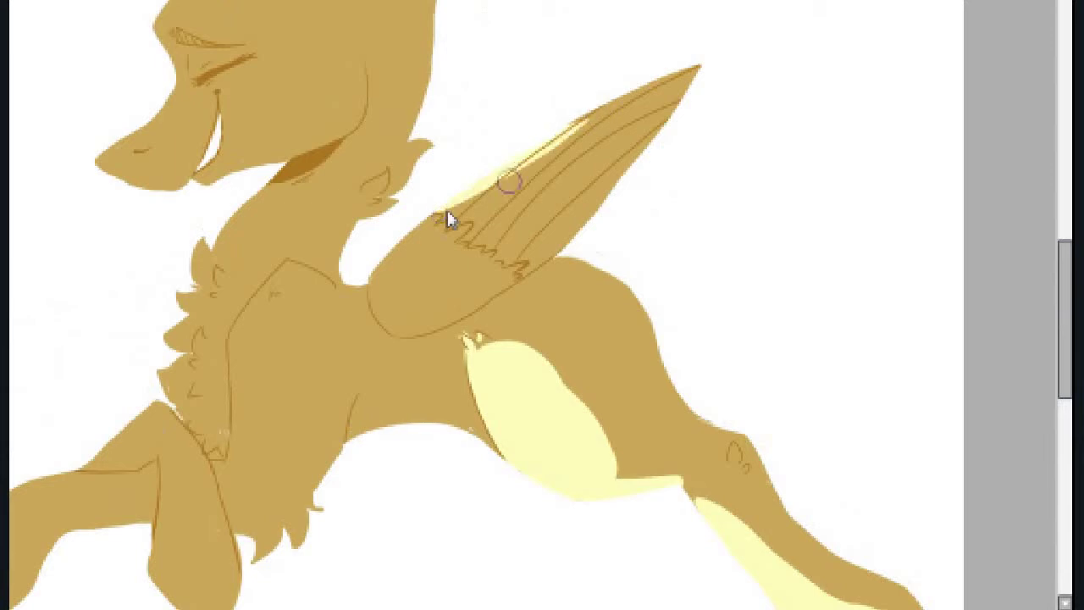
pyautogui.hotkey('ctrl', 'z')
pyautogui.moveTo(475, 246)
pyautogui.mouseDown()
pyautogui.moveTo(516, 229)
pyautogui.moveTo(477, 251)
pyautogui.moveTo(678, 100)
pyautogui.moveTo(526, 266)
pyautogui.mouseUp()
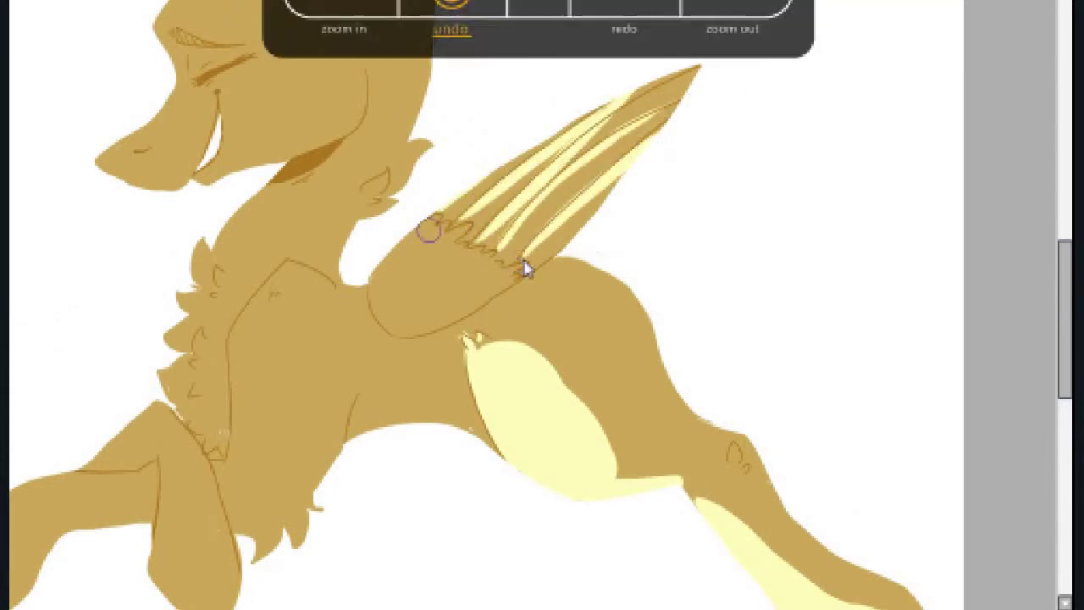
pyautogui.moveTo(458, 222); pyautogui.dragTo(418, 246)
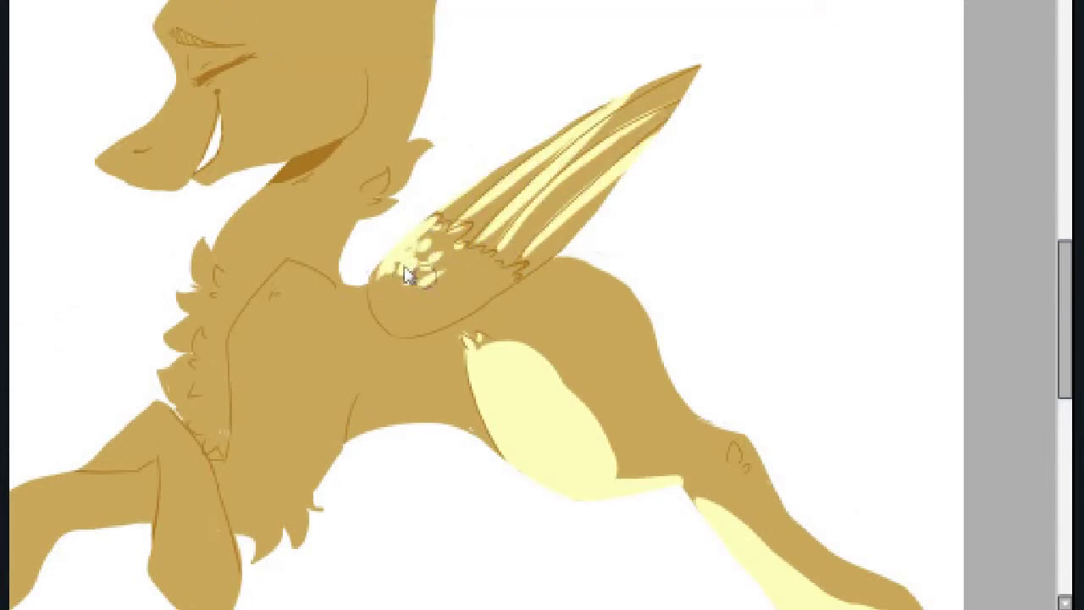
pyautogui.moveTo(271, 280)
pyautogui.mouseDown()
pyautogui.moveTo(282, 300)
pyautogui.moveTo(254, 373)
pyautogui.mouseUp()
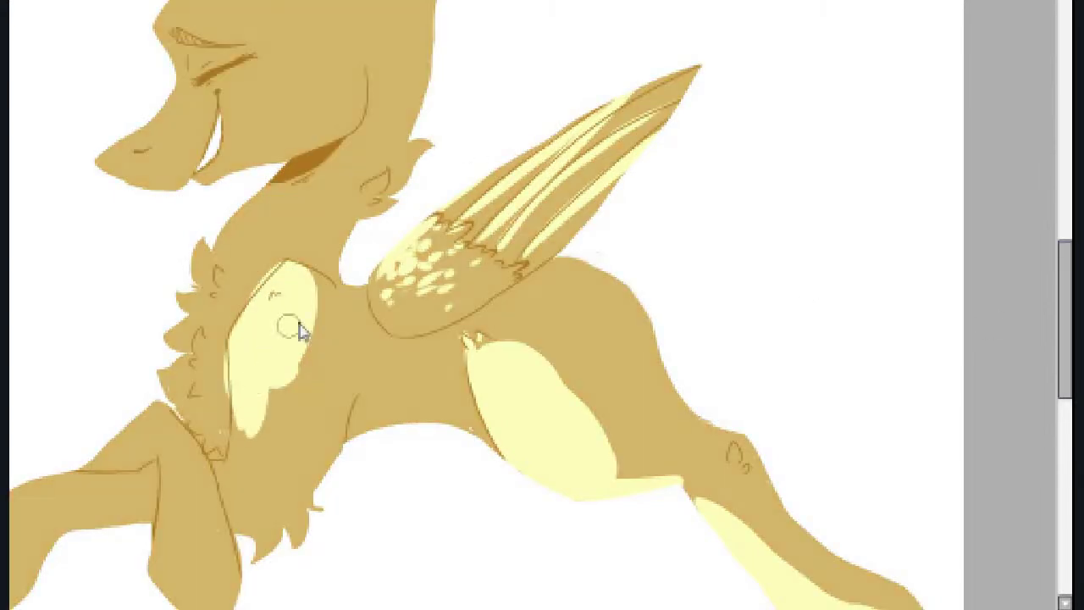
# Outline the mane's long outer curve in pink from the forehead down around the front hoof and fill the lock over the foreleg
pyautogui.hotkey('ctrl', '-')
pyautogui.hotkey('ctrl', '-')
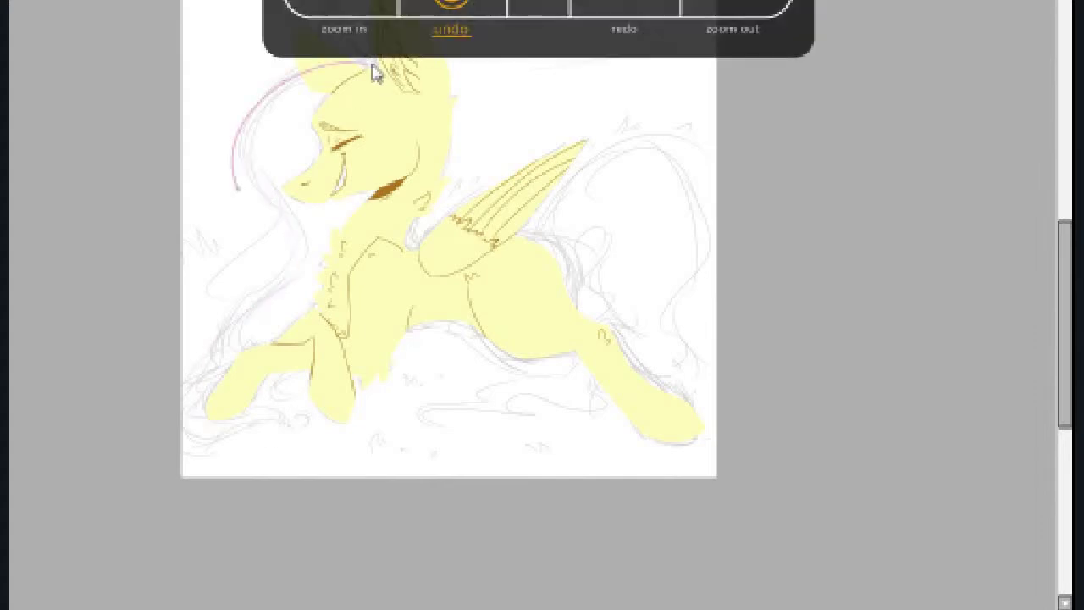
pyautogui.hotkey('ctrl', '+')
pyautogui.hotkey('ctrl', '+')
pyautogui.moveTo(227, 337)
pyautogui.mouseDown()
pyautogui.moveTo(247, 441)
pyautogui.moveTo(279, 457)
pyautogui.mouseUp()
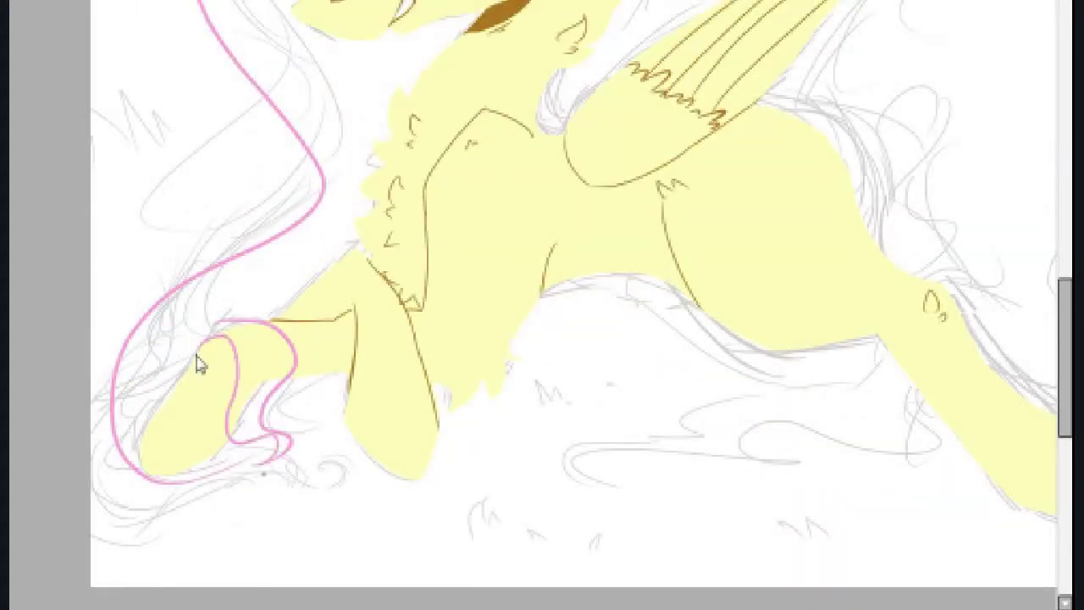
pyautogui.click(263, 360)
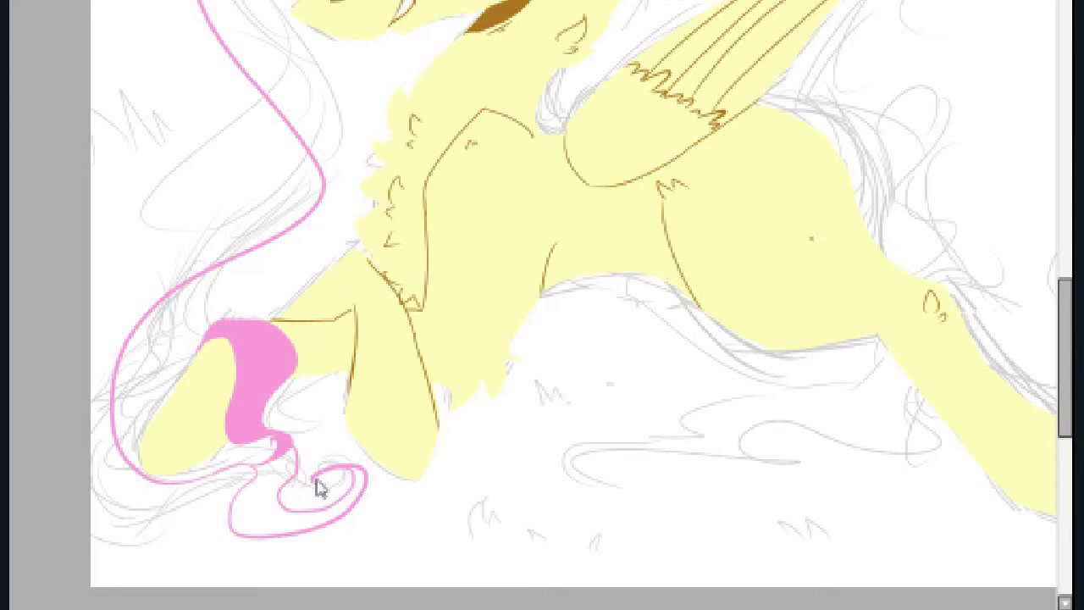
# Draw wavy pink strands from the base of the near ear across the forehead, redoing the strand that reaches the brow
pyautogui.scroll(4, 318, 487)
pyautogui.hotkey('ctrl', 'z')
pyautogui.moveTo(477, 104); pyautogui.dragTo(478, 106)
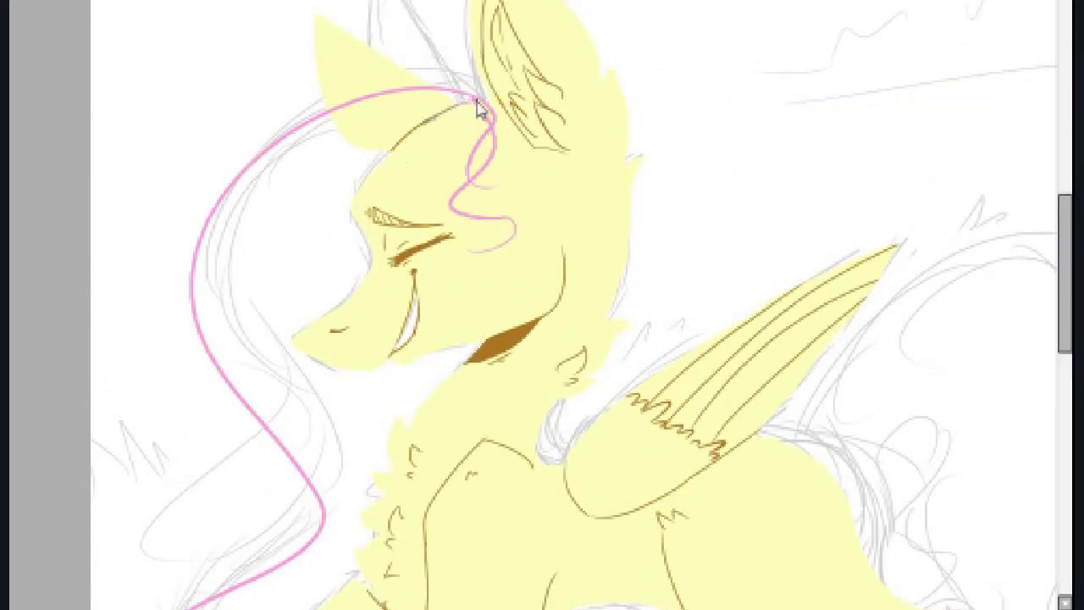
pyautogui.hotkey('ctrl', 'z')
pyautogui.moveTo(1069, 210)
pyautogui.mouseDown()
pyautogui.moveTo(1069, 253)
pyautogui.moveTo(1069, 217)
pyautogui.mouseUp()
pyautogui.hotkey('ctrl', 'z')
pyautogui.moveTo(476, 89); pyautogui.dragTo(321, 203)
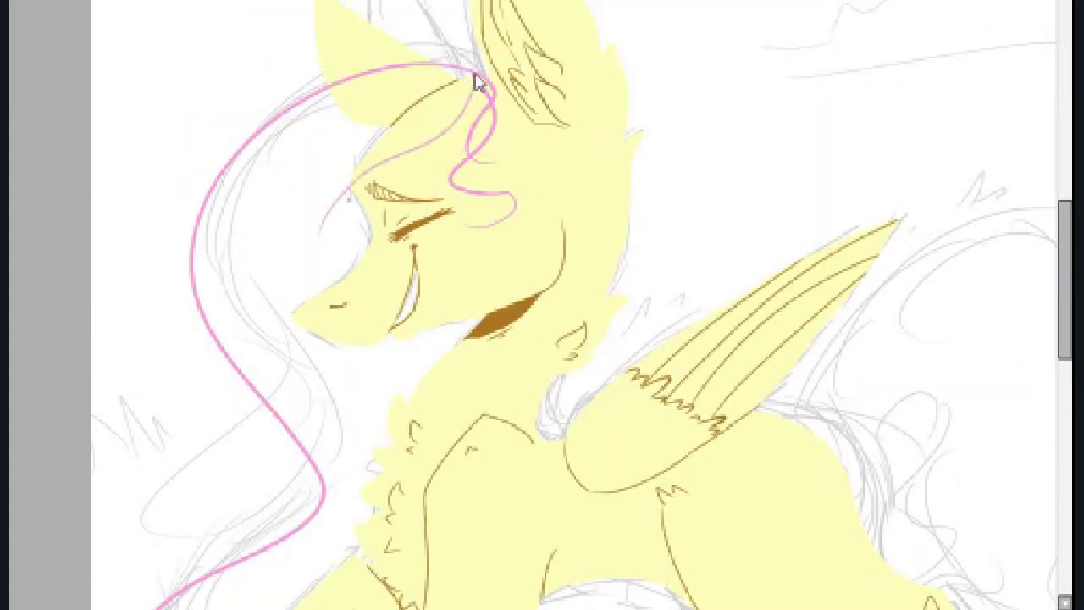
pyautogui.hotkey('ctrl', 'z')
pyautogui.moveTo(477, 89)
pyautogui.mouseDown()
pyautogui.moveTo(445, 144)
pyautogui.moveTo(325, 201)
pyautogui.mouseUp()
pyautogui.hotkey('ctrl', 'z')
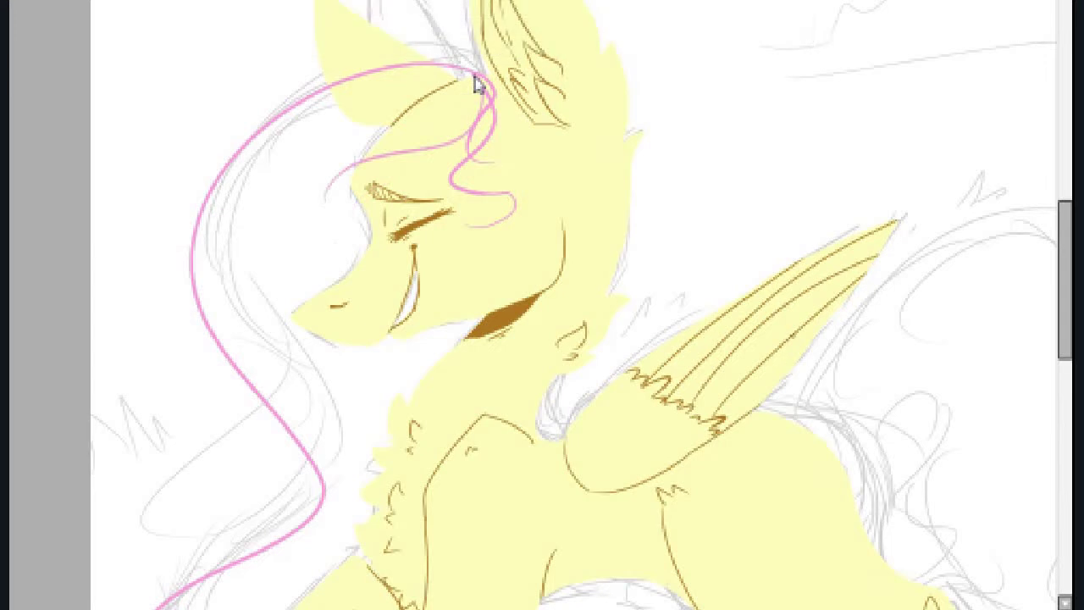
# Close the mane's inner edge from the head down to the foreleg and fill the mane and its curled tip pink behind the body
pyautogui.scroll(-3, 583, 305)
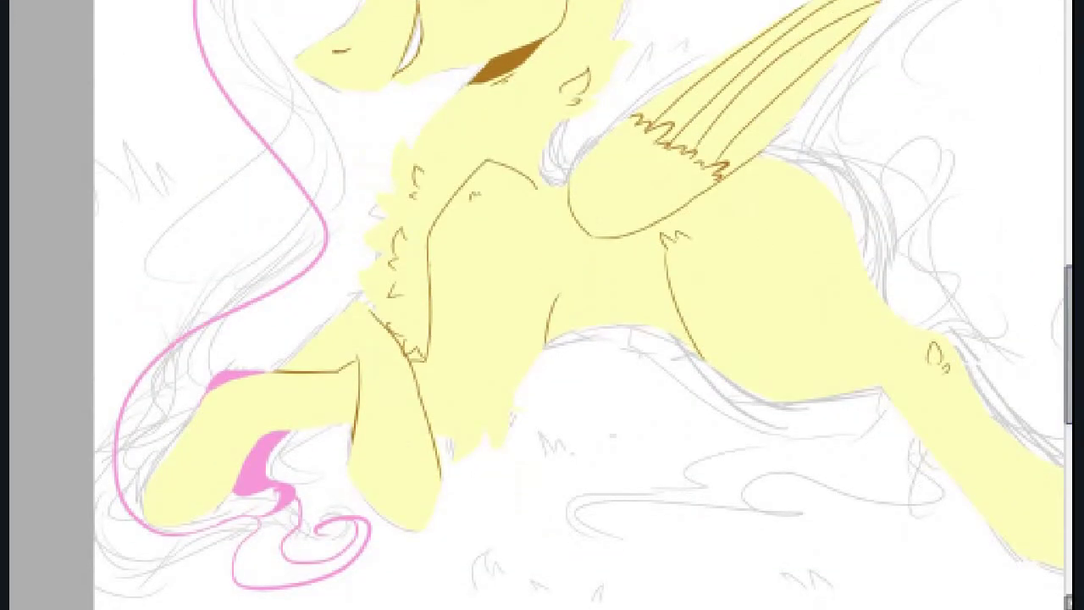
pyautogui.scroll(2, 384, 225)
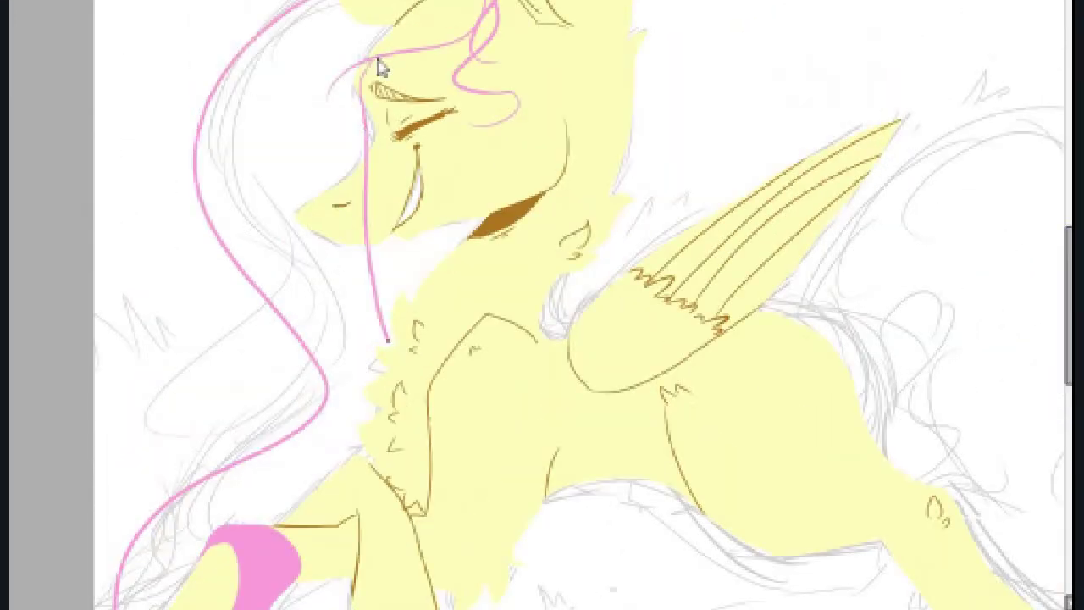
pyautogui.scroll(-3, 583, 305)
pyautogui.moveTo(386, 339); pyautogui.dragTo(246, 475)
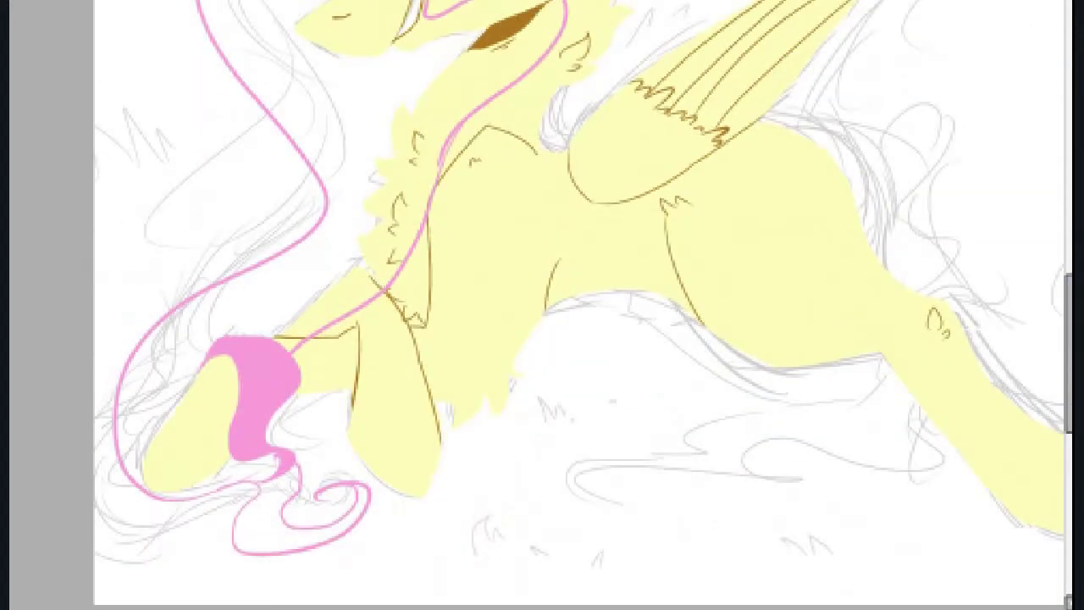
pyautogui.click(283, 523)
pyautogui.scroll(2, 583, 305)
pyautogui.scroll(-2, 583, 305)
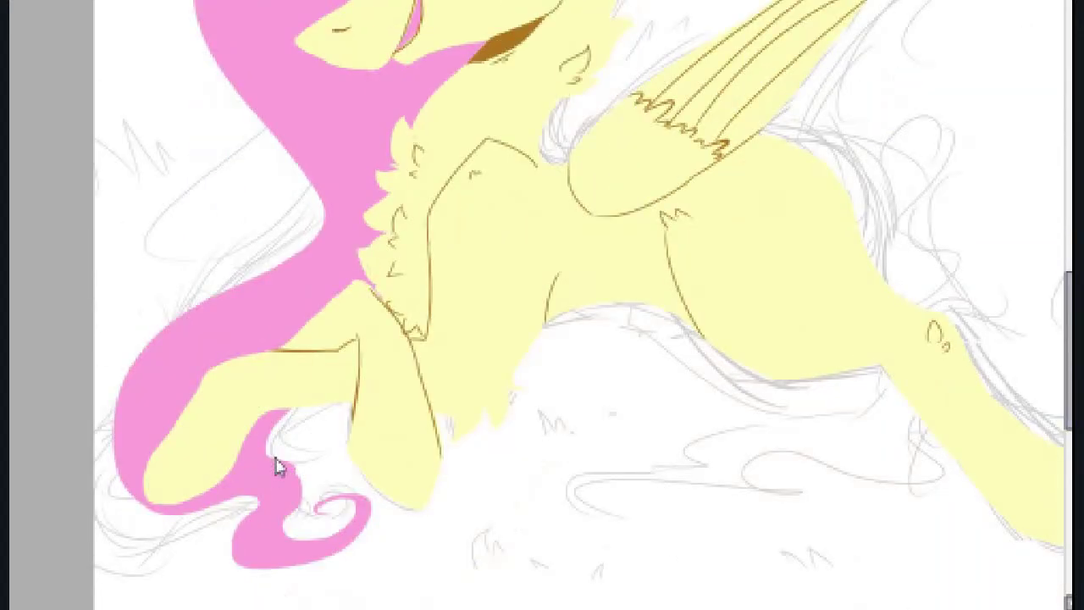
# Add thin looping pink strands along the mane's outer edge and outline the tail's large outer curve
pyautogui.scroll(3, 467, 167)
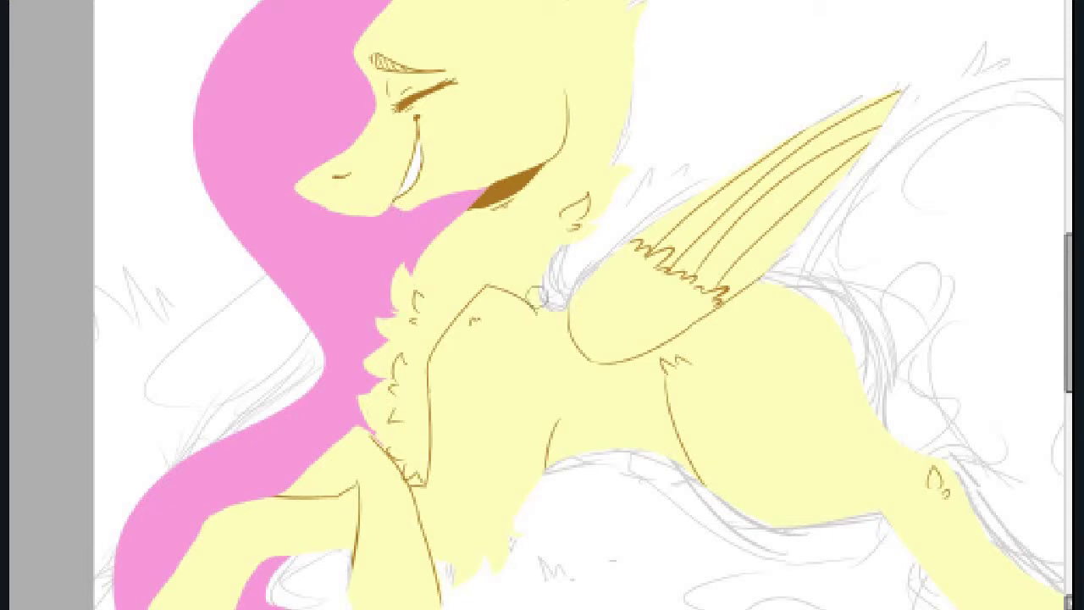
pyautogui.moveTo(249, 12); pyautogui.dragTo(203, 76)
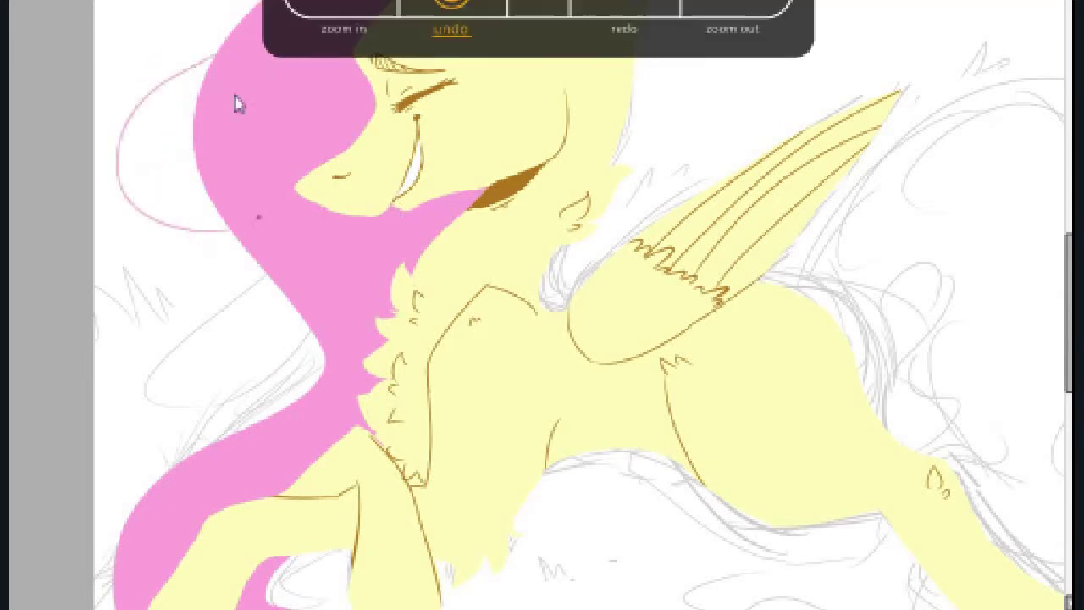
pyautogui.scroll(-3, 141, 362)
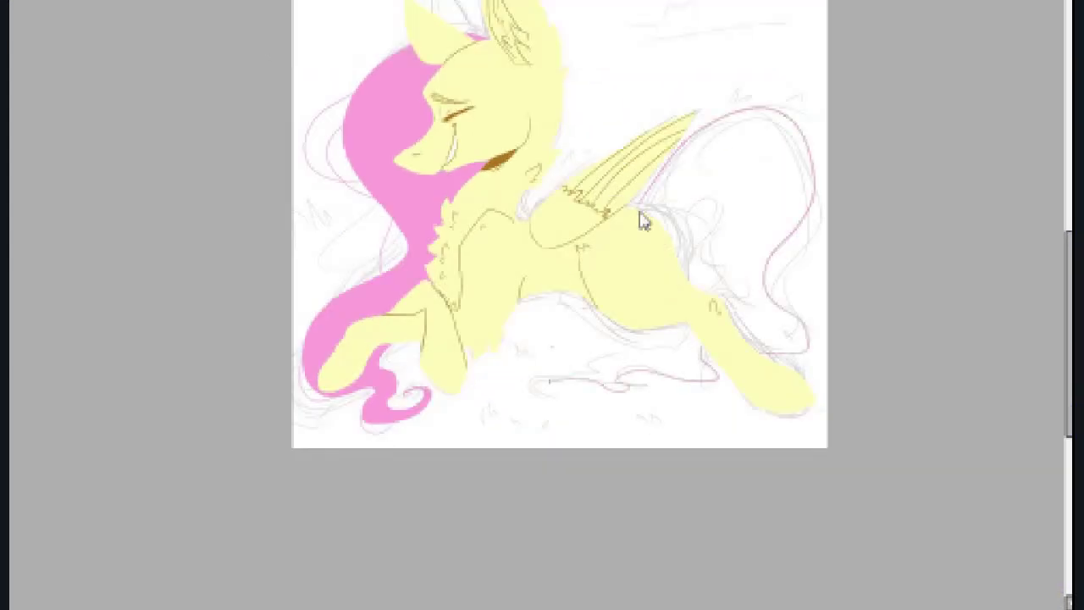
# Outline the tail's wavy lower end along the ground in pink, finishing in a small curled tip
pyautogui.hotkey('ctrl', '+')
pyautogui.moveTo(612, 380)
pyautogui.mouseDown()
pyautogui.moveTo(497, 459)
pyautogui.moveTo(530, 469)
pyautogui.moveTo(646, 350)
pyautogui.mouseUp()
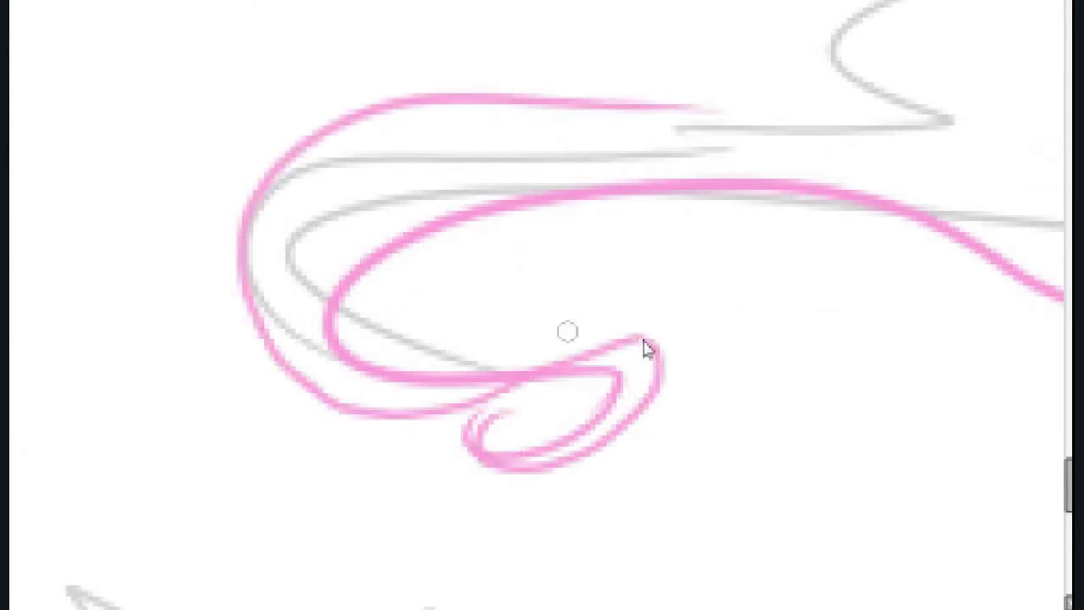
pyautogui.hotkey('ctrl', '-')
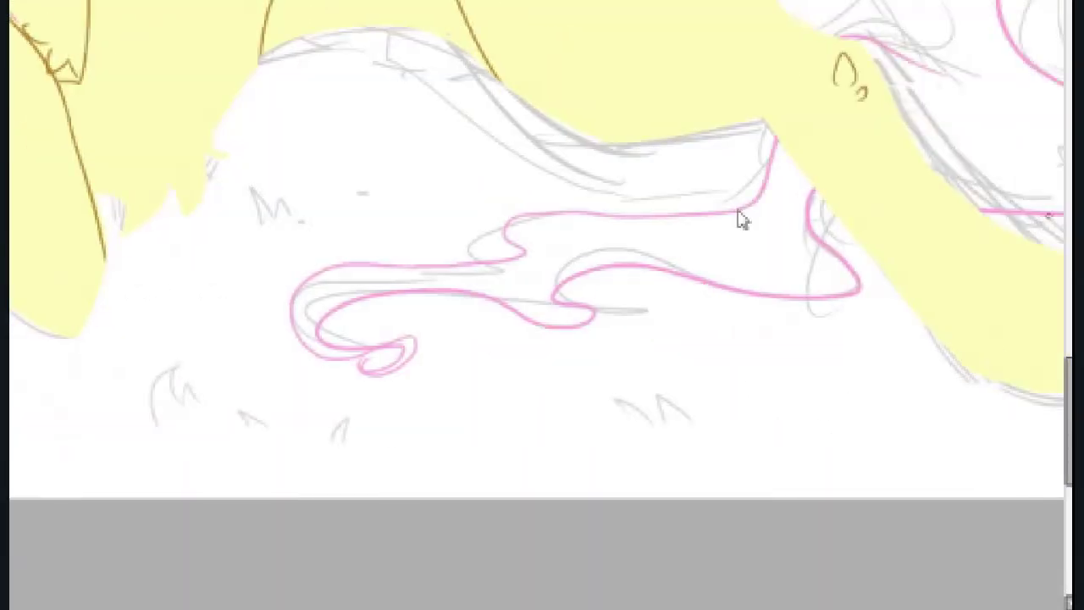
# Draw the tail's wavy inner edge from the rump to the hind leg and fill the whole tail pink
pyautogui.scroll(5, 742, 219)
pyautogui.moveTo(377, 258); pyautogui.dragTo(626, 462)
pyautogui.hotkey('ctrl', '-')
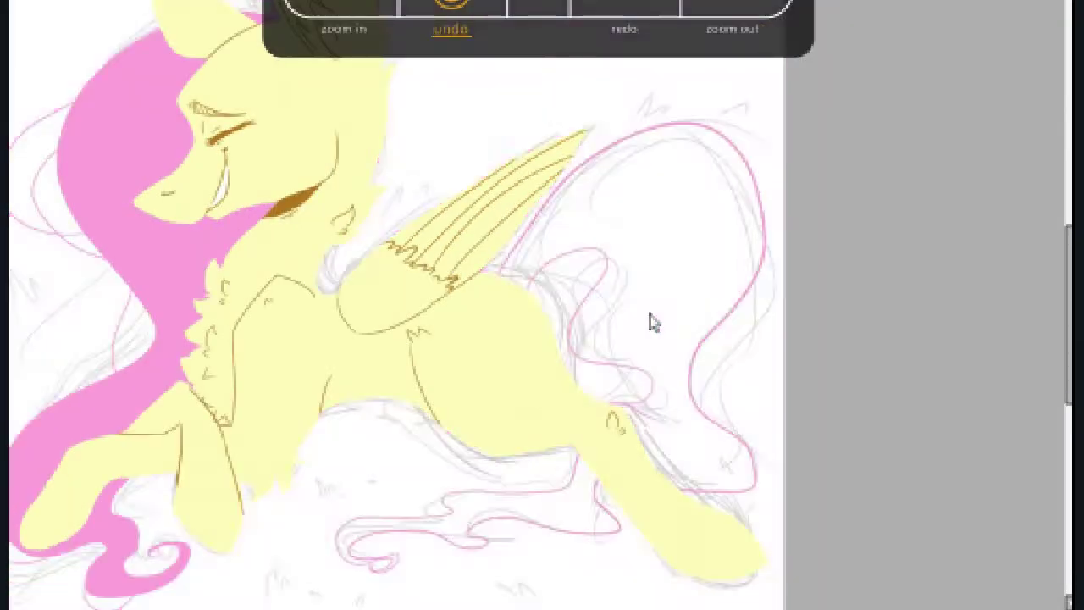
pyautogui.hotkey('ctrl', '+')
pyautogui.scroll(3, 543, 305)
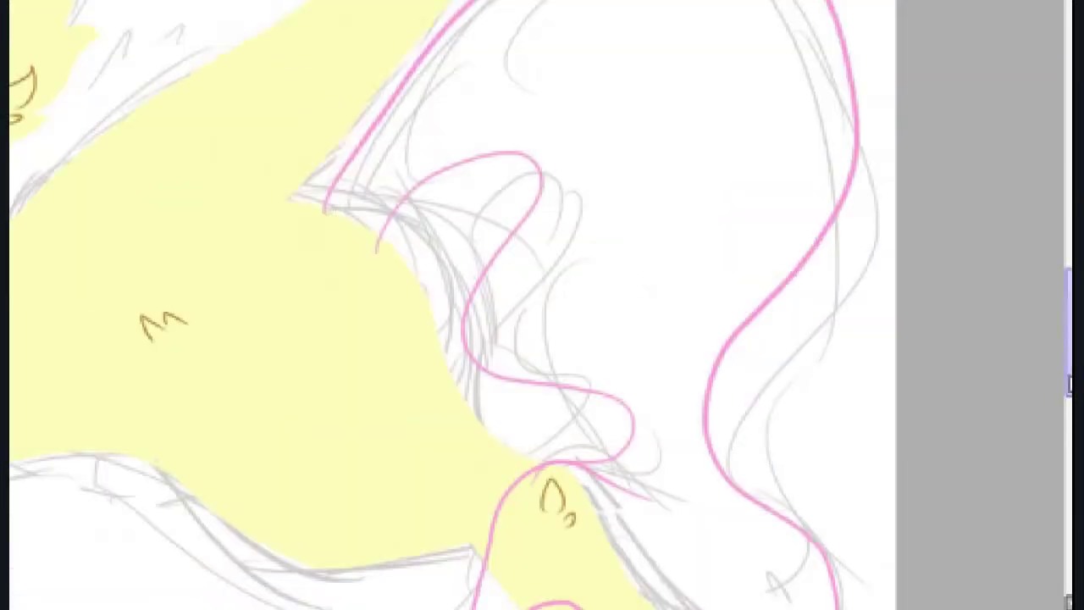
pyautogui.click(367, 263)
pyautogui.hotkey('ctrl', '-')
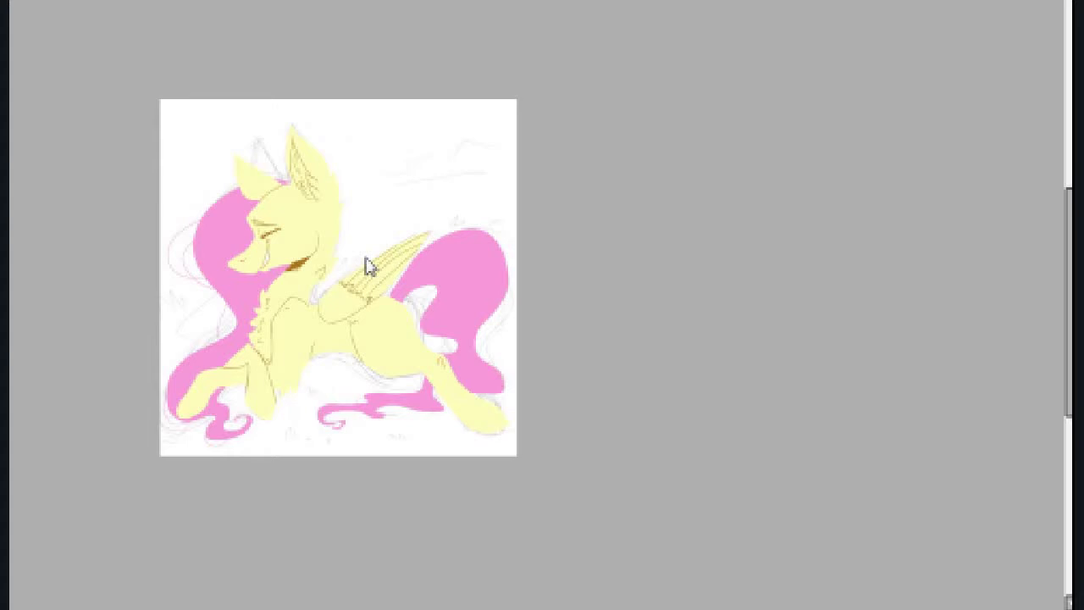
# Draw a forelock sweeping from the base of the near ear over the forehead to the brow and fill it pink
pyautogui.hotkey('ctrl', '+')
pyautogui.moveTo(382, 158); pyautogui.dragTo(296, 246)
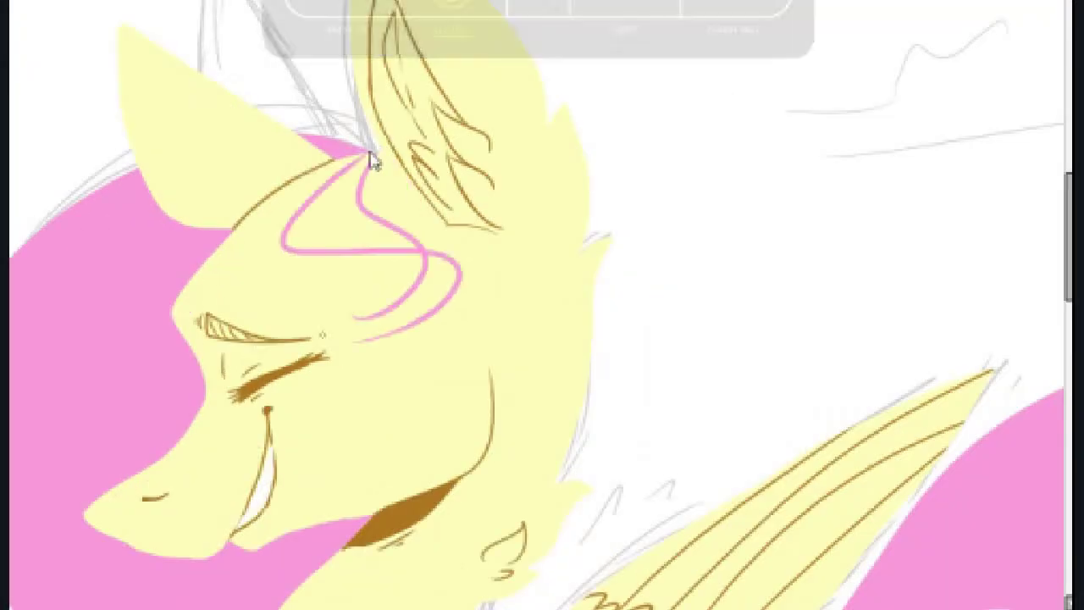
pyautogui.hotkey('ctrl', 'z')
pyautogui.moveTo(383, 158); pyautogui.dragTo(174, 314)
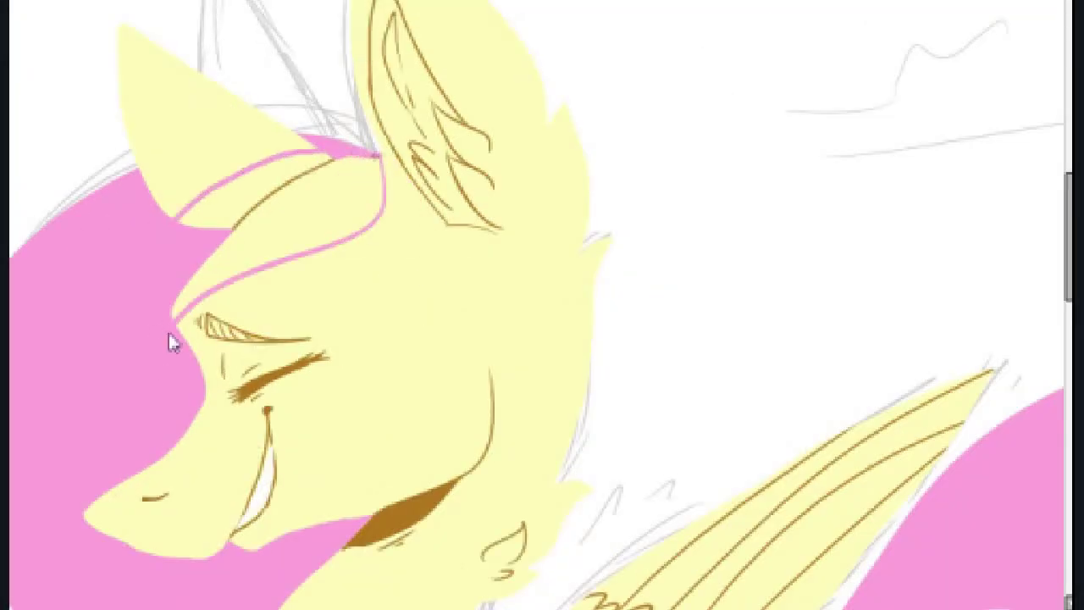
pyautogui.click(337, 222)
# Try jagged tufts along the edge where the pink mane meets the far ear
pyautogui.hotkey('ctrl', 'z')
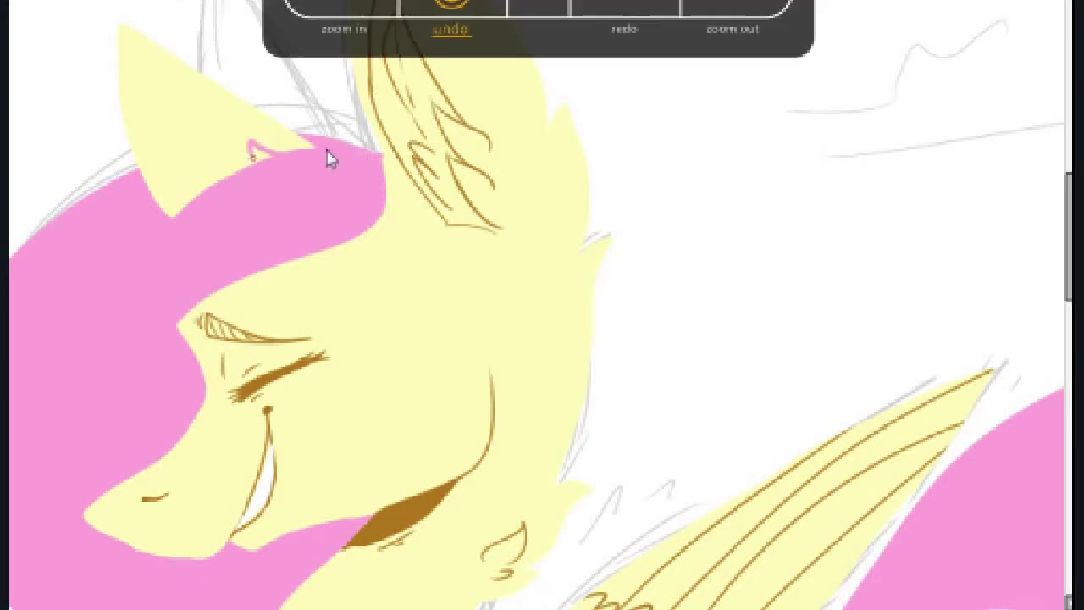
pyautogui.moveTo(329, 158)
pyautogui.mouseDown()
pyautogui.moveTo(211, 196)
pyautogui.moveTo(243, 172)
pyautogui.mouseUp()
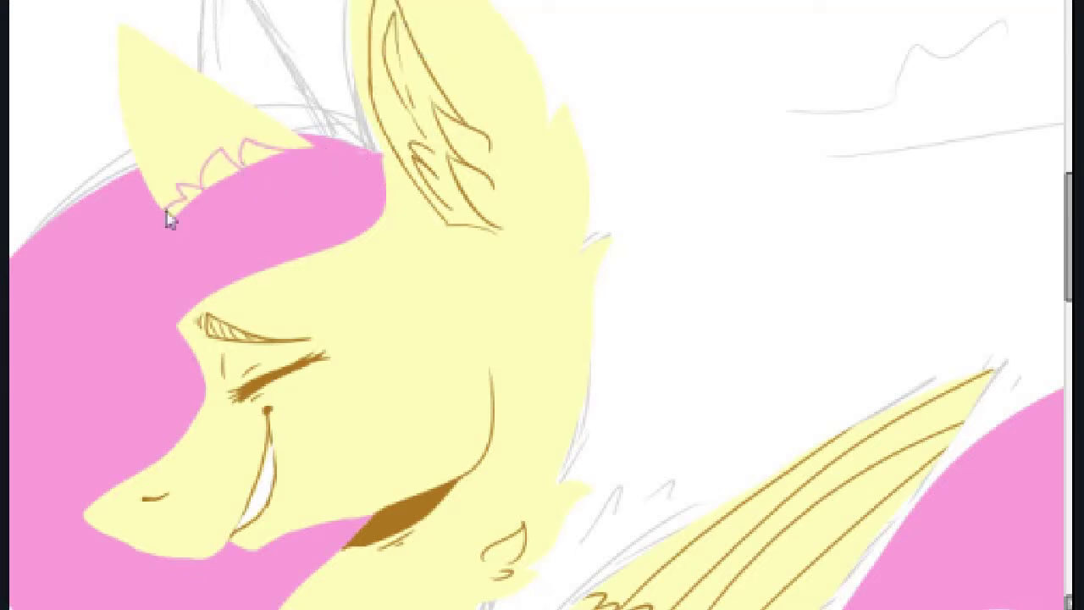
pyautogui.hotkey('ctrl', '-')
pyautogui.hotkey('ctrl', '+')
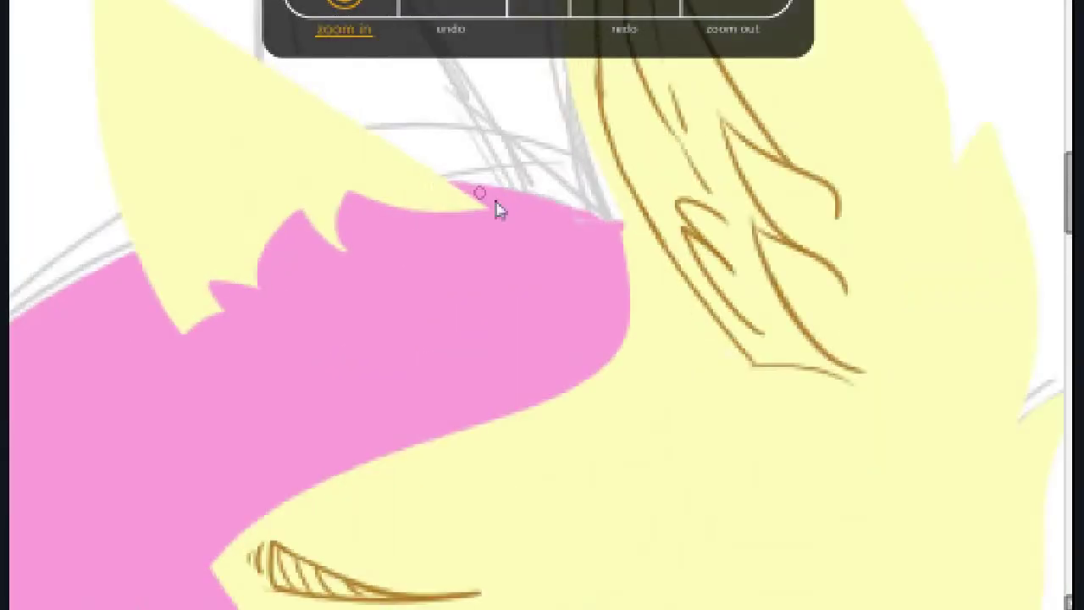
# Cover the base of the far ear with a smooth rounded top of pink mane and hide the grey sketch
pyautogui.hotkey('ctrl', 'z')
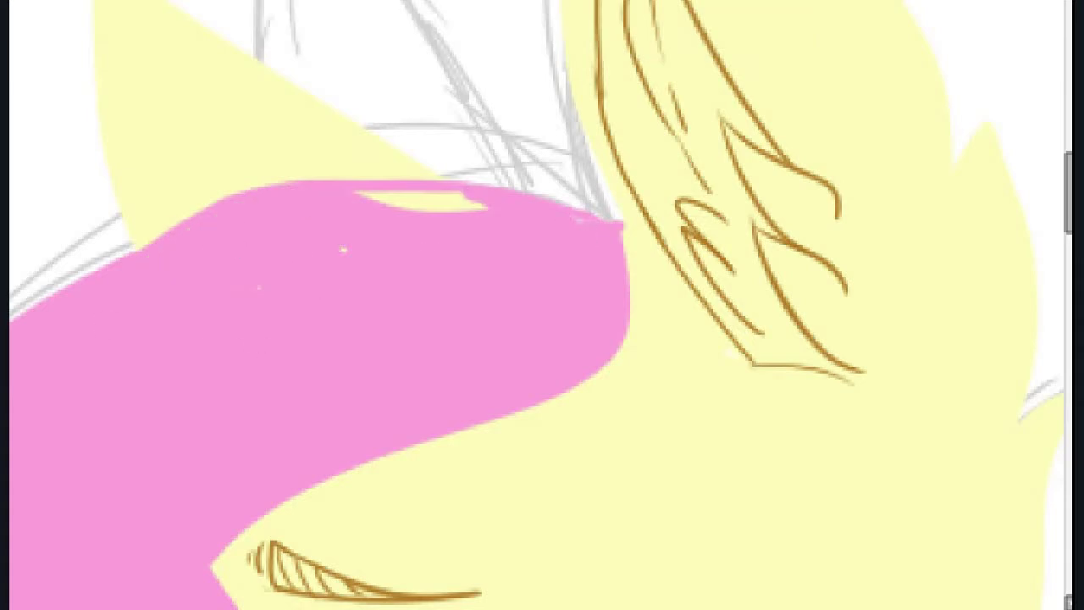
pyautogui.click(596, 227)
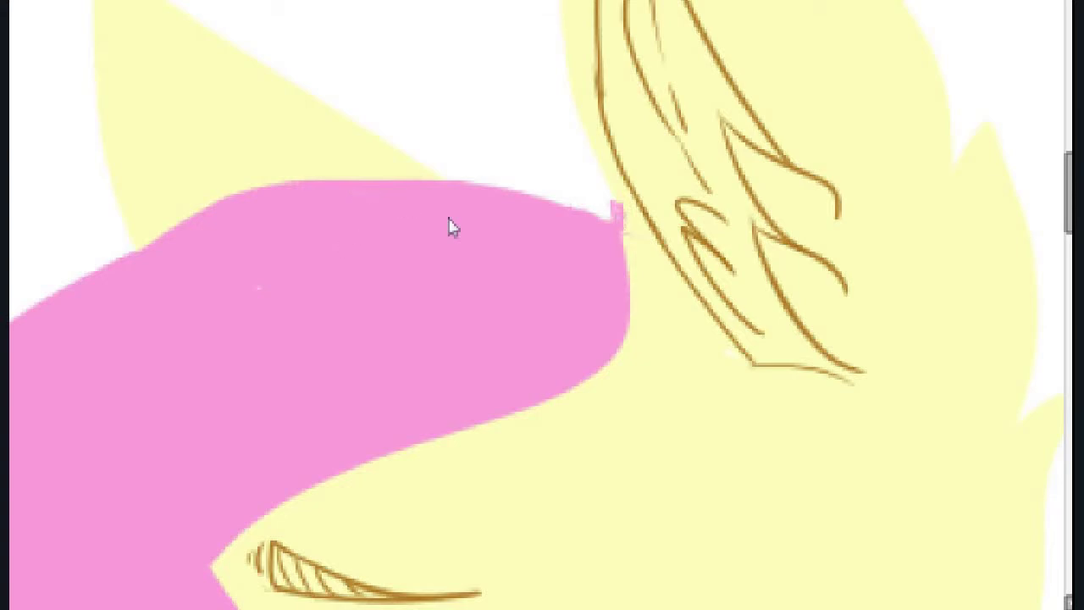
pyautogui.hotkey('ctrl', 'z')
# Add thin curving pink strands beside the forelock, running from the near ear's base across the forehead and cheek
pyautogui.moveTo(627, 250); pyautogui.dragTo(313, 487)
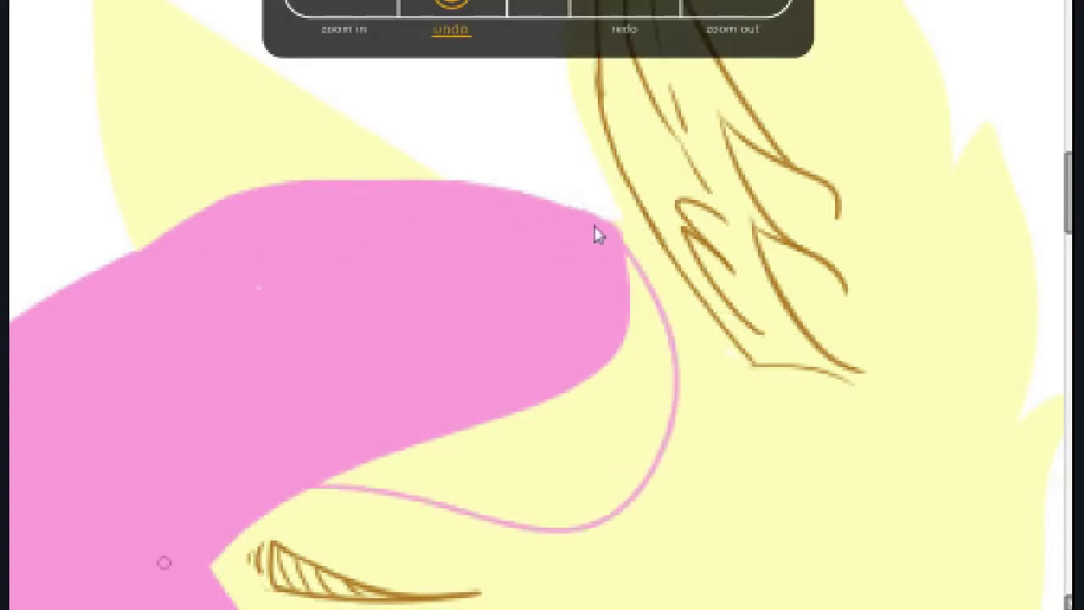
pyautogui.hotkey('ctrl', '-')
pyautogui.hotkey('ctrl', 'z')
pyautogui.hotkey('ctrl', '-')
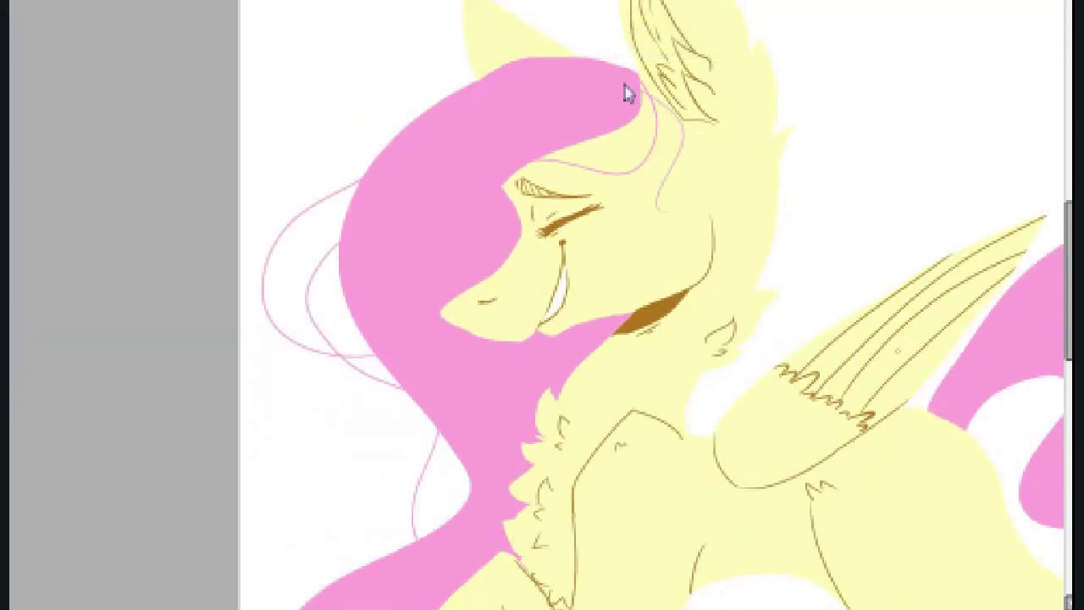
# Add thin loose pink strands around the tail's outer curve, its inner loop and the curled ends of the tail and mane
pyautogui.hscroll(5, 627, 93)
pyautogui.hotkey('ctrl', 'z')
pyautogui.hotkey('ctrl', 'z')
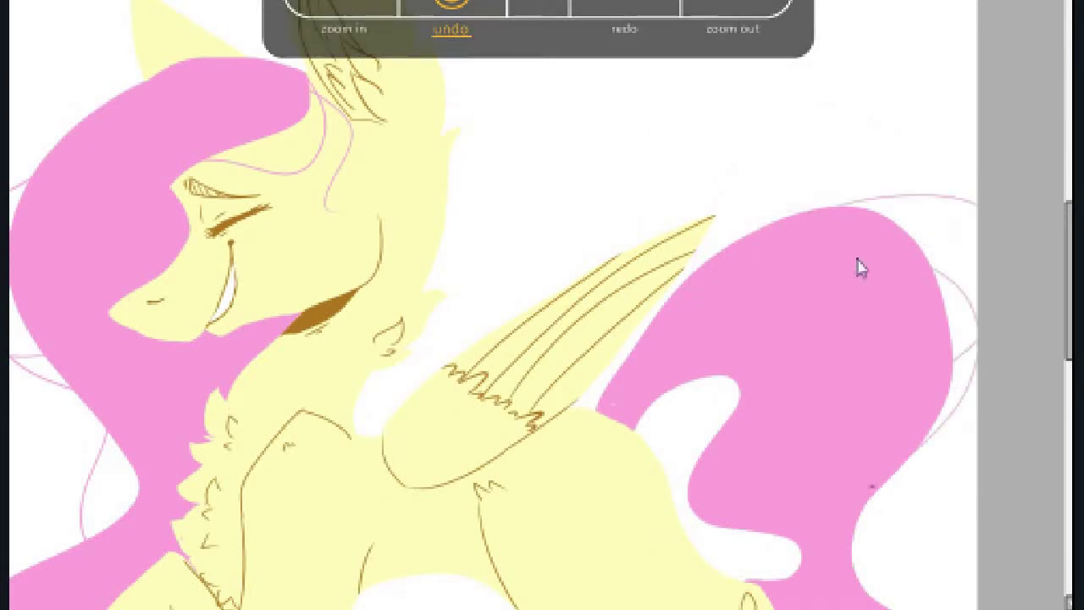
pyautogui.scroll(-4, 852, 280)
pyautogui.hotkey('ctrl', 'z')
pyautogui.hotkey('ctrl', 'z')
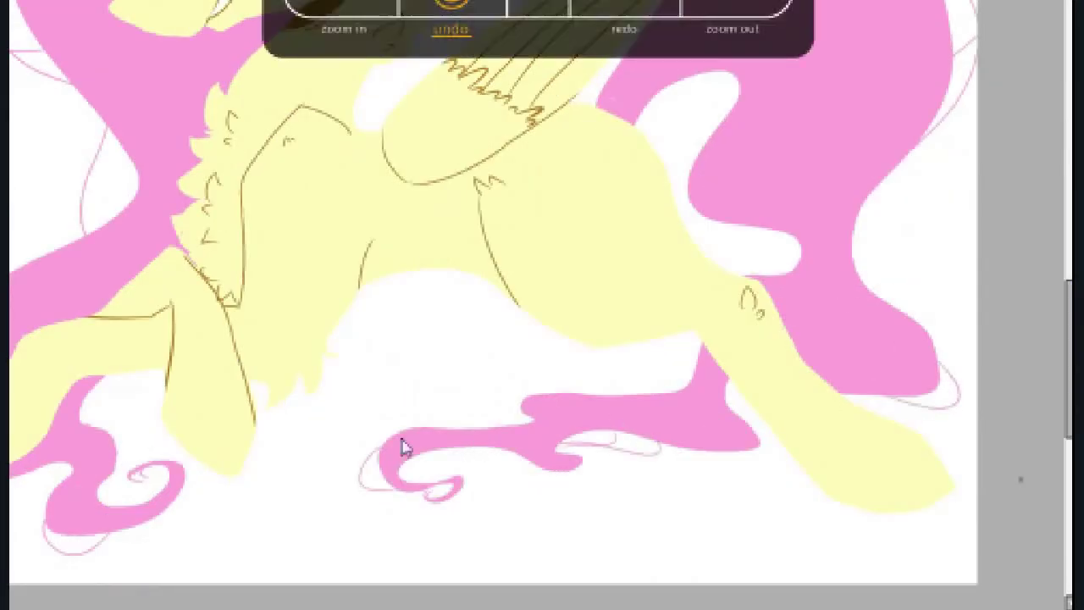
pyautogui.hotkey('ctrl', '-')
pyautogui.scroll(3, 627, 131)
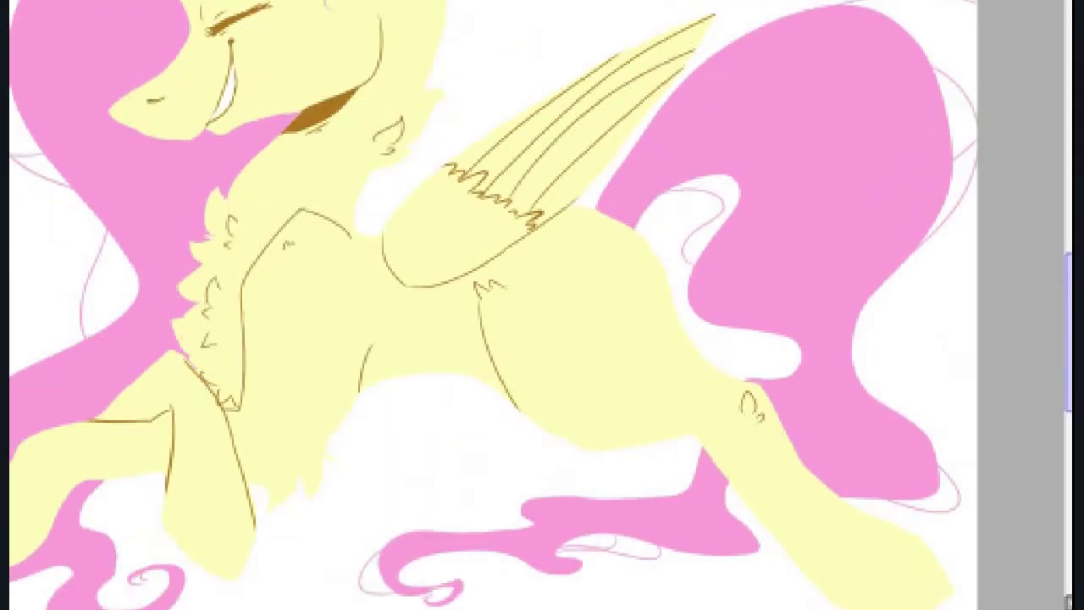
pyautogui.hotkey('ctrl', '+')
pyautogui.hotkey('ctrl', '+')
pyautogui.hotkey('ctrl', '+')
pyautogui.hscroll(-4, 452, 431)
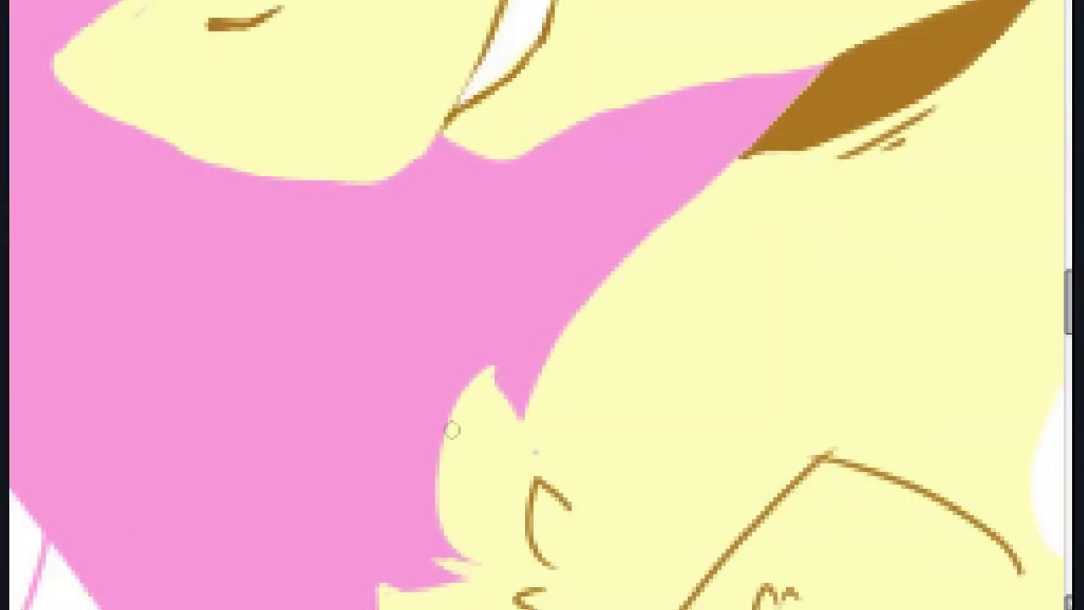
# Extend the pink tail over the upper part of the lower hind leg, outlining the overlap and filling it with pink
pyautogui.hotkey('ctrl', '-')
pyautogui.hotkey('ctrl', '-')
pyautogui.scroll(-2, 542, 305)
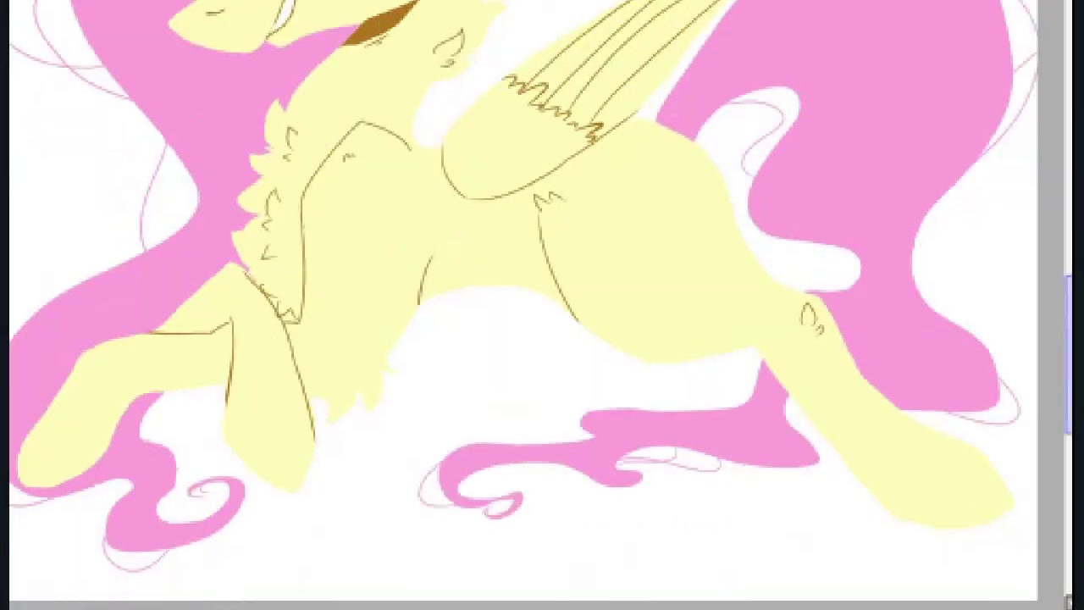
pyautogui.hotkey('ctrl', '+')
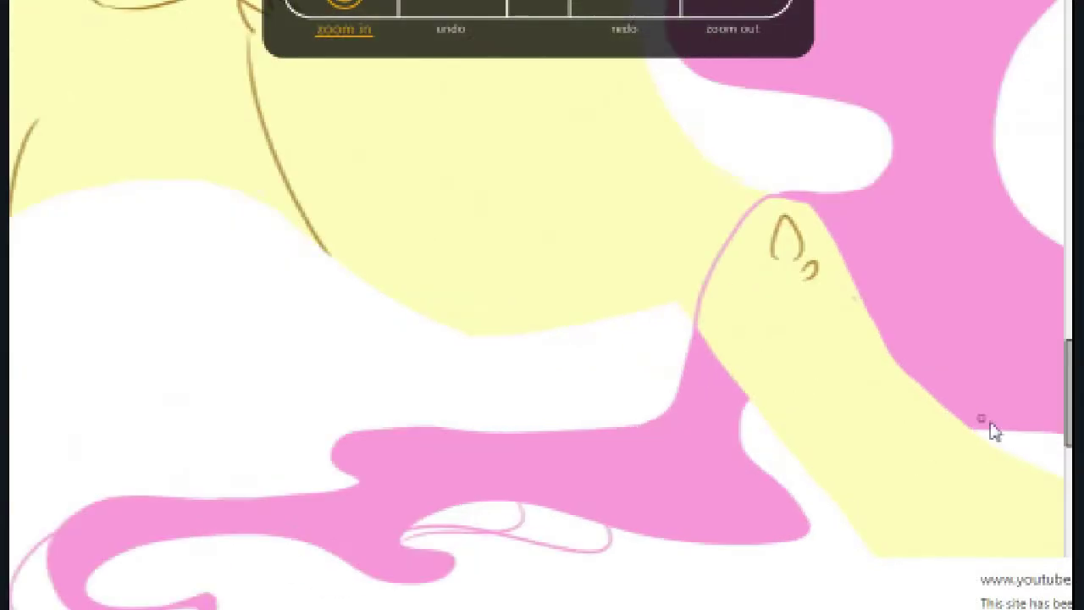
pyautogui.click(777, 322)
pyautogui.hotkey('ctrl', '-')
pyautogui.hotkey('ctrl', '-')
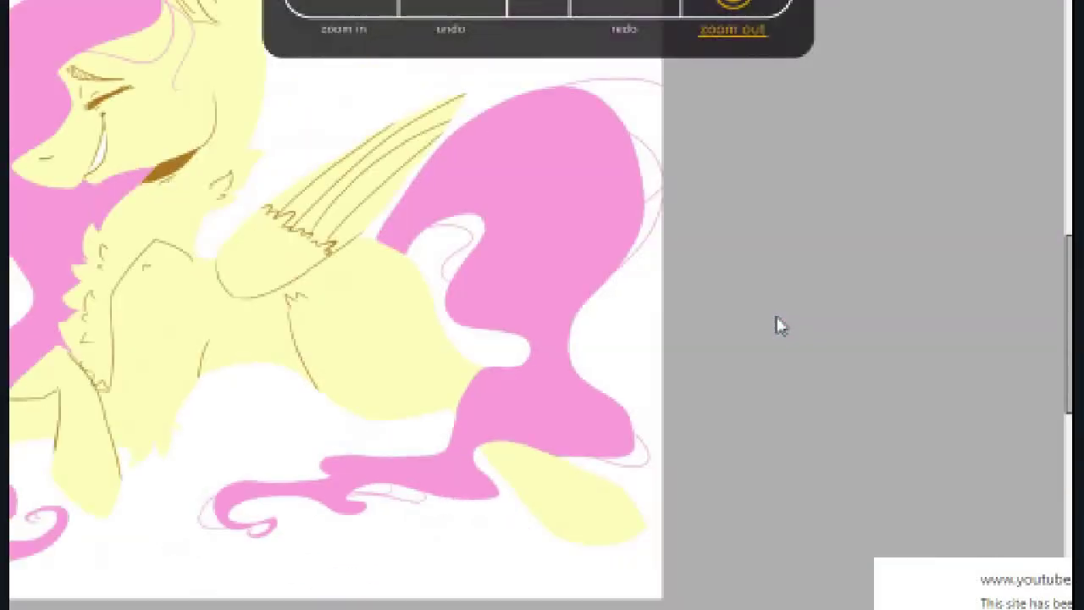
pyautogui.hscroll(-5, 464, 301)
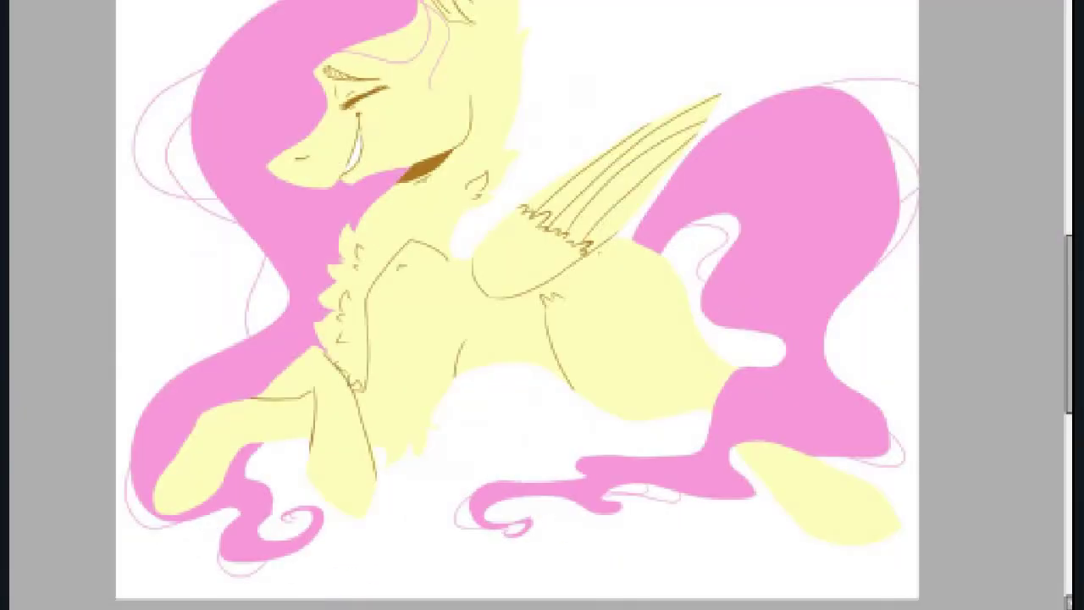
# Try a thin dark pink contour over the covered hind leg and long curved strand lines inside the tail
pyautogui.hotkey('ctrl', 'z')
pyautogui.moveTo(728, 343); pyautogui.dragTo(830, 414)
pyautogui.hotkey('ctrl', 'z')
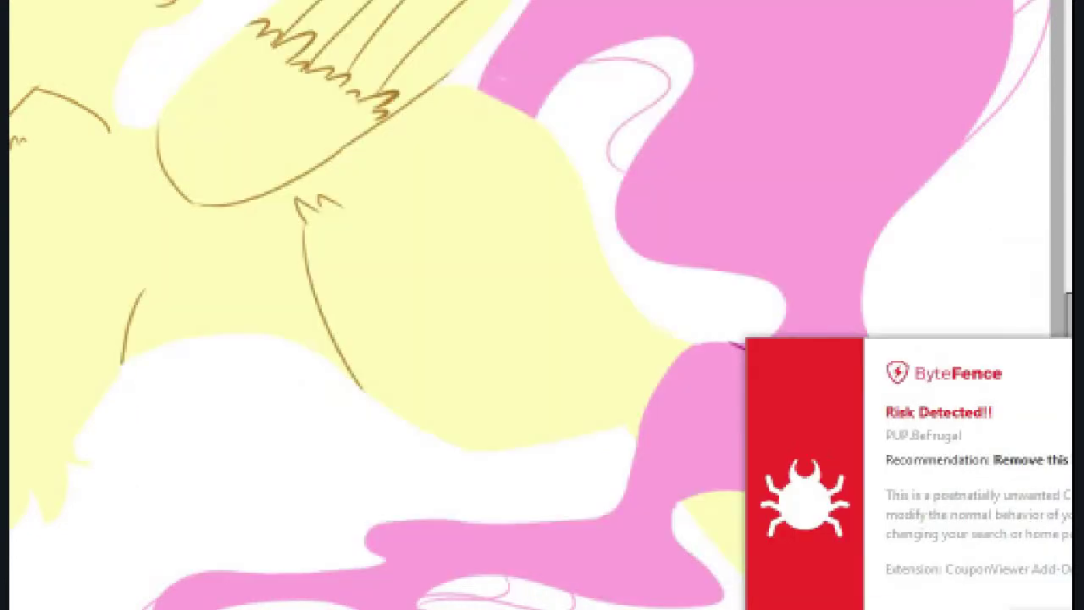
pyautogui.hotkey('ctrl', 'z')
pyautogui.moveTo(753, 376); pyautogui.dragTo(742, 393)
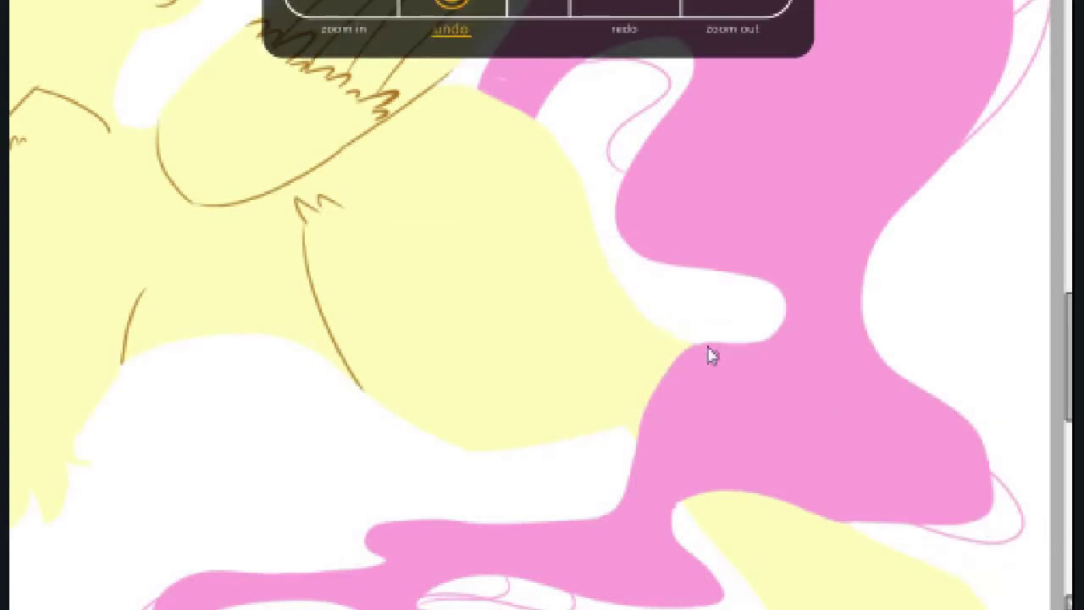
pyautogui.moveTo(712, 356); pyautogui.dragTo(800, 462)
pyautogui.moveTo(665, 538); pyautogui.dragTo(641, 468)
pyautogui.hotkey('ctrl', 'z')
# Remove the curved strands from the upper tail and redraw the short dark pink contour where the tail covers the hind leg
pyautogui.hotkey('ctrl', '-')
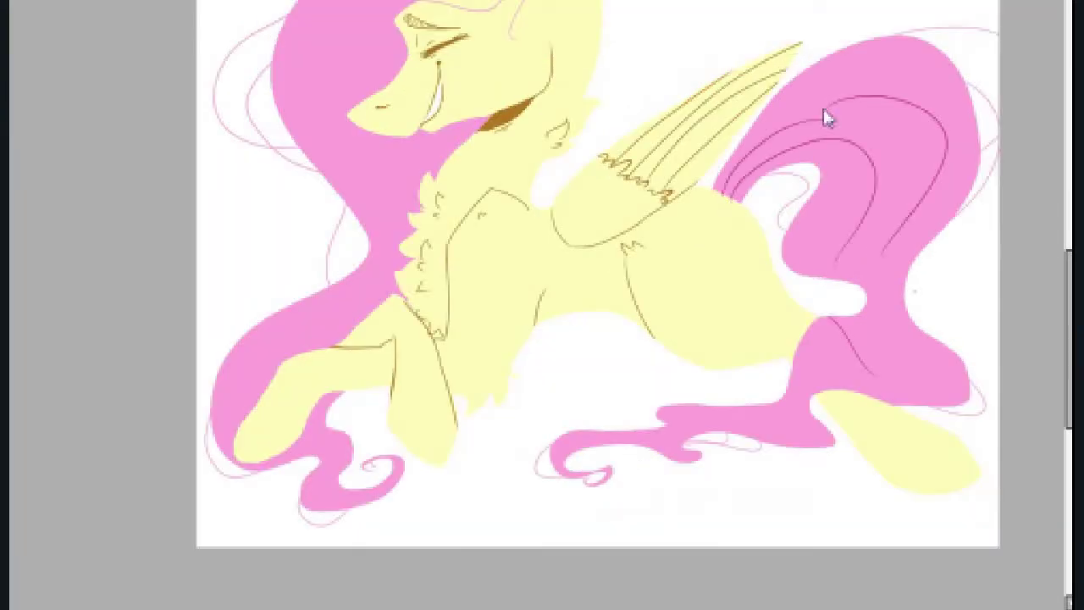
pyautogui.hotkey('ctrl', 'z')
pyautogui.hotkey('ctrl', 'z')
pyautogui.hotkey('ctrl', '+')
pyautogui.hotkey('ctrl', '+')
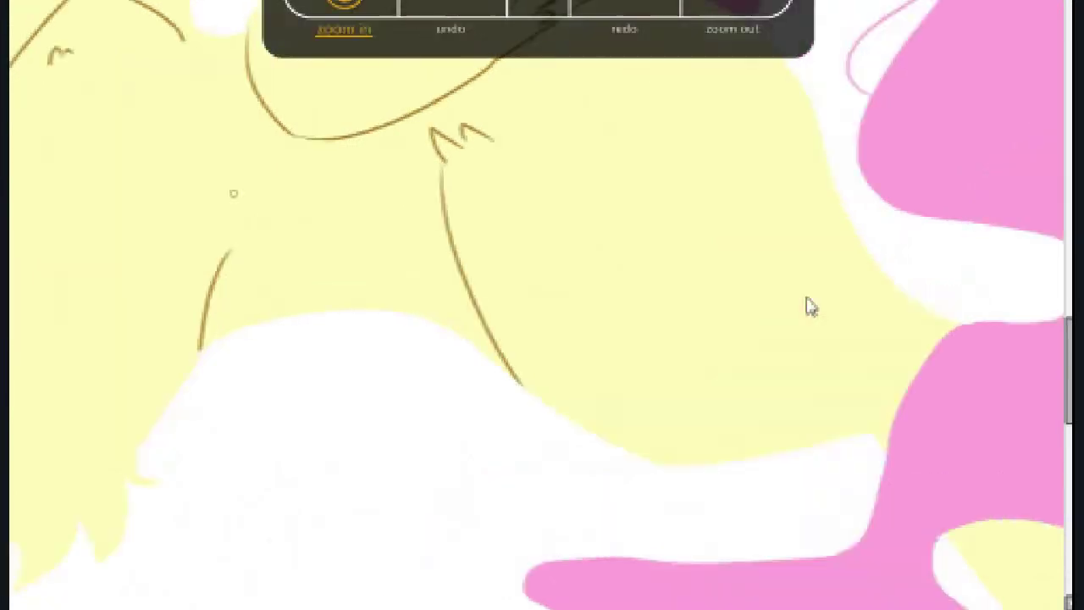
pyautogui.hotkey('ctrl', '-')
pyautogui.hotkey('ctrl', '-')
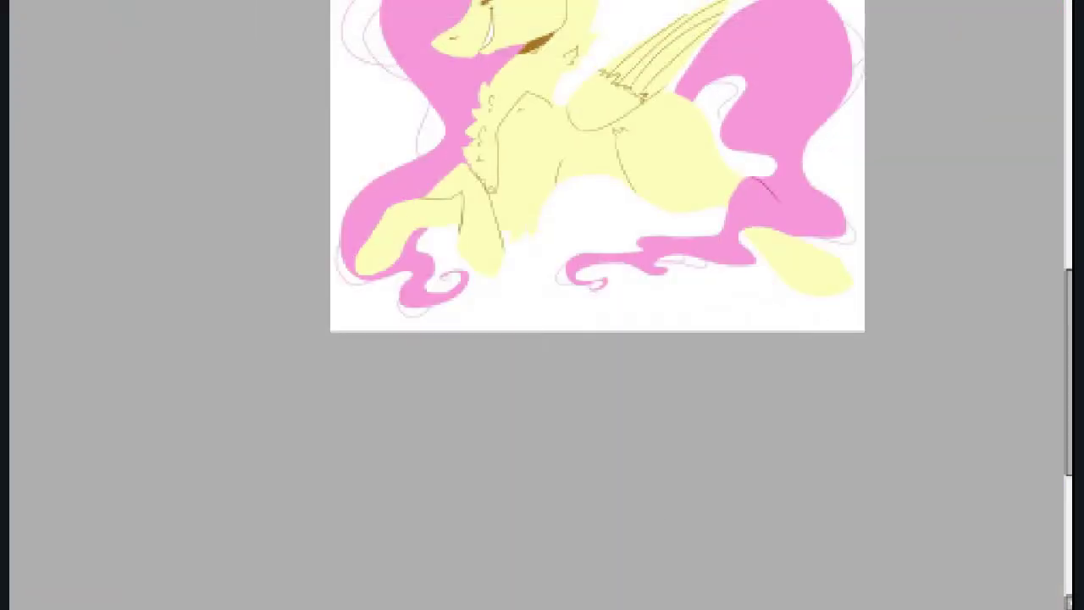
# Outline a wavy lock of mane draped across the outstretched foreleg and fill it with pink
pyautogui.hotkey('ctrl', '+')
pyautogui.moveTo(382, 279); pyautogui.dragTo(332, 226)
pyautogui.hotkey('ctrl', 'z')
pyautogui.hotkey('ctrl', '+')
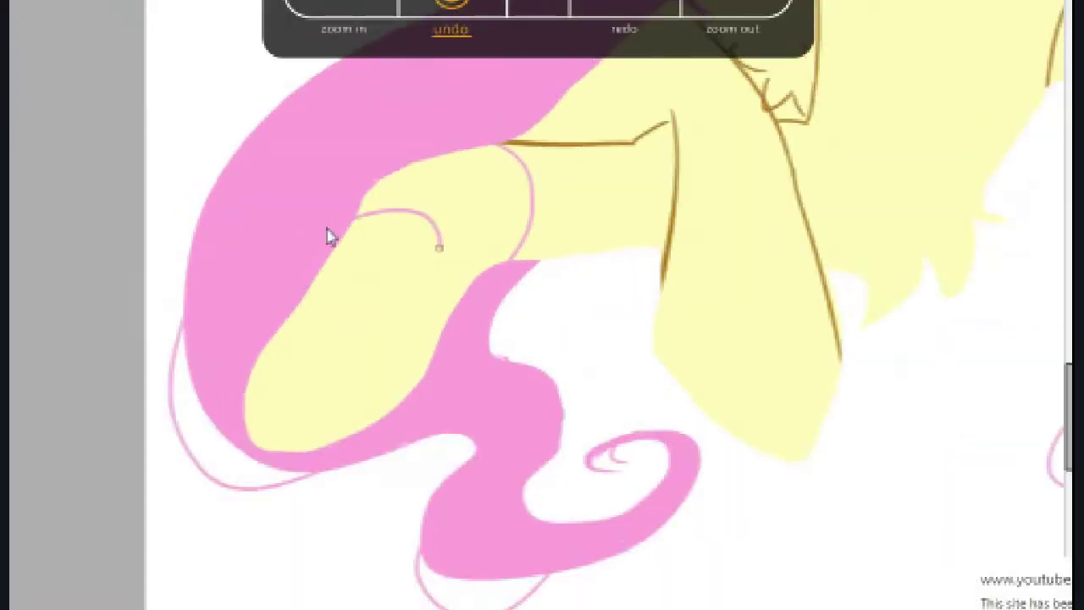
pyautogui.moveTo(439, 247); pyautogui.dragTo(442, 360)
pyautogui.hotkey('ctrl', 'z')
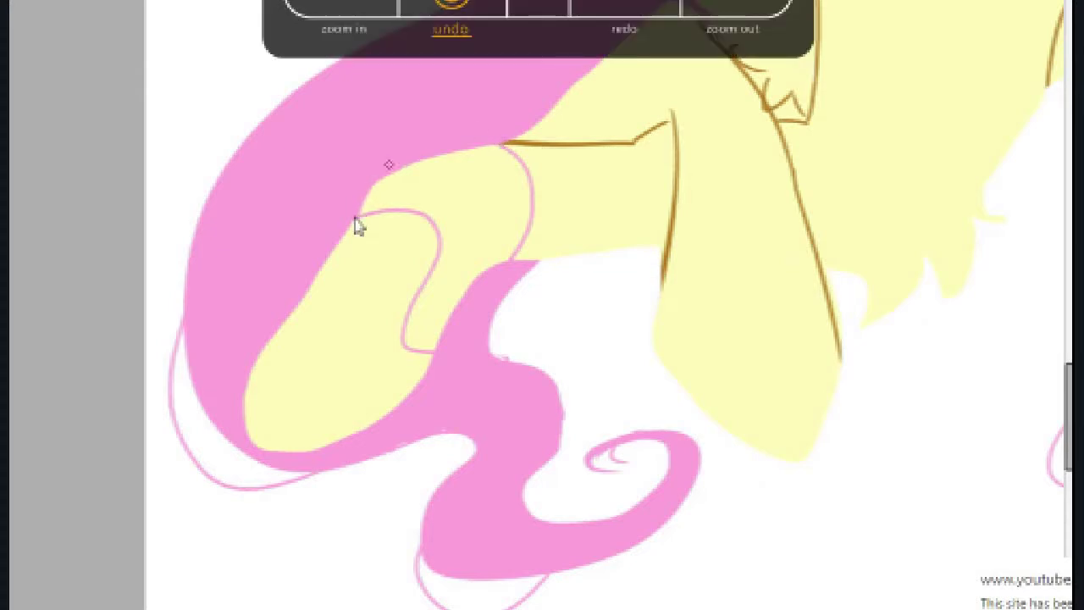
pyautogui.click(458, 232)
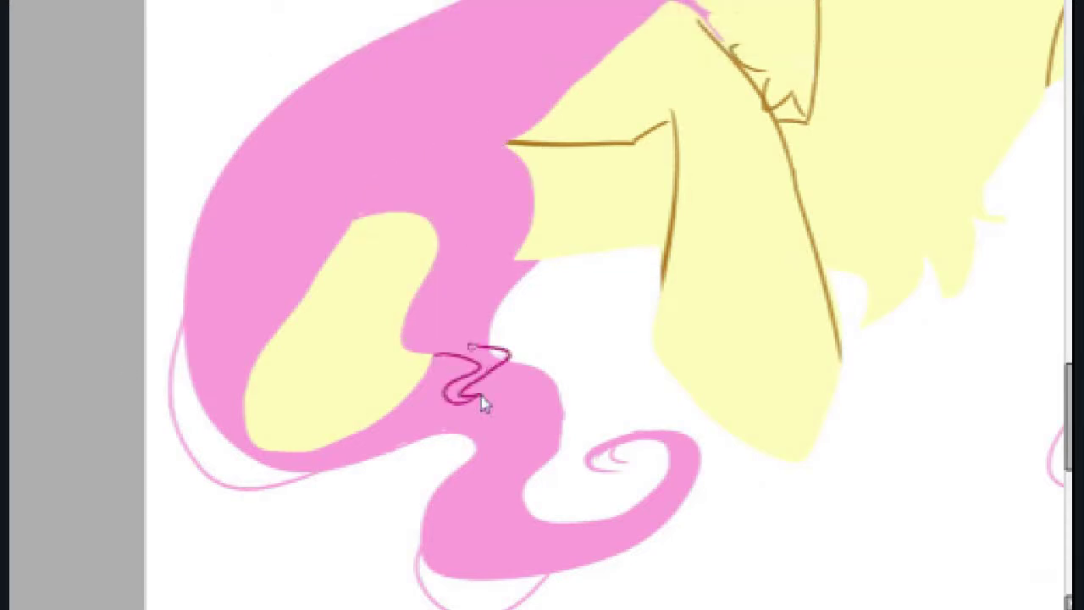
# Draw thin dark pink lines over the draped lock to mark the covered foreleg's contour and a small curl below it
pyautogui.hotkey('ctrl', 'z')
pyautogui.moveTo(368, 164)
pyautogui.mouseDown()
pyautogui.moveTo(508, 150)
pyautogui.moveTo(333, 257)
pyautogui.mouseUp()
pyautogui.hotkey('ctrl', 'z')
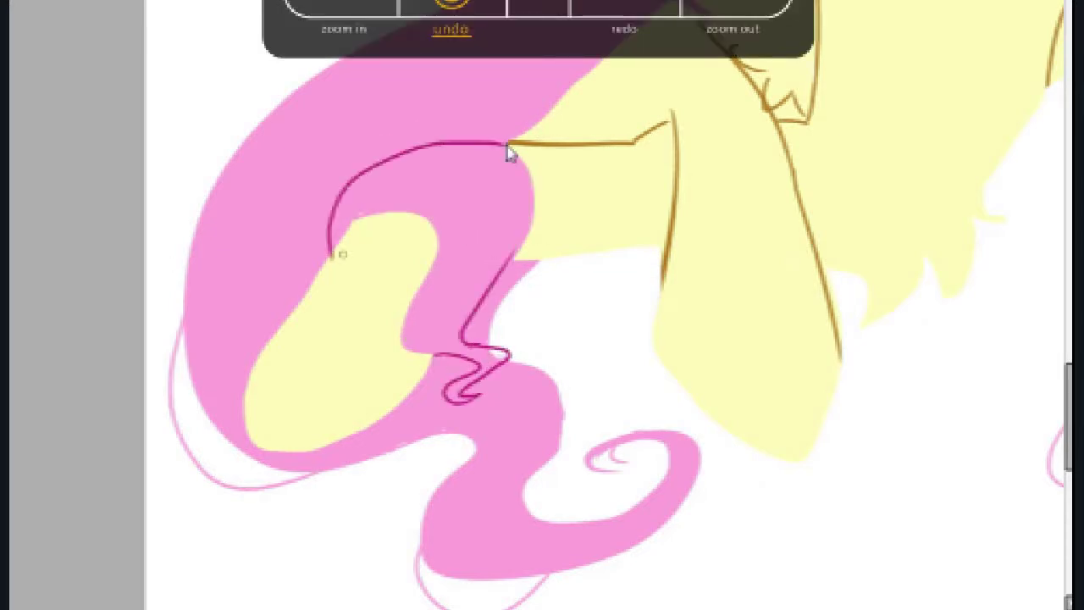
pyautogui.hotkey('ctrl', '-')
pyautogui.hotkey('ctrl', '+')
pyautogui.hotkey('ctrl', 'z')
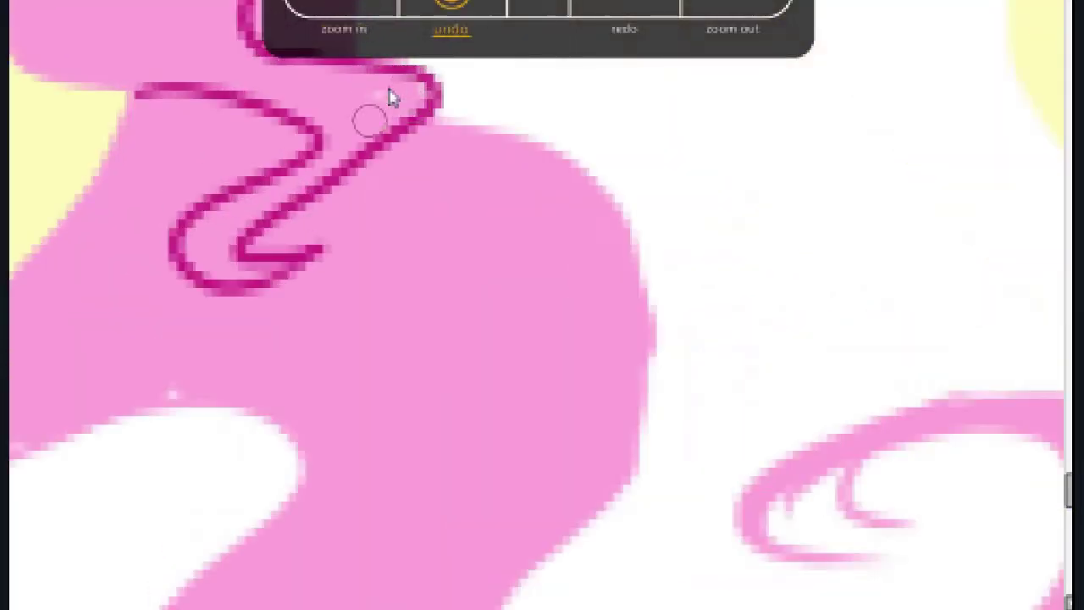
# Draw the inner edge of a new pink mane lock, curving from the back of the neck down to the wing base
pyautogui.hotkey('ctrl', '-')
pyautogui.hotkey('ctrl', '-')
pyautogui.hotkey('ctrl', '-')
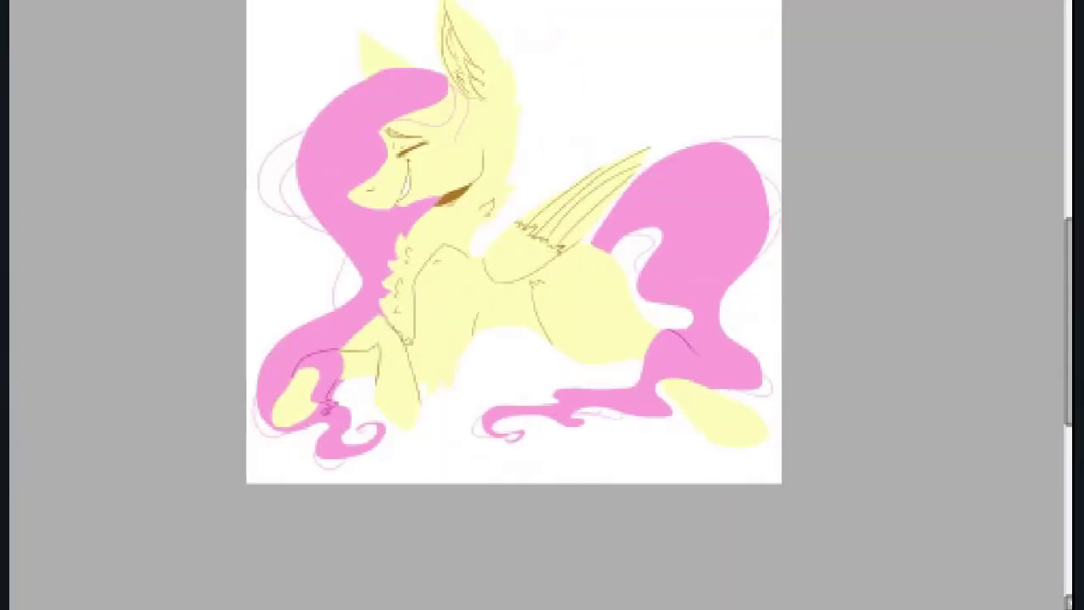
pyautogui.hotkey('ctrl', '+')
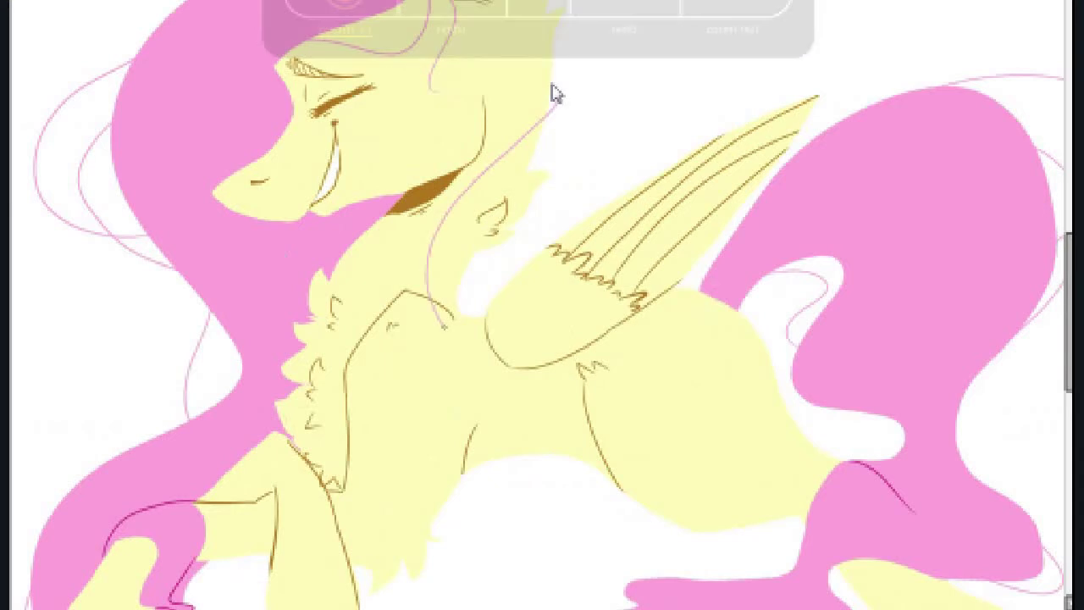
pyautogui.hotkey('ctrl', 'z')
pyautogui.hotkey('ctrl', '+')
pyautogui.moveTo(549, 80); pyautogui.dragTo(381, 499)
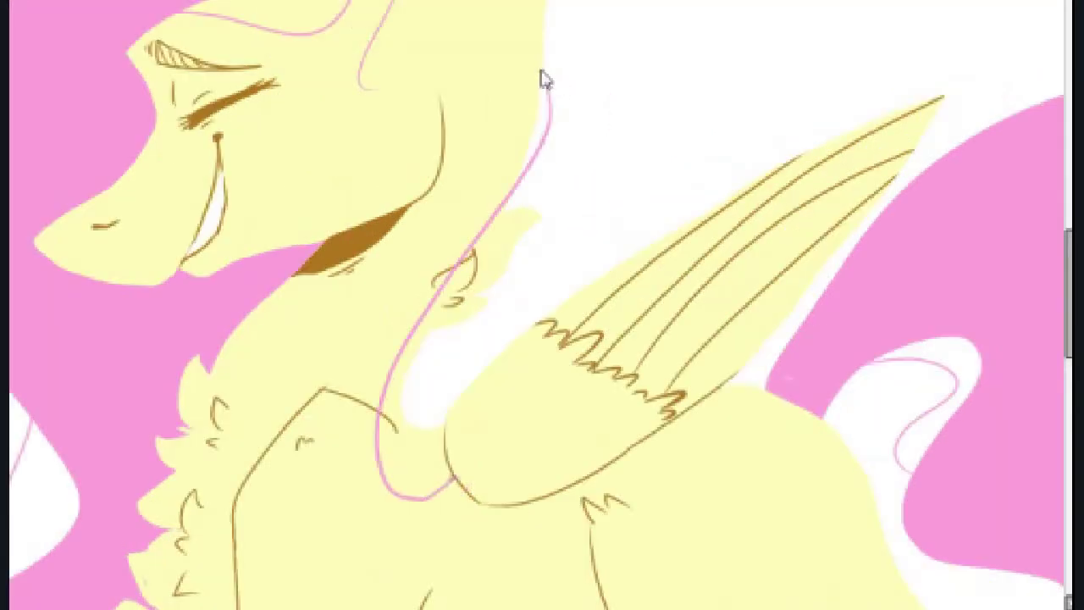
# Add thin loose pink strands beside the new lock, curling over the shoulder and crossing below its tip
pyautogui.hotkey('ctrl', 'z')
pyautogui.moveTo(399, 367); pyautogui.dragTo(424, 533)
pyautogui.hotkey('ctrl', 'z')
pyautogui.moveTo(478, 253)
pyautogui.mouseDown()
pyautogui.moveTo(452, 484)
pyautogui.moveTo(415, 529)
pyautogui.mouseUp()
pyautogui.hotkey('ctrl', 'z')
pyautogui.moveTo(456, 391); pyautogui.dragTo(449, 489)
pyautogui.hotkey('ctrl', 'z')
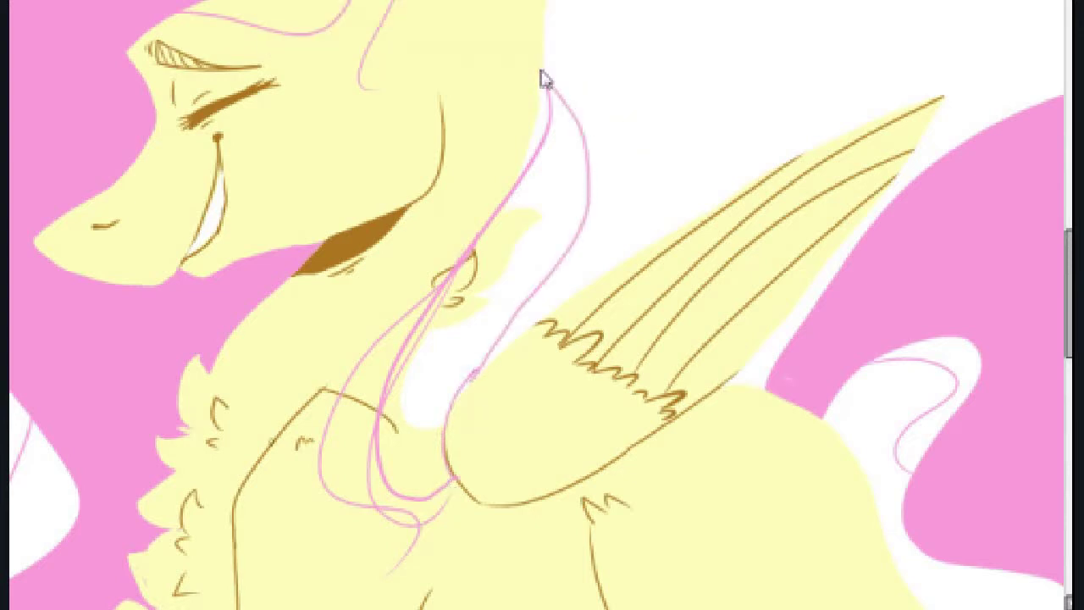
# Close the outer edge of the mane lock behind the neck and fill the shape with pink
pyautogui.moveTo(544, 79); pyautogui.dragTo(475, 377)
pyautogui.hotkey('ctrl', '+')
pyautogui.hotkey('ctrl', '-')
pyautogui.hotkey('ctrl', '+')
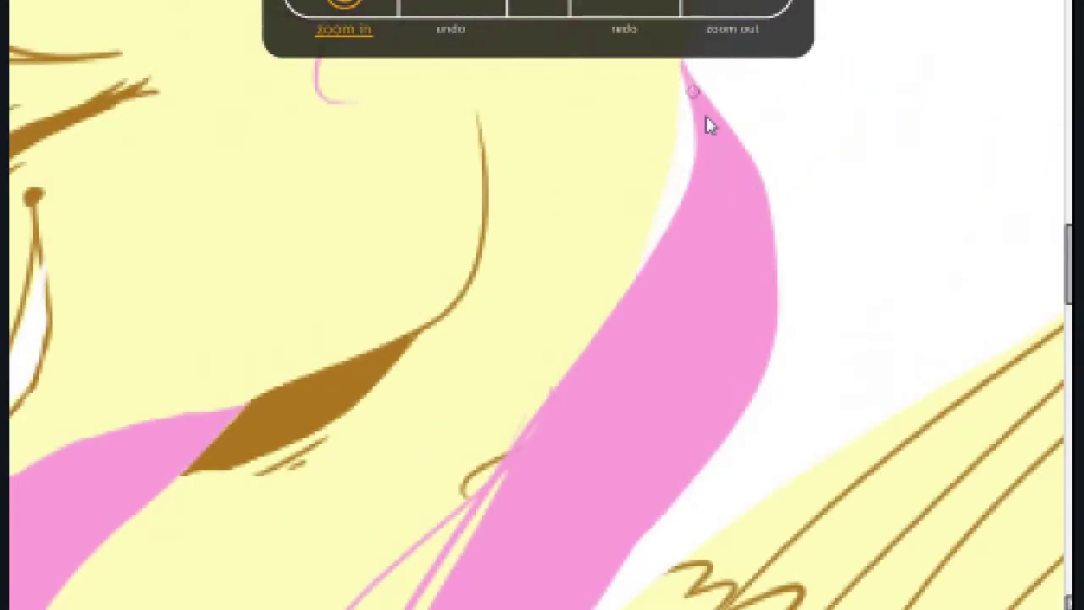
# Join the lock's upper end to the neck, add loose outer strands, and deepen the colours to vivid magenta and yellow
pyautogui.moveTo(701, 109)
pyautogui.mouseDown()
pyautogui.moveTo(621, 351)
pyautogui.moveTo(686, 103)
pyautogui.moveTo(674, 185)
pyautogui.mouseUp()
pyautogui.moveTo(739, 145); pyautogui.dragTo(726, 460)
pyautogui.hotkey('ctrl', '-')
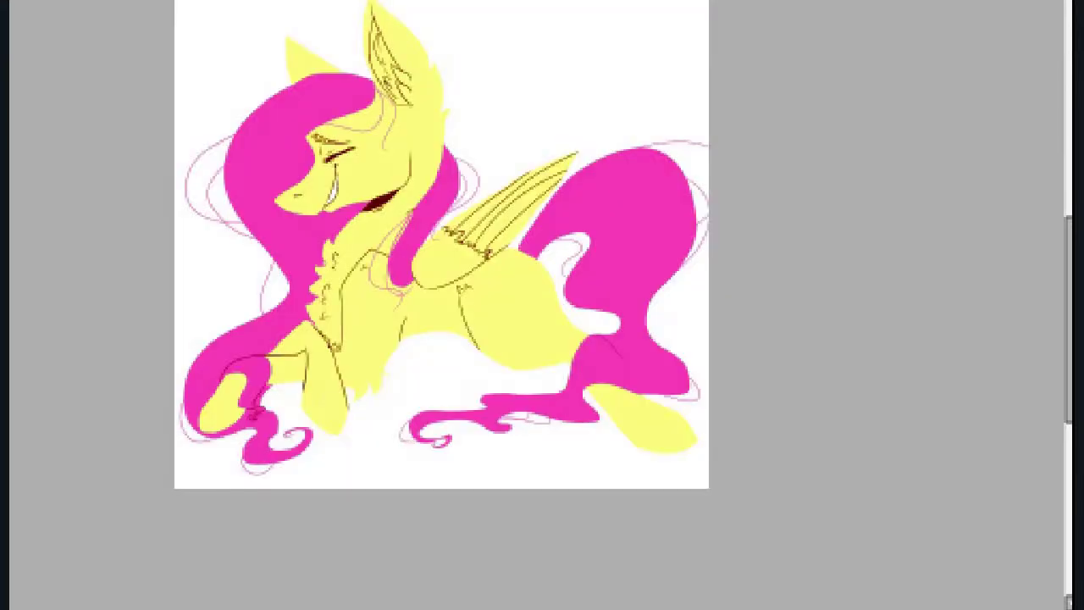
# Paint pale yellow patches along the underside of the lower hind leg and over the thigh
pyautogui.scroll(5, 440, 223)
pyautogui.scroll(-3, 440, 223)
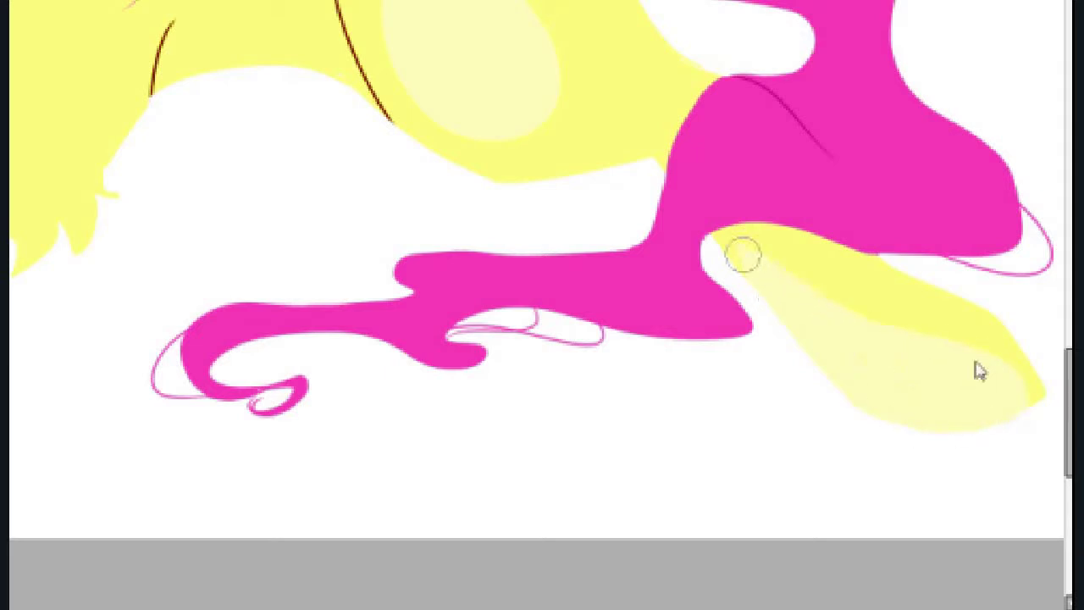
pyautogui.moveTo(1067, 406); pyautogui.dragTo(1067, 364)
pyautogui.moveTo(351, 193)
pyautogui.mouseDown()
pyautogui.moveTo(382, 302)
pyautogui.moveTo(636, 377)
pyautogui.mouseUp()
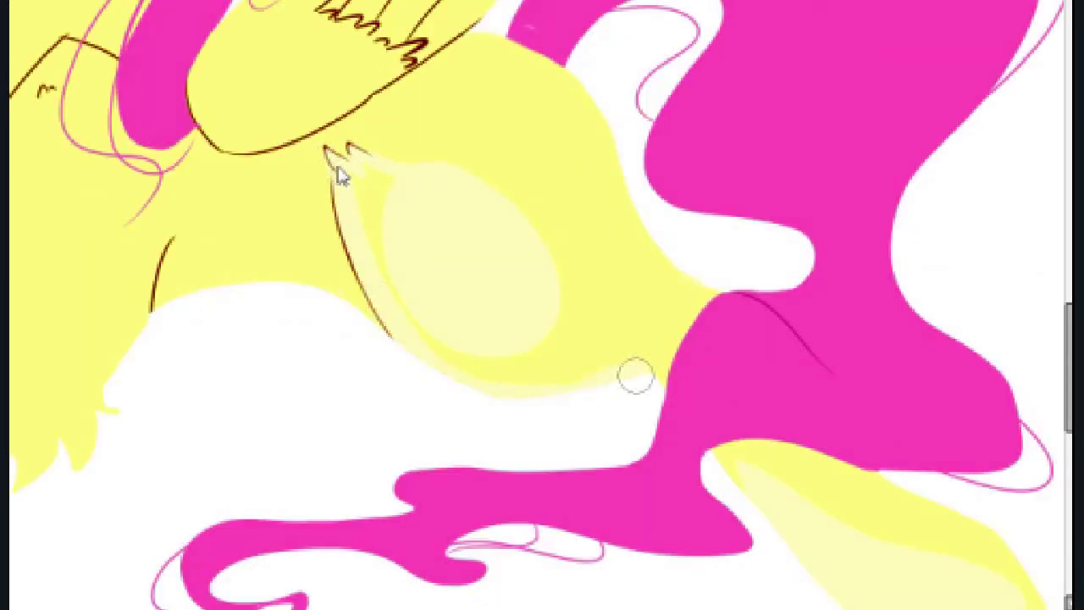
# Paint pale yellow dappling on the wing base and a pale yellow patch behind the shoulder line
pyautogui.moveTo(263, 13)
pyautogui.mouseDown()
pyautogui.moveTo(216, 72)
pyautogui.moveTo(263, 26)
pyautogui.mouseUp()
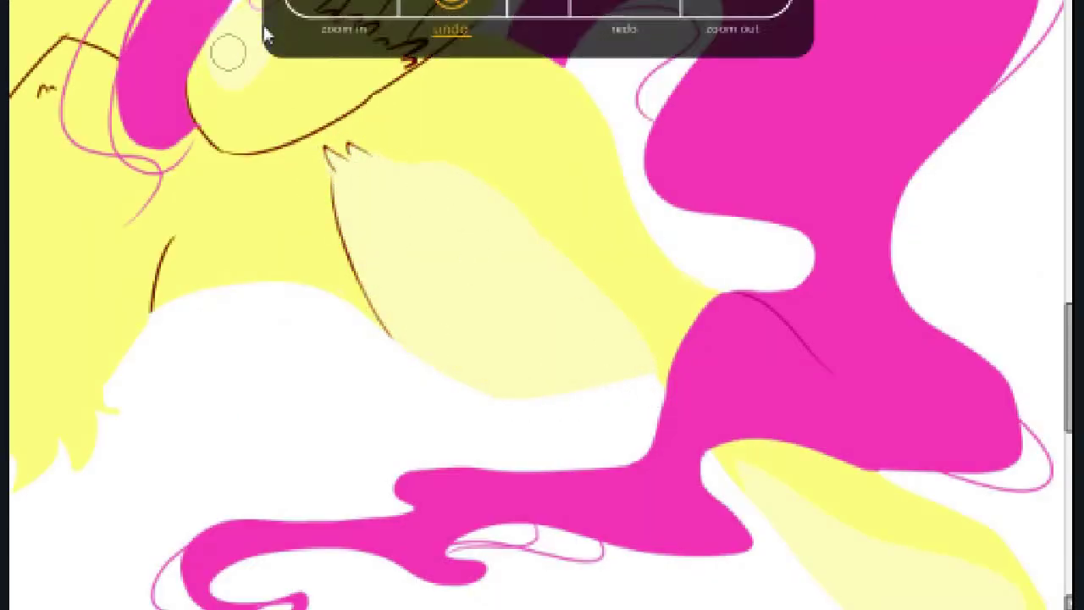
pyautogui.hotkey('ctrl', '-')
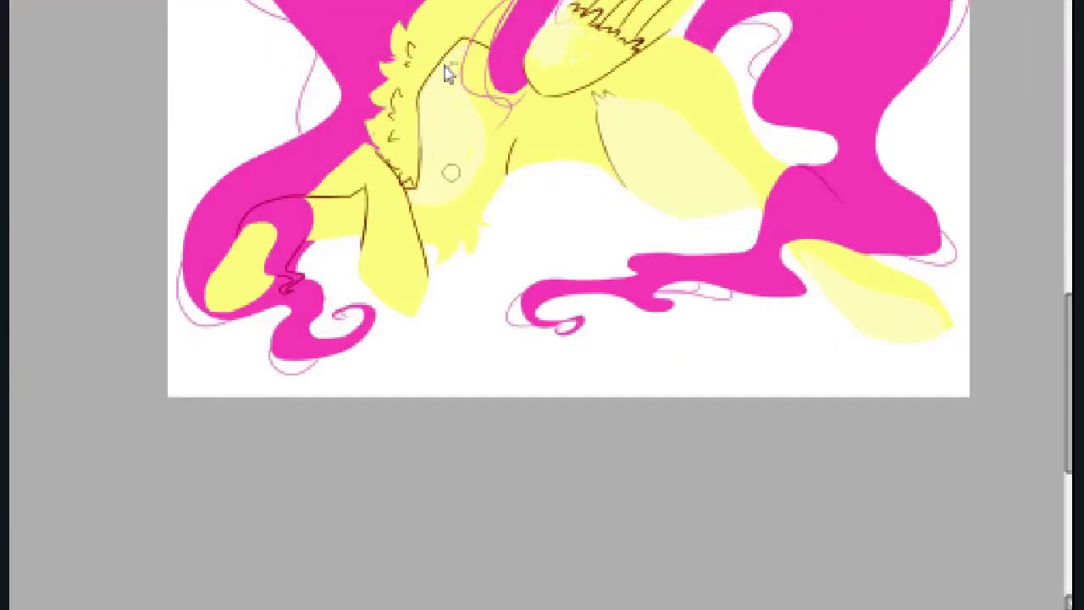
pyautogui.scroll(5, 449, 74)
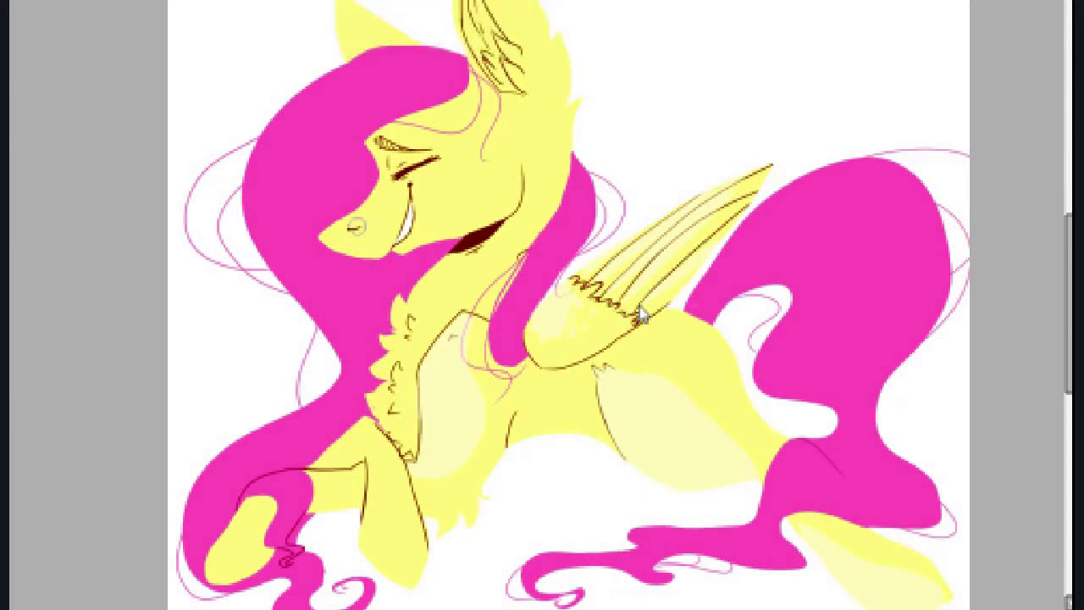
# Add pale yellow highlights to the muzzle, cheek, eyelid, wing feathers and chest tufts
pyautogui.hotkey('ctrl', 'z')
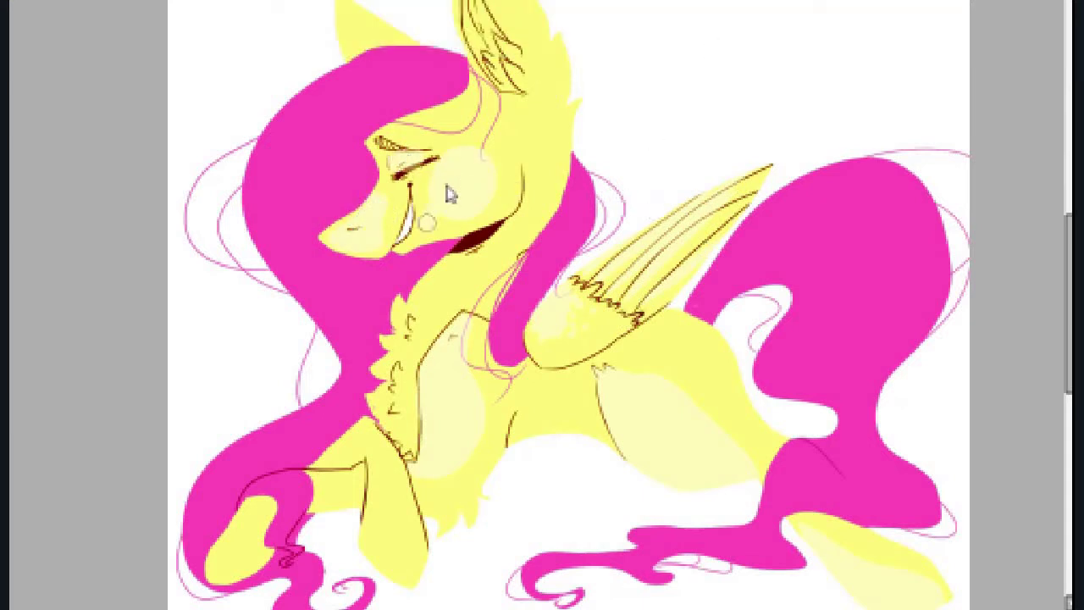
pyautogui.hotkey('ctrl', '+')
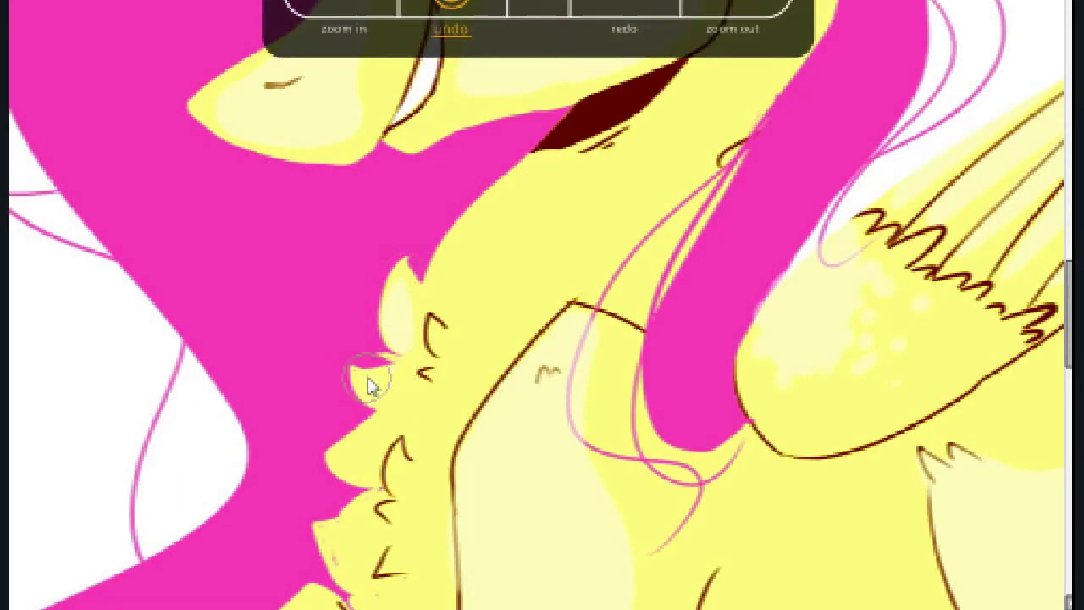
pyautogui.hotkey('ctrl', '+')
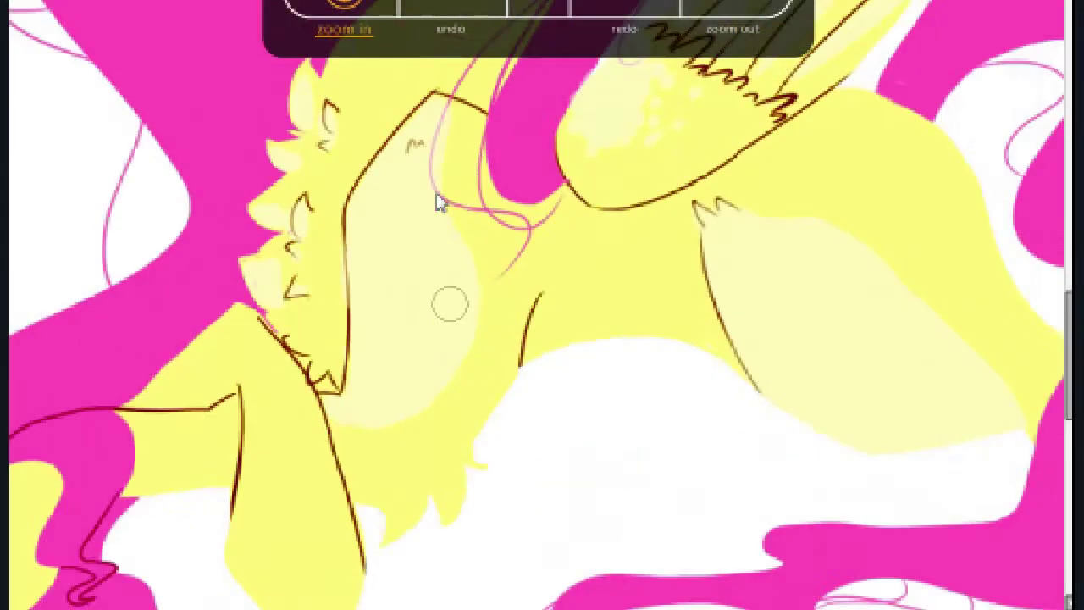
pyautogui.hotkey('ctrl', '-')
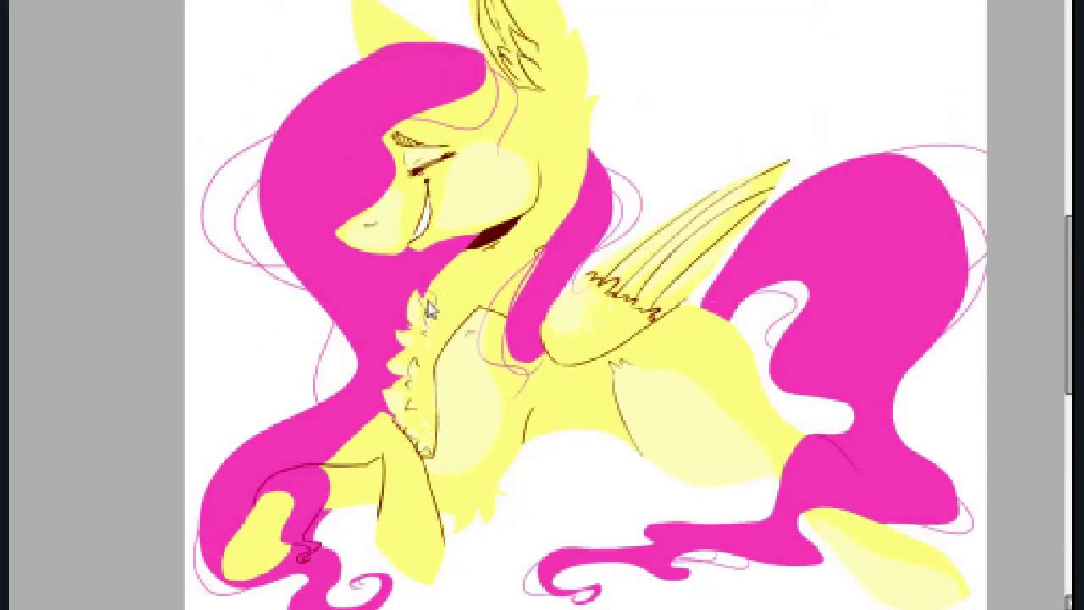
pyautogui.scroll(2, 427, 312)
# Paint jagged light pink highlights on the mane beside the face and where it curves around the foreleg
pyautogui.moveTo(339, 180); pyautogui.dragTo(292, 284)
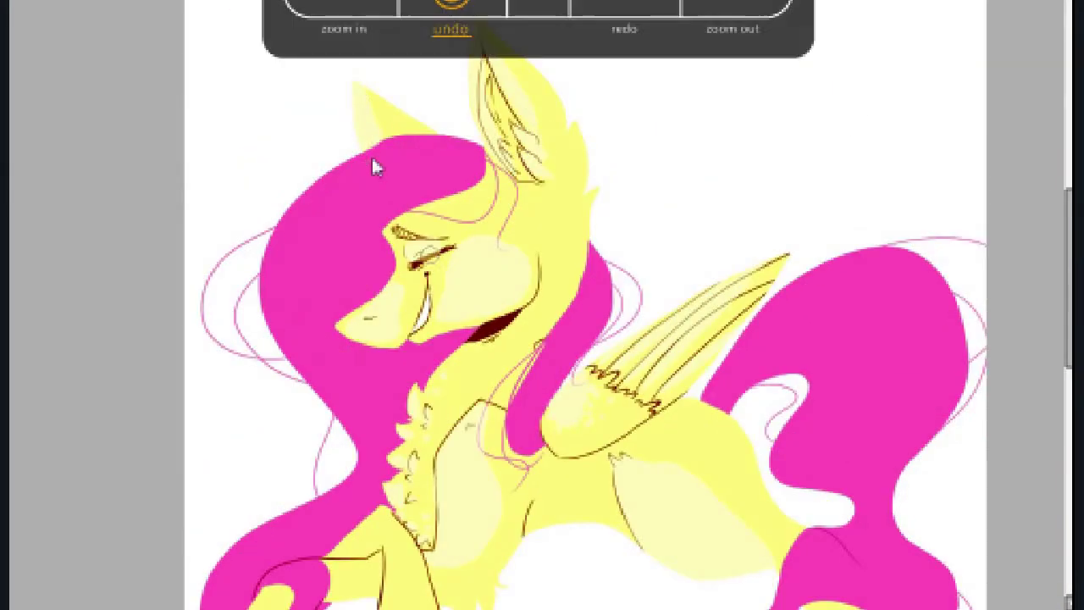
pyautogui.moveTo(360, 203); pyautogui.dragTo(322, 313)
pyautogui.scroll(-2, 335, 339)
pyautogui.moveTo(269, 439); pyautogui.dragTo(246, 484)
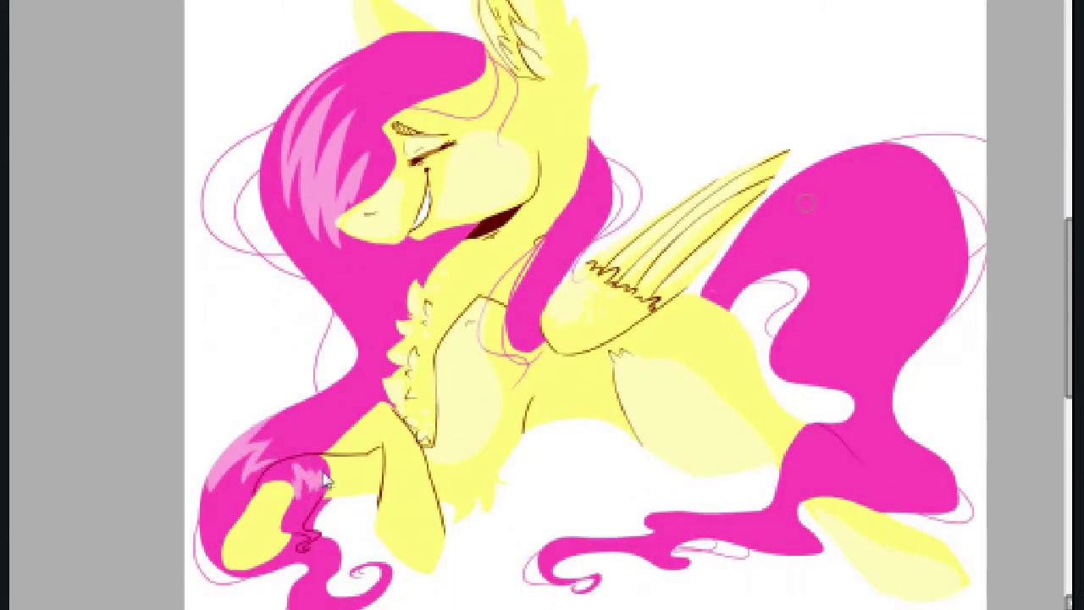
# Paint jagged light pink highlights across the top curve and middle of the upper tail
pyautogui.moveTo(889, 146); pyautogui.dragTo(835, 331)
pyautogui.moveTo(864, 203); pyautogui.dragTo(805, 339)
pyautogui.hotkey('ctrl', 'z')
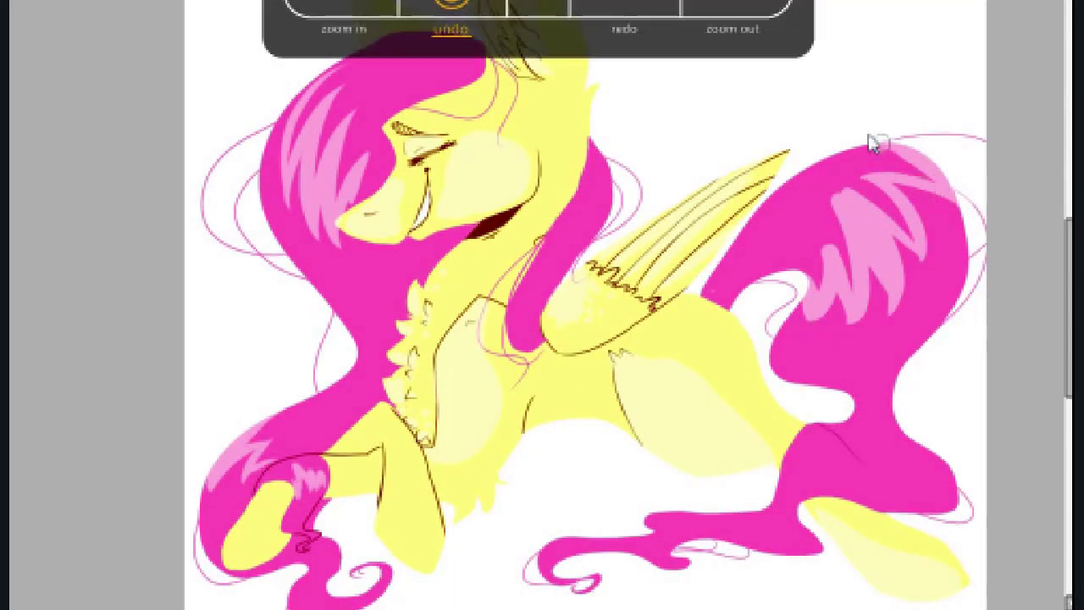
pyautogui.scroll(-1, 924, 175)
pyautogui.hotkey('ctrl', 'z')
# Add light pink highlights to the lower tail's bends and the mane's curled end, and pale yellow patches to the forelegs
pyautogui.moveTo(949, 419)
pyautogui.mouseDown()
pyautogui.moveTo(900, 431)
pyautogui.moveTo(890, 444)
pyautogui.mouseUp()
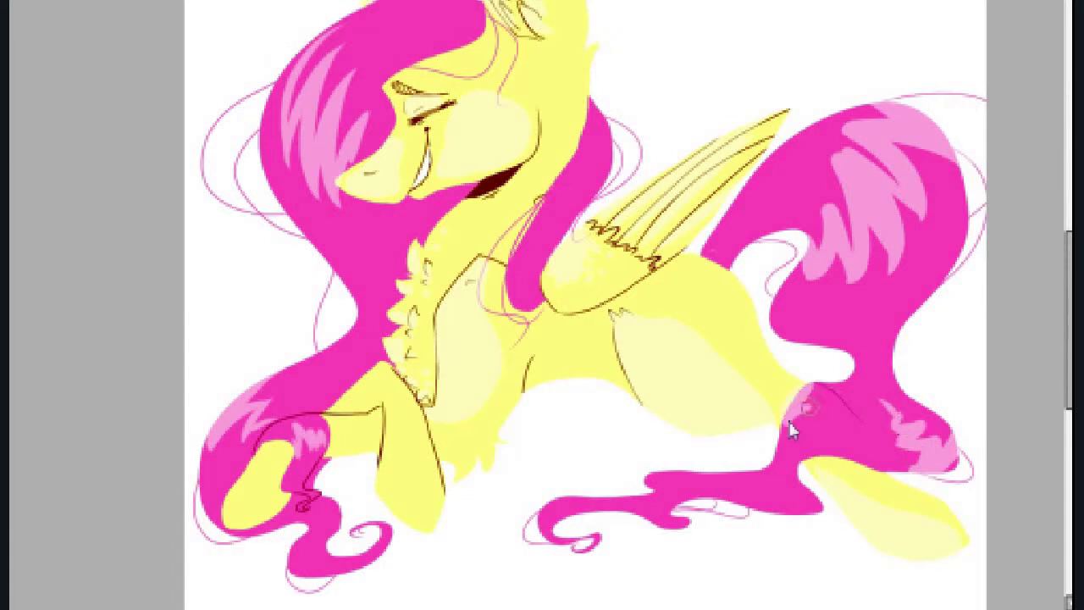
pyautogui.hotkey('ctrl', 'z')
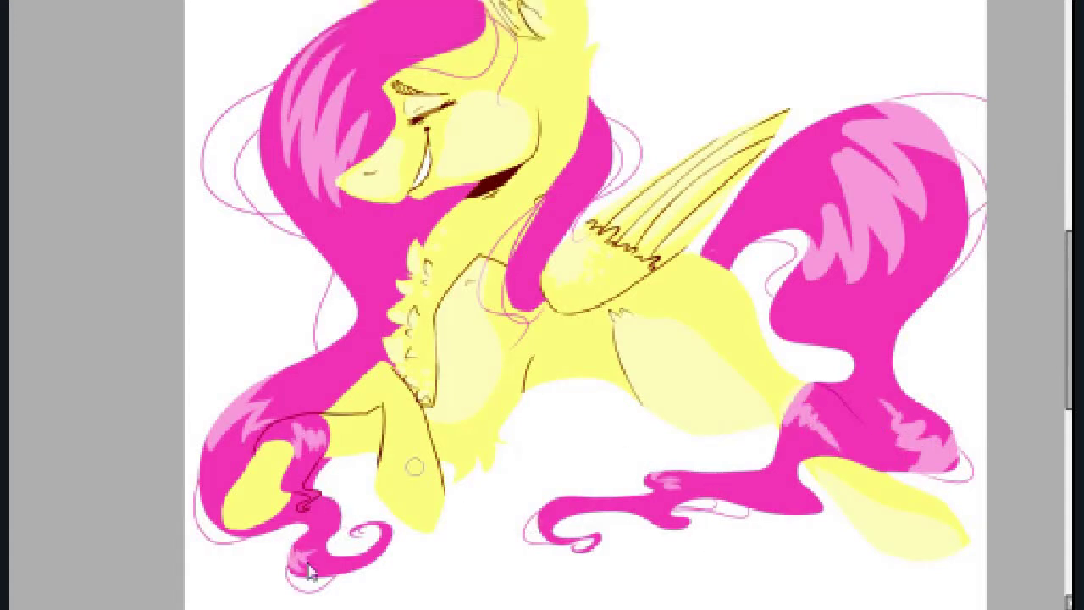
pyautogui.hotkey('ctrl', 'z')
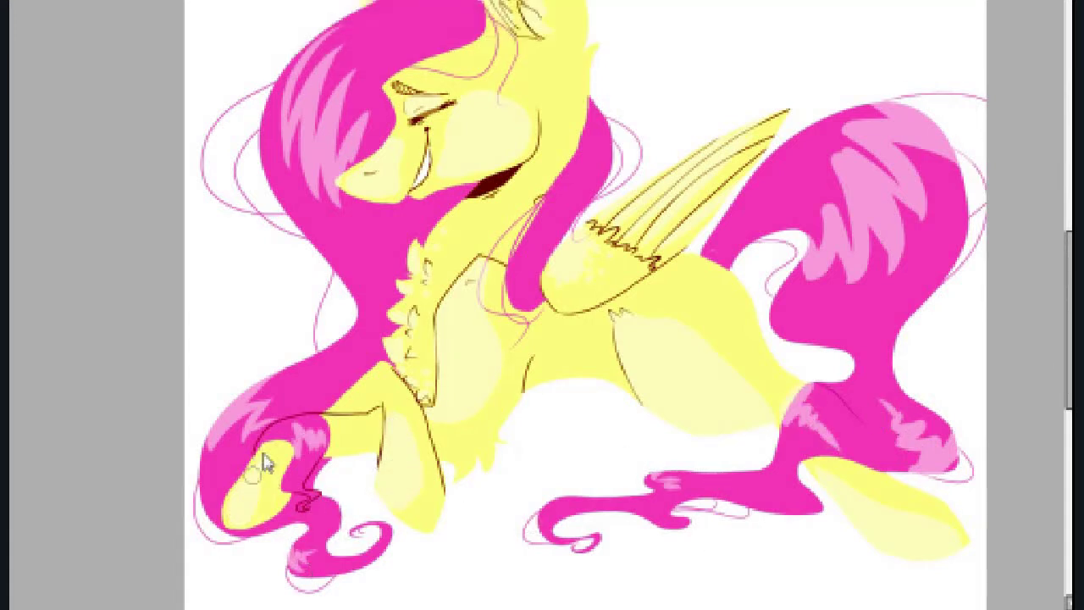
# Soften the pale yellow highlights on the cheek, ear, chest, thigh and forelegs so they fade into the yellow coat
pyautogui.scroll(3, 266, 460)
pyautogui.hotkey('ctrl', 'z')
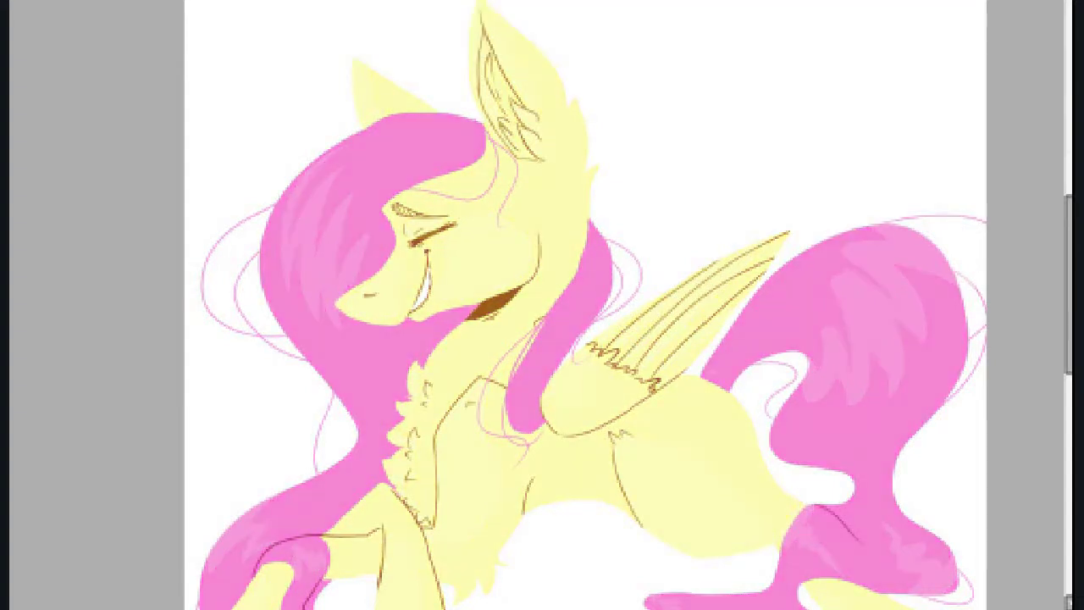
pyautogui.hotkey('ctrl', 'y')
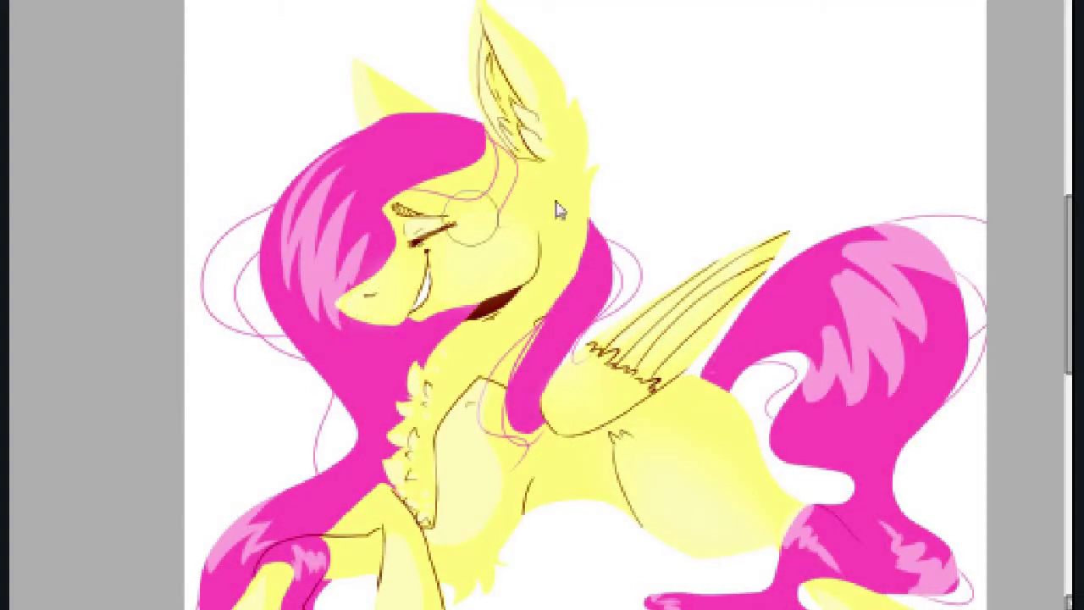
pyautogui.scroll(-3, 514, 328)
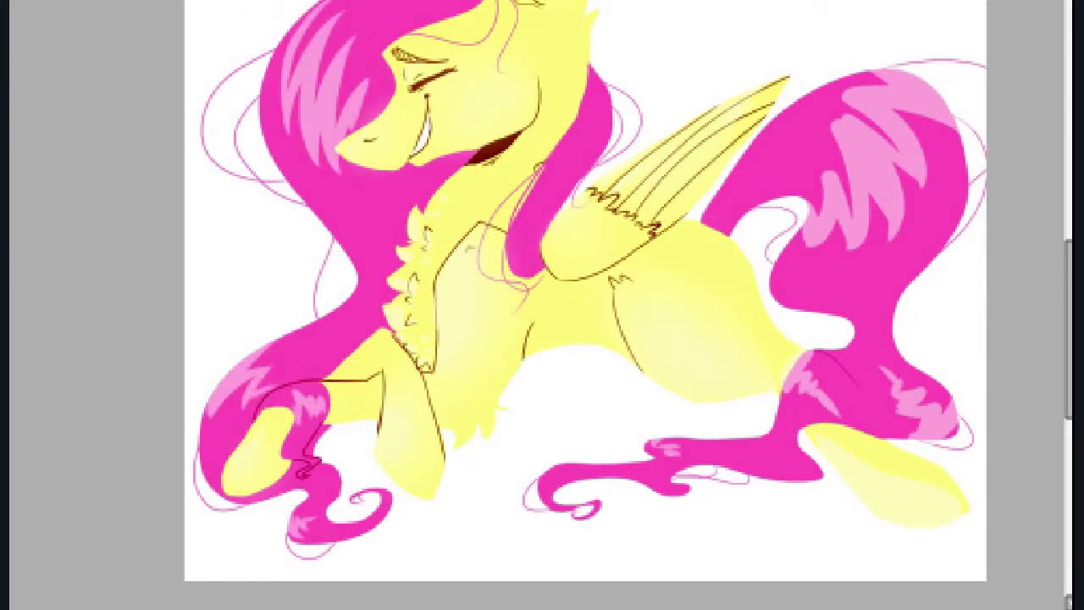
# Try airbrushing bright white glows on the mane, tail, cheek, chest, thigh and lower legs
pyautogui.moveTo(77, 118)
pyautogui.mouseDown()
pyautogui.moveTo(218, 363)
pyautogui.moveTo(912, 41)
pyautogui.moveTo(641, 448)
pyautogui.moveTo(284, 28)
pyautogui.mouseUp()
pyautogui.click(483, 100)
pyautogui.click(457, 283)
pyautogui.click(690, 347)
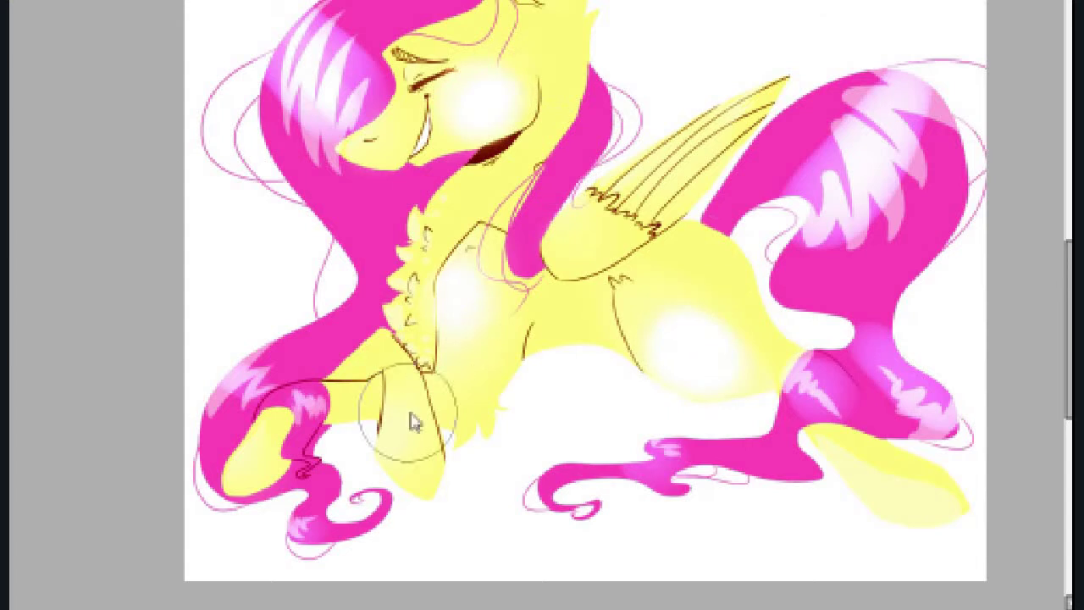
pyautogui.click(246, 464)
pyautogui.click(881, 487)
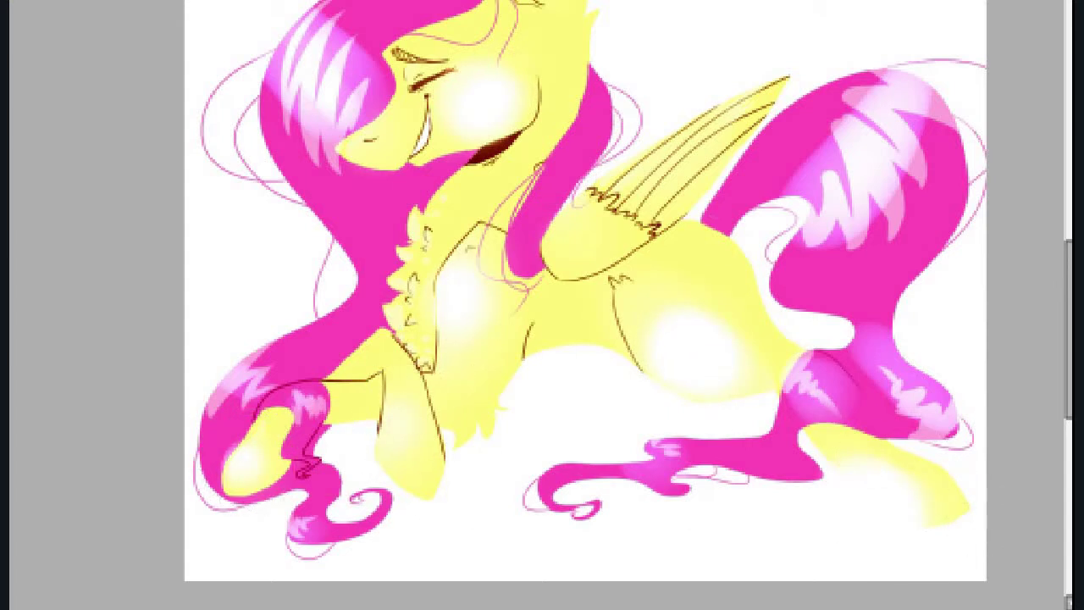
# Tone down the white glows on the hind leg, tail, thigh and cheek
pyautogui.moveTo(867, 485); pyautogui.dragTo(809, 365)
pyautogui.moveTo(887, 396); pyautogui.dragTo(884, 173)
pyautogui.moveTo(847, 140); pyautogui.dragTo(738, 378)
pyautogui.click(487, 148)
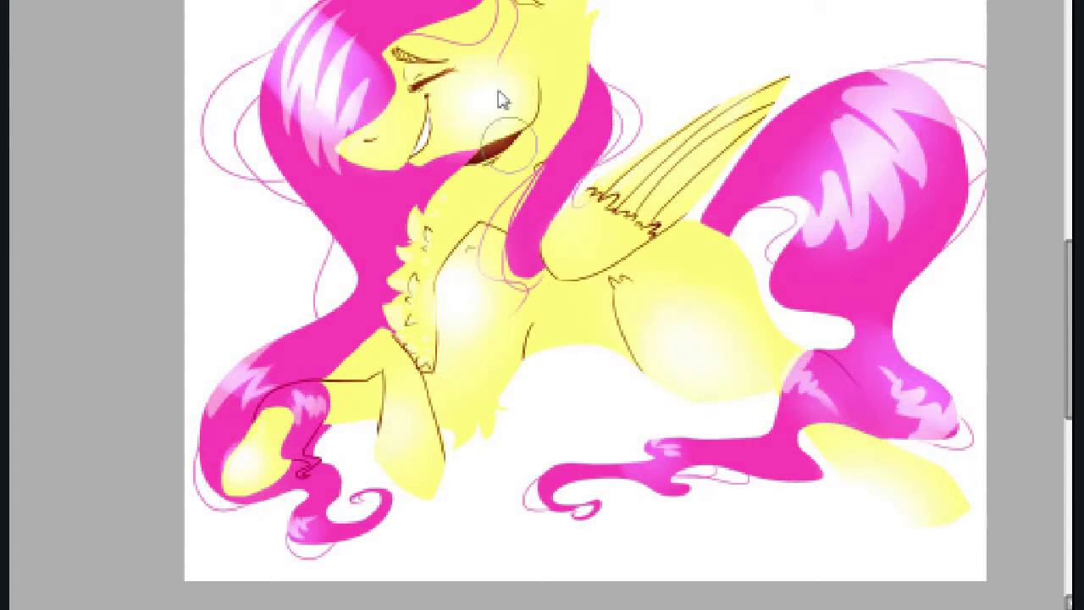
pyautogui.moveTo(499, 100)
pyautogui.mouseDown()
pyautogui.moveTo(322, 110)
pyautogui.moveTo(315, 388)
pyautogui.moveTo(423, 387)
pyautogui.moveTo(856, 169)
pyautogui.mouseUp()
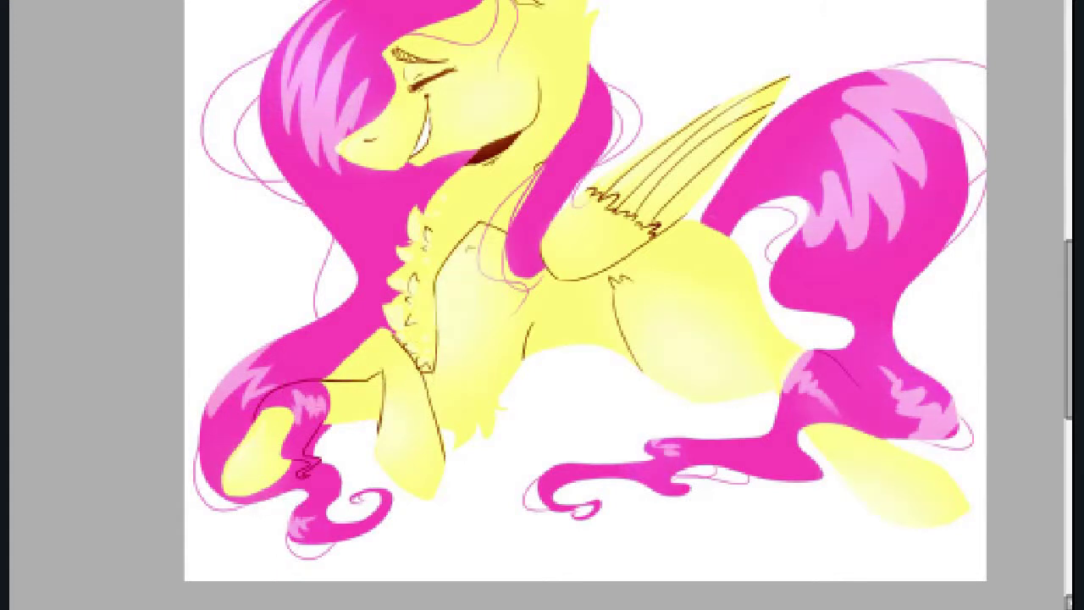
# Airbrush soft white glows across the tail's middle and lower bend and over the mane beside the face and foreleg
pyautogui.scroll(-3, 944, 73)
pyautogui.scroll(3, 949, 97)
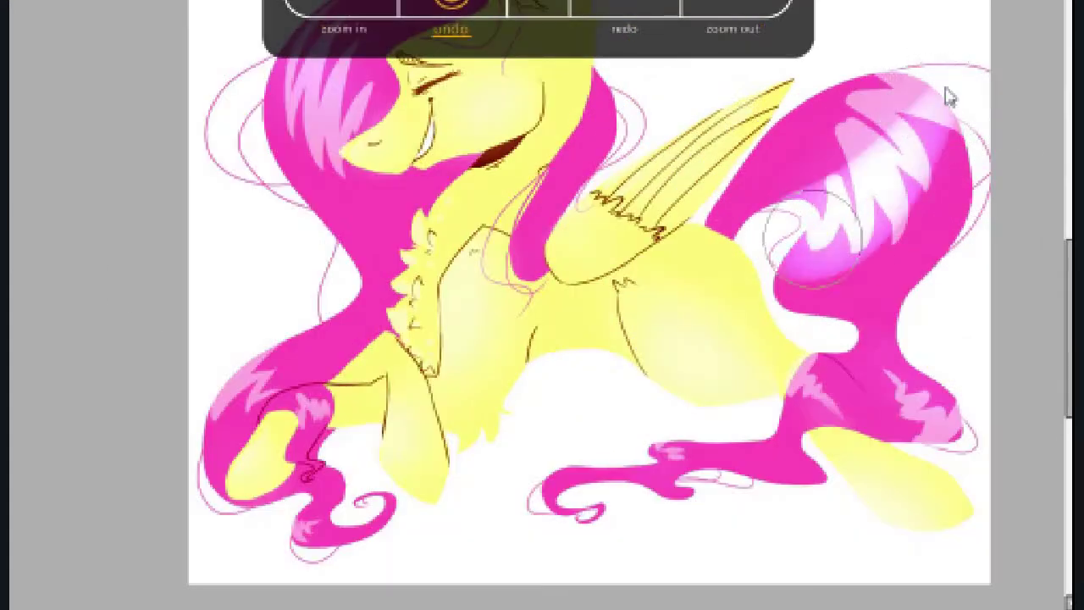
pyautogui.moveTo(949, 97)
pyautogui.mouseDown()
pyautogui.moveTo(783, 268)
pyautogui.moveTo(969, 440)
pyautogui.mouseUp()
pyautogui.moveTo(826, 407)
pyautogui.mouseDown()
pyautogui.moveTo(247, 393)
pyautogui.moveTo(237, 408)
pyautogui.moveTo(363, 179)
pyautogui.moveTo(350, 151)
pyautogui.moveTo(294, 399)
pyautogui.moveTo(316, 408)
pyautogui.moveTo(877, 133)
pyautogui.moveTo(988, 175)
pyautogui.moveTo(871, 362)
pyautogui.moveTo(913, 394)
pyautogui.mouseUp()
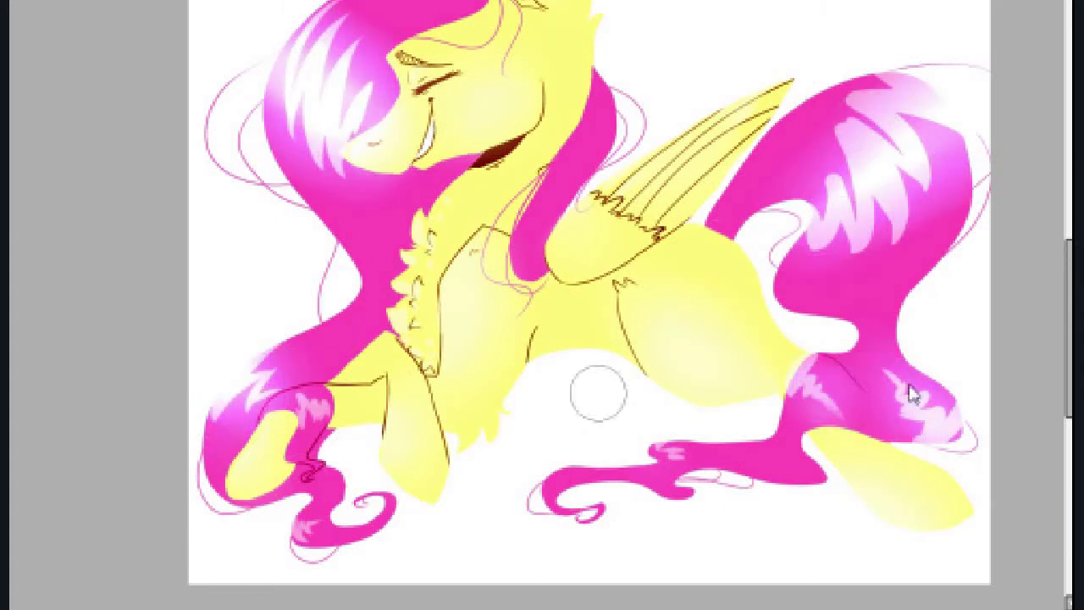
pyautogui.scroll(-3, 589, 292)
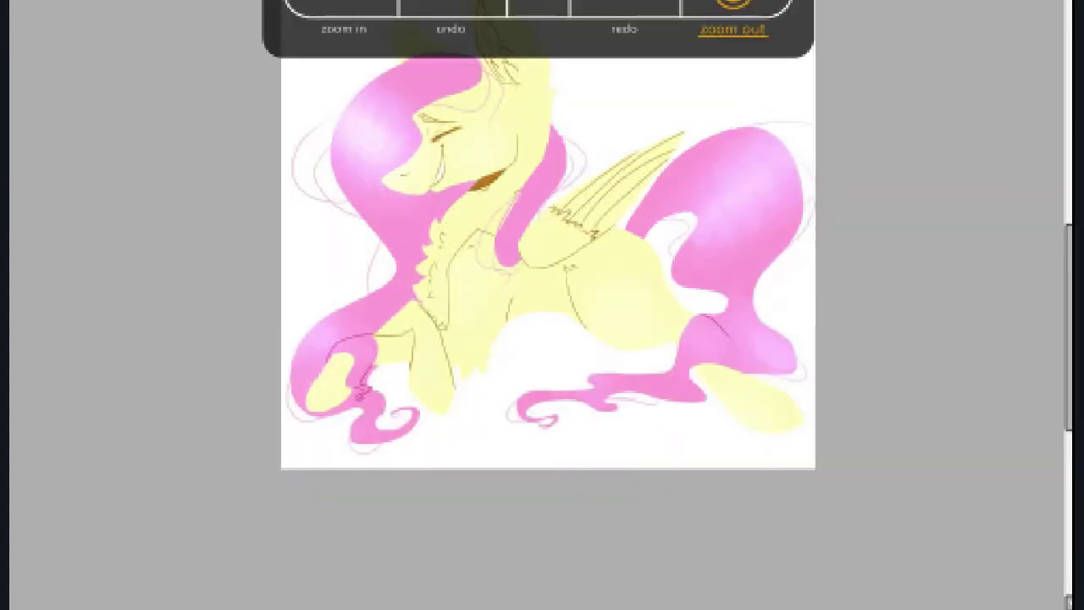
pyautogui.scroll(-1, 1072, 288)
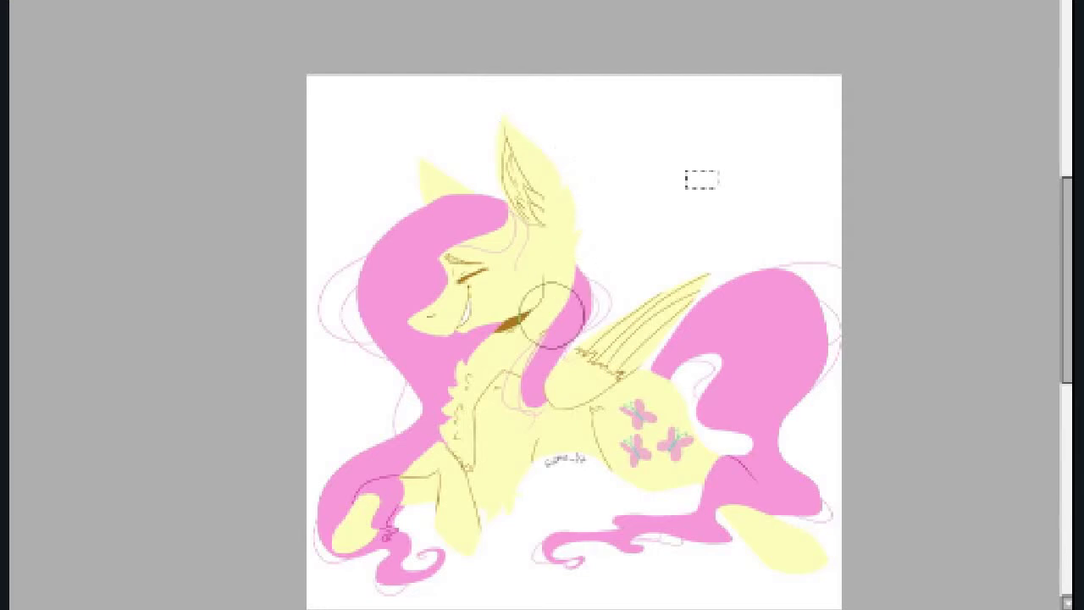
# Airbrush golden-brown shading on both ears, the back of the neck, the forehead under the mane and the eye corner
pyautogui.moveTo(554, 161)
pyautogui.mouseDown()
pyautogui.moveTo(575, 208)
pyautogui.moveTo(579, 271)
pyautogui.moveTo(563, 313)
pyautogui.moveTo(552, 326)
pyautogui.moveTo(511, 264)
pyautogui.moveTo(462, 294)
pyautogui.mouseUp()
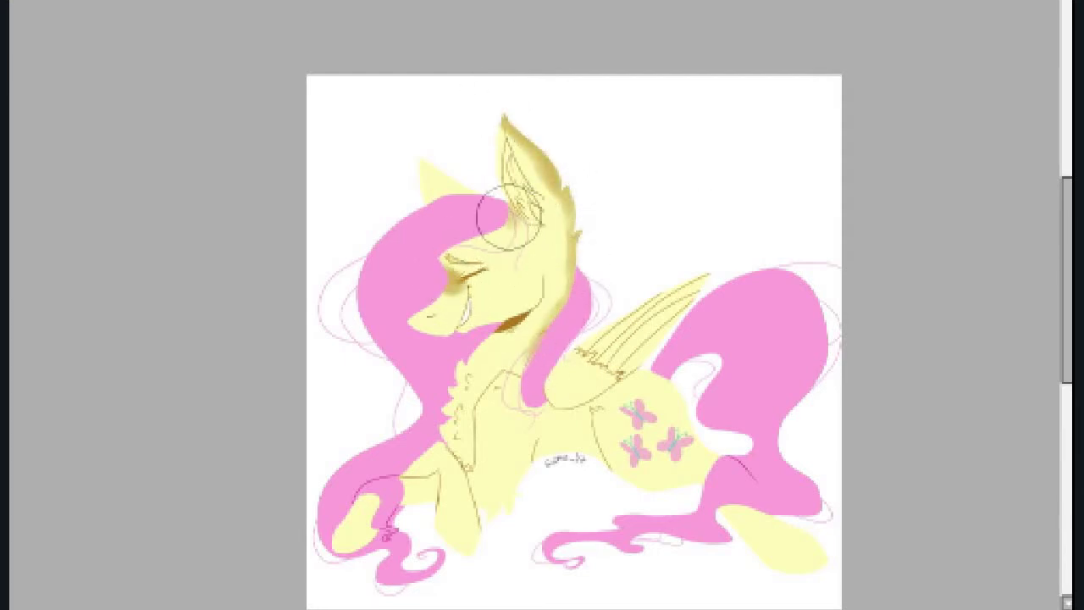
pyautogui.hotkey('ctrl', 'z')
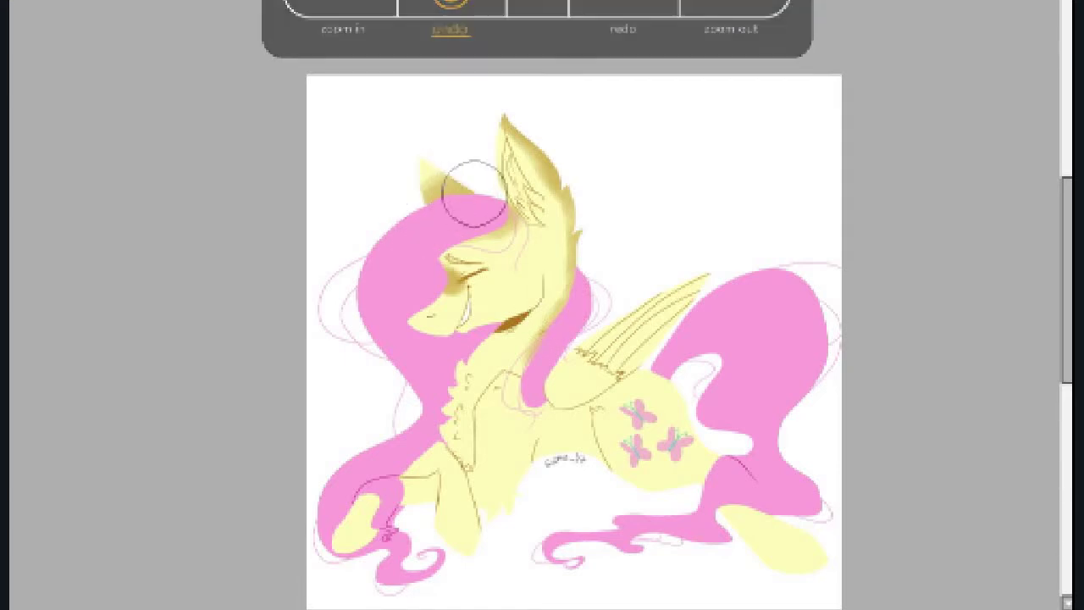
pyautogui.hotkey('ctrl', '+')
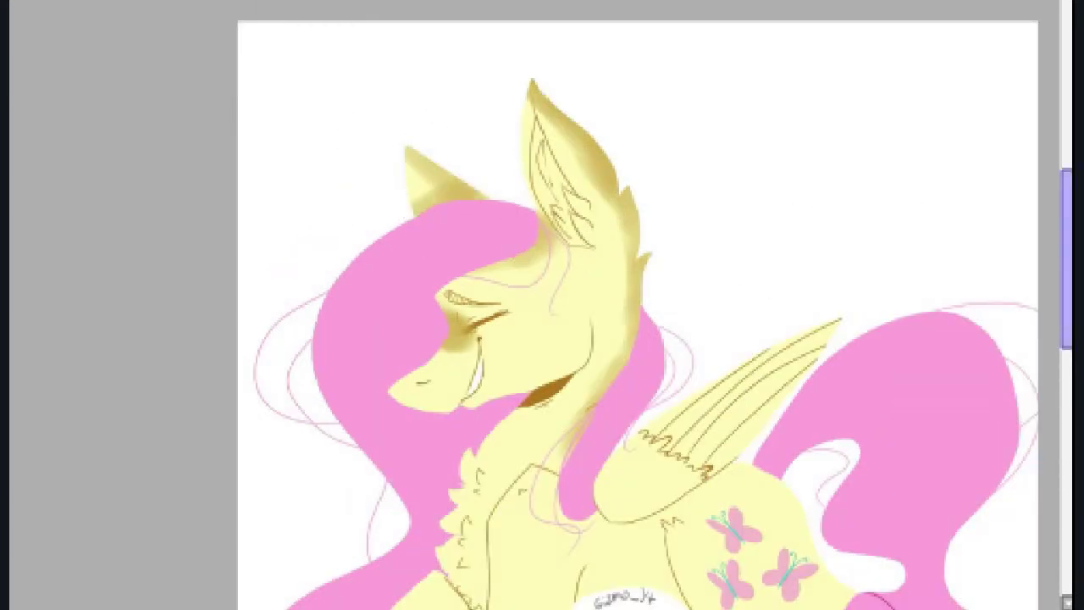
# Shade the throat, chest fluff, belly, back and near foreleg in golden brown
pyautogui.scroll(-3, 636, 305)
pyautogui.moveTo(676, 400)
pyautogui.mouseDown()
pyautogui.moveTo(699, 375)
pyautogui.moveTo(612, 413)
pyautogui.moveTo(559, 388)
pyautogui.moveTo(559, 354)
pyautogui.moveTo(597, 297)
pyautogui.moveTo(495, 365)
pyautogui.moveTo(467, 481)
pyautogui.moveTo(473, 434)
pyautogui.moveTo(582, 292)
pyautogui.moveTo(537, 302)
pyautogui.mouseUp()
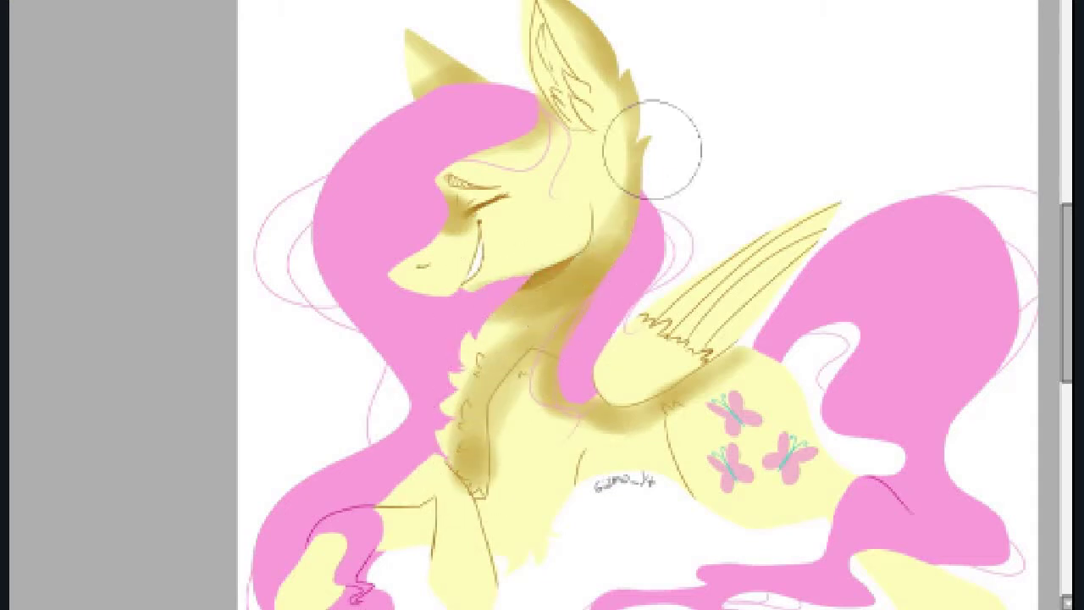
pyautogui.moveTo(439, 479)
pyautogui.mouseDown()
pyautogui.moveTo(479, 537)
pyautogui.moveTo(477, 496)
pyautogui.moveTo(540, 537)
pyautogui.moveTo(549, 469)
pyautogui.moveTo(545, 496)
pyautogui.moveTo(726, 460)
pyautogui.moveTo(685, 515)
pyautogui.moveTo(852, 500)
pyautogui.moveTo(788, 398)
pyautogui.moveTo(726, 388)
pyautogui.moveTo(804, 364)
pyautogui.mouseUp()
# Add golden-brown shading to the haunch, the top of the hind leg and the wing's lower edge
pyautogui.scroll(-2, 854, 368)
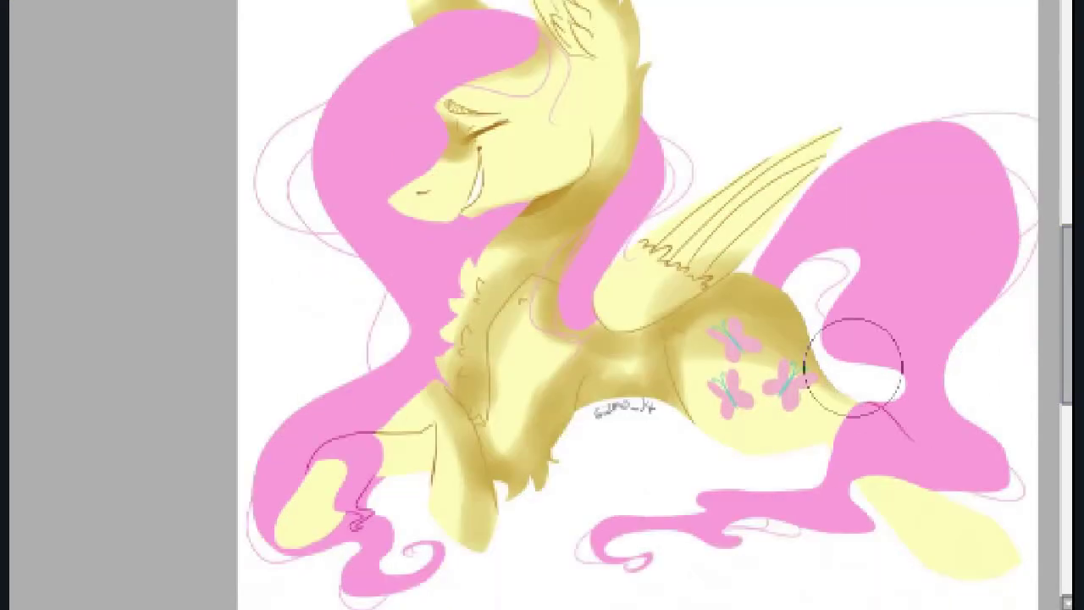
pyautogui.hotkey('ctrl', 'z')
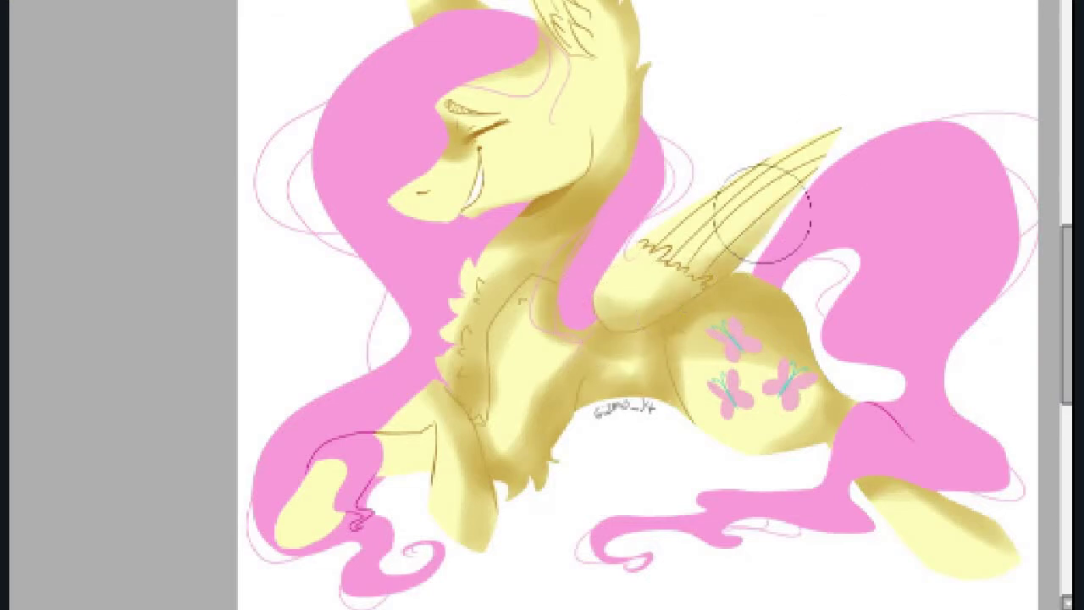
pyautogui.hotkey('ctrl', 'z')
# Shade the forelegs, the underside of the cheek and jaw, and the shoulder edge in golden brown
pyautogui.moveTo(401, 471)
pyautogui.mouseDown()
pyautogui.moveTo(428, 421)
pyautogui.moveTo(415, 451)
pyautogui.moveTo(336, 466)
pyautogui.moveTo(296, 571)
pyautogui.moveTo(442, 481)
pyautogui.mouseUp()
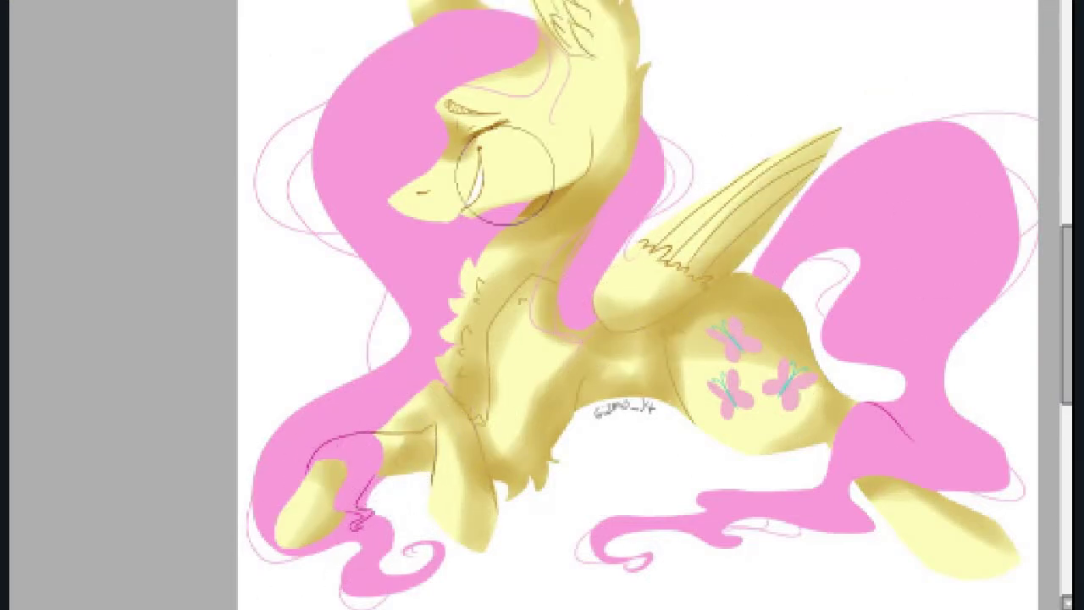
pyautogui.moveTo(557, 194)
pyautogui.mouseDown()
pyautogui.moveTo(552, 181)
pyautogui.moveTo(593, 101)
pyautogui.moveTo(619, 93)
pyautogui.mouseUp()
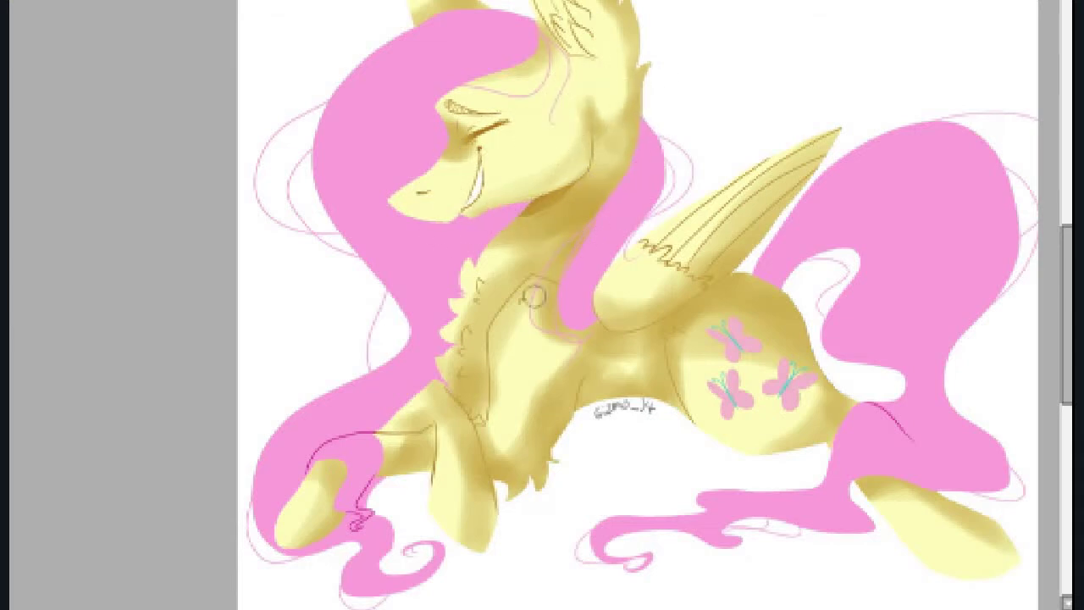
pyautogui.moveTo(523, 299)
pyautogui.mouseDown()
pyautogui.moveTo(483, 424)
pyautogui.moveTo(525, 431)
pyautogui.moveTo(569, 347)
pyautogui.moveTo(604, 374)
pyautogui.mouseUp()
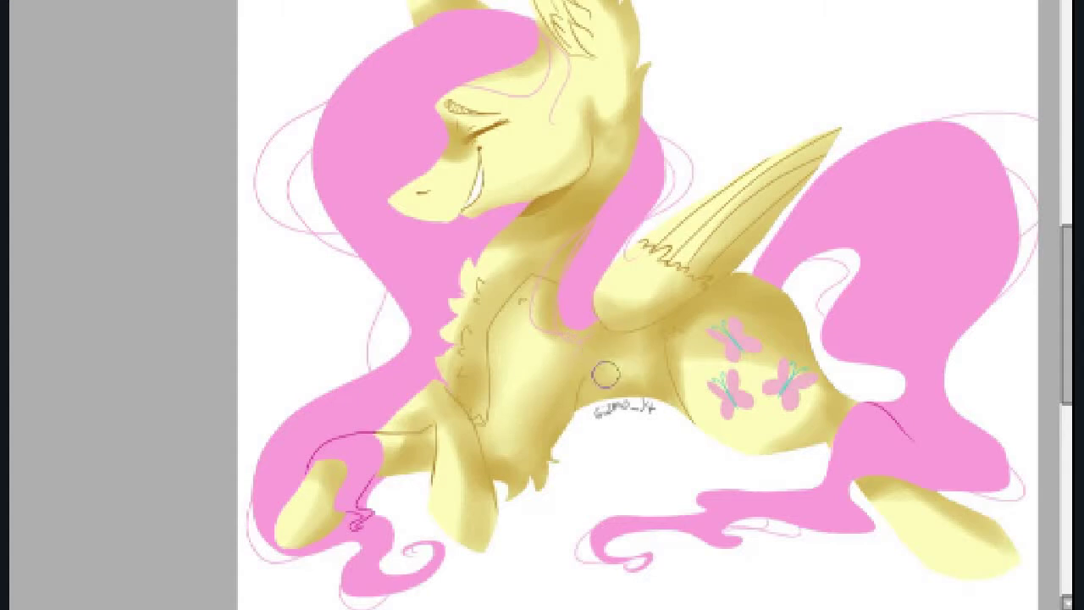
# Paint pale yellow highlights on the shoulder, the middle of the belly, the far foreleg and its hoof
pyautogui.scroll(3, 348, 346)
pyautogui.moveTo(666, 387)
pyautogui.mouseDown()
pyautogui.moveTo(446, 323)
pyautogui.moveTo(433, 397)
pyautogui.moveTo(462, 334)
pyautogui.moveTo(433, 403)
pyautogui.mouseUp()
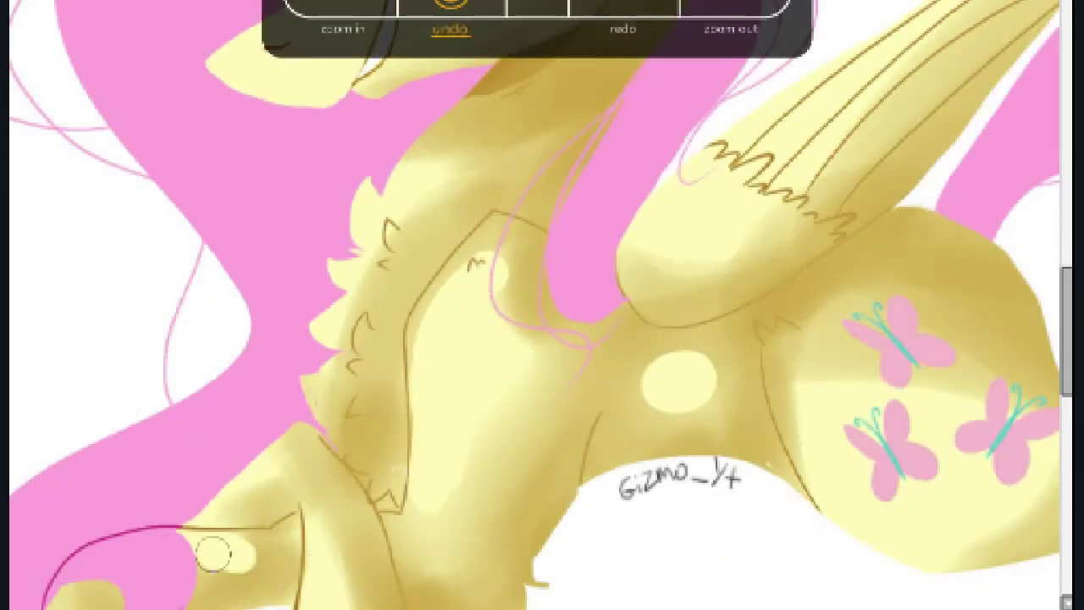
pyautogui.moveTo(212, 552); pyautogui.dragTo(221, 555)
pyautogui.scroll(-3, 542, 339)
pyautogui.scroll(-3, 542, 338)
pyautogui.moveTo(300, 474)
pyautogui.mouseDown()
pyautogui.moveTo(242, 503)
pyautogui.moveTo(259, 584)
pyautogui.mouseUp()
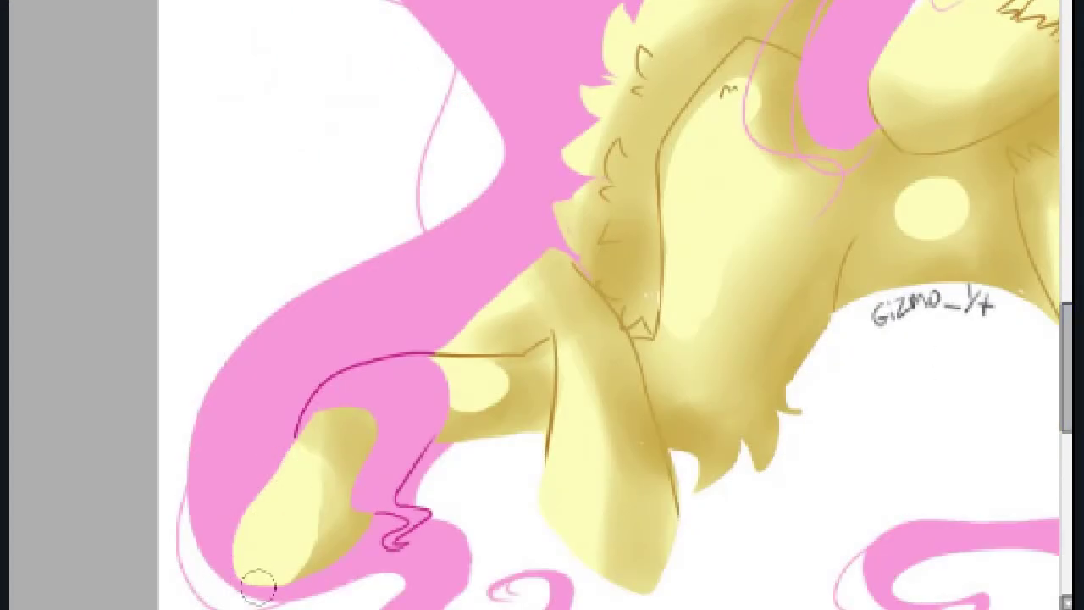
# Add a pale yellow highlight to the far ear and blend the shading on the ears, eye corner and neck
pyautogui.scroll(3, 260, 583)
pyautogui.scroll(5, 641, 263)
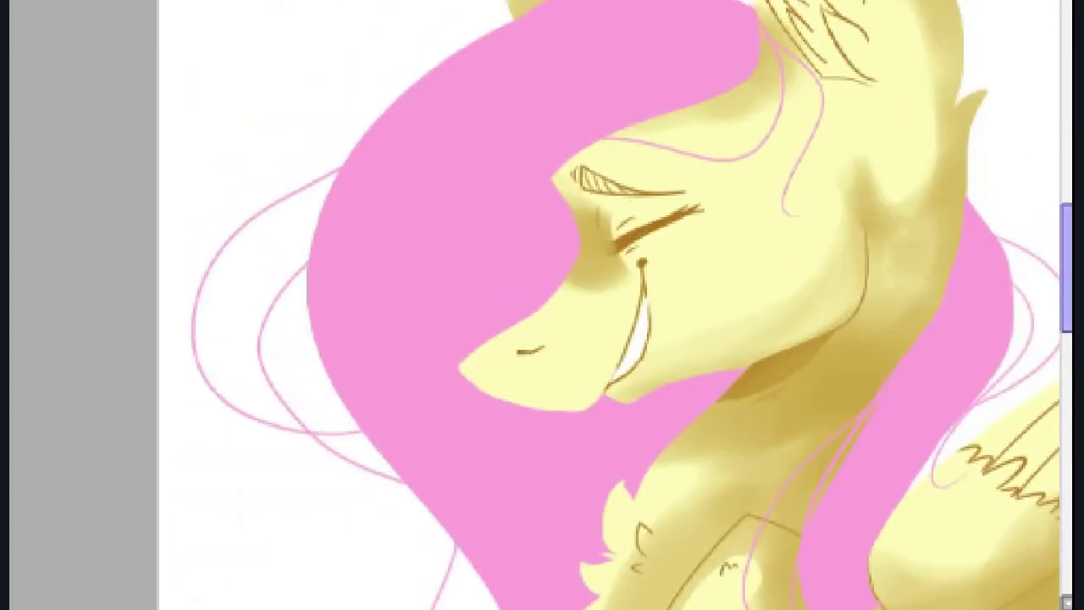
pyautogui.scroll(3, 863, 293)
pyautogui.moveTo(503, 112); pyautogui.dragTo(527, 197)
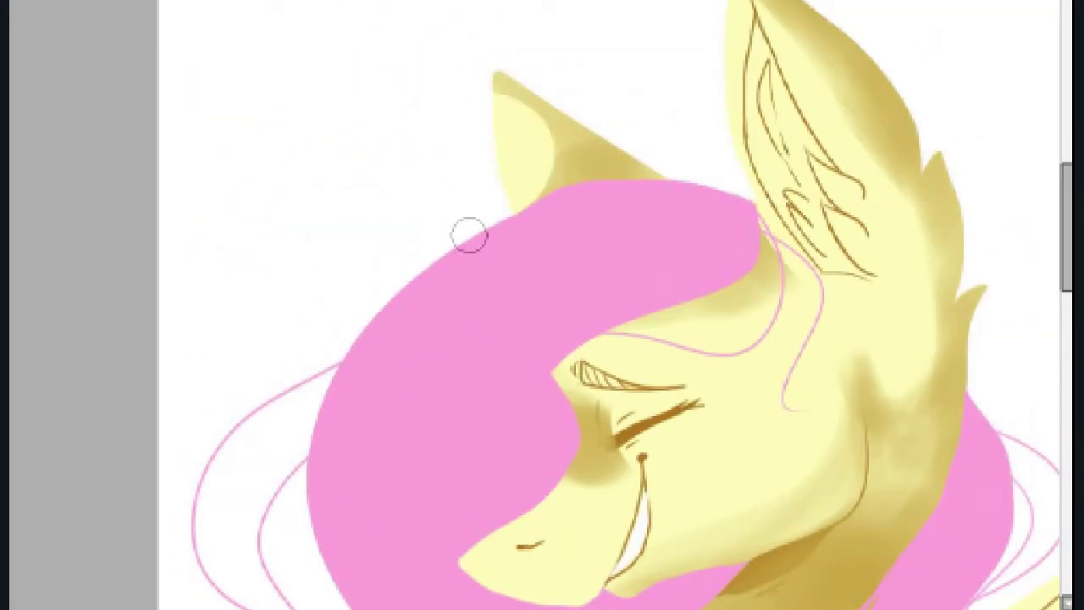
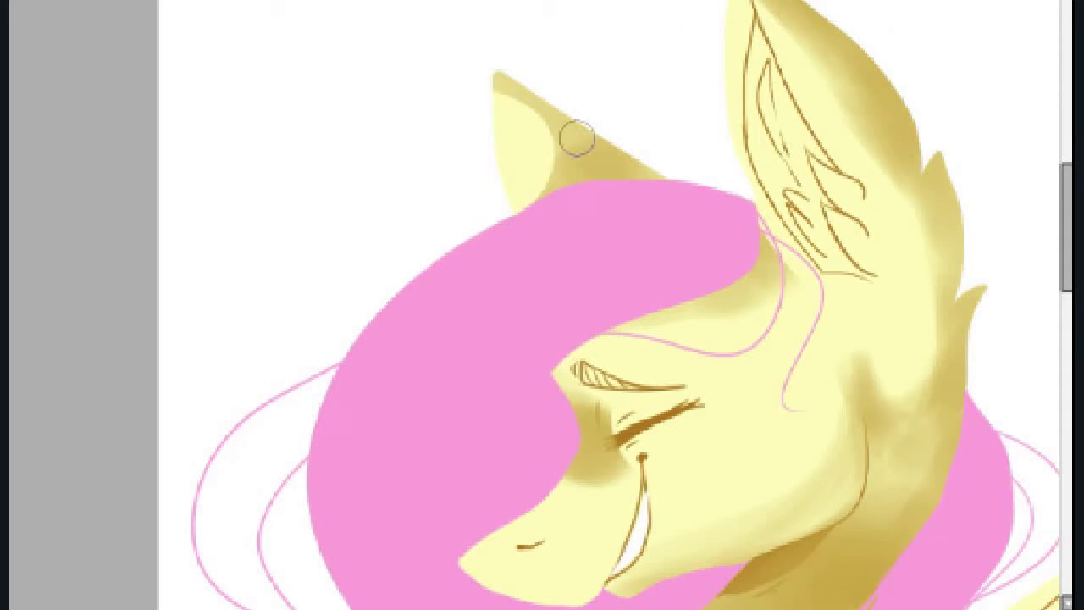
pyautogui.hotkey('ctrl', 'z')
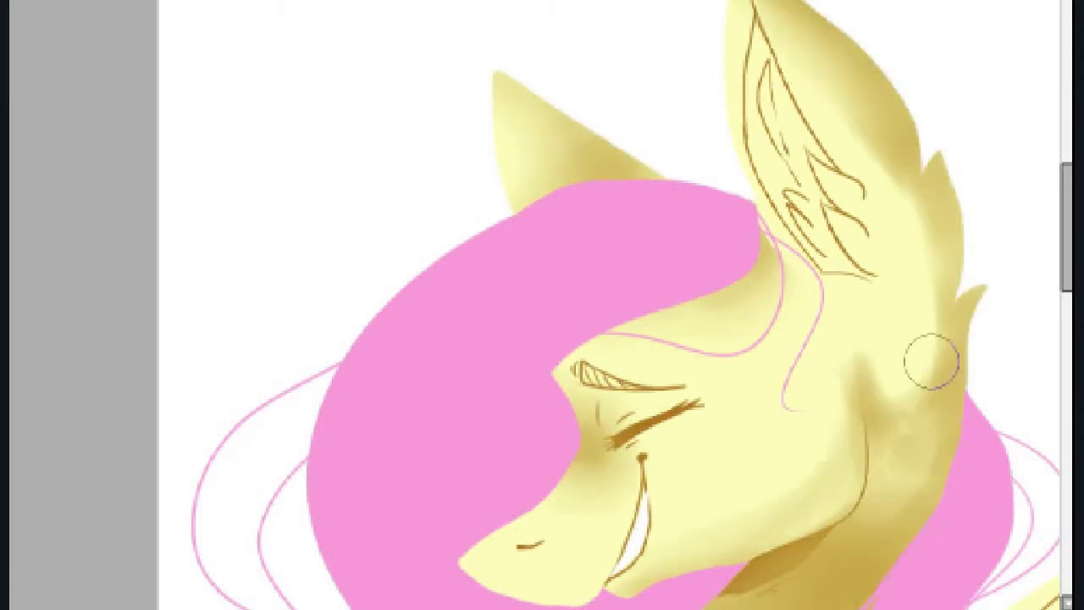
pyautogui.moveTo(885, 377); pyautogui.dragTo(856, 432)
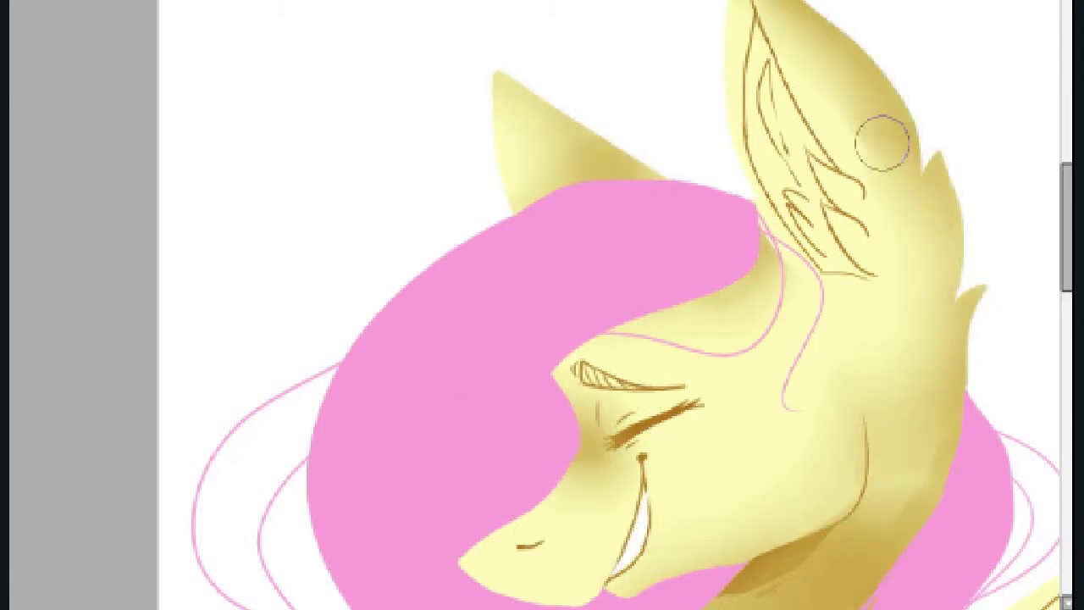
# Blend the brown shading and pale highlights smoothly across the chest, shoulder, belly and forelegs
pyautogui.scroll(-5, 686, 270)
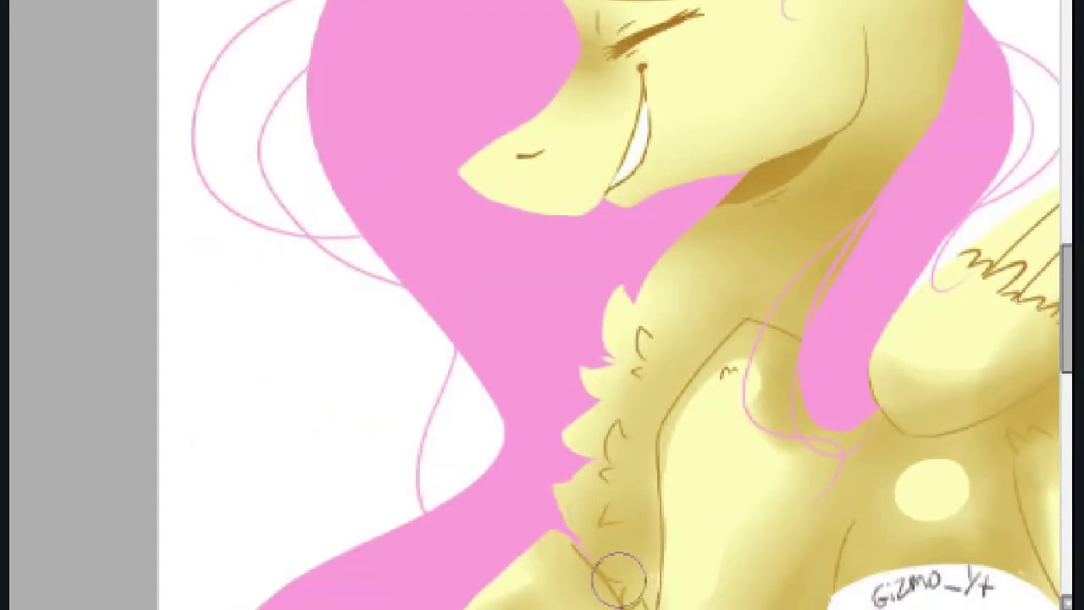
pyautogui.scroll(-2, 900, 319)
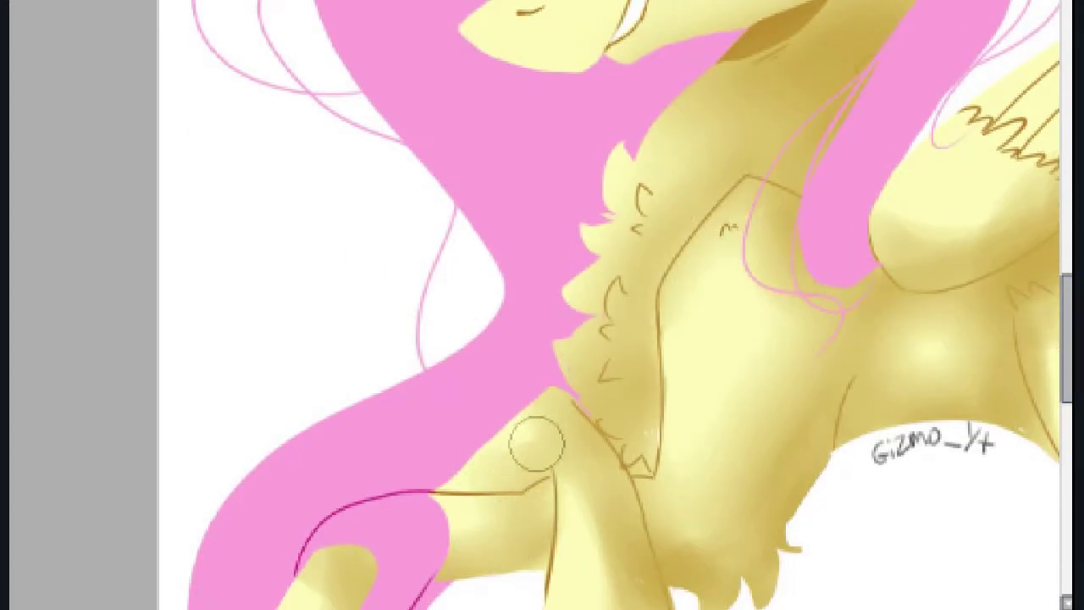
pyautogui.scroll(-3, 627, 573)
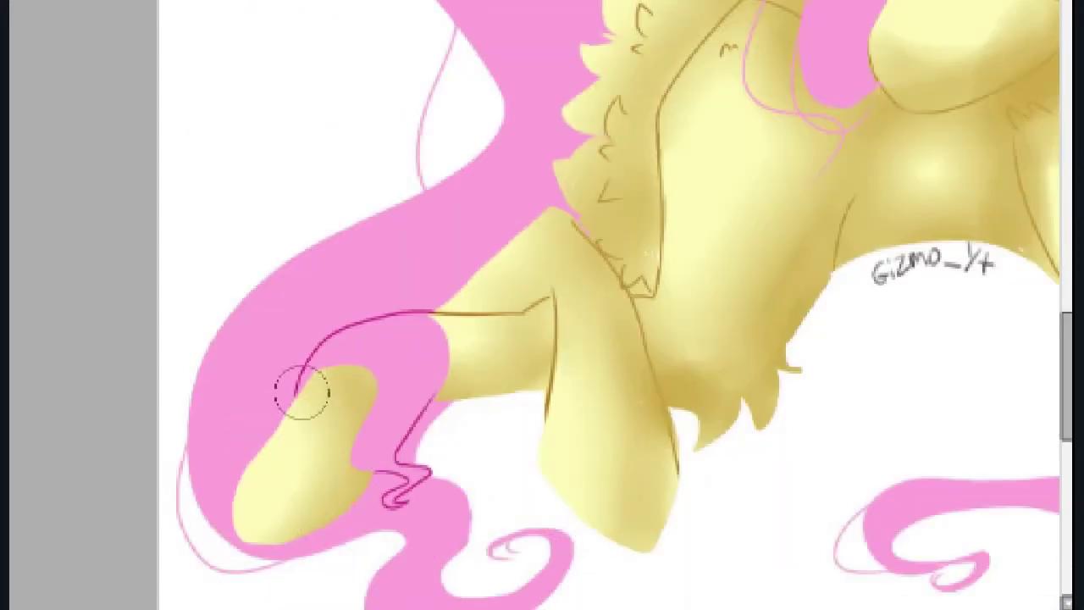
# Blend the shading on the wing, haunch, hind leg and belly into smooth gradients
pyautogui.hscroll(4, 680, 383)
pyautogui.hscroll(3, 774, 213)
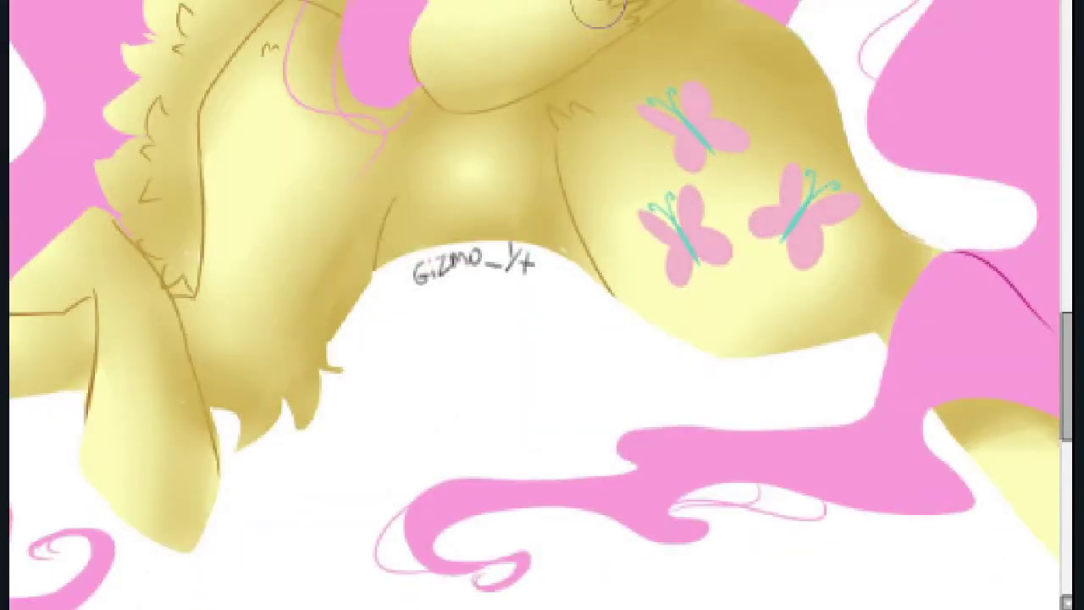
pyautogui.scroll(4, 865, 60)
pyautogui.scroll(-5, 931, 253)
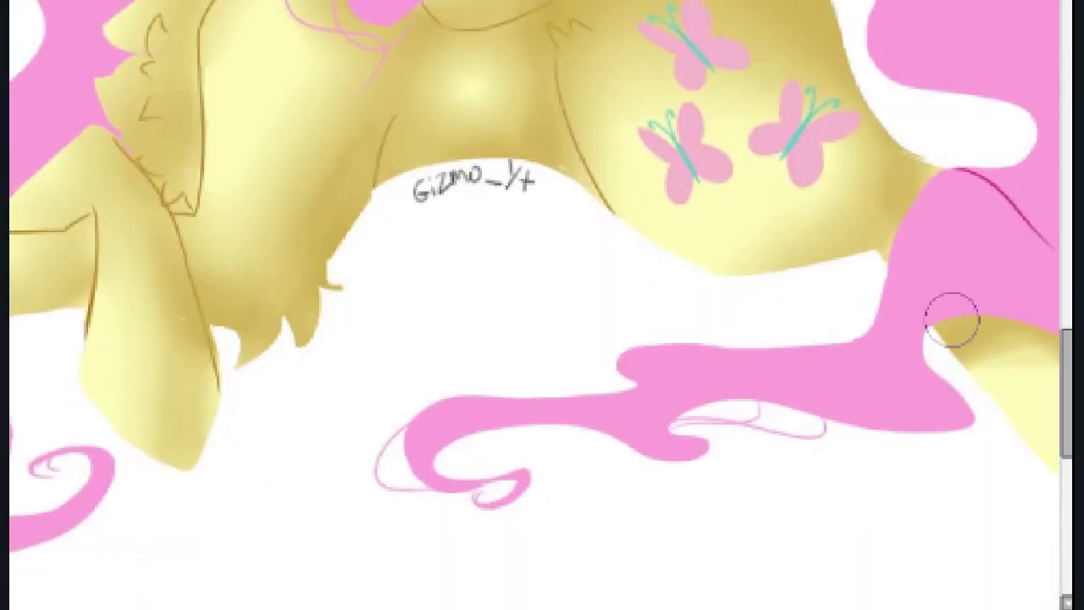
pyautogui.hscroll(5, 604, 540)
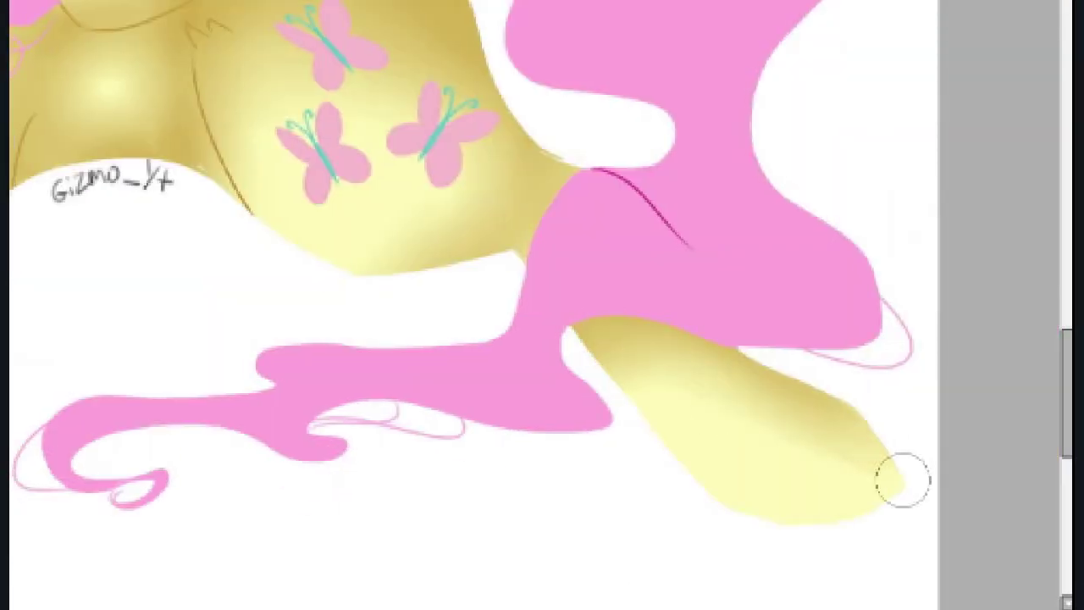
pyautogui.hscroll(-7, 713, 529)
pyautogui.hscroll(1, 666, 93)
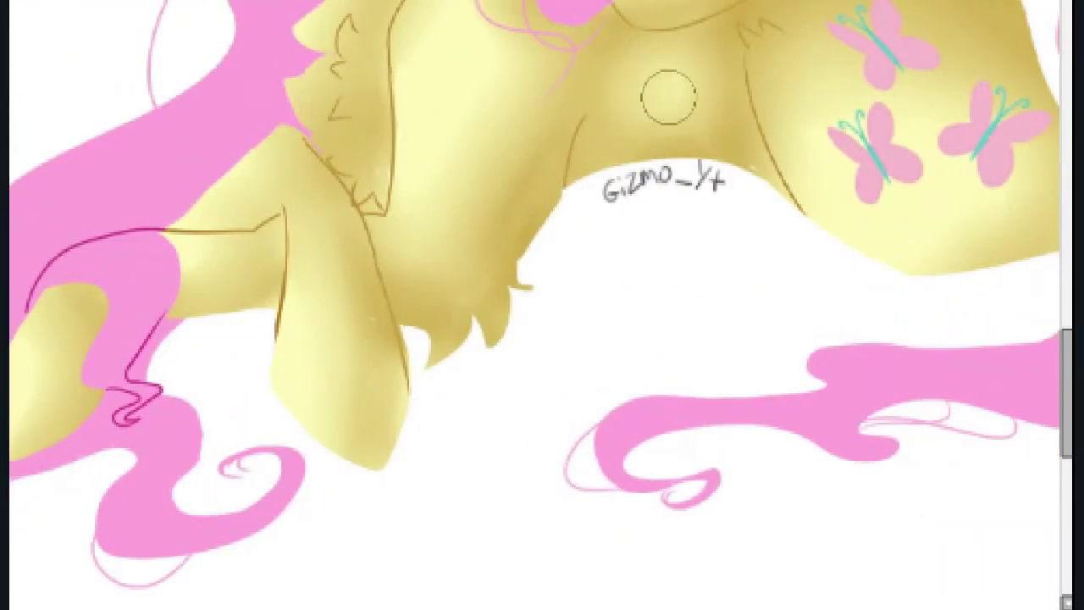
pyautogui.scroll(5, 924, 235)
pyautogui.hotkey('ctrl', '-')
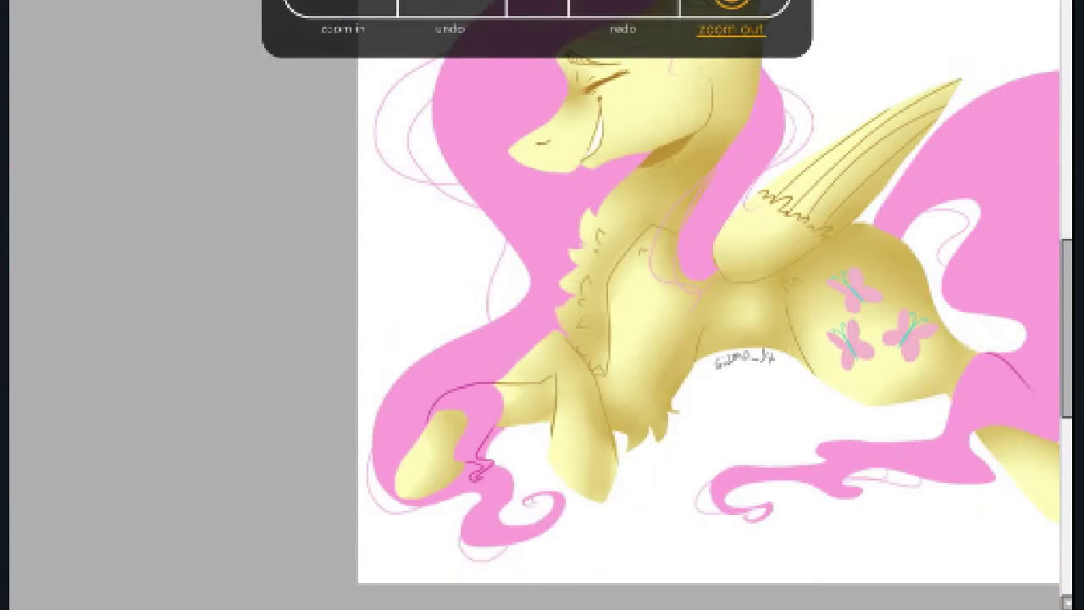
# Paint pale yellow highlights along the chest fluff and blend them into the surrounding shading
pyautogui.hotkey('ctrl', '+')
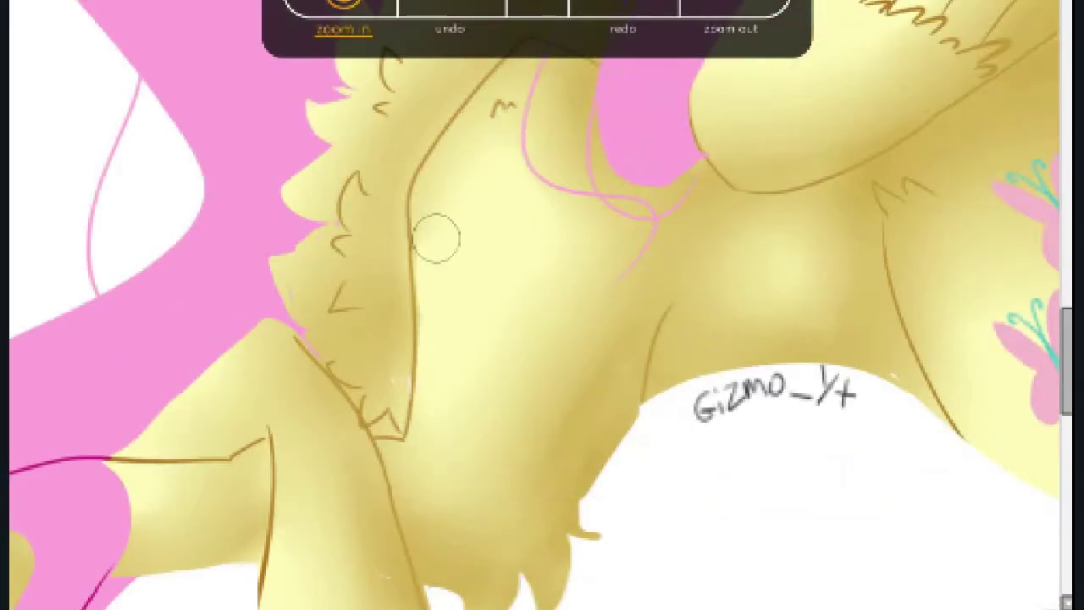
pyautogui.moveTo(360, 284)
pyautogui.mouseDown()
pyautogui.moveTo(304, 278)
pyautogui.moveTo(293, 256)
pyautogui.moveTo(301, 186)
pyautogui.mouseUp()
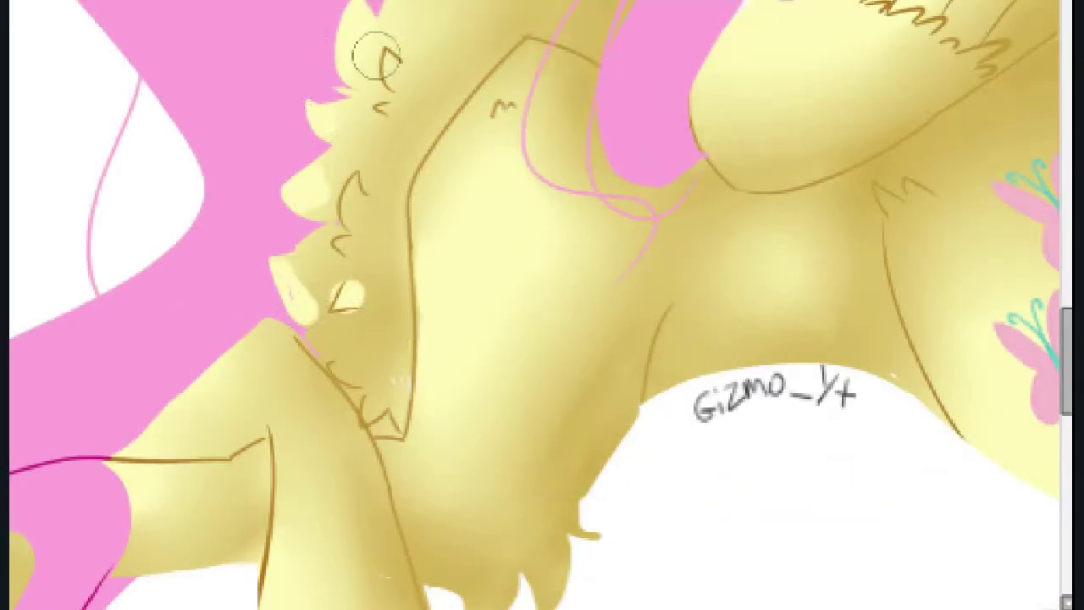
pyautogui.hotkey('ctrl', 'z')
pyautogui.moveTo(385, 76)
pyautogui.mouseDown()
pyautogui.moveTo(351, 222)
pyautogui.moveTo(351, 332)
pyautogui.moveTo(372, 403)
pyautogui.moveTo(398, 409)
pyautogui.moveTo(349, 366)
pyautogui.moveTo(342, 92)
pyautogui.mouseUp()
pyautogui.moveTo(366, 360)
pyautogui.mouseDown()
pyautogui.moveTo(388, 424)
pyautogui.moveTo(346, 254)
pyautogui.mouseUp()
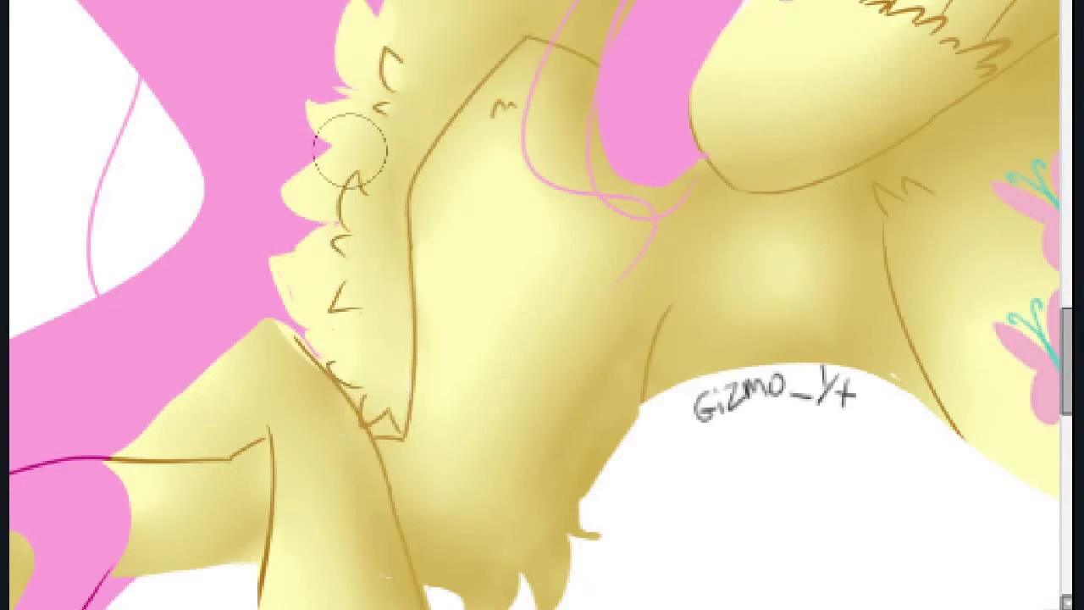
pyautogui.hotkey('ctrl', '-')
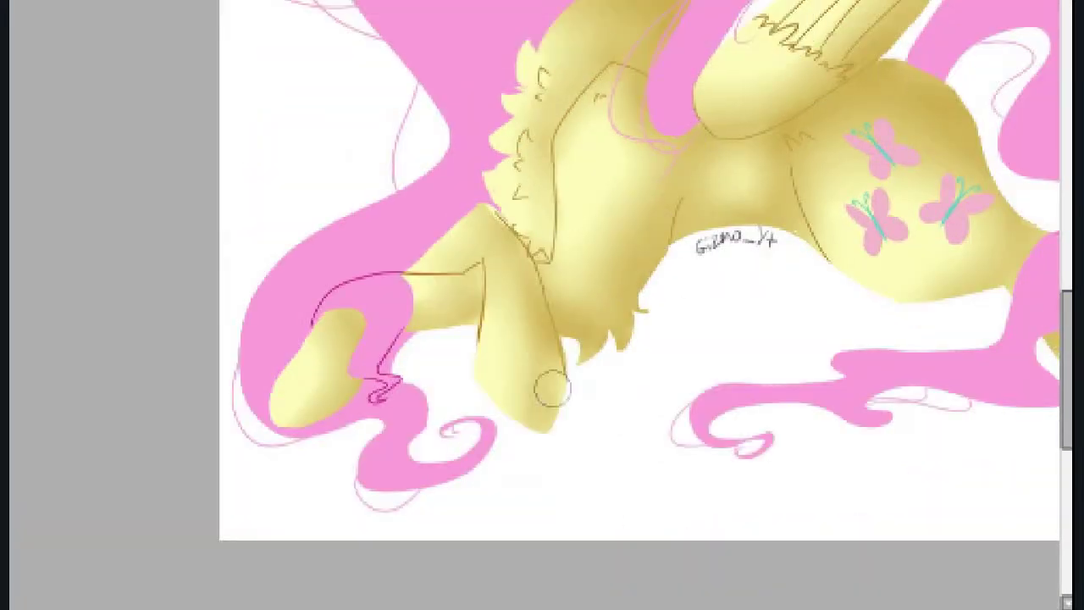
# Soften the contrast of the body shading and add pale highlights to the chest fluff, shoulder and forelegs
pyautogui.hscroll(5, 597, 499)
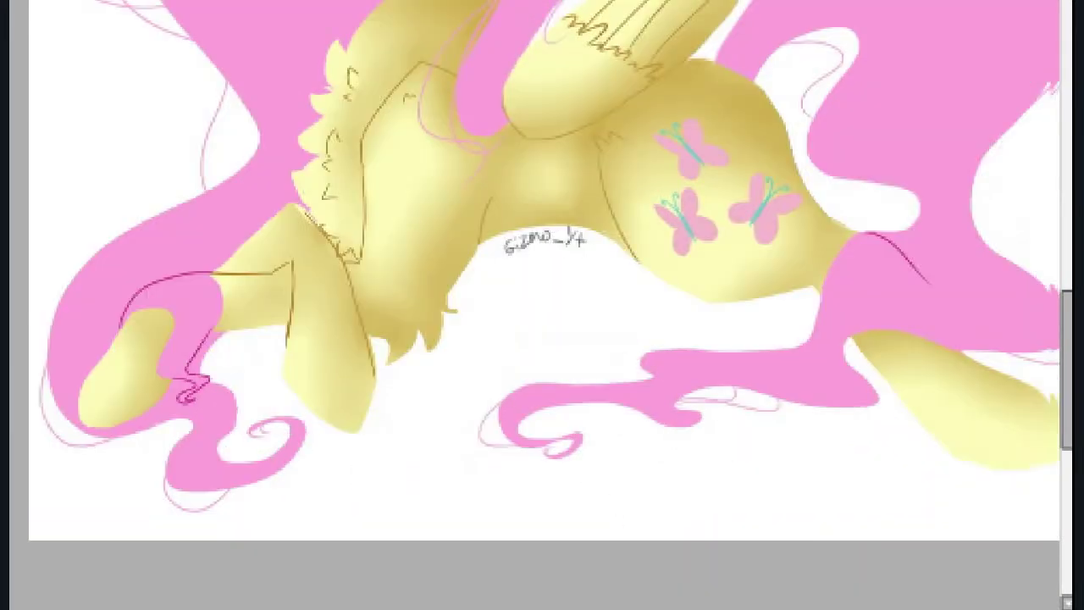
pyautogui.scroll(3, 765, 354)
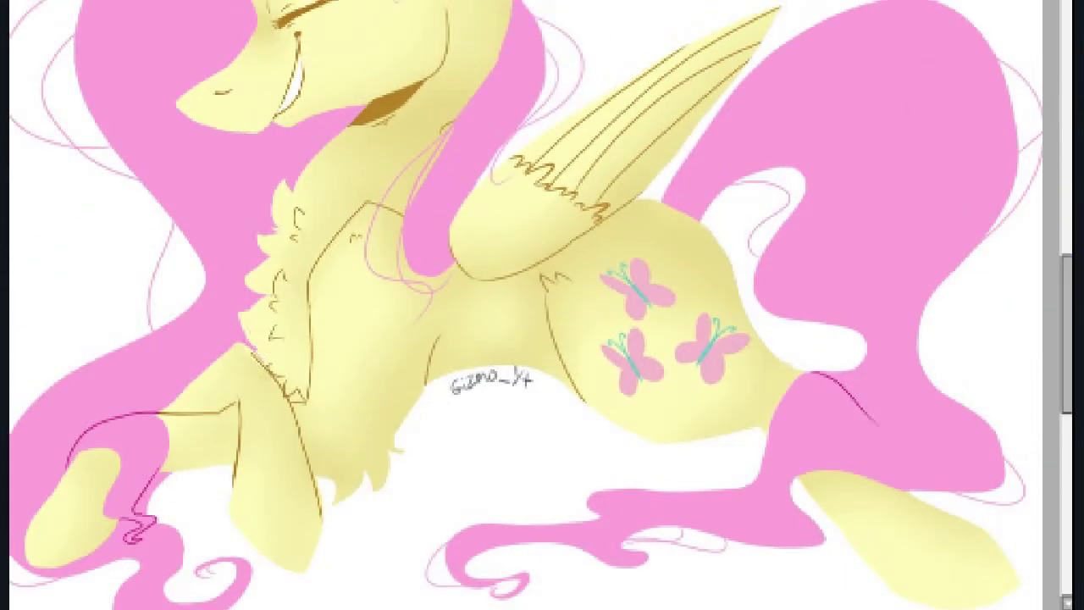
pyautogui.hotkey('ctrl', 'z')
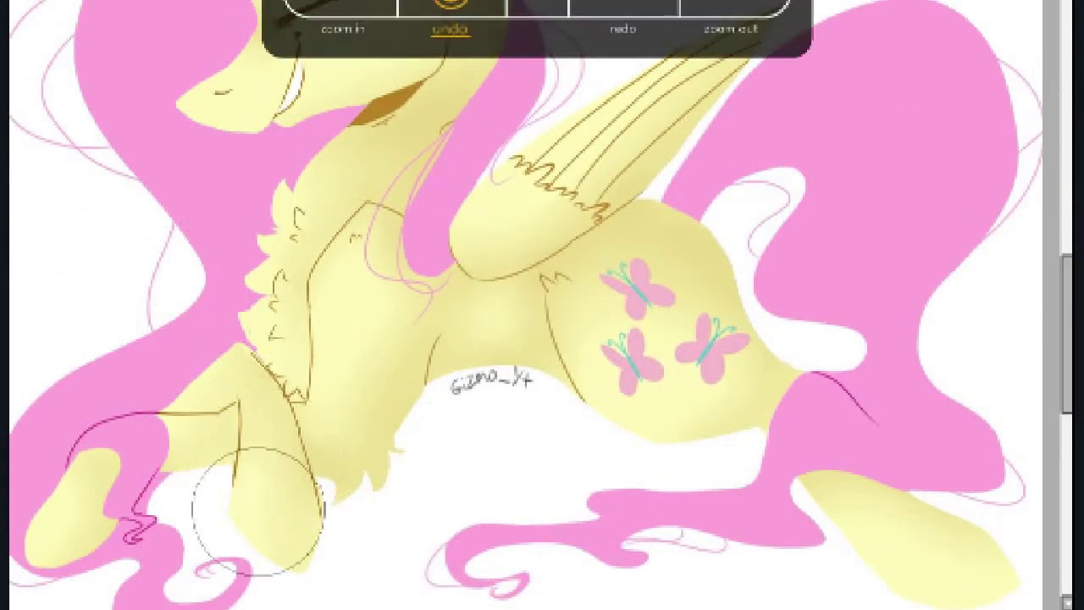
pyautogui.hotkey('ctrl', 'z')
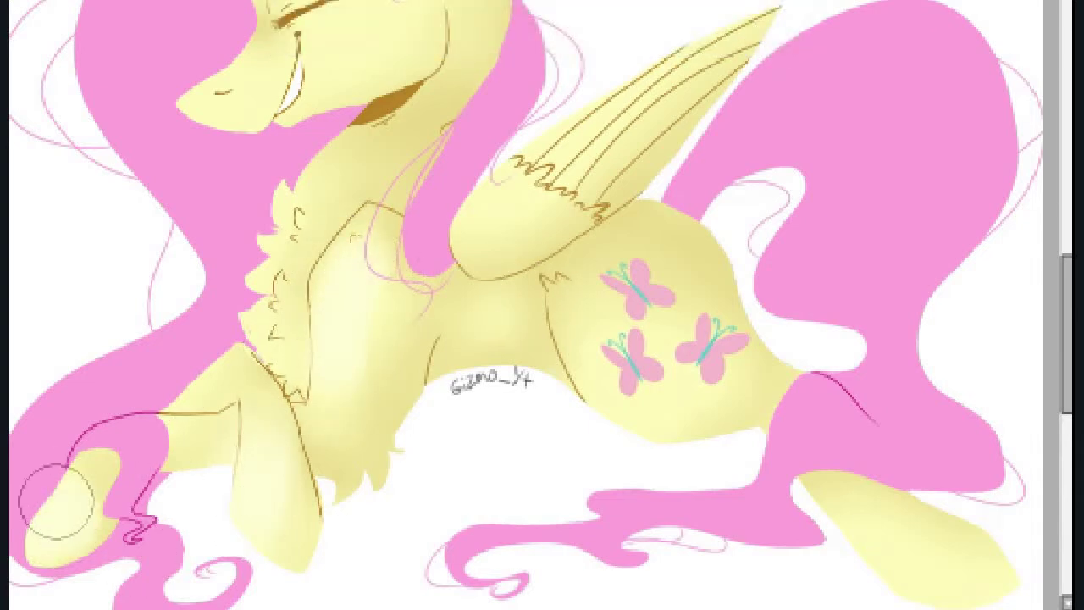
pyautogui.hotkey('ctrl', 'z')
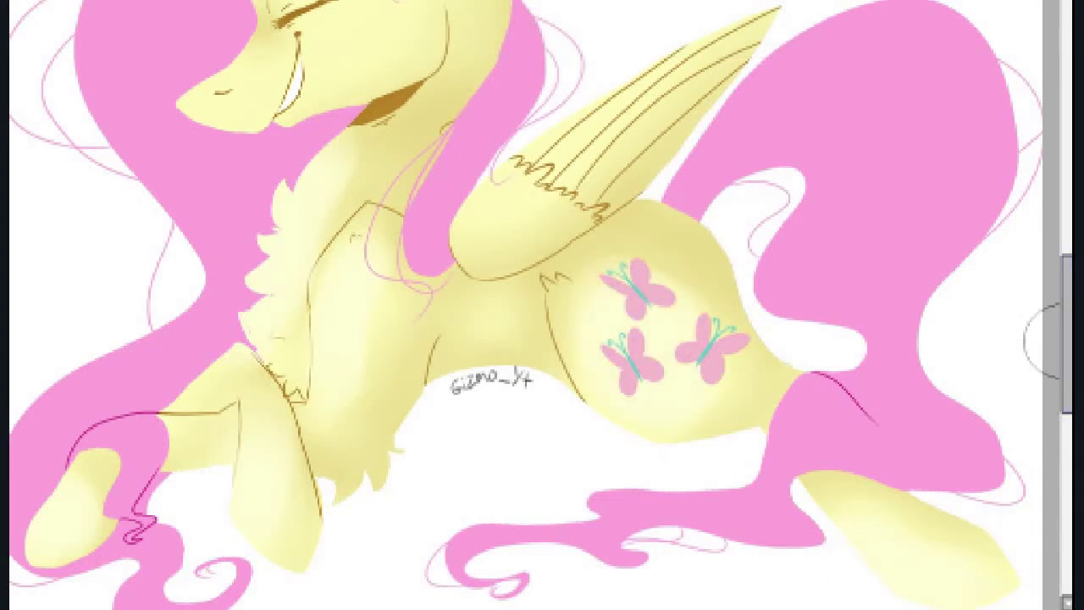
# Add soft pale highlights to the cheek, muzzle and ears, and restore the covered brown detail lines over them
pyautogui.scroll(2, 364, 103)
pyautogui.scroll(6, 415, 136)
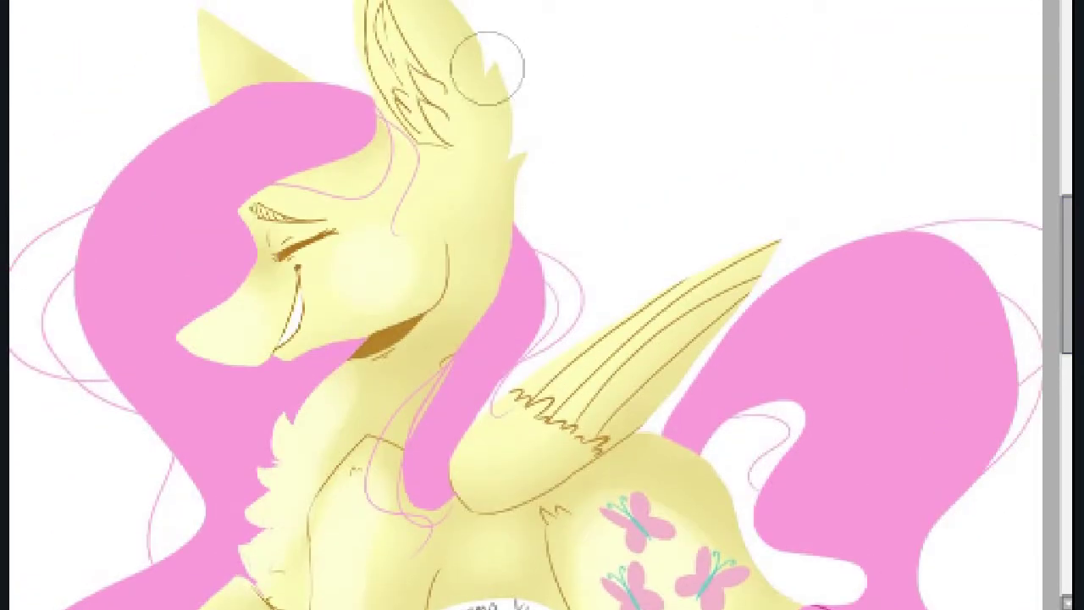
pyautogui.hotkey('ctrl', 'z')
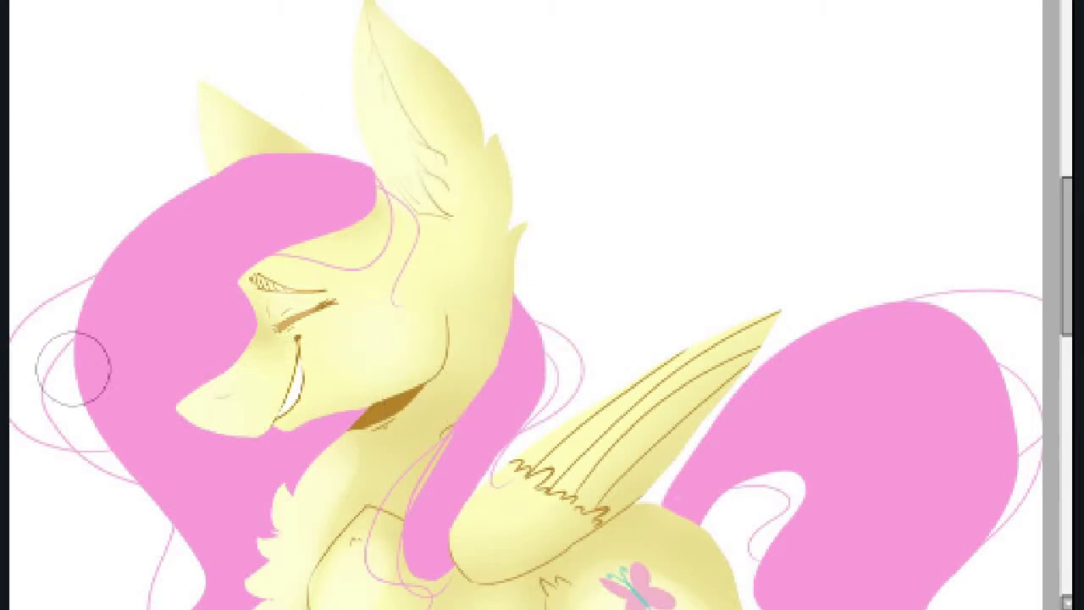
pyautogui.scroll(-7, 1039, 264)
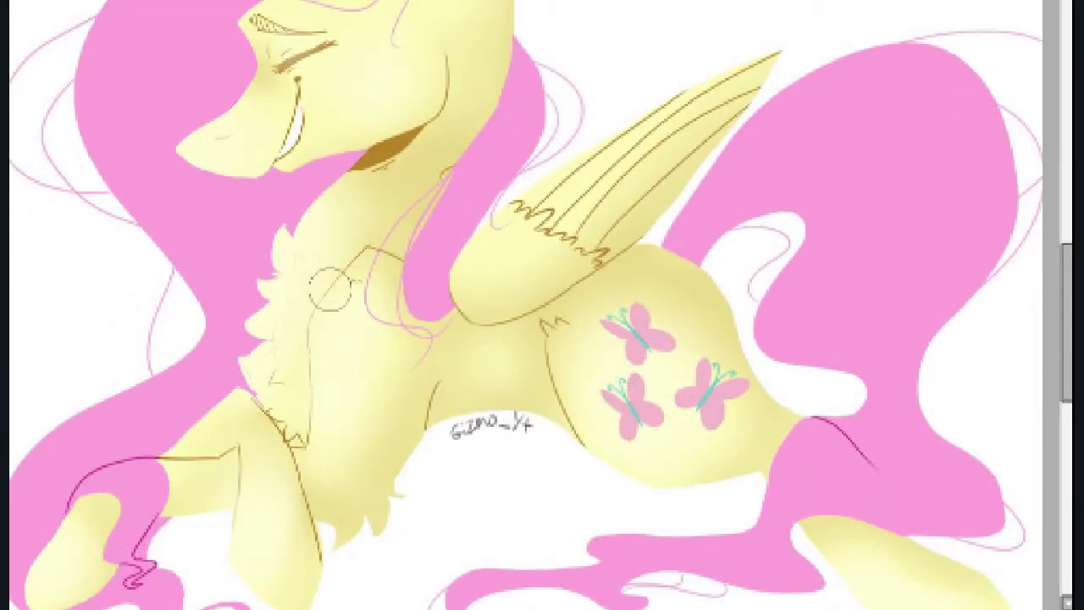
pyautogui.scroll(-3, 916, 425)
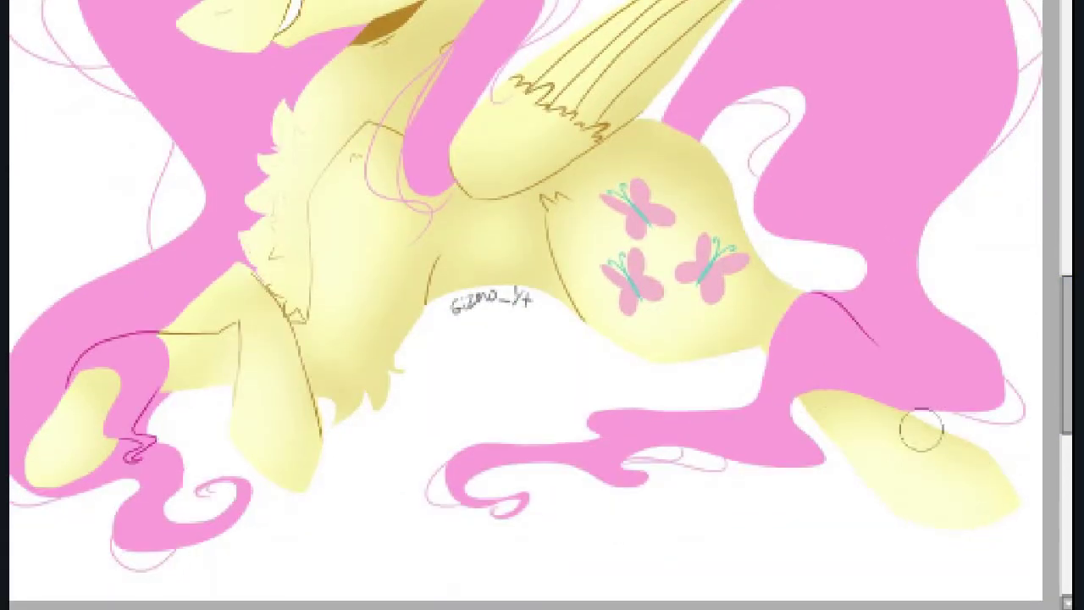
pyautogui.scroll(6, 525, 305)
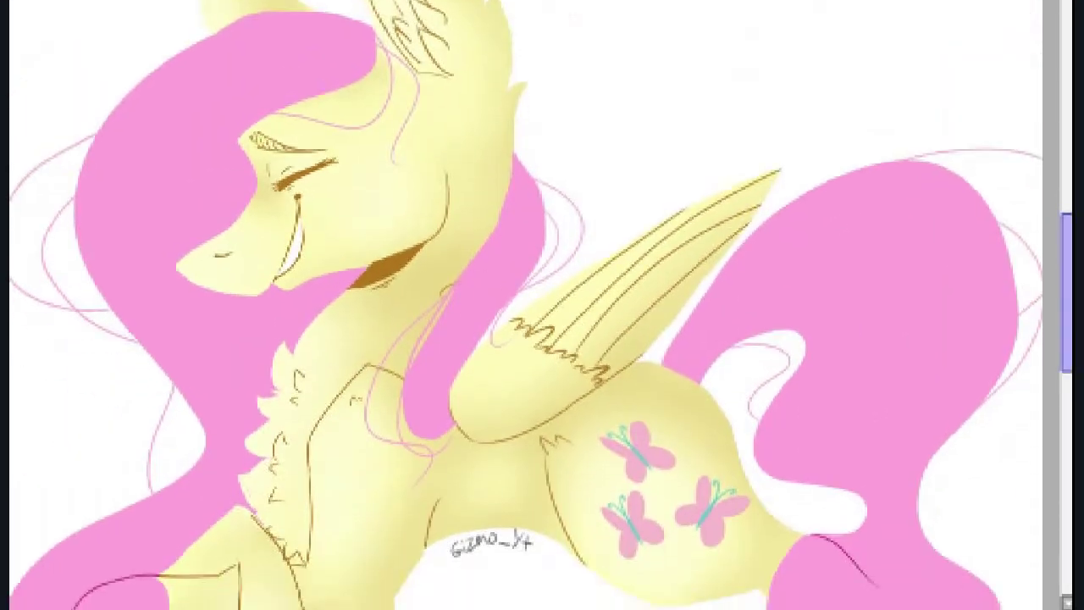
pyautogui.scroll(2, 495, 360)
pyautogui.scroll(-1, 495, 360)
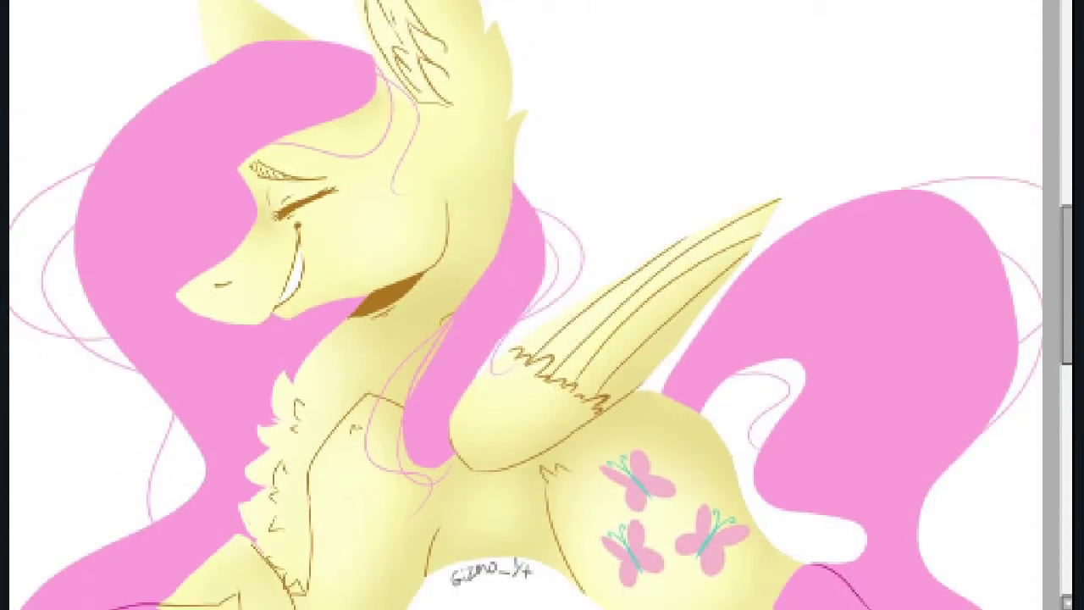
# Draw small brown feather tick marks across the rounded upper part of the wing
pyautogui.hotkey('ctrl', 'z')
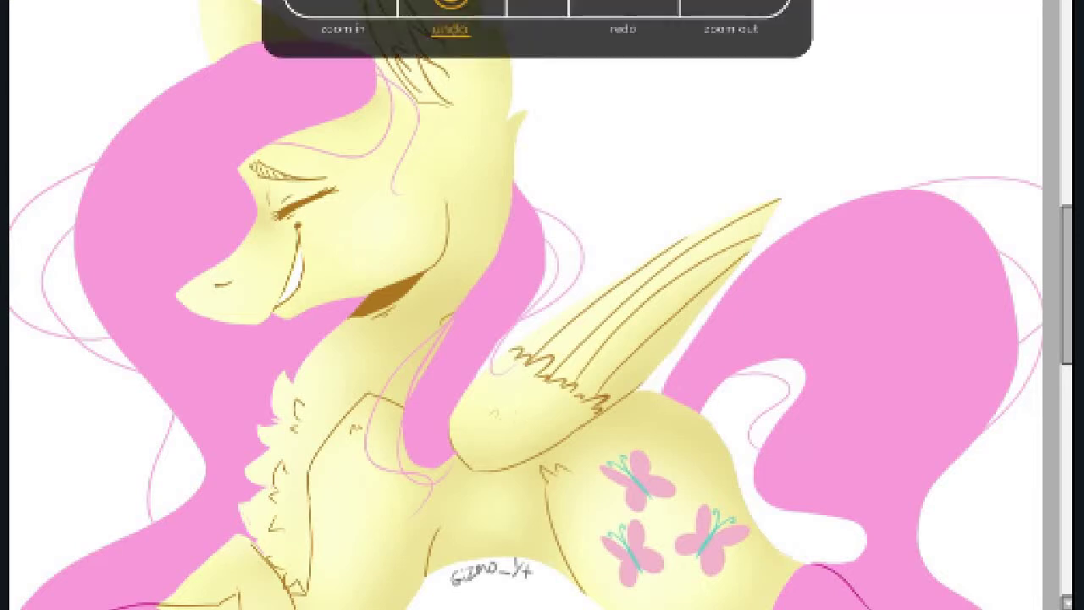
pyautogui.moveTo(506, 391); pyautogui.dragTo(512, 407)
pyautogui.moveTo(485, 398); pyautogui.dragTo(480, 407)
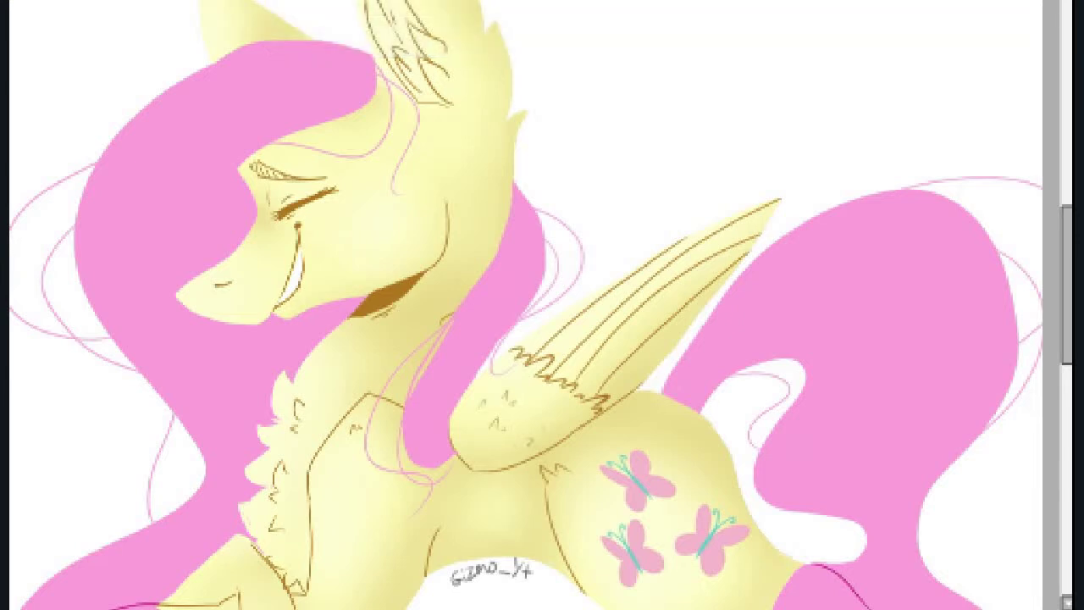
pyautogui.hotkey('ctrl', 'z')
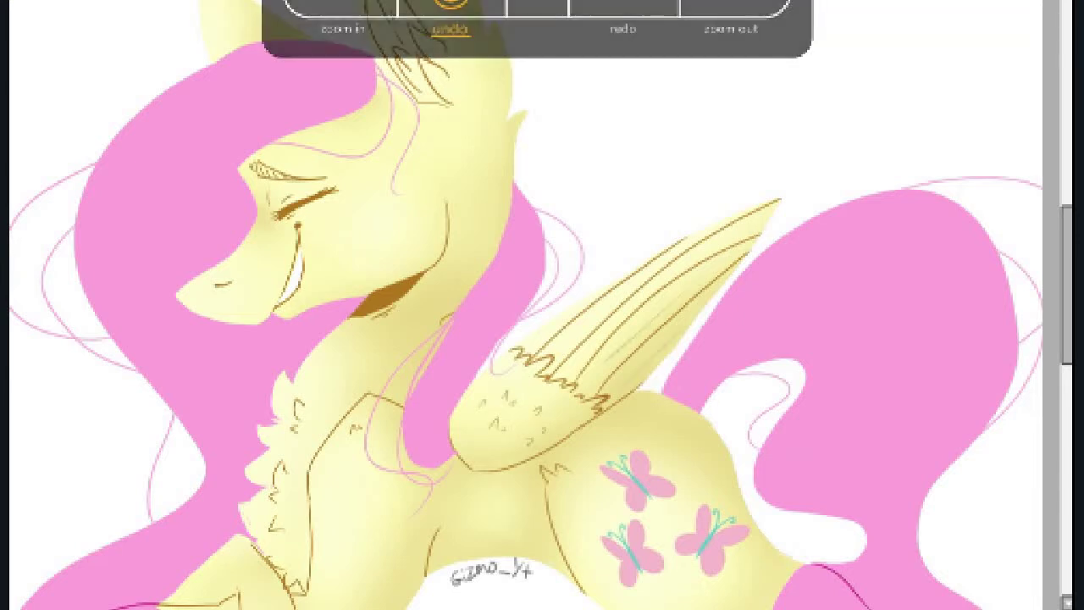
# Try sketching fine strokes between the long feather lines of the wing
pyautogui.hotkey('ctrl', 'z')
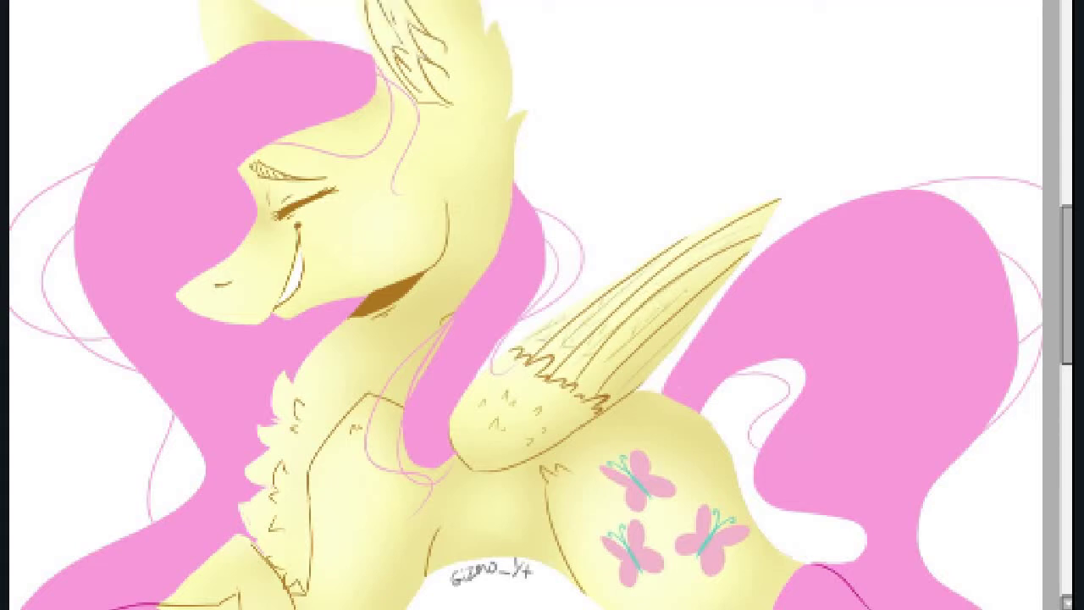
pyautogui.scroll(-3, 525, 305)
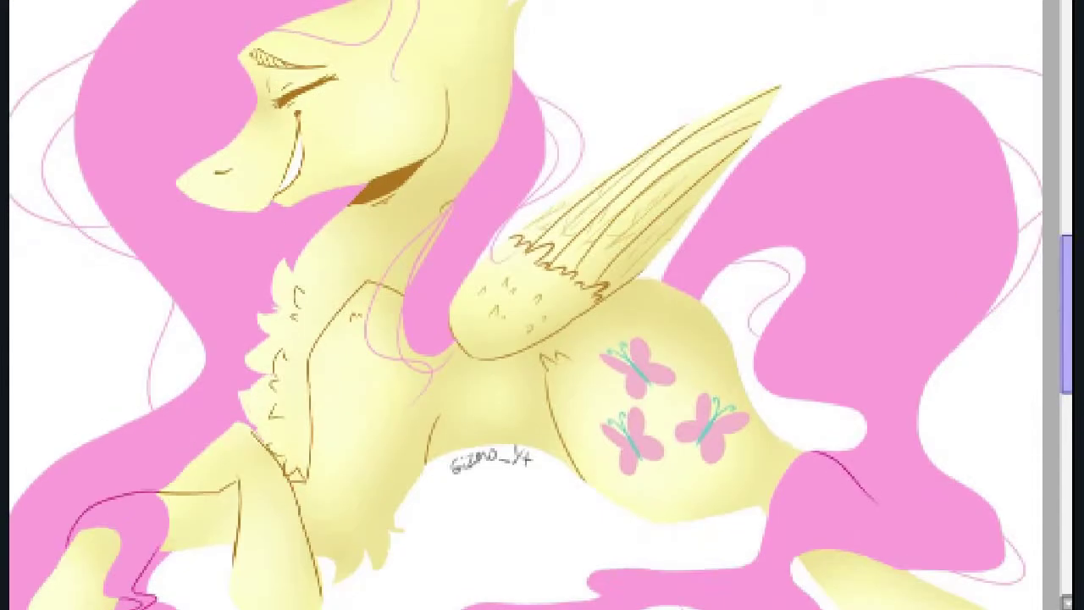
pyautogui.hotkey('ctrl', 'z')
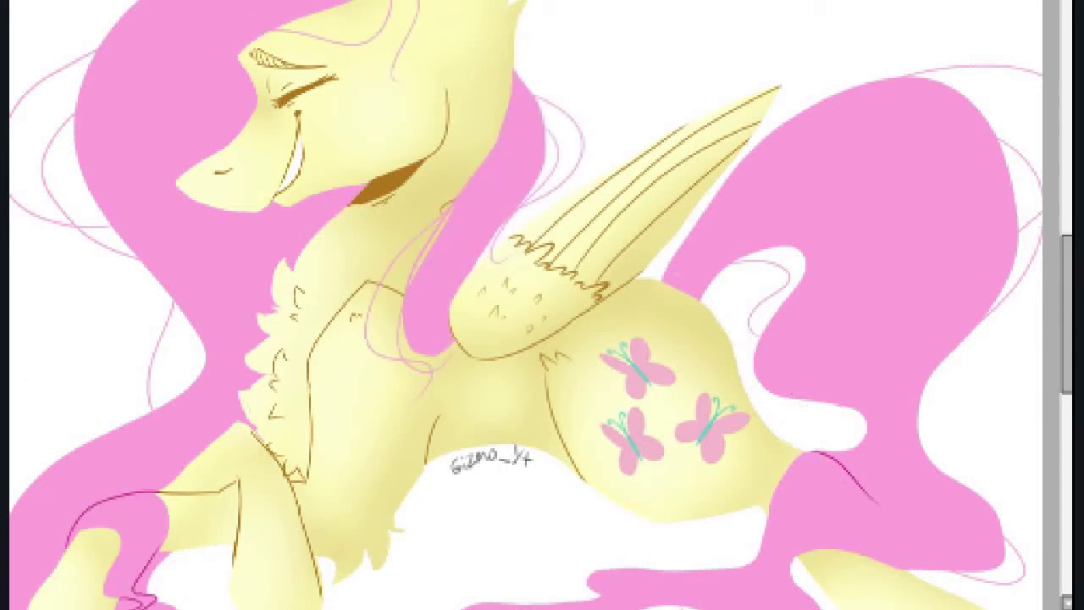
# Try shading the mane and tail with dark magenta and blending it into the pink along the front of the mane
pyautogui.moveTo(302, 303)
pyautogui.mouseDown()
pyautogui.moveTo(329, 215)
pyautogui.moveTo(302, 221)
pyautogui.moveTo(265, 296)
pyautogui.moveTo(245, 400)
pyautogui.moveTo(208, 446)
pyautogui.moveTo(113, 502)
pyautogui.moveTo(96, 532)
pyautogui.moveTo(74, 540)
pyautogui.moveTo(78, 551)
pyautogui.moveTo(51, 530)
pyautogui.moveTo(190, 299)
pyautogui.moveTo(220, 387)
pyautogui.moveTo(283, 244)
pyautogui.moveTo(211, 222)
pyautogui.moveTo(253, 161)
pyautogui.moveTo(186, 183)
pyautogui.moveTo(254, 100)
pyautogui.moveTo(212, 127)
pyautogui.mouseUp()
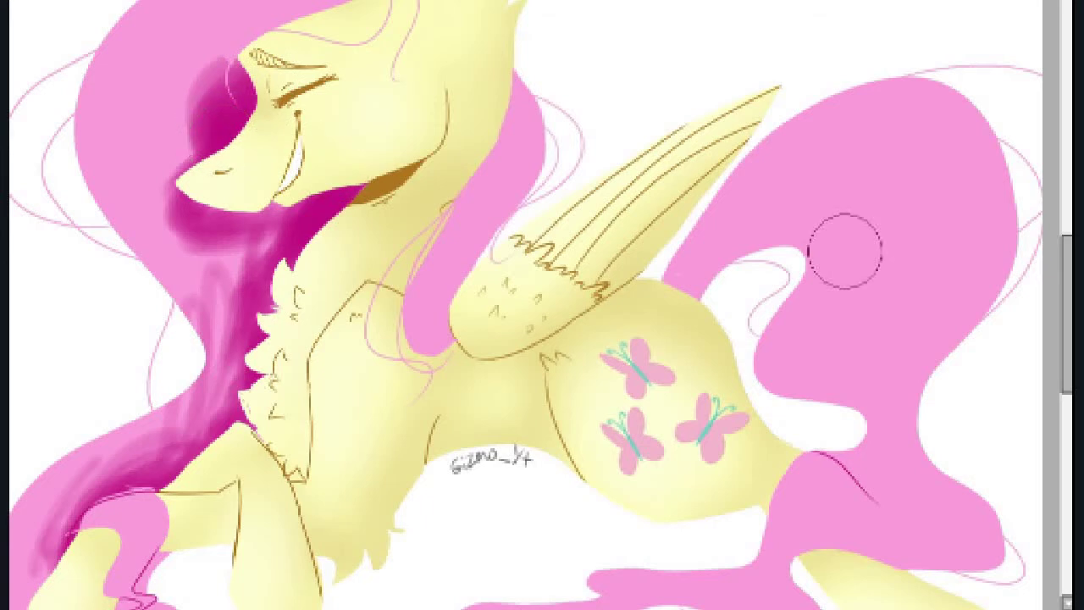
pyautogui.moveTo(670, 279)
pyautogui.mouseDown()
pyautogui.moveTo(777, 262)
pyautogui.moveTo(802, 278)
pyautogui.moveTo(762, 377)
pyautogui.moveTo(728, 323)
pyautogui.moveTo(813, 120)
pyautogui.moveTo(748, 198)
pyautogui.moveTo(906, 142)
pyautogui.moveTo(989, 266)
pyautogui.moveTo(942, 351)
pyautogui.moveTo(1005, 486)
pyautogui.moveTo(944, 545)
pyautogui.mouseUp()
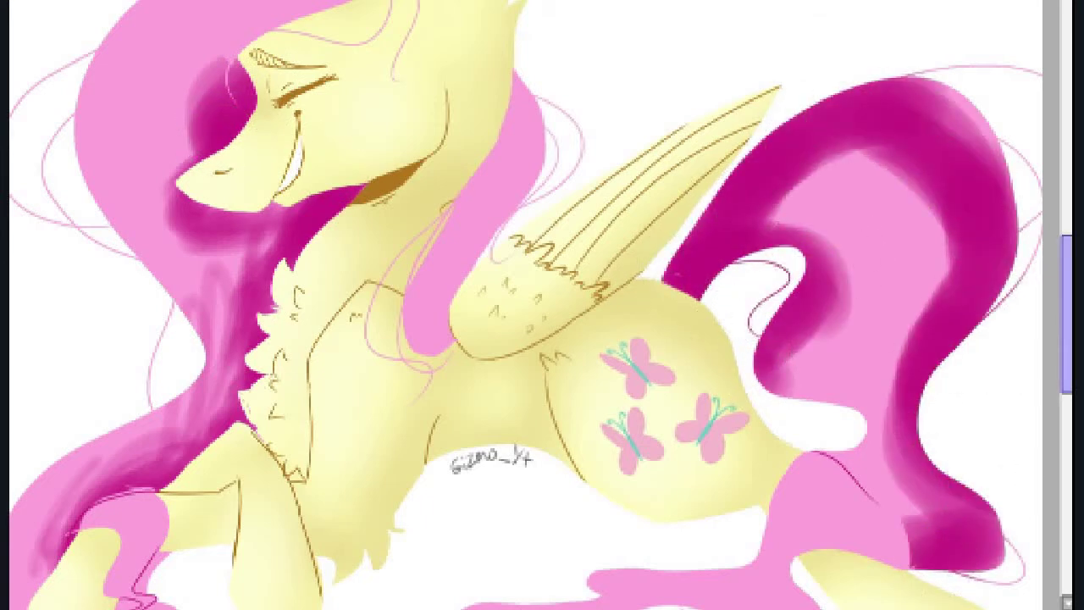
pyautogui.scroll(-5, 827, 466)
pyautogui.moveTo(827, 466)
pyautogui.mouseDown()
pyautogui.moveTo(482, 462)
pyautogui.moveTo(508, 483)
pyautogui.mouseUp()
pyautogui.moveTo(120, 397)
pyautogui.mouseDown()
pyautogui.moveTo(224, 470)
pyautogui.moveTo(170, 398)
pyautogui.mouseUp()
pyautogui.moveTo(76, 356)
pyautogui.mouseDown()
pyautogui.moveTo(134, 502)
pyautogui.moveTo(114, 273)
pyautogui.moveTo(61, 360)
pyautogui.moveTo(146, 288)
pyautogui.moveTo(263, 72)
pyautogui.moveTo(203, 43)
pyautogui.mouseUp()
# Undo the dark magenta shading on the mane and tail
pyautogui.hotkey('ctrl', '-')
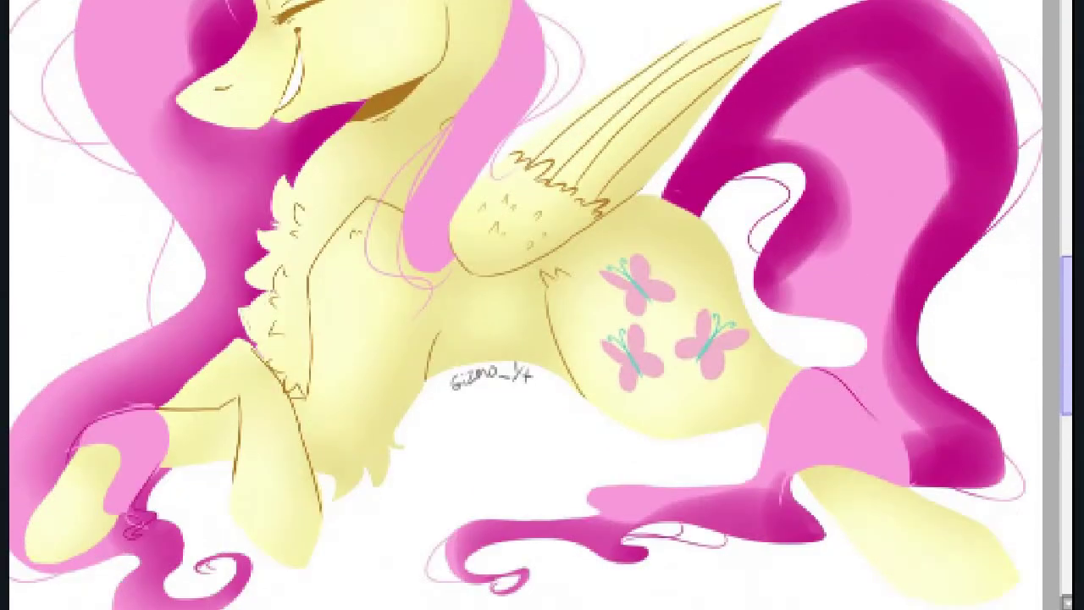
pyautogui.hotkey('ctrl', '-')
pyautogui.hotkey('ctrl', 'z')
pyautogui.hotkey('ctrl', 'z')
pyautogui.hotkey('ctrl', 'z')
pyautogui.hotkey('ctrl', 'z')
# Try drawing thin dark magenta strand lines from the tip of the forelock along the fringe
pyautogui.hotkey('ctrl', '+')
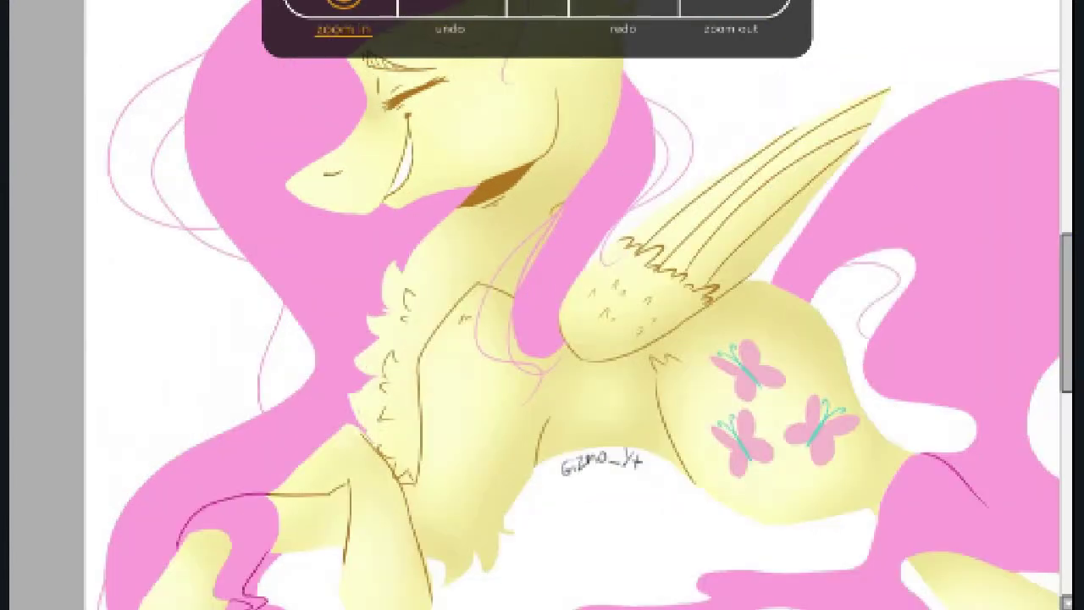
pyautogui.hotkey('ctrl', '+')
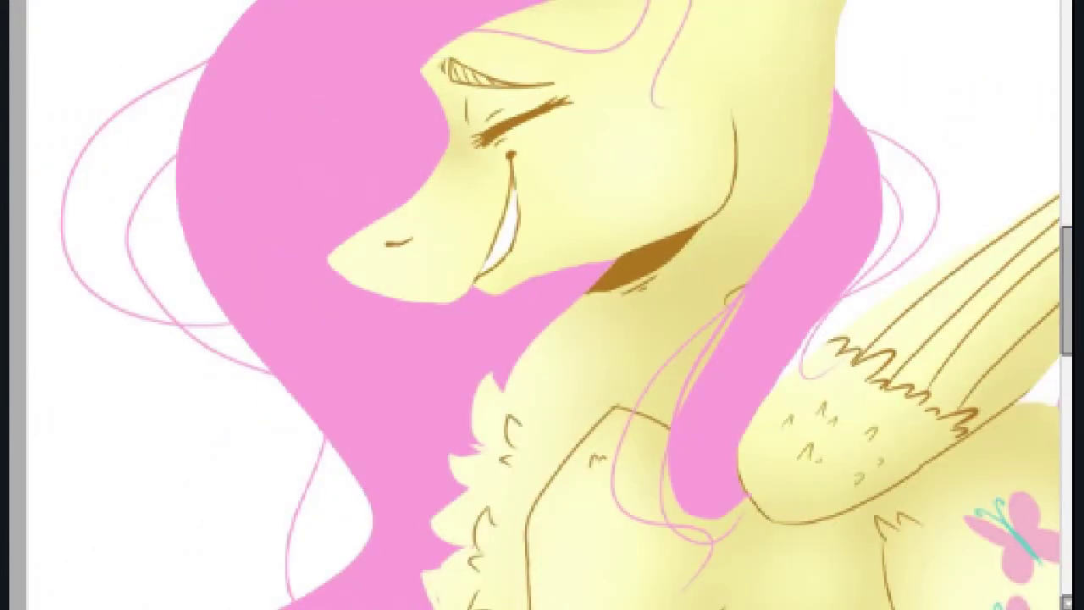
pyautogui.scroll(5, 542, 305)
pyautogui.moveTo(405, 338); pyautogui.dragTo(620, 183)
pyautogui.moveTo(366, 237); pyautogui.dragTo(617, 181)
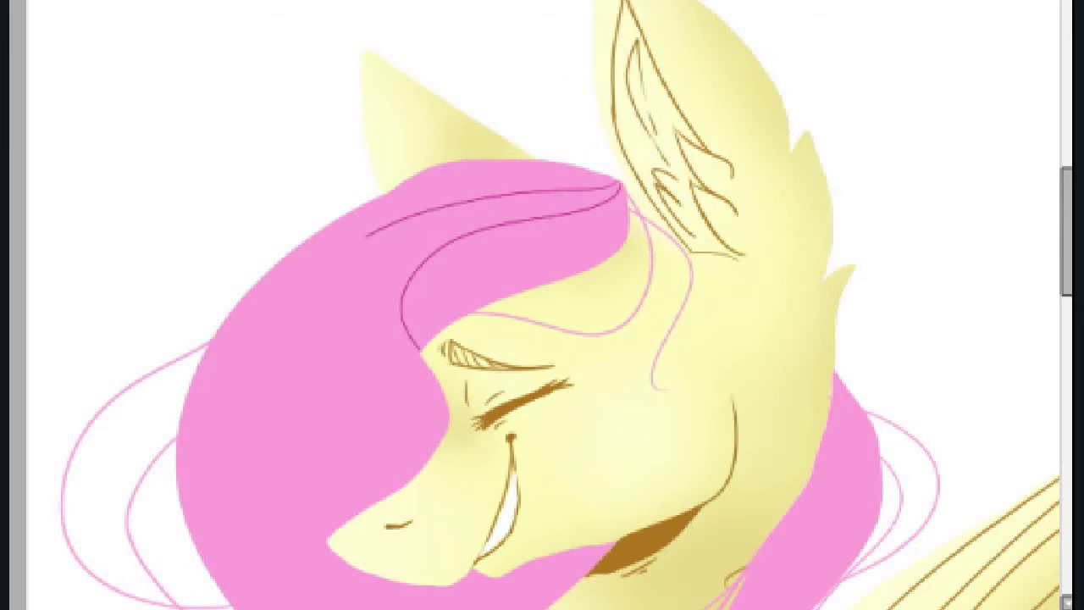
pyautogui.moveTo(389, 229); pyautogui.dragTo(415, 356)
pyautogui.hotkey('ctrl', 'z')
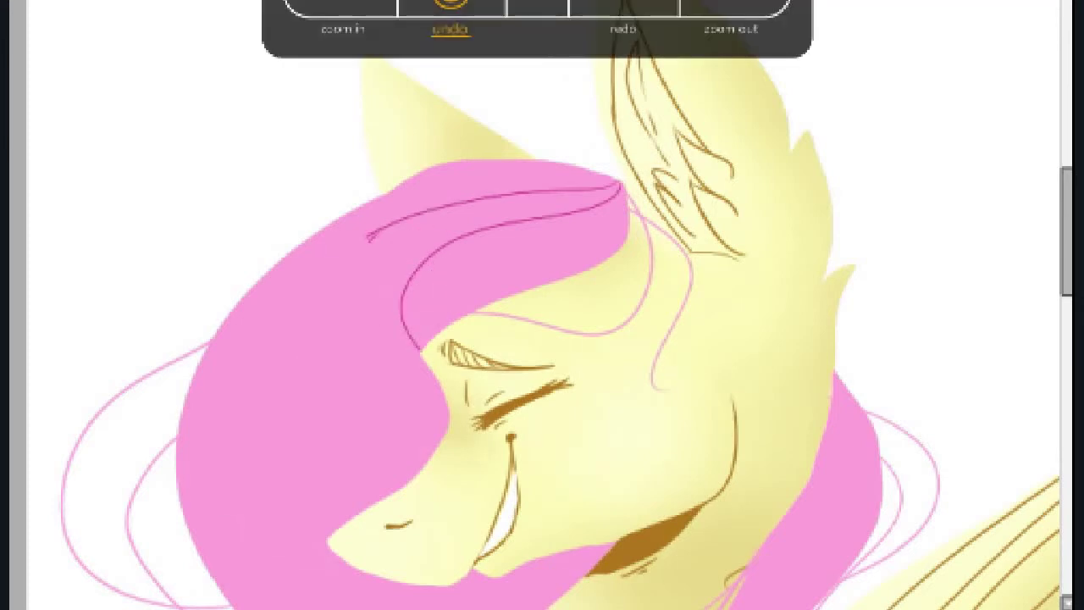
pyautogui.hotkey('ctrl', 'z')
pyautogui.scroll(-3, 543, 305)
pyautogui.moveTo(424, 161); pyautogui.dragTo(313, 407)
pyautogui.hotkey('ctrl', 'z')
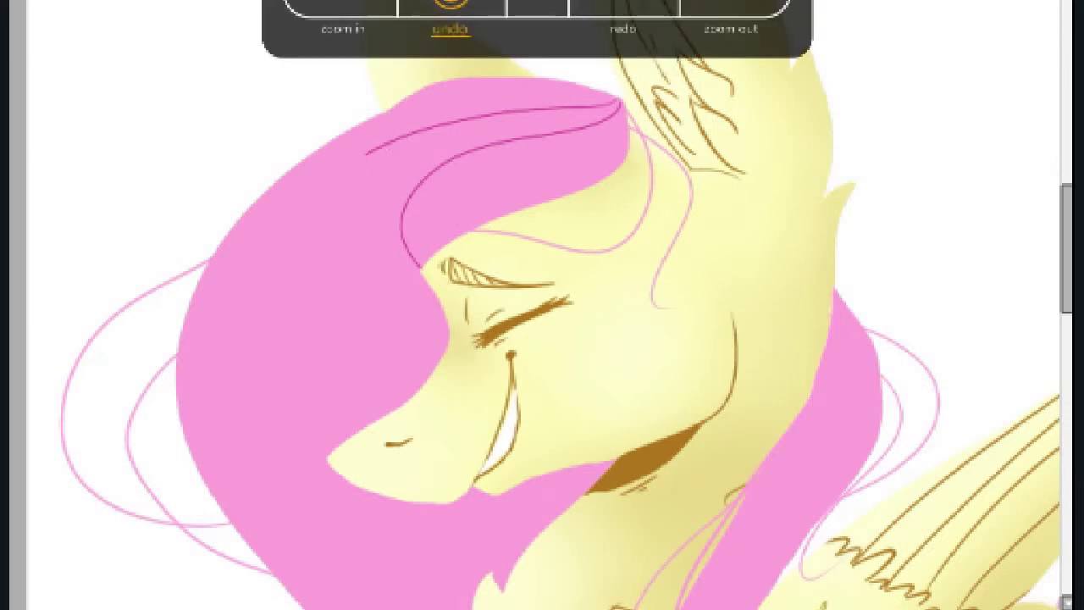
pyautogui.hotkey('ctrl', 'z')
pyautogui.hotkey('ctrl', 'z')
# Draw dark magenta strand lines curving from the forelock tip along the fringe and down the front of the mane
pyautogui.moveTo(590, 144)
pyautogui.mouseDown()
pyautogui.moveTo(411, 249)
pyautogui.moveTo(401, 203)
pyautogui.moveTo(383, 270)
pyautogui.mouseUp()
pyautogui.hotkey('ctrl', 'z')
pyautogui.moveTo(621, 102); pyautogui.dragTo(301, 501)
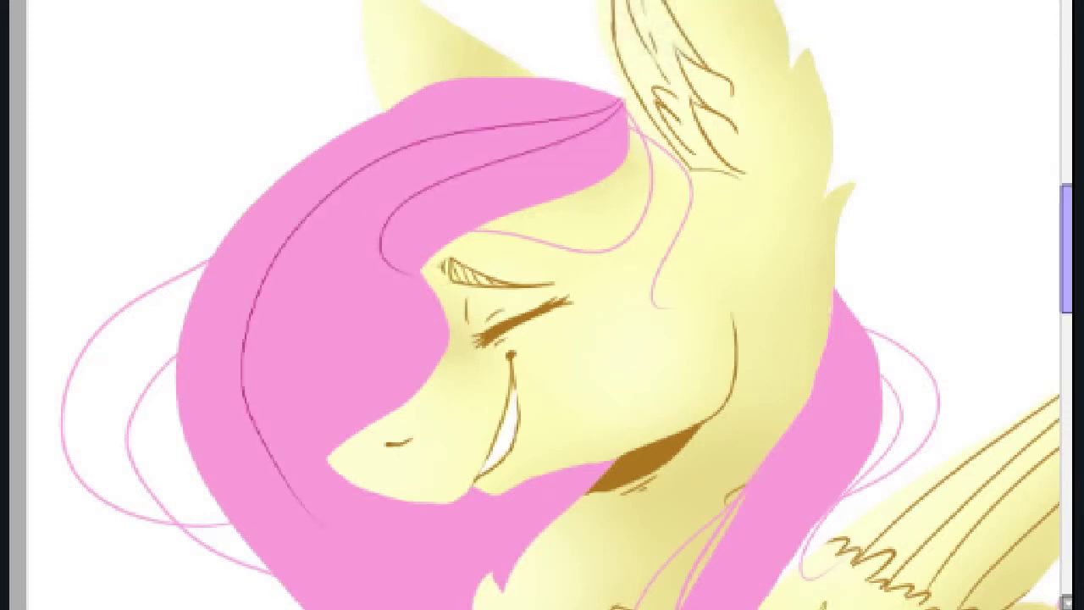
pyautogui.scroll(-5, 542, 305)
pyautogui.moveTo(351, 351); pyautogui.dragTo(314, 593)
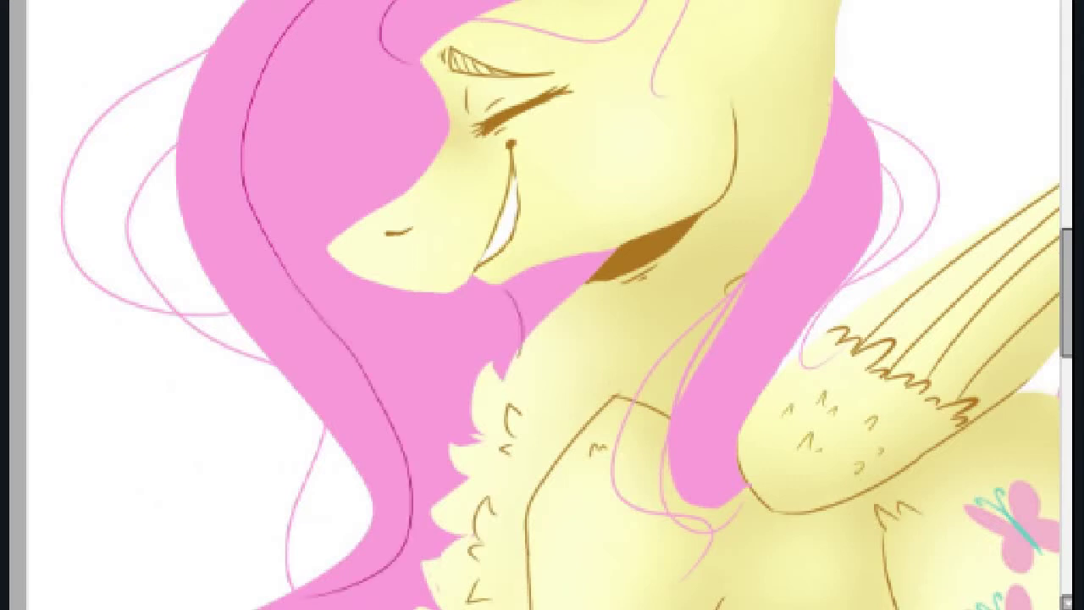
pyautogui.hotkey('ctrl', 'z')
# Draw dark magenta strand lines down the mane behind the neck and try an extra strand on the fringe
pyautogui.moveTo(839, 88); pyautogui.dragTo(734, 475)
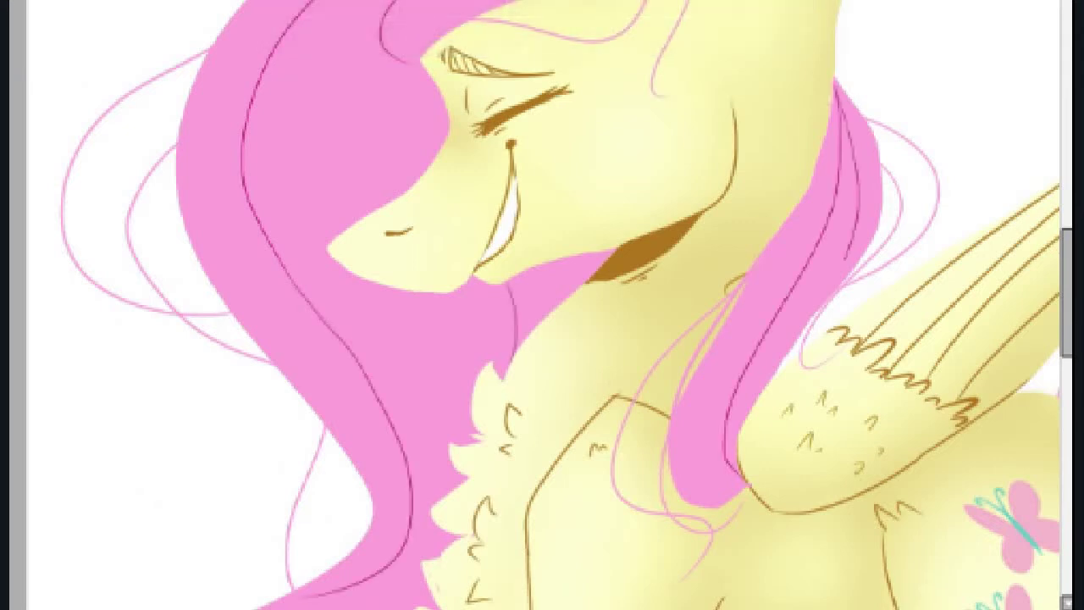
pyautogui.scroll(4, 542, 305)
pyautogui.hotkey('ctrl', 'z')
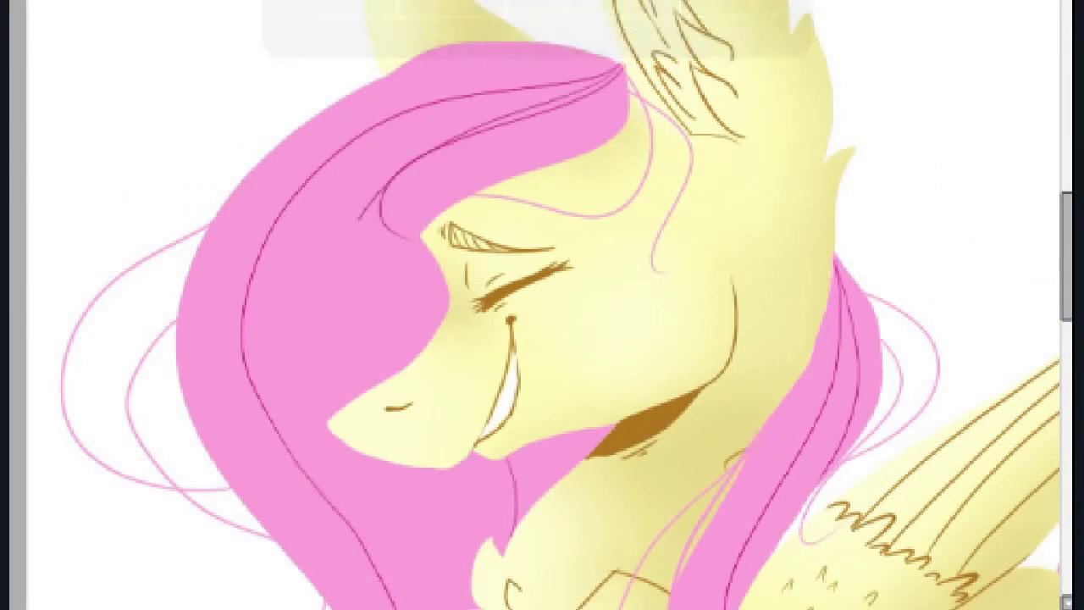
pyautogui.hotkey('ctrl', 'z')
# Draw dark magenta strand lines through the lower mane around the forelegs and along its curled tip
pyautogui.scroll(-15, 542, 305)
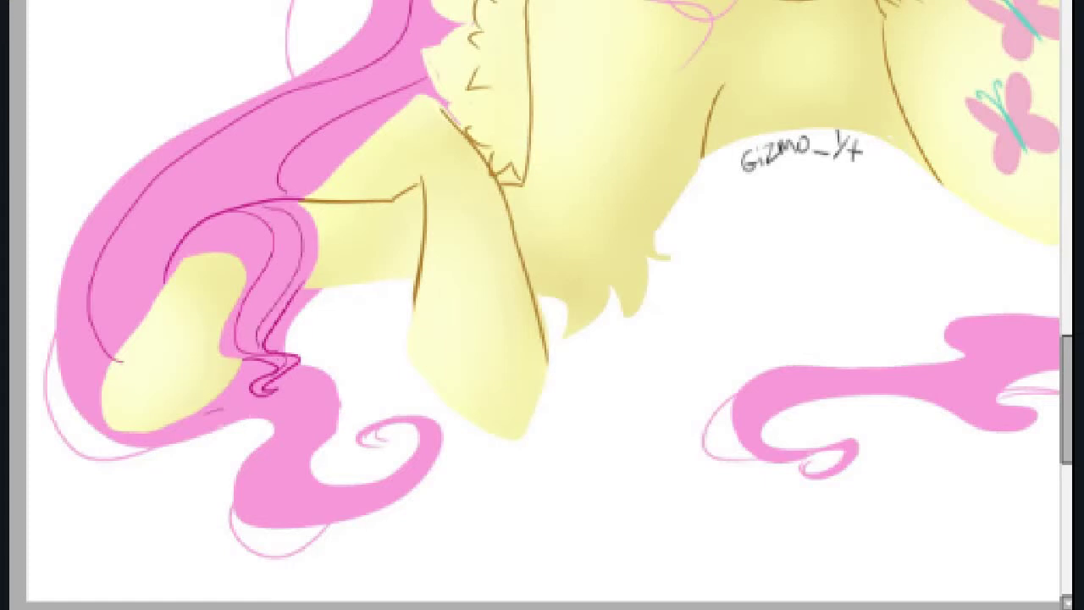
pyautogui.hotkey('ctrl', 'z')
pyautogui.hotkey('ctrl', 'y')
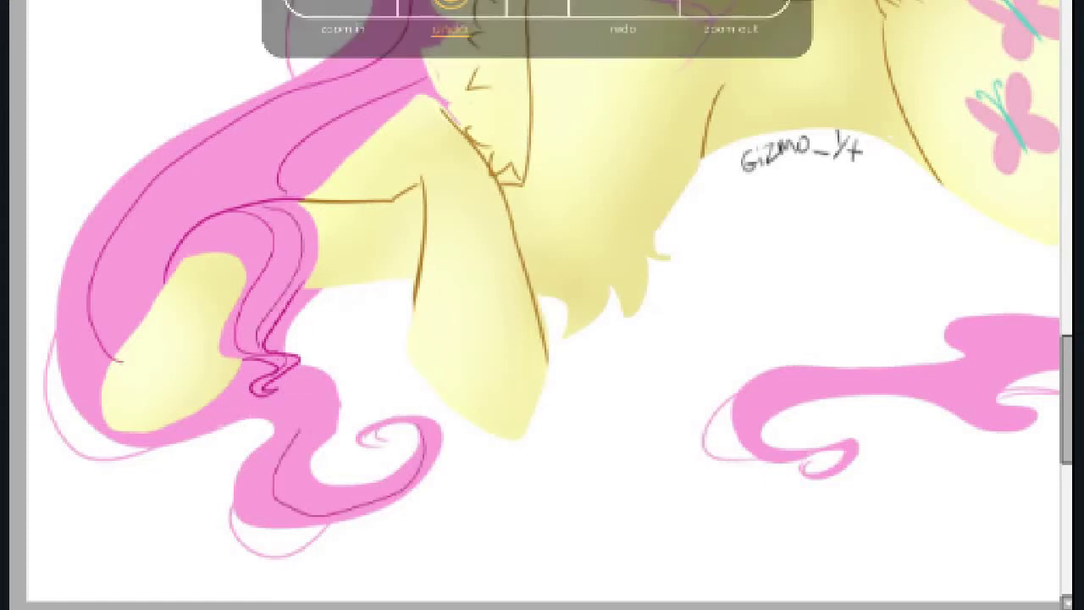
# Redraw the dark magenta strand lines through the mane's lower curl beneath the front hoof
pyautogui.hotkey('ctrl', 'z')
pyautogui.hotkey('ctrl', 'y')
pyautogui.hotkey('ctrl', 'z')
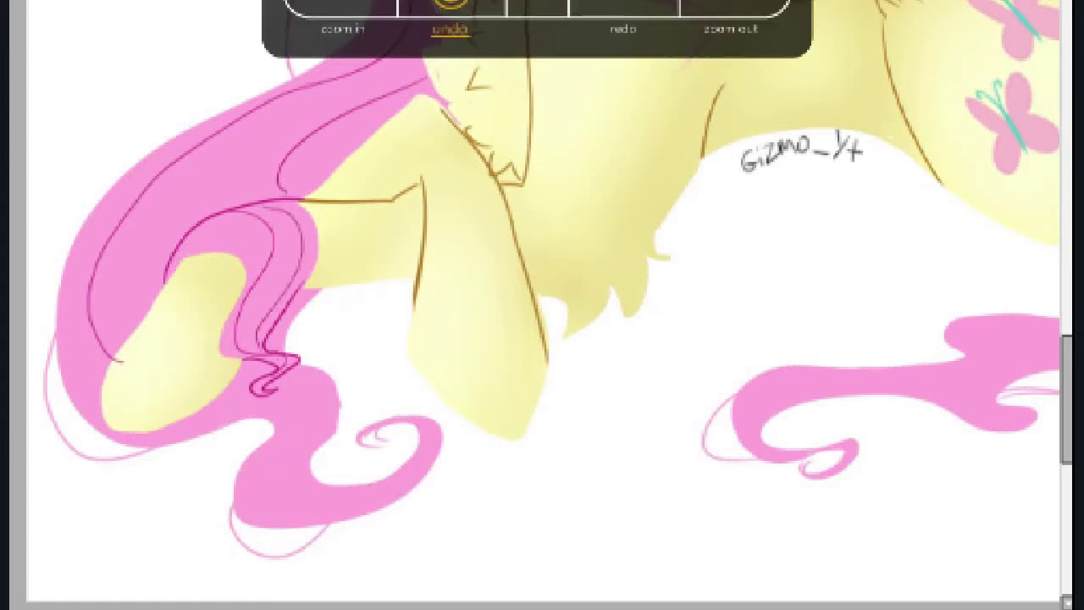
pyautogui.hotkey('ctrl', 'y')
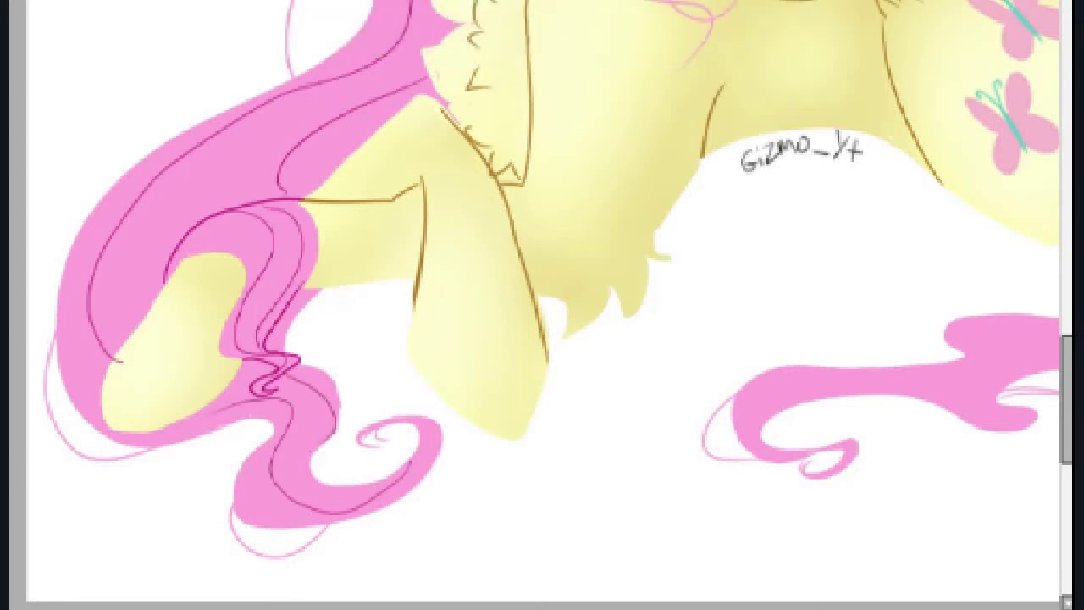
pyautogui.hotkey('ctrl', 'z')
# Examine the strand lines across the fringe, the whole mane and the curls around the forelegs
pyautogui.hotkey('ctrl', '-')
pyautogui.hotkey('ctrl', '-')
pyautogui.hotkey('ctrl', '-')
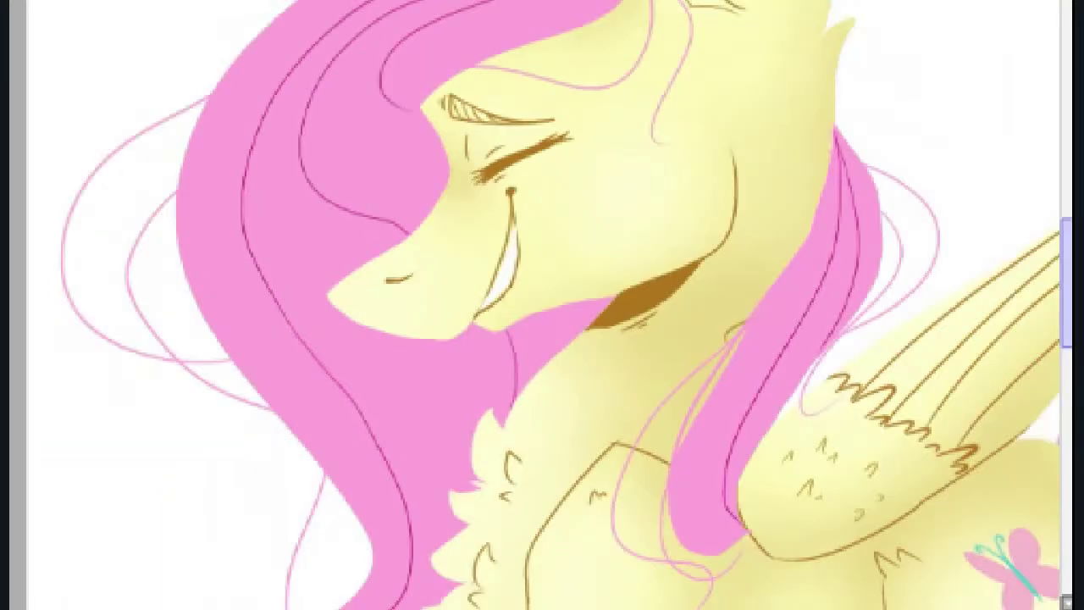
pyautogui.hotkey('ctrl', '-')
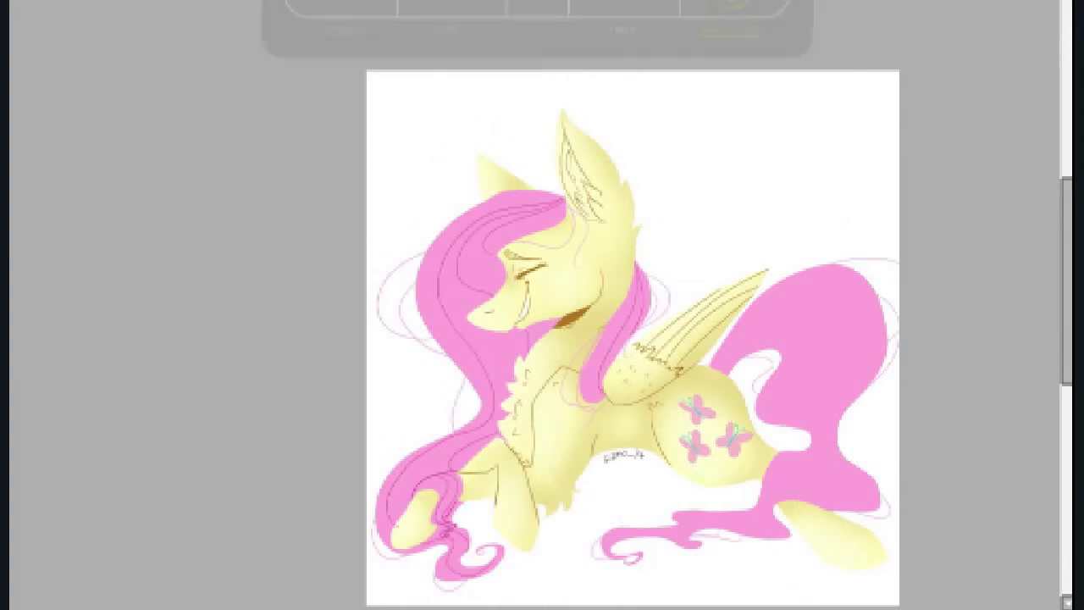
pyautogui.hotkey('ctrl', '+')
pyautogui.hotkey('ctrl', '+')
pyautogui.hotkey('ctrl', '+')
pyautogui.hotkey('ctrl', 'z')
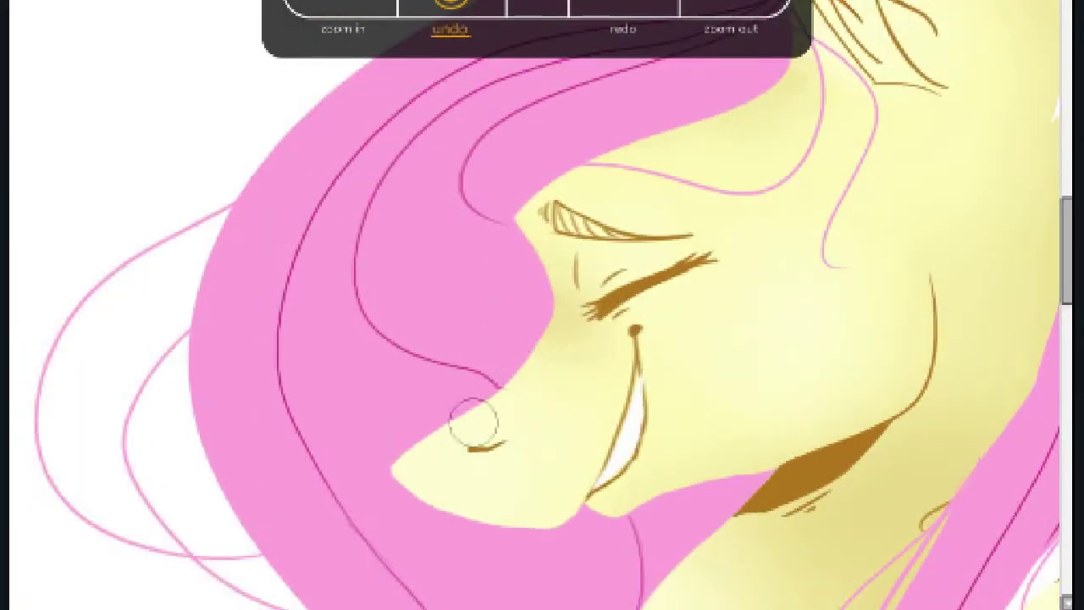
pyautogui.scroll(-5, 500, 387)
pyautogui.scroll(-5, 139, 399)
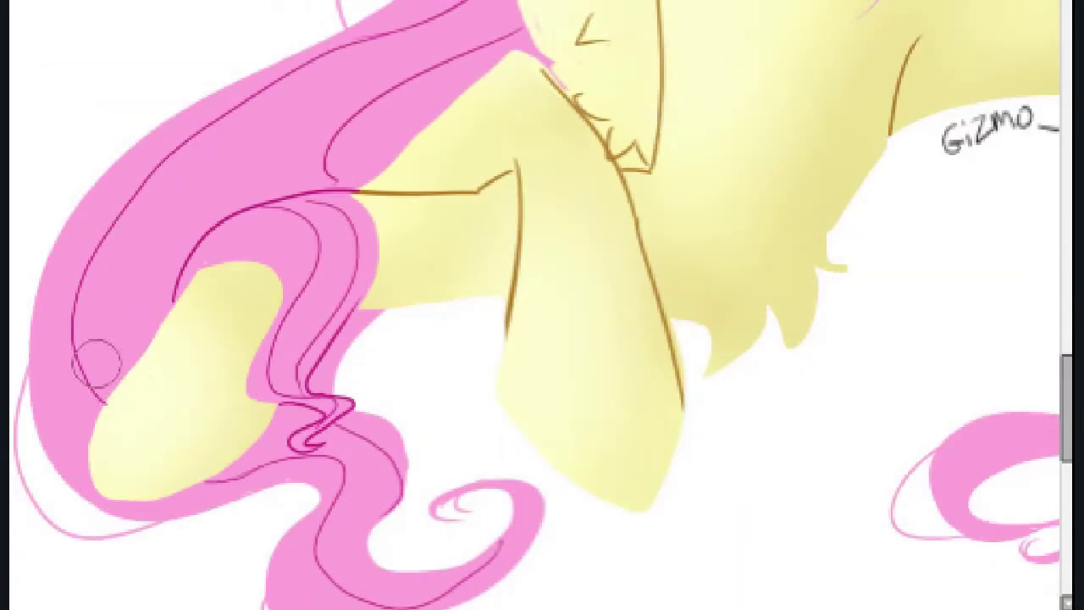
pyautogui.hotkey('ctrl', '-')
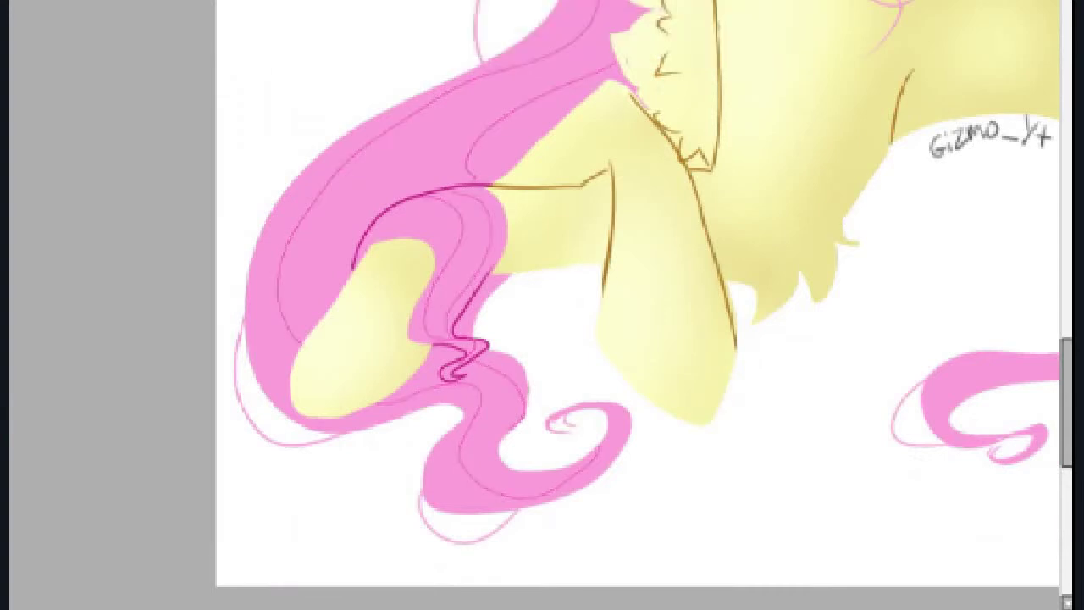
# Draw a dark magenta strand line from the tail's base over its outer curve and down to the curled tip
pyautogui.hscroll(8, 535, 294)
pyautogui.scroll(4, 534, 294)
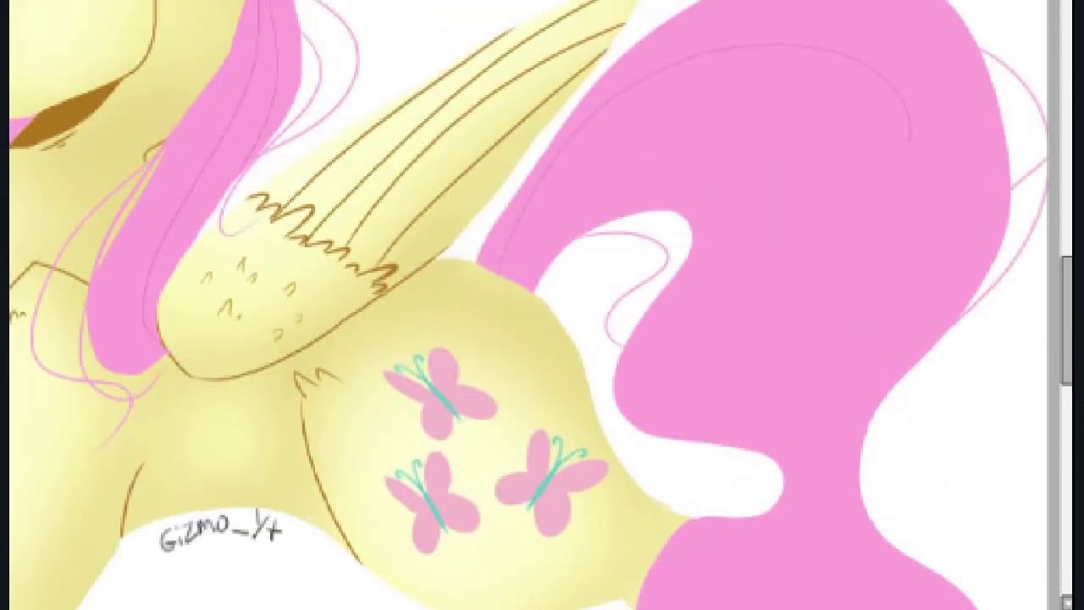
pyautogui.moveTo(261, 1); pyautogui.dragTo(145, 339)
pyautogui.moveTo(498, 267)
pyautogui.mouseDown()
pyautogui.moveTo(917, 106)
pyautogui.moveTo(834, 512)
pyautogui.moveTo(944, 608)
pyautogui.mouseUp()
pyautogui.scroll(-5, 543, 305)
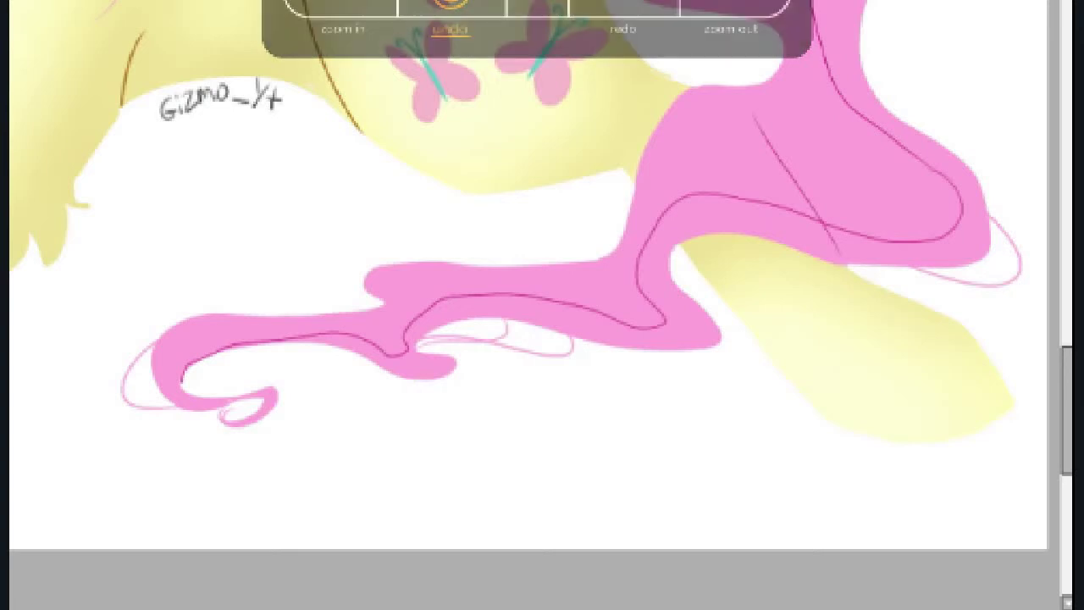
# Draw a second dark magenta strand line along the tail's inner curve, through the narrow bend and out to the tip
pyautogui.scroll(5, 530, 305)
pyautogui.scroll(-5, 529, 305)
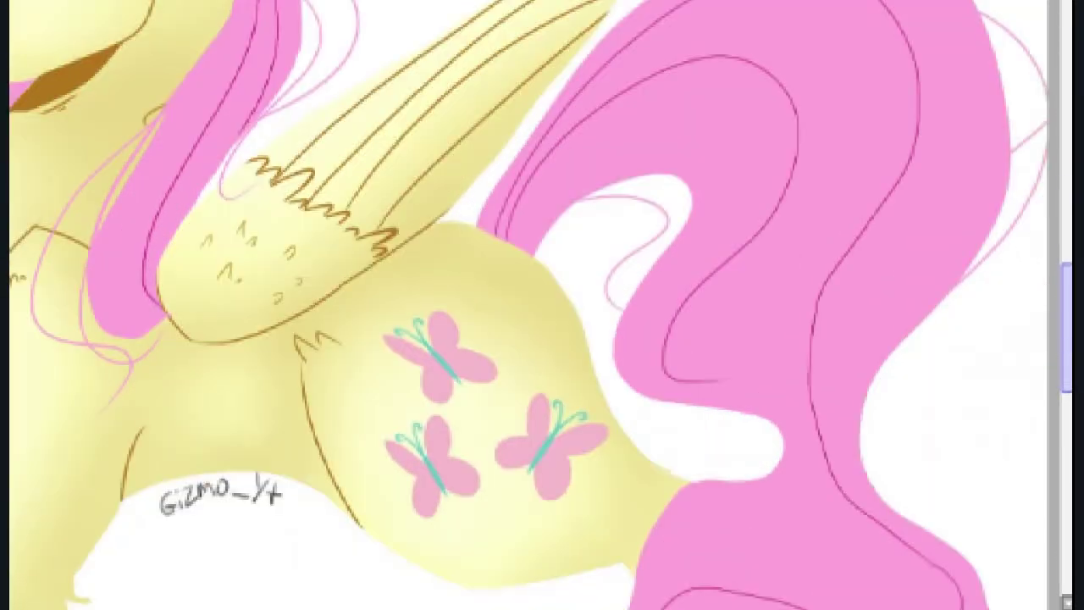
pyautogui.hotkey('ctrl', 'z')
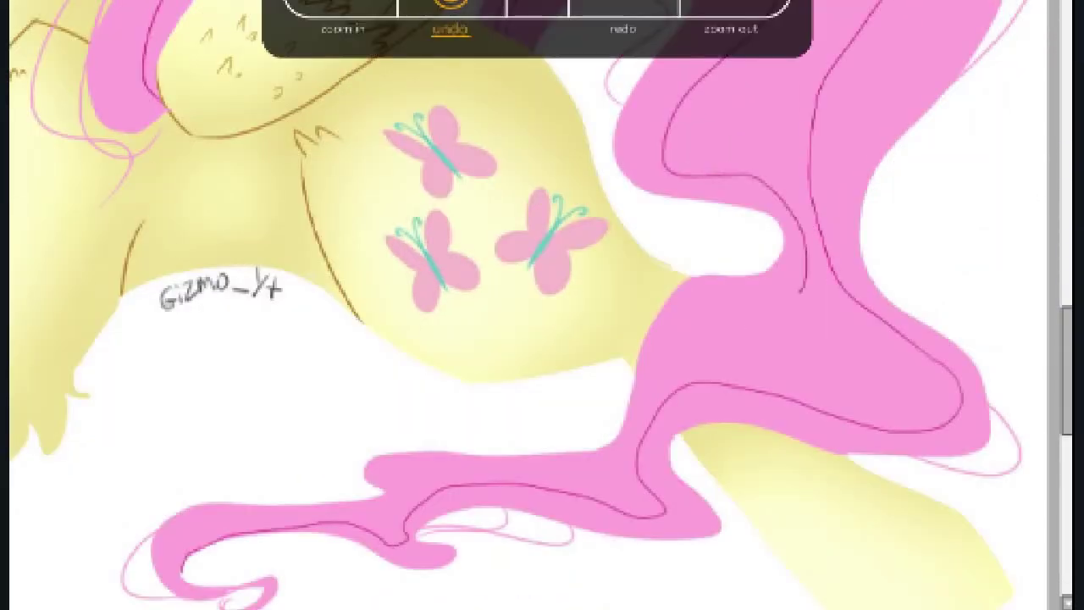
pyautogui.moveTo(798, 305)
pyautogui.mouseDown()
pyautogui.moveTo(653, 360)
pyautogui.moveTo(632, 487)
pyautogui.mouseUp()
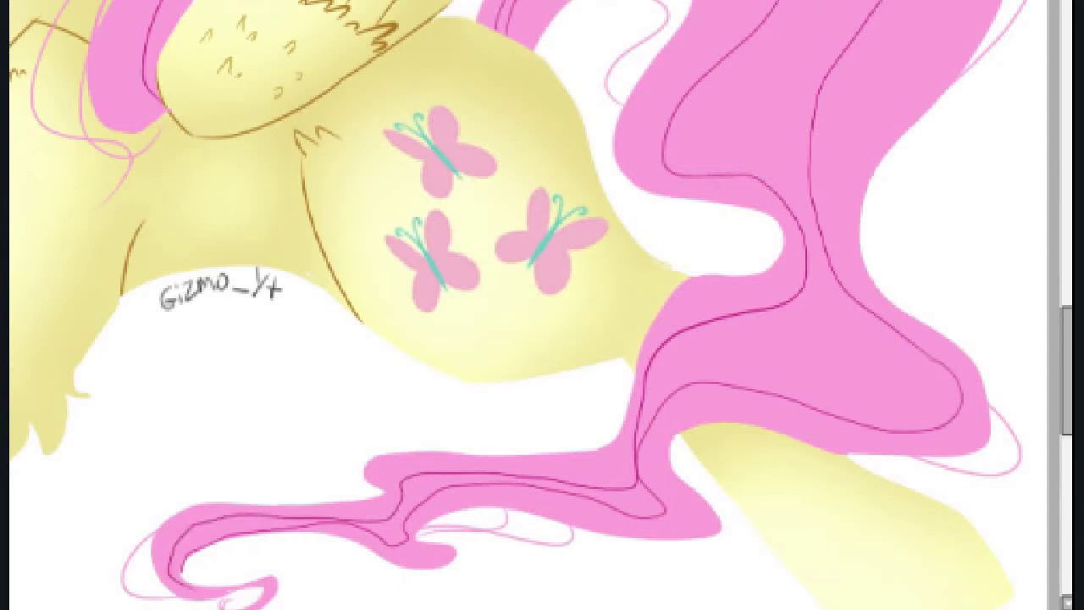
# Paint the first tapered bright magenta shading strokes at the tail's base, next to the rump
pyautogui.hotkey('ctrl', '-')
pyautogui.scroll(2, 542, 255)
pyautogui.hotkey('ctrl', '+')
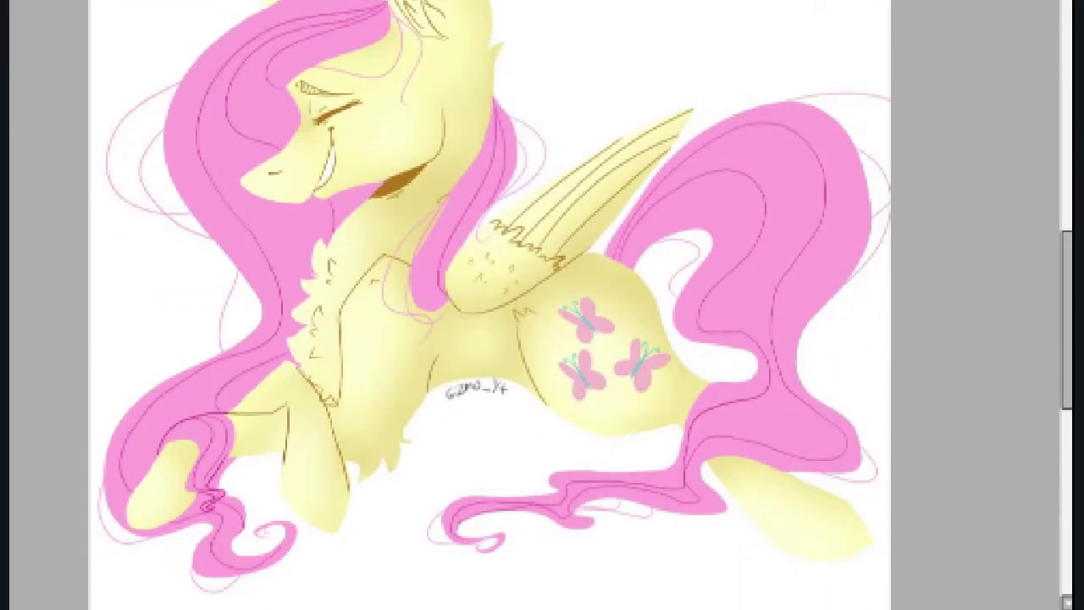
pyautogui.hotkey('ctrl', 'z')
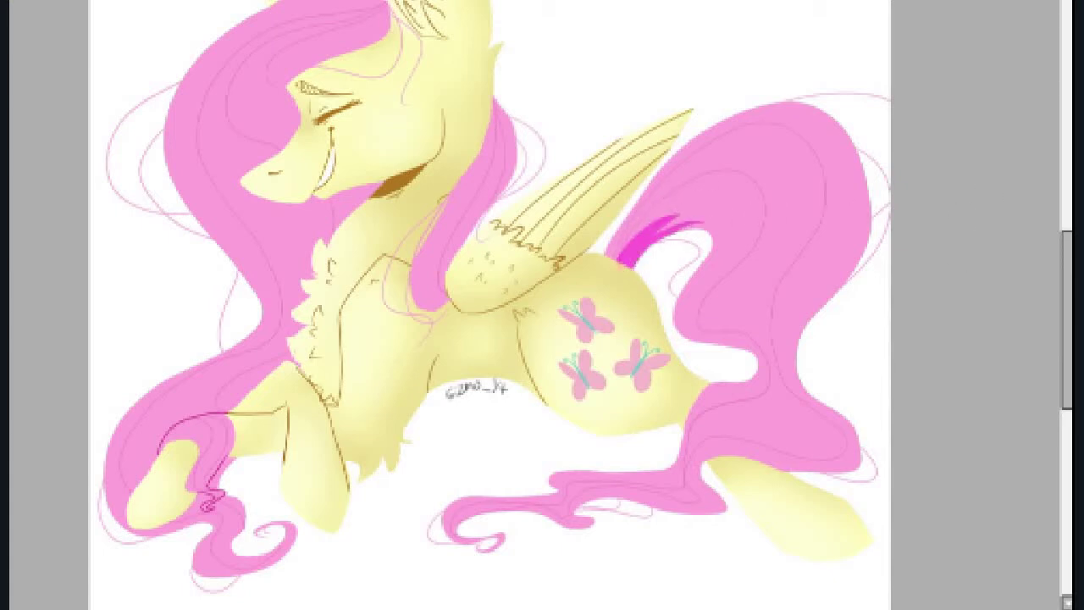
pyautogui.hotkey('ctrl', '+')
pyautogui.hotkey('ctrl', '+')
pyautogui.hotkey('ctrl', '+')
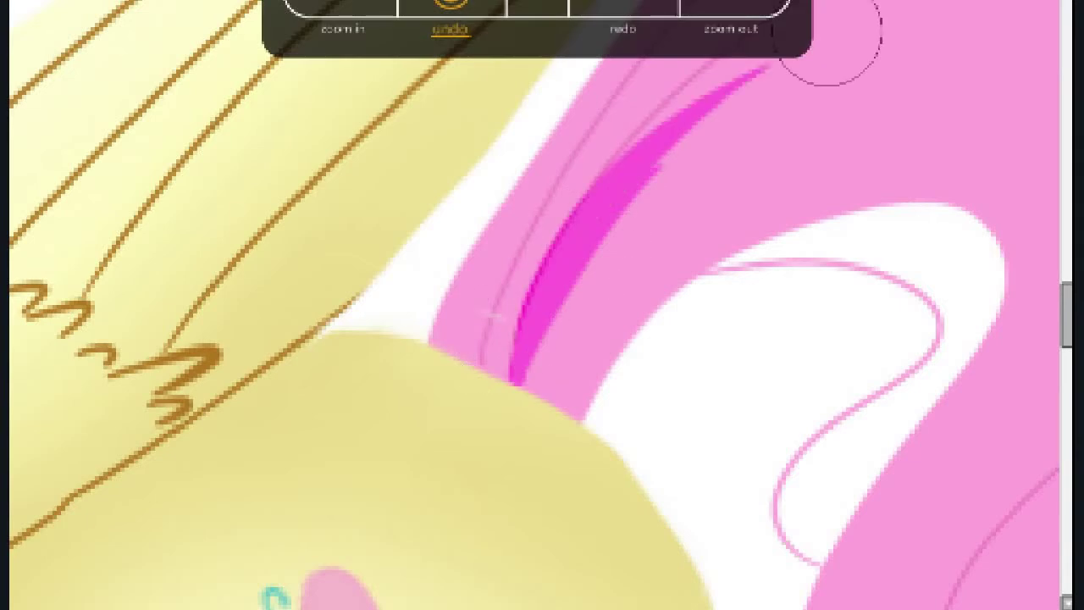
pyautogui.moveTo(537, 339)
pyautogui.mouseDown()
pyautogui.moveTo(541, 387)
pyautogui.moveTo(576, 412)
pyautogui.moveTo(880, 166)
pyautogui.moveTo(672, 272)
pyautogui.moveTo(935, 145)
pyautogui.mouseUp()
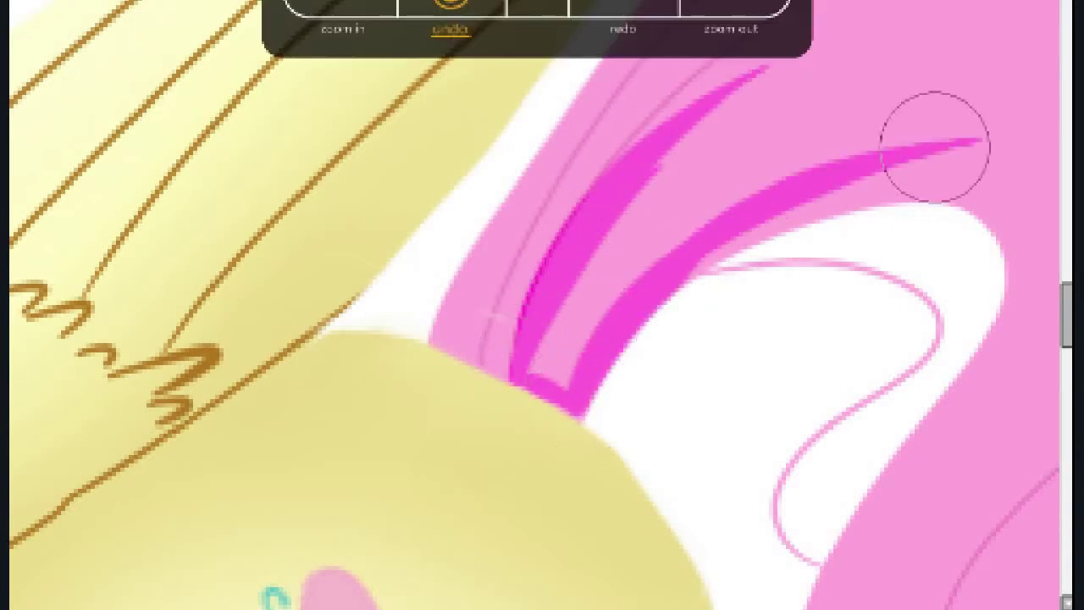
# Fill the tail's base with bright magenta, fanning tapered strokes outward into the lighter pink
pyautogui.moveTo(551, 365); pyautogui.dragTo(974, 94)
pyautogui.moveTo(726, 242); pyautogui.dragTo(847, 102)
pyautogui.moveTo(593, 339); pyautogui.dragTo(982, 140)
pyautogui.moveTo(666, 213); pyautogui.dragTo(919, 25)
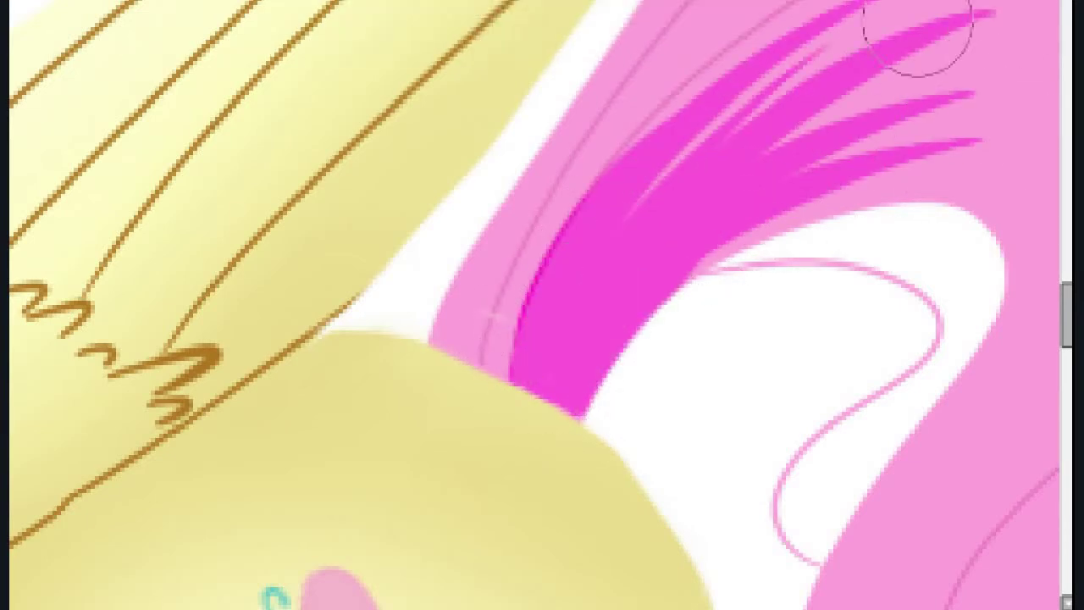
pyautogui.moveTo(492, 367); pyautogui.dragTo(656, 109)
pyautogui.moveTo(518, 317); pyautogui.dragTo(610, 127)
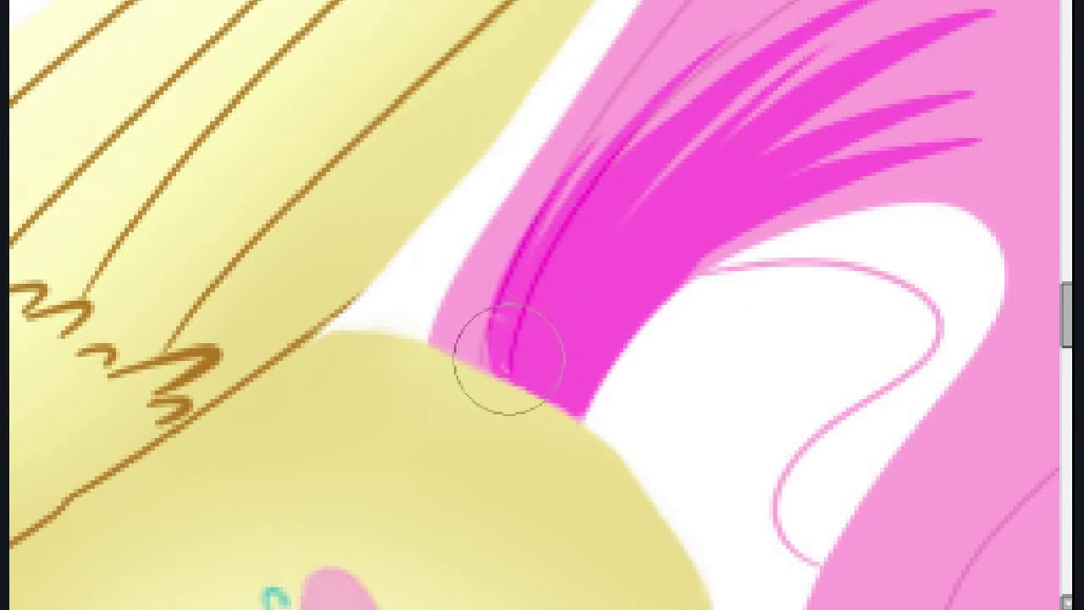
pyautogui.moveTo(508, 360)
pyautogui.mouseDown()
pyautogui.moveTo(714, 13)
pyautogui.moveTo(474, 332)
pyautogui.moveTo(531, 188)
pyautogui.moveTo(493, 237)
pyautogui.moveTo(502, 212)
pyautogui.moveTo(441, 308)
pyautogui.moveTo(489, 362)
pyautogui.moveTo(499, 350)
pyautogui.moveTo(477, 318)
pyautogui.moveTo(490, 325)
pyautogui.moveTo(529, 368)
pyautogui.moveTo(527, 387)
pyautogui.moveTo(818, 80)
pyautogui.mouseUp()
# Shade the tail's upper edge near the wing and its inner curve with tapered bright magenta strokes
pyautogui.scroll(5, 694, 368)
pyautogui.scroll(-3, 527, 386)
pyautogui.scroll(-5, 819, 79)
pyautogui.moveTo(719, 447)
pyautogui.mouseDown()
pyautogui.moveTo(794, 316)
pyautogui.moveTo(823, 294)
pyautogui.moveTo(852, 206)
pyautogui.moveTo(836, 334)
pyautogui.moveTo(805, 339)
pyautogui.moveTo(842, 181)
pyautogui.moveTo(801, 344)
pyautogui.moveTo(786, 203)
pyautogui.mouseUp()
pyautogui.hotkey('ctrl', 'z')
pyautogui.moveTo(763, 305); pyautogui.dragTo(707, 381)
pyautogui.moveTo(710, 424)
pyautogui.mouseDown()
pyautogui.moveTo(794, 258)
pyautogui.moveTo(799, 358)
pyautogui.moveTo(716, 447)
pyautogui.mouseUp()
pyautogui.moveTo(862, 254); pyautogui.dragTo(862, 150)
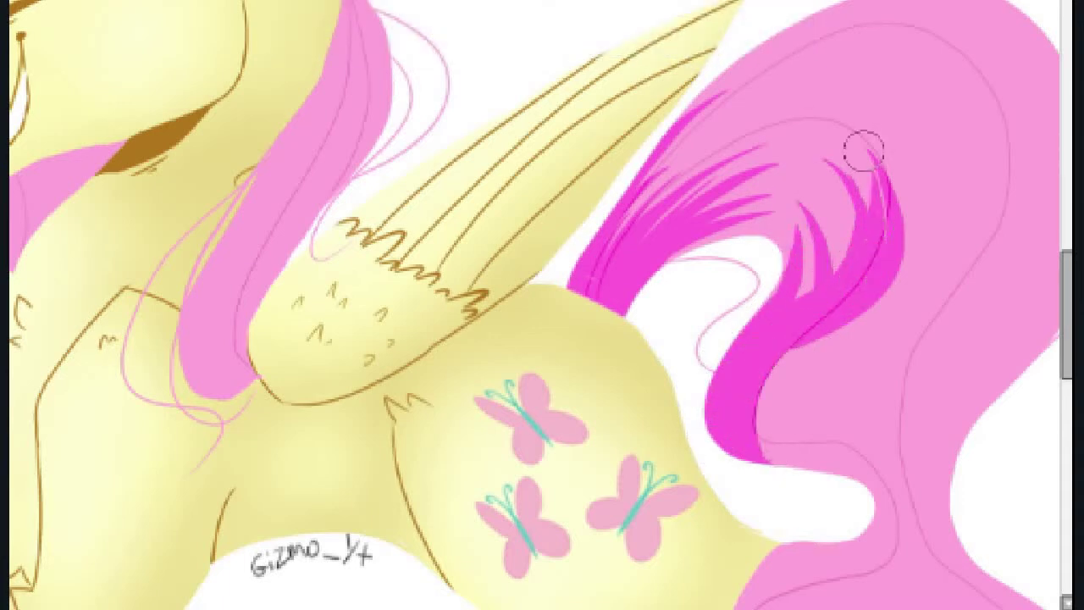
# Extend the bright magenta shading across the middle of the tail, with pointed strokes reaching up toward the outer curve
pyautogui.hotkey('ctrl', 'z')
pyautogui.moveTo(852, 322)
pyautogui.mouseDown()
pyautogui.moveTo(988, 181)
pyautogui.moveTo(953, 228)
pyautogui.mouseUp()
pyautogui.hotkey('ctrl', 'z')
pyautogui.moveTo(898, 279); pyautogui.dragTo(946, 125)
pyautogui.moveTo(839, 373)
pyautogui.mouseDown()
pyautogui.moveTo(754, 441)
pyautogui.moveTo(1005, 316)
pyautogui.moveTo(1025, 221)
pyautogui.mouseUp()
pyautogui.hscroll(4, 932, 254)
pyautogui.moveTo(915, 364)
pyautogui.mouseDown()
pyautogui.moveTo(915, 240)
pyautogui.moveTo(700, 431)
pyautogui.moveTo(796, 298)
pyautogui.mouseUp()
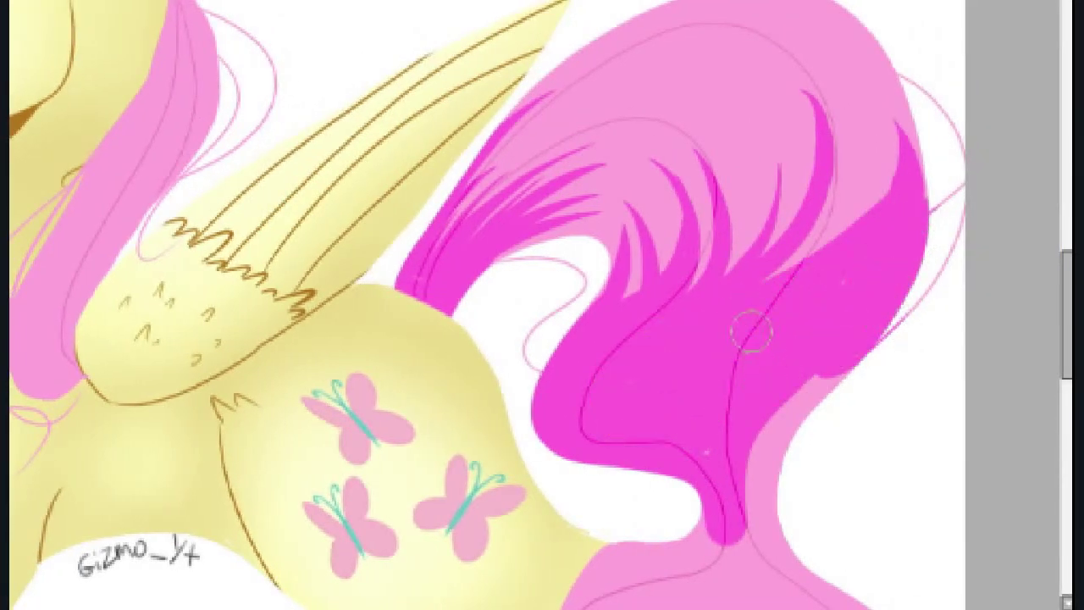
# Paint magenta strokes up the tail's outer edge and fill the remaining light pink down to the narrow part
pyautogui.hotkey('ctrl', 'z')
pyautogui.moveTo(907, 170)
pyautogui.mouseDown()
pyautogui.moveTo(840, 29)
pyautogui.moveTo(911, 161)
pyautogui.mouseUp()
pyautogui.hotkey('ctrl', 'z')
pyautogui.moveTo(793, 248)
pyautogui.mouseDown()
pyautogui.moveTo(855, 223)
pyautogui.moveTo(873, 164)
pyautogui.moveTo(933, 161)
pyautogui.moveTo(879, 34)
pyautogui.mouseUp()
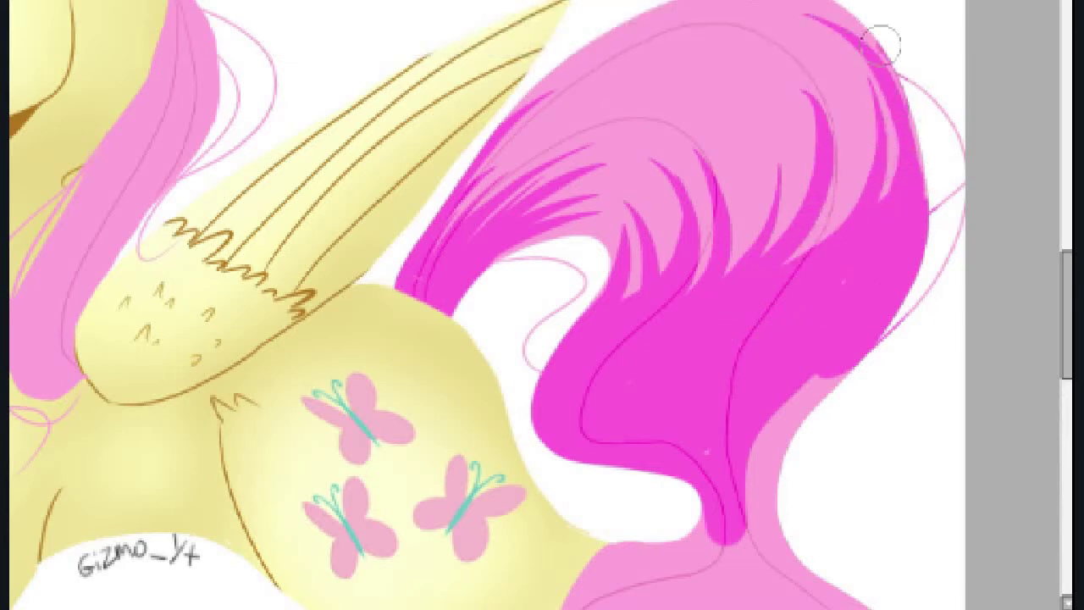
pyautogui.hotkey('ctrl', 'z')
pyautogui.moveTo(763, 411)
pyautogui.mouseDown()
pyautogui.moveTo(813, 453)
pyautogui.moveTo(873, 356)
pyautogui.moveTo(767, 534)
pyautogui.mouseUp()
# Paint tapered magenta strokes below the tail's narrow part and along the lower bend above the hind leg
pyautogui.scroll(-3, 774, 224)
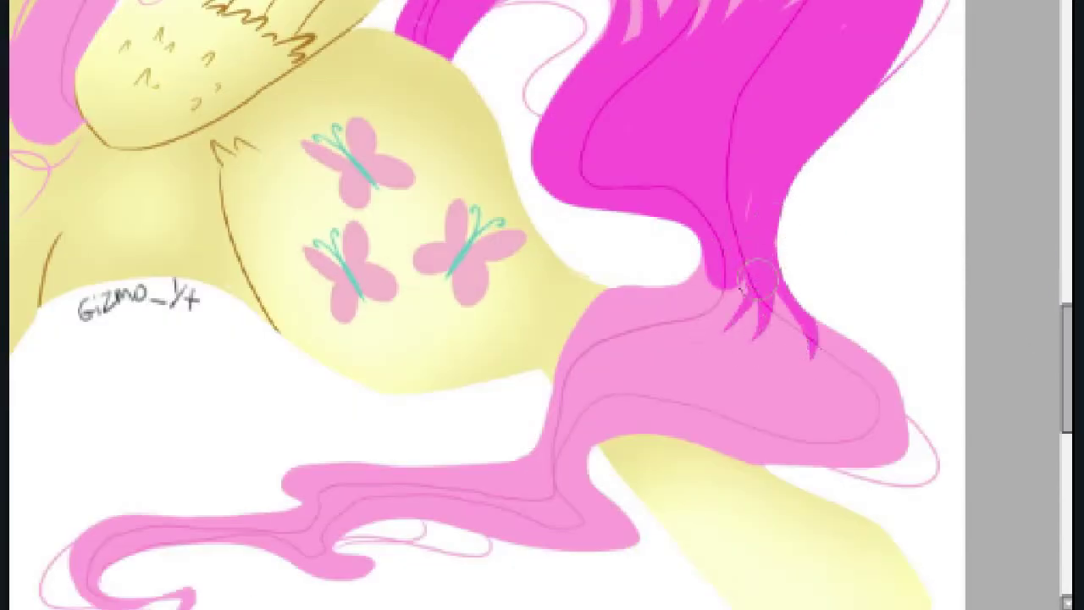
pyautogui.moveTo(759, 276)
pyautogui.mouseDown()
pyautogui.moveTo(701, 303)
pyautogui.moveTo(725, 265)
pyautogui.moveTo(671, 302)
pyautogui.moveTo(613, 310)
pyautogui.moveTo(680, 272)
pyautogui.moveTo(590, 297)
pyautogui.moveTo(557, 419)
pyautogui.moveTo(562, 460)
pyautogui.moveTo(668, 323)
pyautogui.moveTo(545, 430)
pyautogui.moveTo(635, 310)
pyautogui.moveTo(685, 385)
pyautogui.mouseUp()
pyautogui.hotkey('ctrl', 'z')
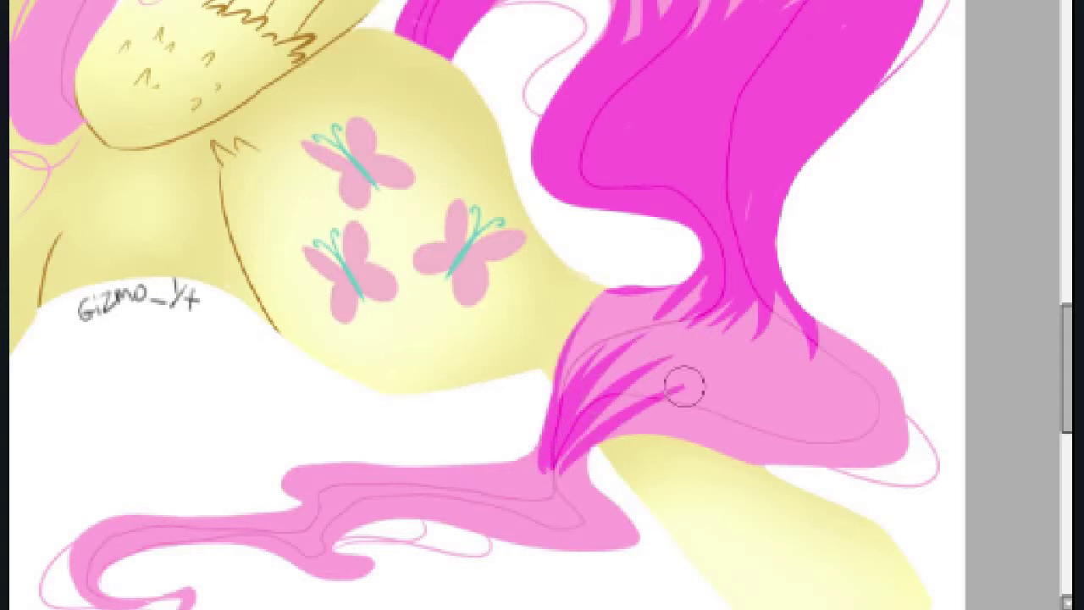
pyautogui.moveTo(585, 444); pyautogui.dragTo(736, 427)
pyautogui.moveTo(614, 436); pyautogui.dragTo(842, 462)
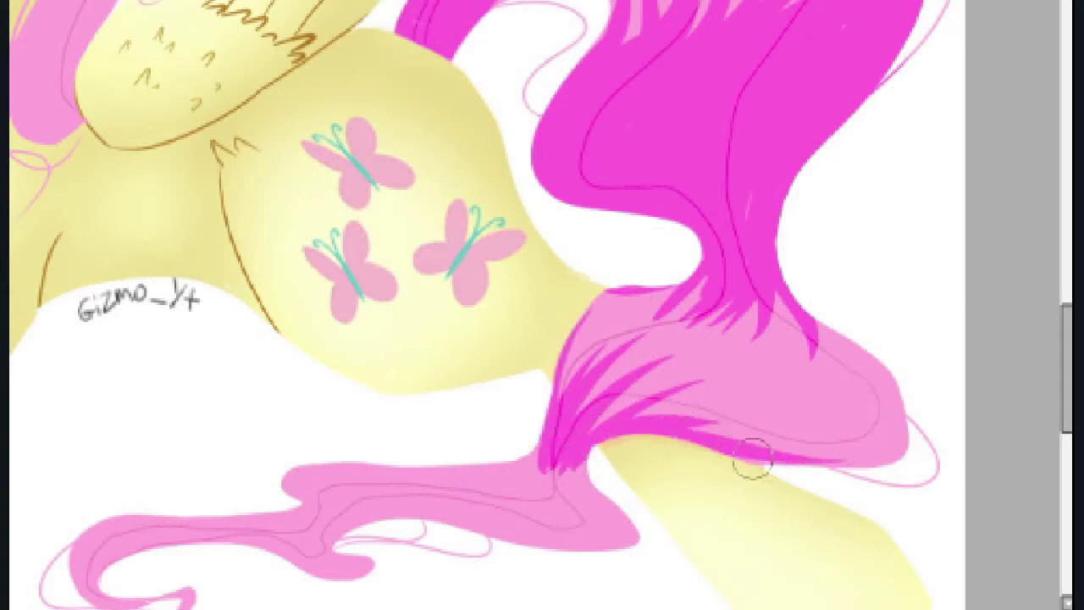
# Fill the tail's bend beside the hind leg with bright magenta shading
pyautogui.scroll(-3, 536, 296)
pyautogui.moveTo(576, 300); pyautogui.dragTo(573, 432)
pyautogui.hotkey('ctrl', 'z')
pyautogui.moveTo(584, 339)
pyautogui.mouseDown()
pyautogui.moveTo(595, 429)
pyautogui.moveTo(571, 436)
pyautogui.mouseUp()
pyautogui.moveTo(593, 381); pyautogui.dragTo(549, 426)
pyautogui.moveTo(593, 343); pyautogui.dragTo(535, 414)
# Shade the trailing end of the tail with magenta strokes along the ground and through its curled tip
pyautogui.moveTo(560, 349)
pyautogui.mouseDown()
pyautogui.moveTo(492, 396)
pyautogui.moveTo(457, 382)
pyautogui.moveTo(335, 411)
pyautogui.mouseUp()
pyautogui.moveTo(445, 373); pyautogui.dragTo(330, 398)
pyautogui.moveTo(416, 350); pyautogui.dragTo(288, 373)
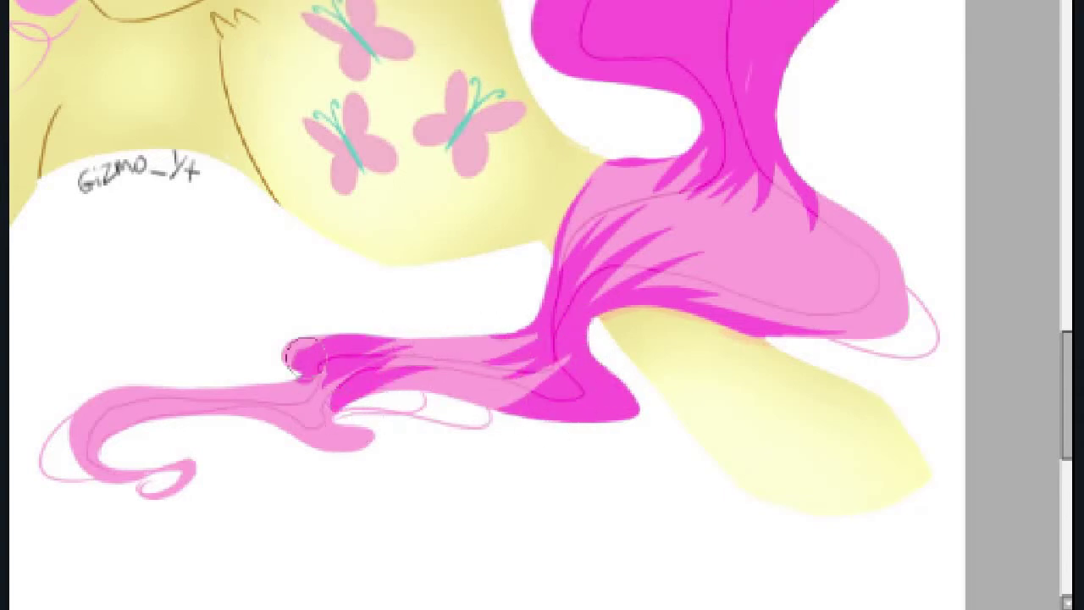
pyautogui.moveTo(356, 347); pyautogui.dragTo(339, 443)
pyautogui.moveTo(246, 389)
pyautogui.mouseDown()
pyautogui.moveTo(141, 484)
pyautogui.moveTo(84, 398)
pyautogui.mouseUp()
pyautogui.moveTo(194, 466); pyautogui.dragTo(161, 423)
# Paint tapered bright magenta strokes downward from the top of the mane lock behind the neck
pyautogui.hotkey('ctrl', '-')
pyautogui.hotkey('ctrl', '-')
pyautogui.hotkey('ctrl', '-')
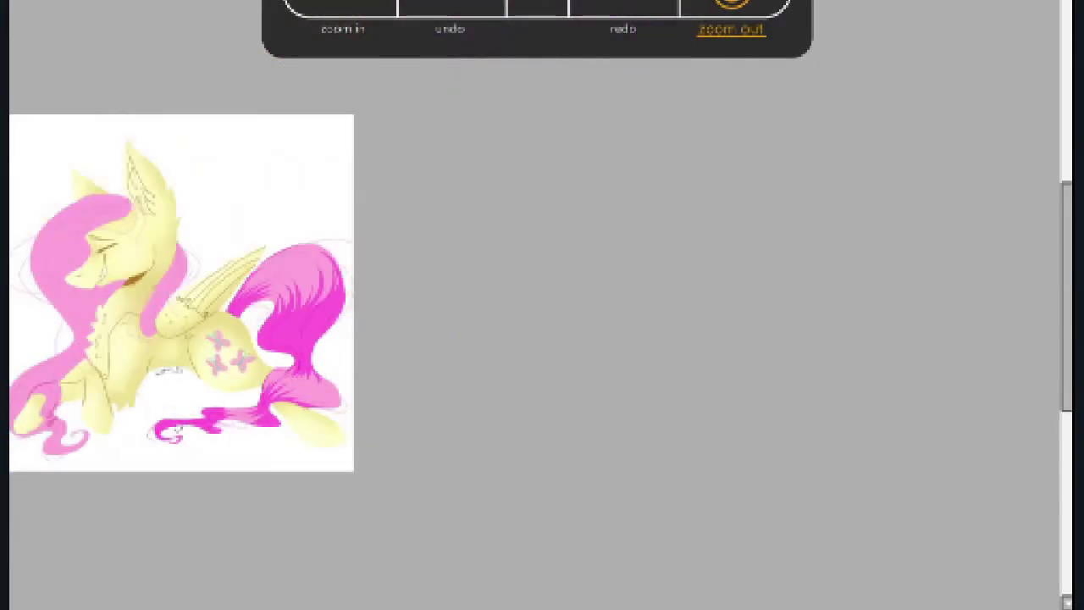
pyautogui.hotkey('ctrl', '+')
pyautogui.hotkey('ctrl', '+')
pyautogui.hotkey('ctrl', '+')
pyautogui.moveTo(360, 142)
pyautogui.mouseDown()
pyautogui.moveTo(398, 296)
pyautogui.moveTo(415, 296)
pyautogui.mouseUp()
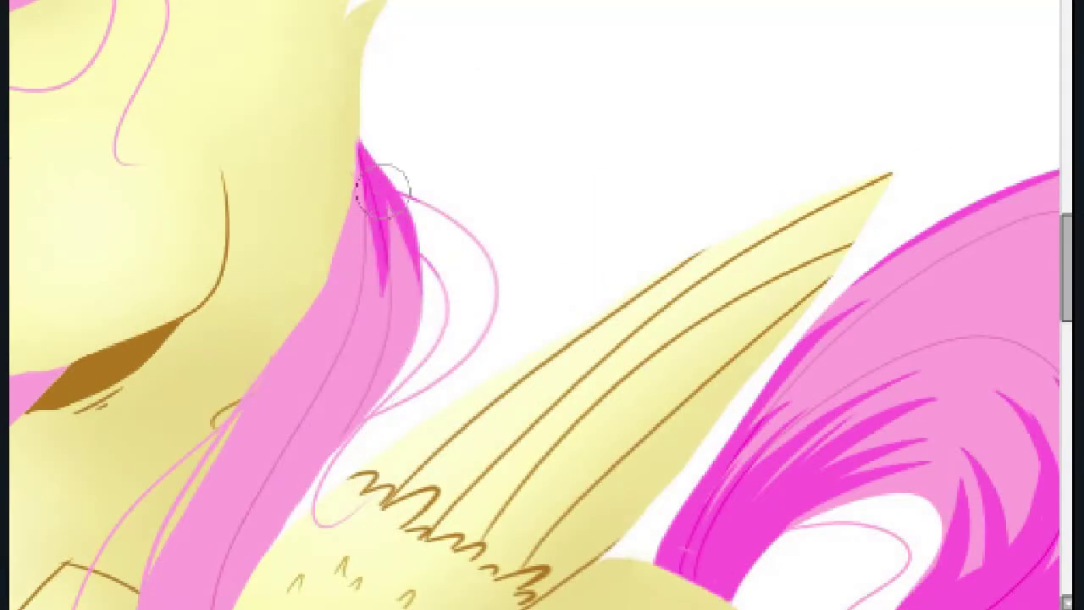
pyautogui.moveTo(375, 181); pyautogui.dragTo(351, 356)
pyautogui.moveTo(373, 203); pyautogui.dragTo(335, 360)
pyautogui.moveTo(356, 230); pyautogui.dragTo(293, 377)
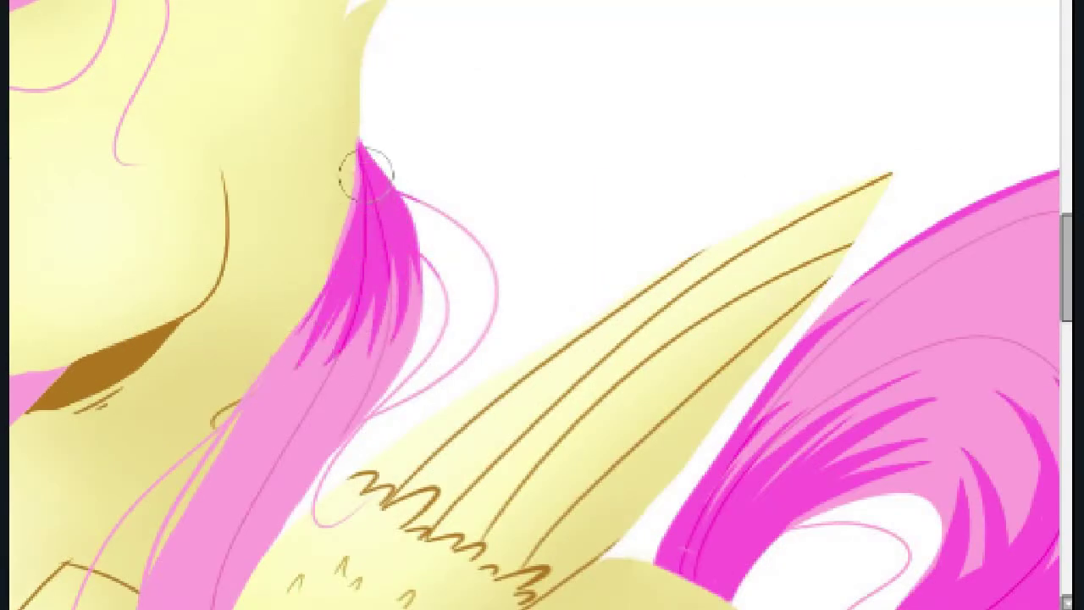
pyautogui.moveTo(364, 169); pyautogui.dragTo(300, 346)
pyautogui.hotkey('ctrl', 'z')
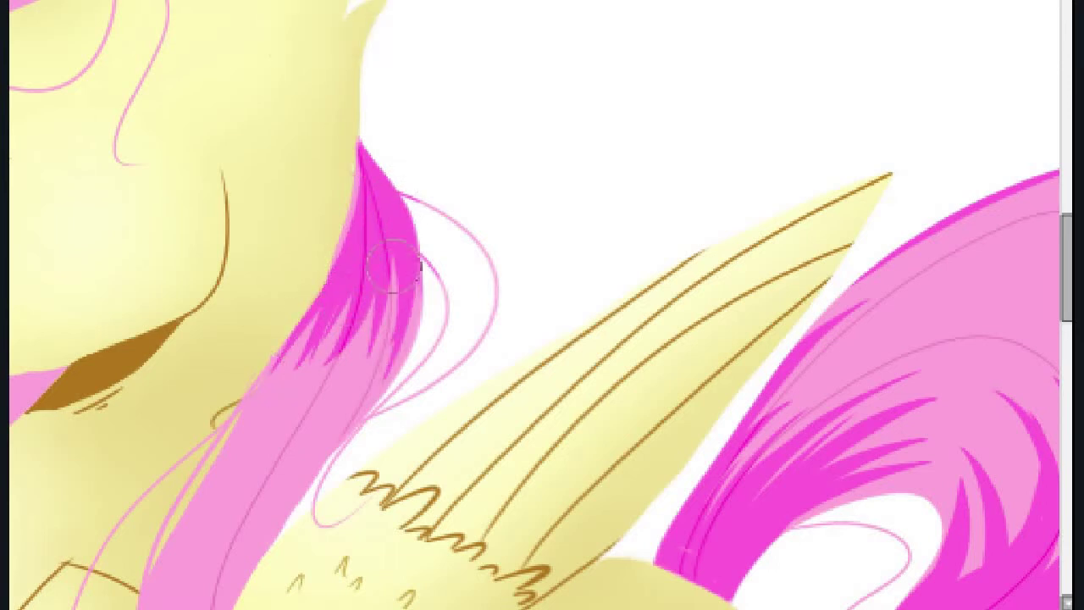
# Paint bright magenta shading along both edges and the rounded end of the mane lock beside the wing
pyautogui.scroll(-5, 197, 301)
pyautogui.hotkey('ctrl', 'z')
pyautogui.moveTo(207, 428); pyautogui.dragTo(229, 452)
pyautogui.moveTo(263, 296); pyautogui.dragTo(242, 367)
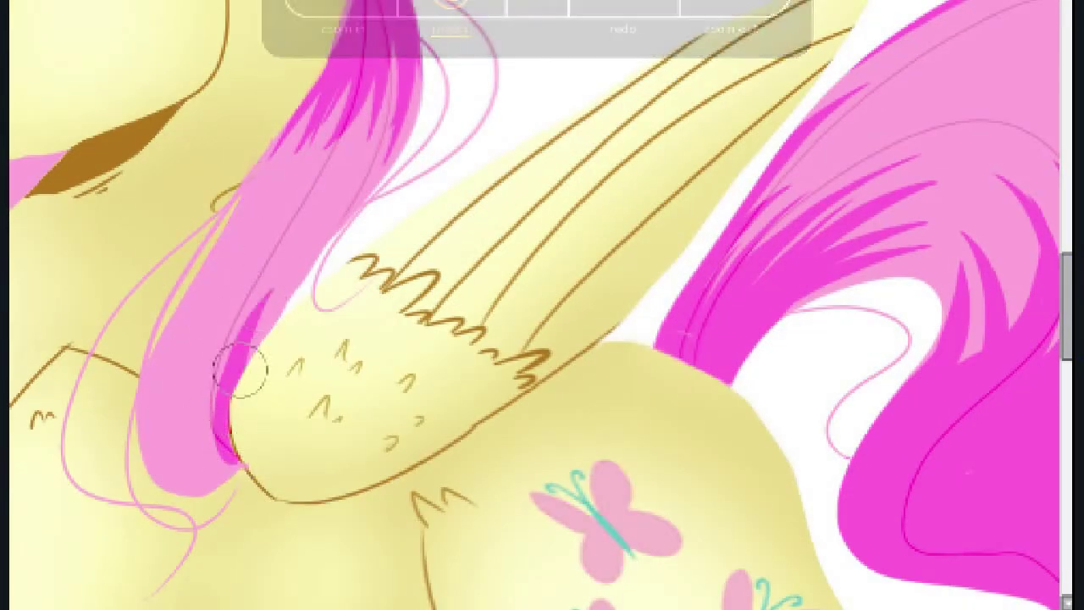
pyautogui.moveTo(245, 432); pyautogui.dragTo(152, 487)
pyautogui.moveTo(186, 322)
pyautogui.mouseDown()
pyautogui.moveTo(151, 385)
pyautogui.moveTo(227, 492)
pyautogui.mouseUp()
pyautogui.moveTo(204, 300); pyautogui.dragTo(225, 474)
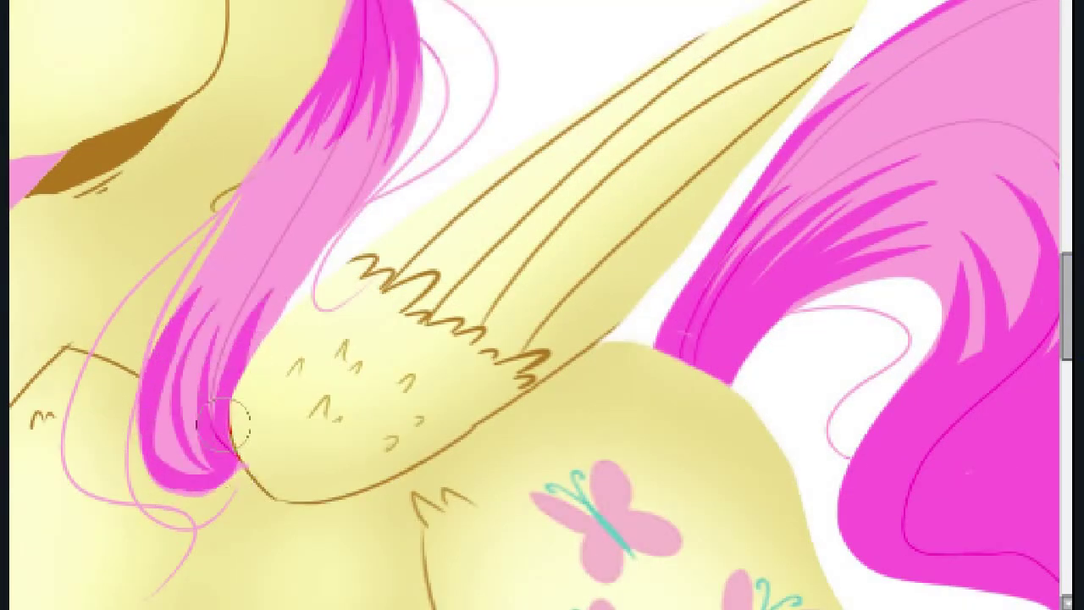
# Fill the lower end of the mane lock behind the neck with magenta, tapering strokes upward into the light pink
pyautogui.moveTo(255, 170); pyautogui.dragTo(195, 462)
pyautogui.hotkey('ctrl', 'z')
pyautogui.moveTo(225, 254); pyautogui.dragTo(230, 439)
pyautogui.moveTo(258, 263); pyautogui.dragTo(207, 462)
pyautogui.moveTo(212, 372); pyautogui.dragTo(165, 466)
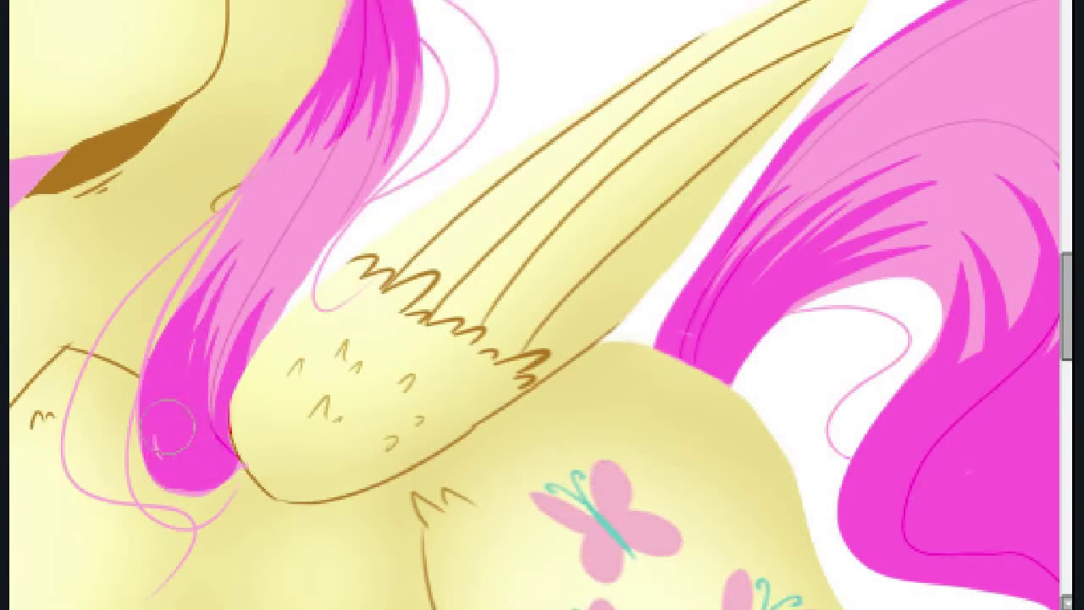
pyautogui.moveTo(246, 346); pyautogui.dragTo(314, 223)
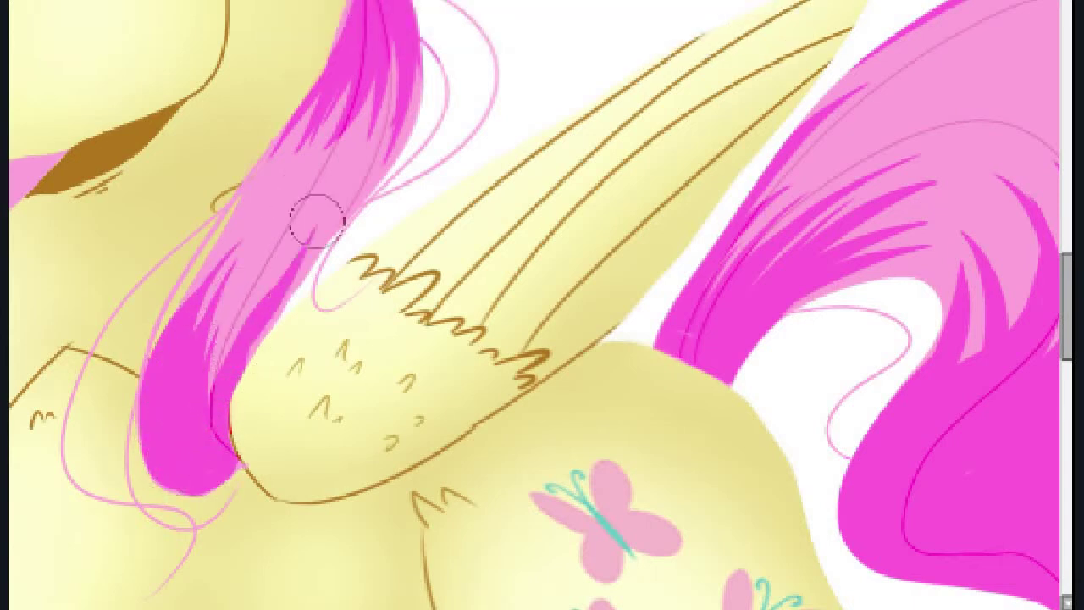
pyautogui.hotkey('ctrl', 'z')
pyautogui.hotkey('ctrl', '-')
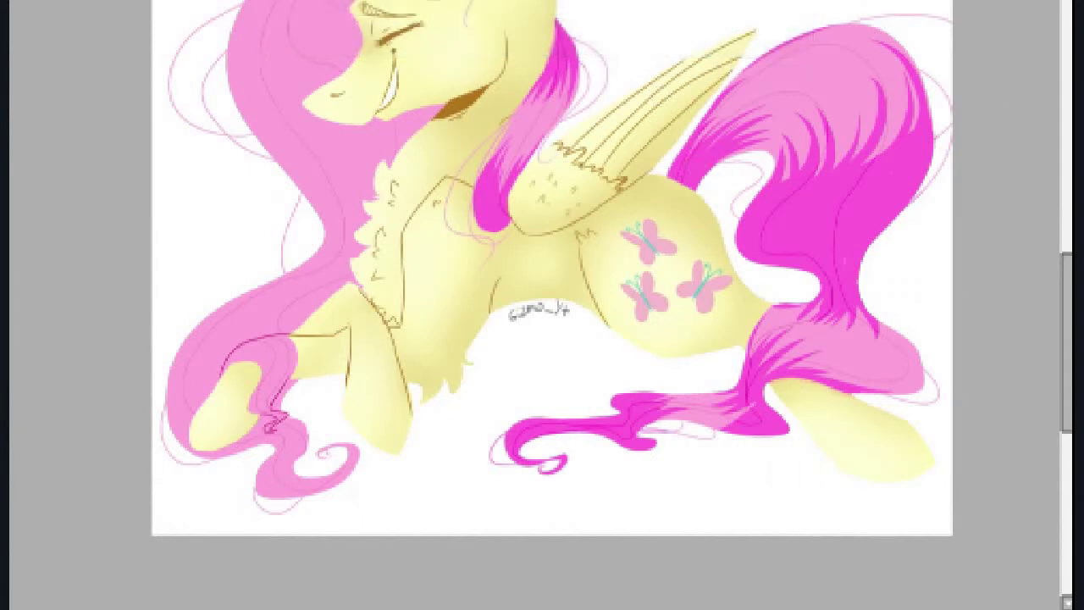
pyautogui.hotkey('ctrl', '+')
pyautogui.hotkey('ctrl', '+')
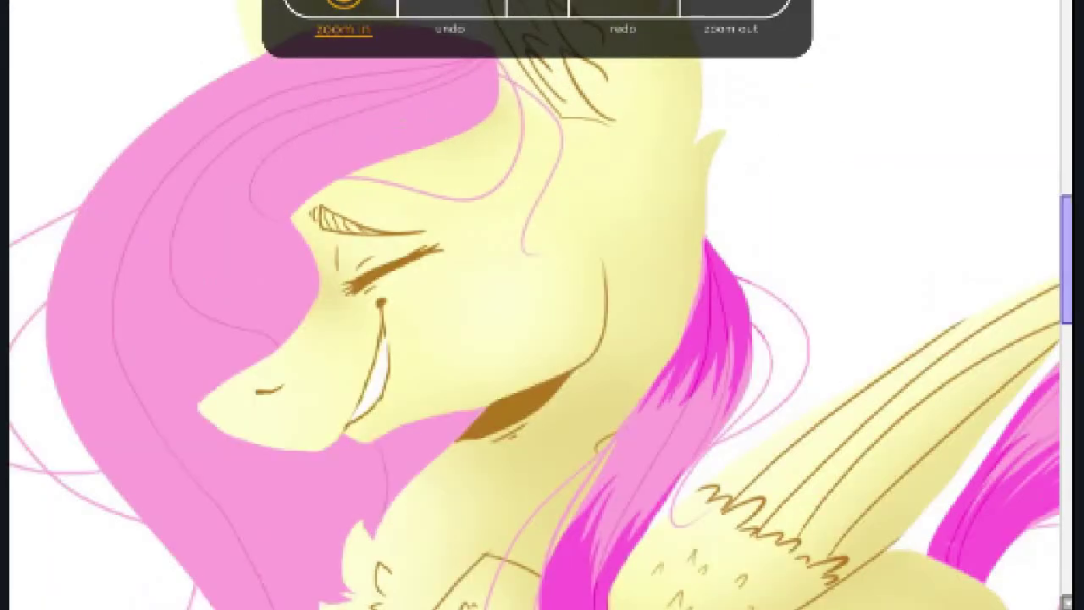
# Paint tapered bright magenta strokes from the forelock's parting beside the ear down over the top of the mane
pyautogui.hotkey('ctrl', '+')
pyautogui.hotkey('ctrl', 'z')
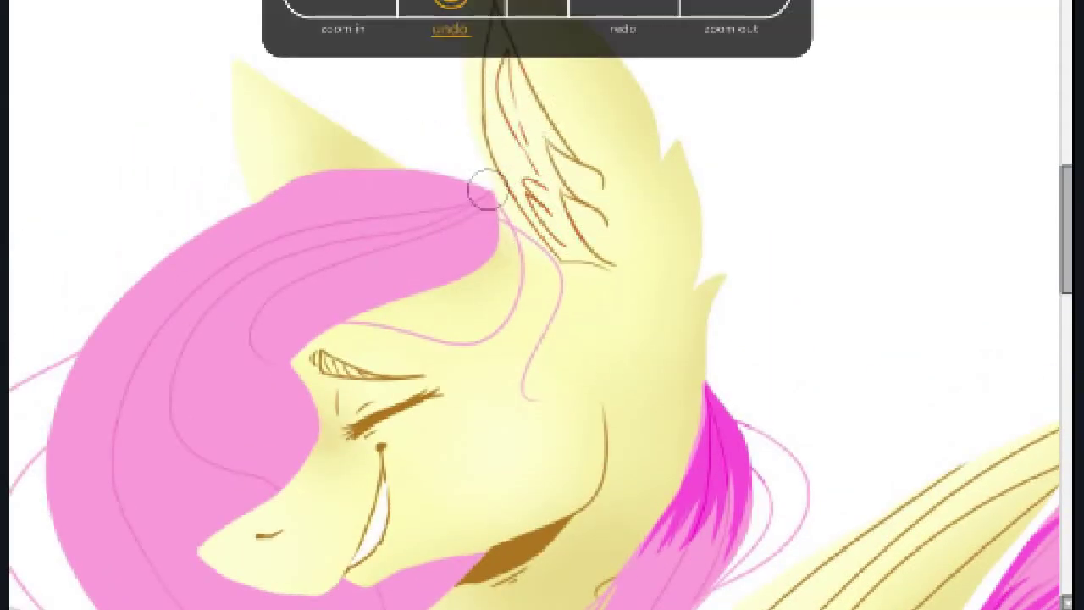
pyautogui.moveTo(491, 199)
pyautogui.mouseDown()
pyautogui.moveTo(272, 259)
pyautogui.moveTo(318, 219)
pyautogui.moveTo(296, 199)
pyautogui.moveTo(428, 288)
pyautogui.moveTo(322, 318)
pyautogui.moveTo(275, 305)
pyautogui.mouseUp()
pyautogui.moveTo(428, 157); pyautogui.dragTo(191, 255)
pyautogui.moveTo(488, 207); pyautogui.dragTo(227, 298)
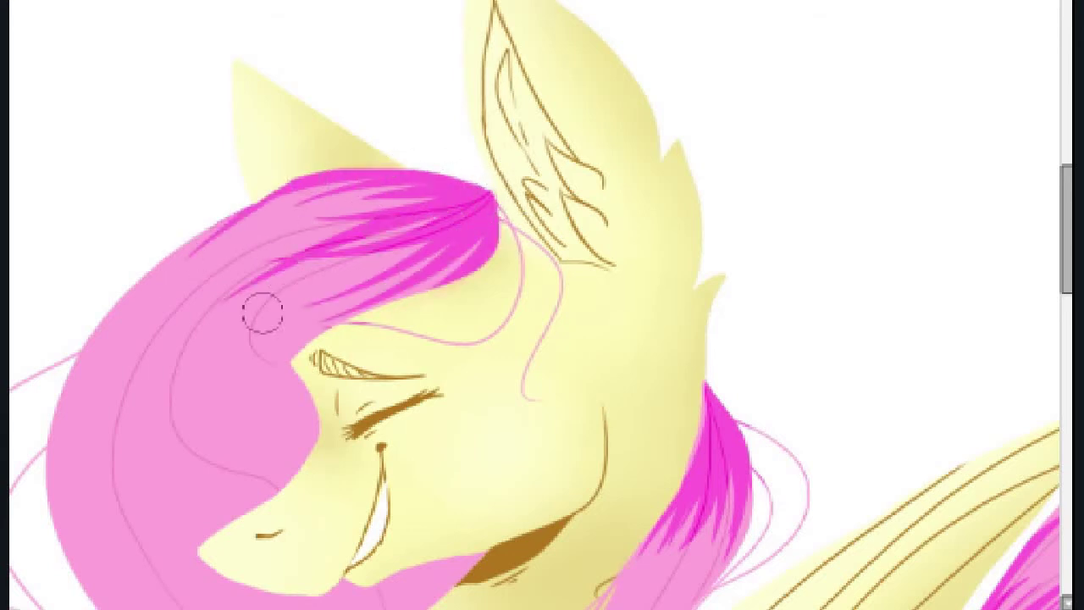
pyautogui.moveTo(424, 204); pyautogui.dragTo(249, 262)
pyautogui.moveTo(427, 183)
pyautogui.mouseDown()
pyautogui.moveTo(258, 250)
pyautogui.moveTo(185, 298)
pyautogui.moveTo(142, 297)
pyautogui.mouseUp()
pyautogui.moveTo(424, 244); pyautogui.dragTo(179, 436)
pyautogui.hotkey('ctrl', 'z')
# Shade the mane beneath the muzzle and jaw with bright magenta, adding pointed strokes upward beside the nose
pyautogui.scroll(-5, 774, 229)
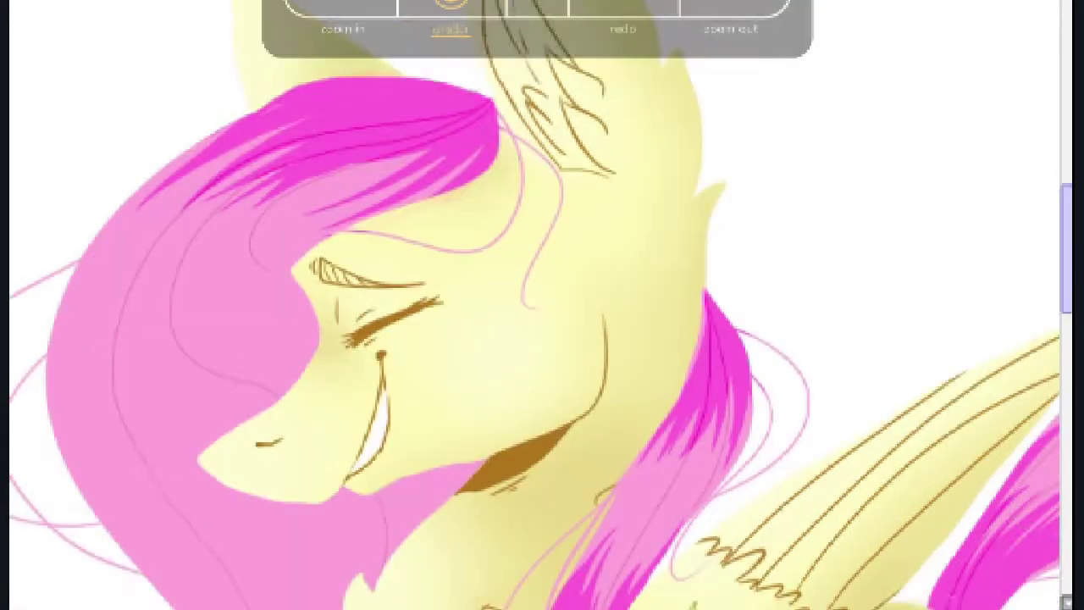
pyautogui.hotkey('ctrl', 'z')
pyautogui.moveTo(514, 233)
pyautogui.mouseDown()
pyautogui.moveTo(296, 291)
pyautogui.moveTo(164, 206)
pyautogui.mouseUp()
pyautogui.hotkey('ctrl', 'z')
pyautogui.moveTo(301, 280)
pyautogui.mouseDown()
pyautogui.moveTo(245, 285)
pyautogui.moveTo(249, 246)
pyautogui.moveTo(189, 183)
pyautogui.mouseUp()
pyautogui.moveTo(309, 284); pyautogui.dragTo(139, 233)
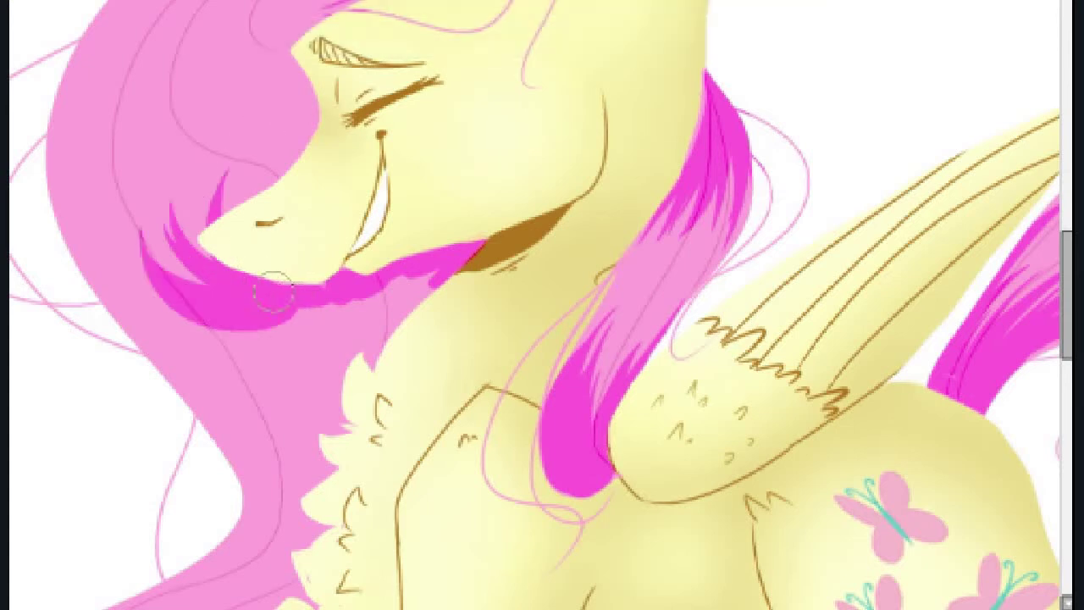
# Extend the magenta shading to the mane's outer edge in front of the muzzle, with strokes tapering upward
pyautogui.moveTo(237, 216); pyautogui.dragTo(68, 339)
pyautogui.moveTo(228, 322); pyautogui.dragTo(118, 411)
pyautogui.scroll(3, 543, 305)
pyautogui.scroll(-3, 210, 290)
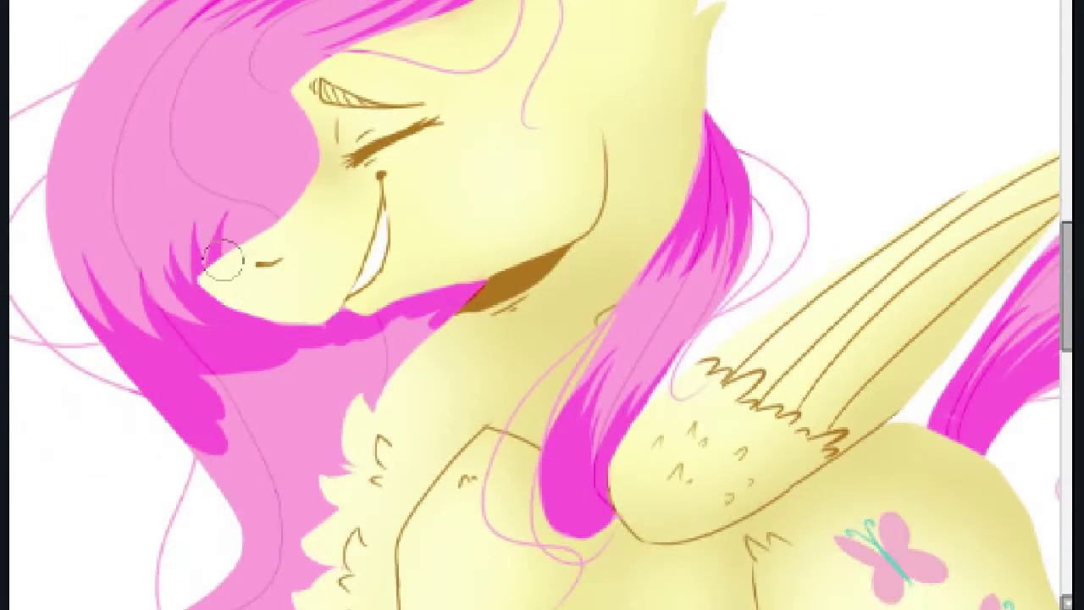
pyautogui.hotkey('ctrl', 'z')
# Fill the mane between the chin and the chest fluff with magenta, tapering strokes down into the light pink
pyautogui.scroll(-4, 542, 305)
pyautogui.moveTo(373, 182); pyautogui.dragTo(315, 296)
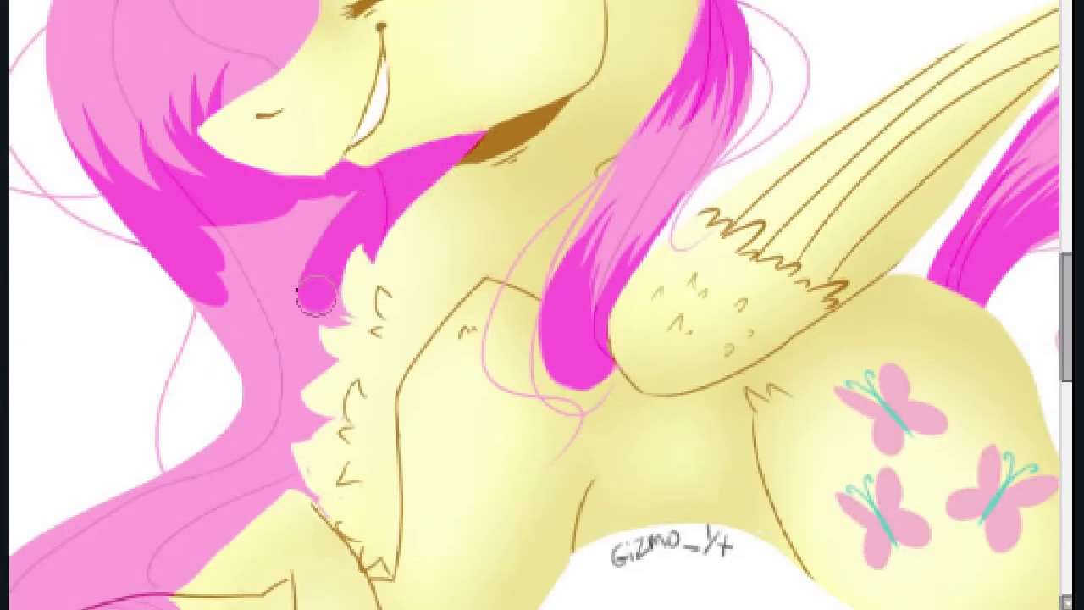
pyautogui.hotkey('ctrl', 'z')
pyautogui.moveTo(347, 211)
pyautogui.mouseDown()
pyautogui.moveTo(271, 216)
pyautogui.moveTo(218, 246)
pyautogui.mouseUp()
pyautogui.moveTo(230, 324)
pyautogui.mouseDown()
pyautogui.moveTo(212, 356)
pyautogui.moveTo(213, 242)
pyautogui.moveTo(274, 260)
pyautogui.moveTo(321, 352)
pyautogui.moveTo(420, 266)
pyautogui.mouseUp()
# Paint diagonal magenta strokes across the lower mane section that sweeps above the bent foreleg
pyautogui.scroll(-3, 84, 279)
pyautogui.hscroll(-4, 85, 278)
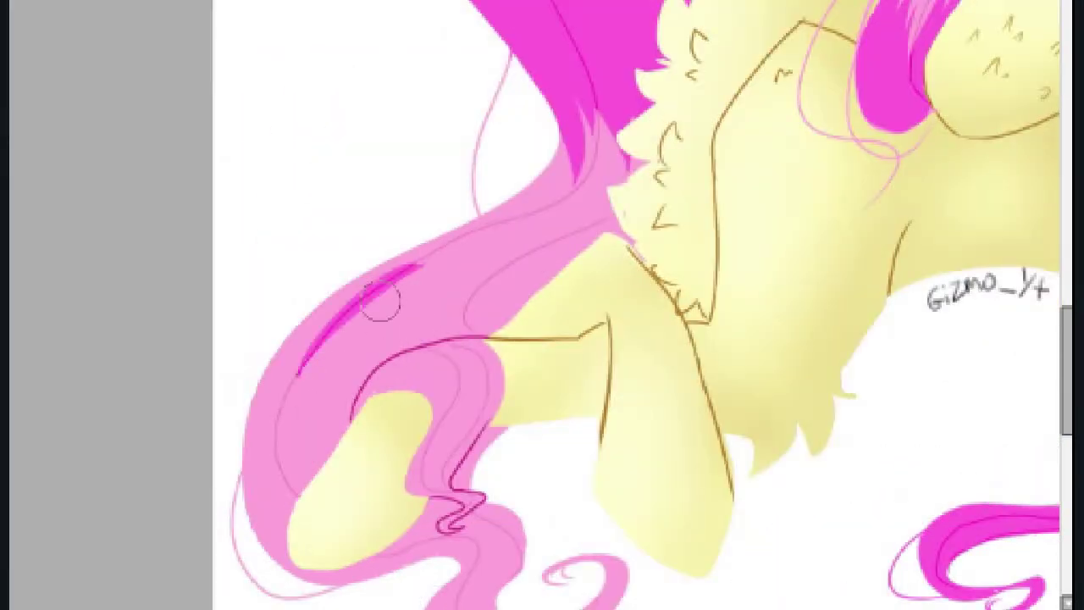
pyautogui.moveTo(381, 301)
pyautogui.mouseDown()
pyautogui.moveTo(334, 358)
pyautogui.moveTo(398, 271)
pyautogui.moveTo(368, 338)
pyautogui.moveTo(521, 252)
pyautogui.moveTo(491, 310)
pyautogui.moveTo(546, 272)
pyautogui.mouseUp()
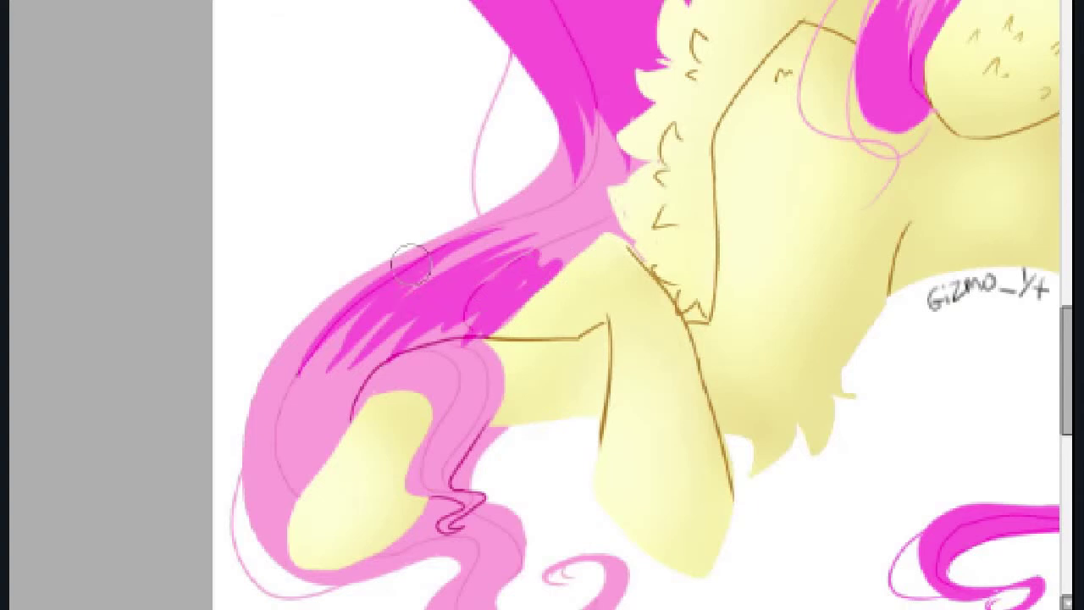
pyautogui.moveTo(410, 264); pyautogui.dragTo(276, 381)
pyautogui.scroll(-3, 835, 339)
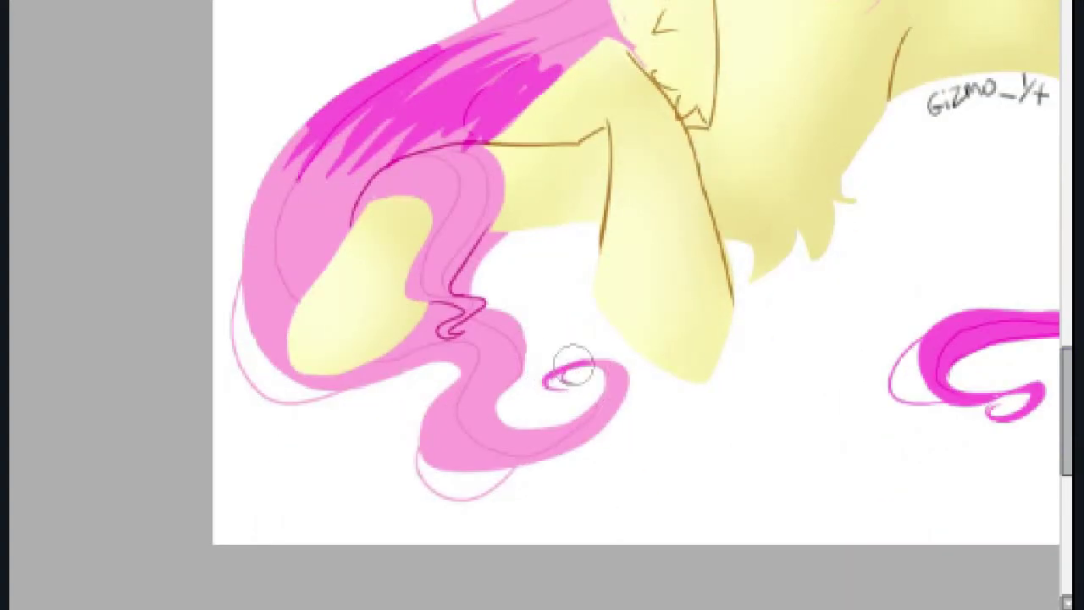
# Fill the curled end of the mane with magenta and taper the strokes upward around the front hoof
pyautogui.moveTo(573, 366)
pyautogui.mouseDown()
pyautogui.moveTo(457, 440)
pyautogui.moveTo(470, 366)
pyautogui.mouseUp()
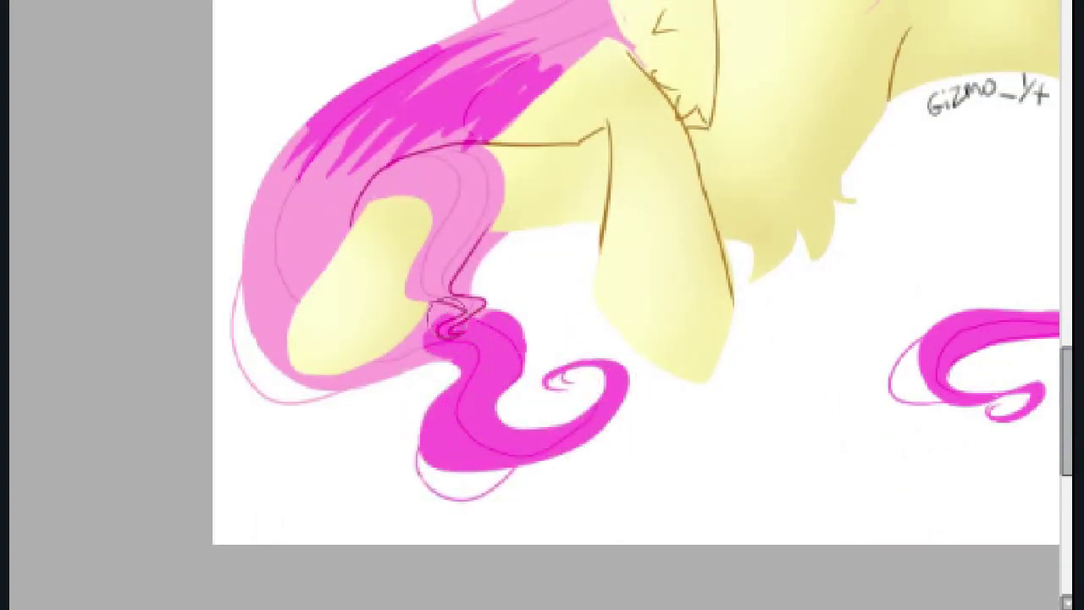
pyautogui.moveTo(457, 309)
pyautogui.mouseDown()
pyautogui.moveTo(377, 381)
pyautogui.moveTo(314, 380)
pyautogui.moveTo(296, 279)
pyautogui.moveTo(313, 266)
pyautogui.mouseUp()
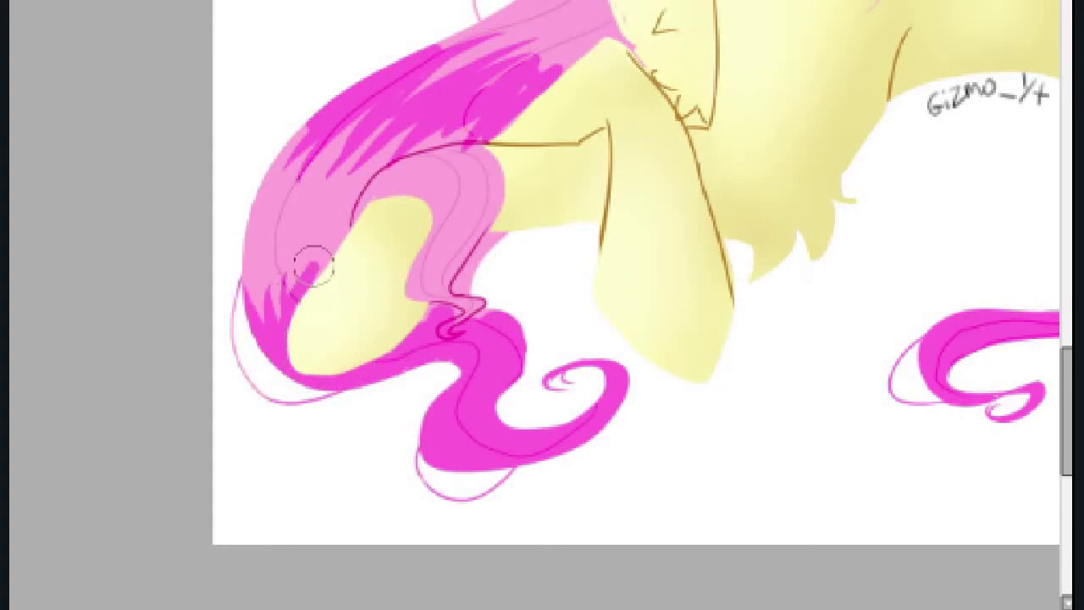
pyautogui.hotkey('ctrl', 'z')
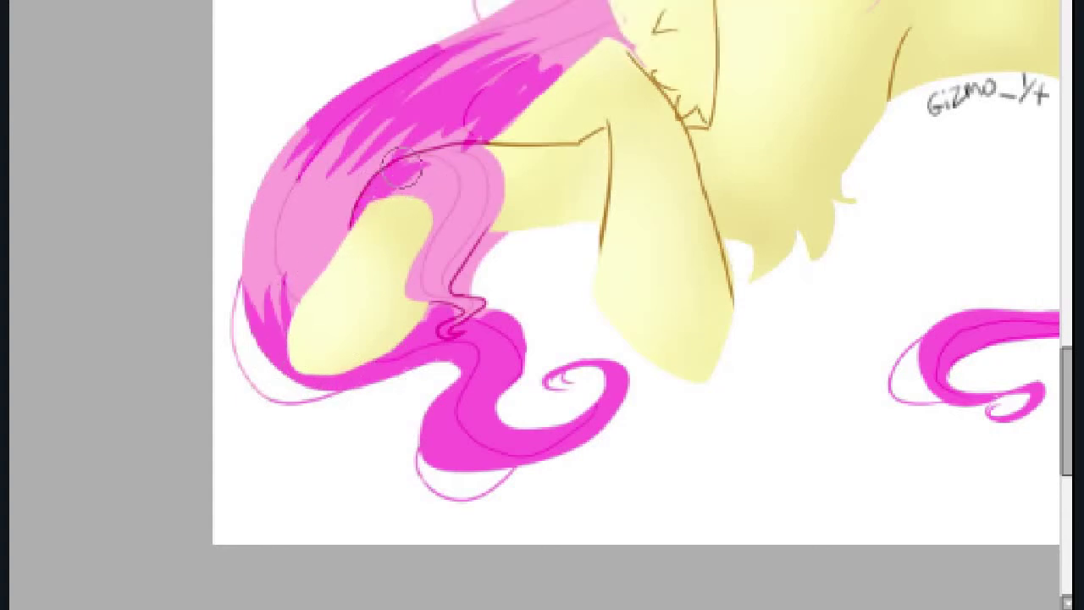
# Shade the mane strand draped over the bent foreleg with magenta at its top and along its inner fold
pyautogui.moveTo(436, 157)
pyautogui.mouseDown()
pyautogui.moveTo(487, 237)
pyautogui.moveTo(442, 172)
pyautogui.moveTo(412, 197)
pyautogui.moveTo(404, 184)
pyautogui.mouseUp()
pyautogui.hotkey('ctrl', 'z')
pyautogui.moveTo(463, 294); pyautogui.dragTo(504, 243)
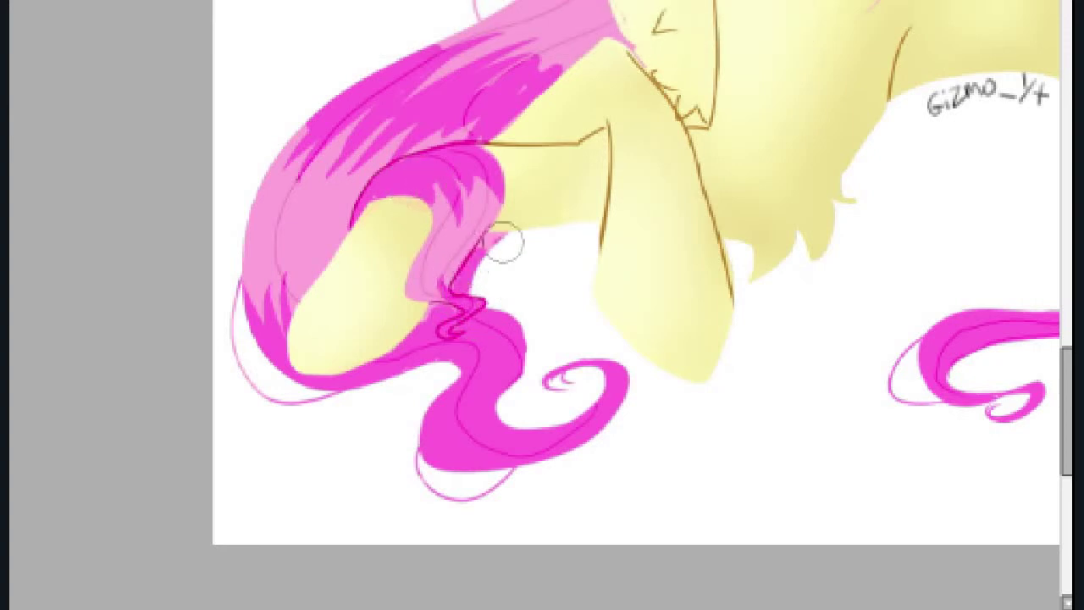
# Lighten the magenta shading across the whole mane and tail
pyautogui.hotkey('ctrl', '-')
pyautogui.hotkey('ctrl', '-')
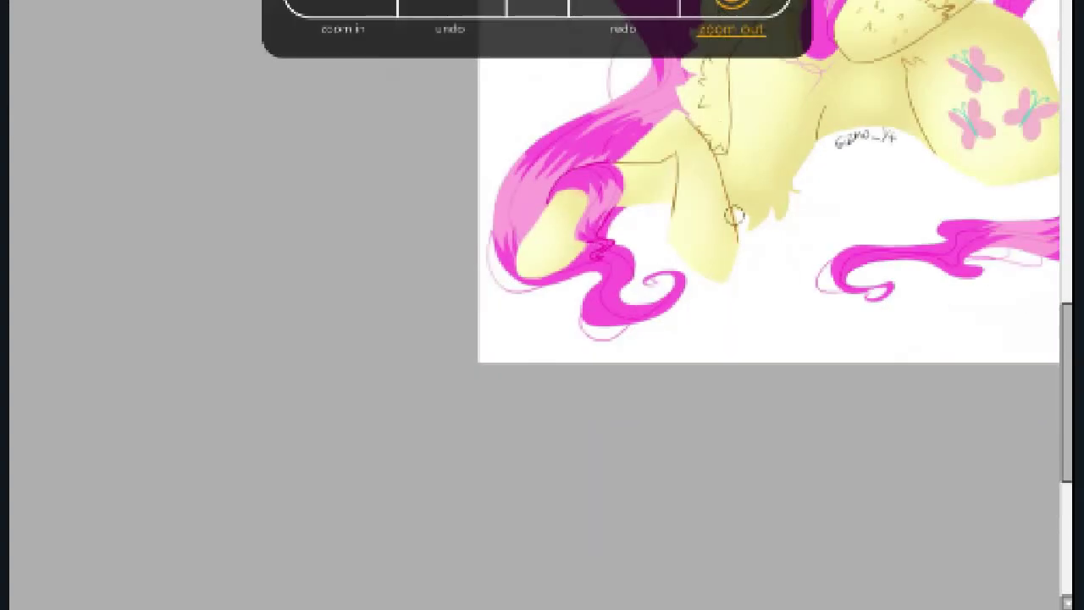
pyautogui.hscroll(3, 542, 305)
pyautogui.scroll(1, 543, 305)
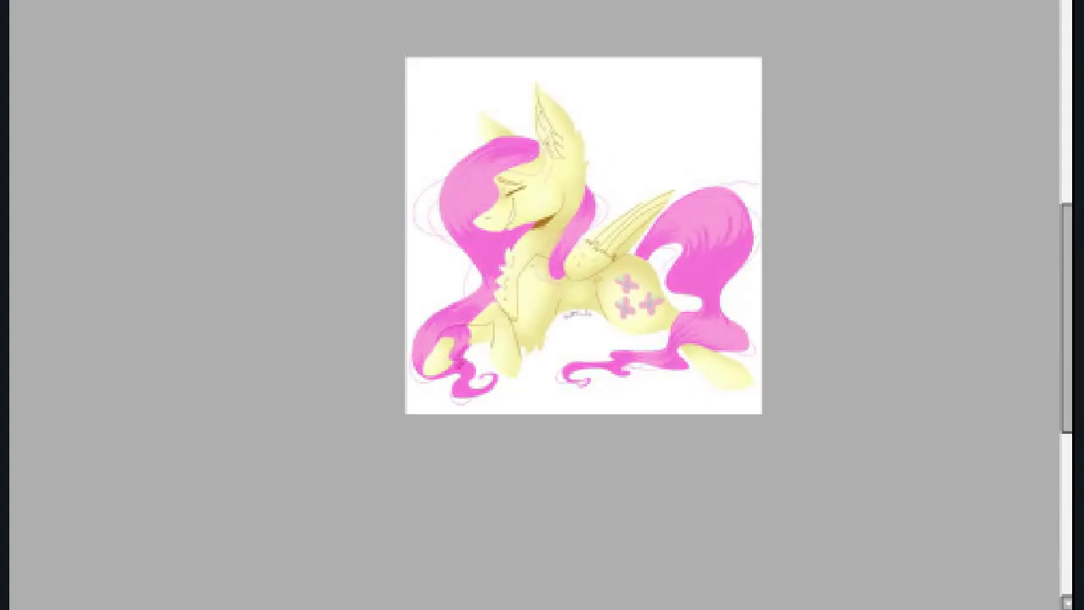
# Add short, darker magenta strokes at the forelock's parting beside the ear
pyautogui.hotkey('ctrl', '+')
pyautogui.hotkey('ctrl', '+')
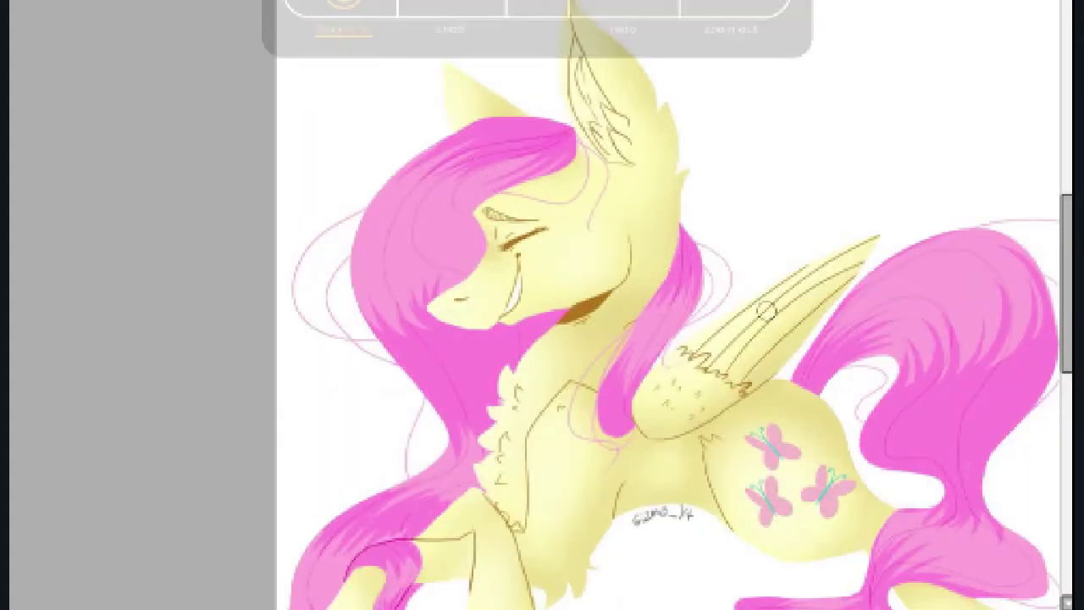
pyautogui.moveTo(478, 165)
pyautogui.mouseDown()
pyautogui.moveTo(572, 127)
pyautogui.moveTo(548, 127)
pyautogui.mouseUp()
pyautogui.hotkey('ctrl', 'z')
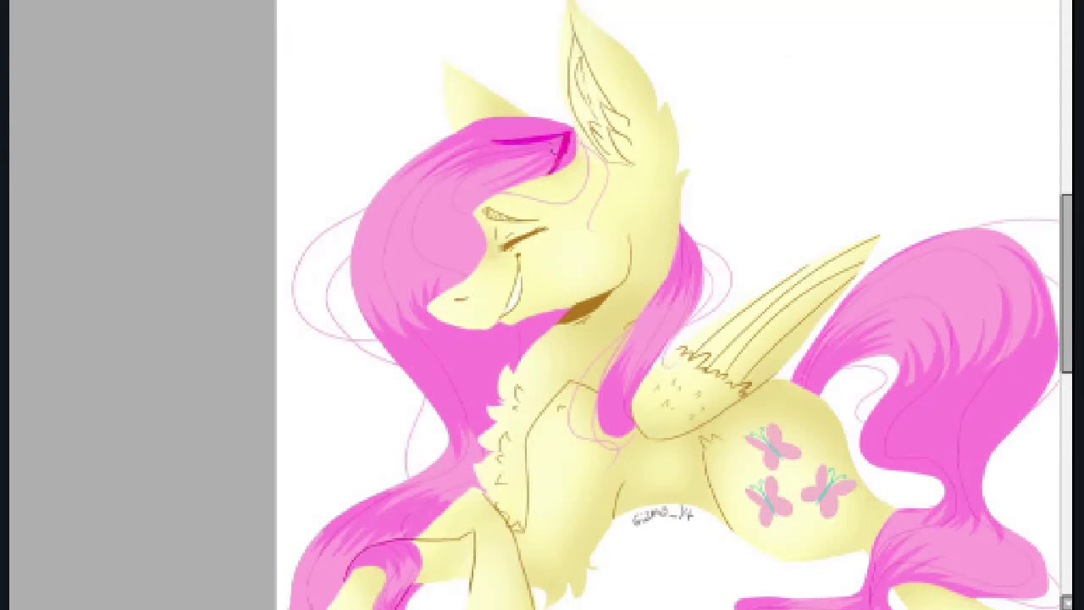
pyautogui.hotkey('ctrl', 'z')
pyautogui.moveTo(529, 127); pyautogui.dragTo(572, 131)
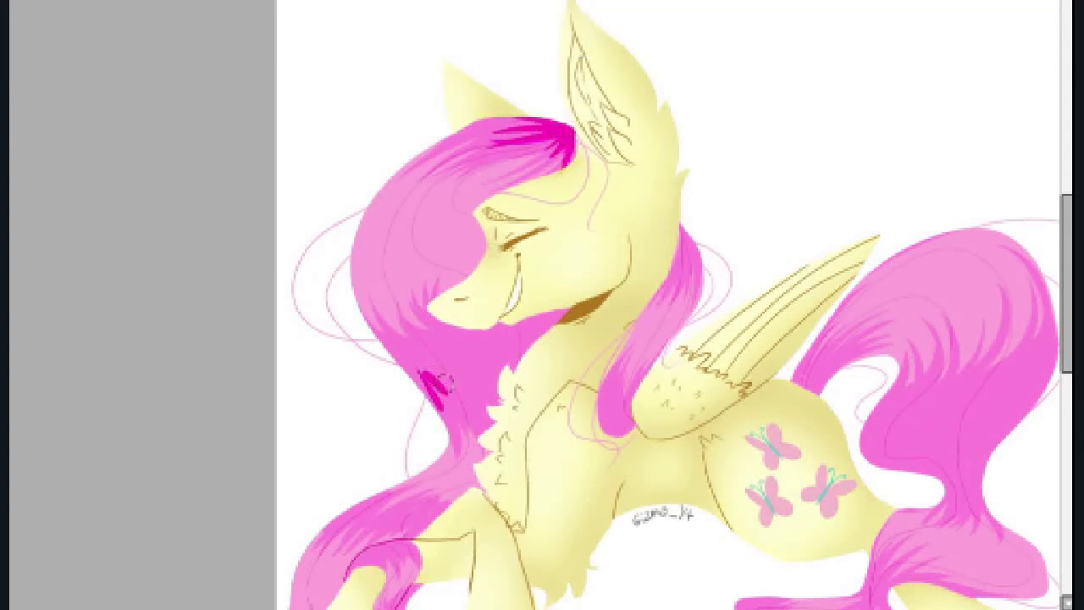
# Paint a darker magenta zigzag shadow across the mane beneath the muzzle, filling it solid toward the jaw
pyautogui.hotkey('ctrl', 'z')
pyautogui.moveTo(425, 366); pyautogui.dragTo(472, 389)
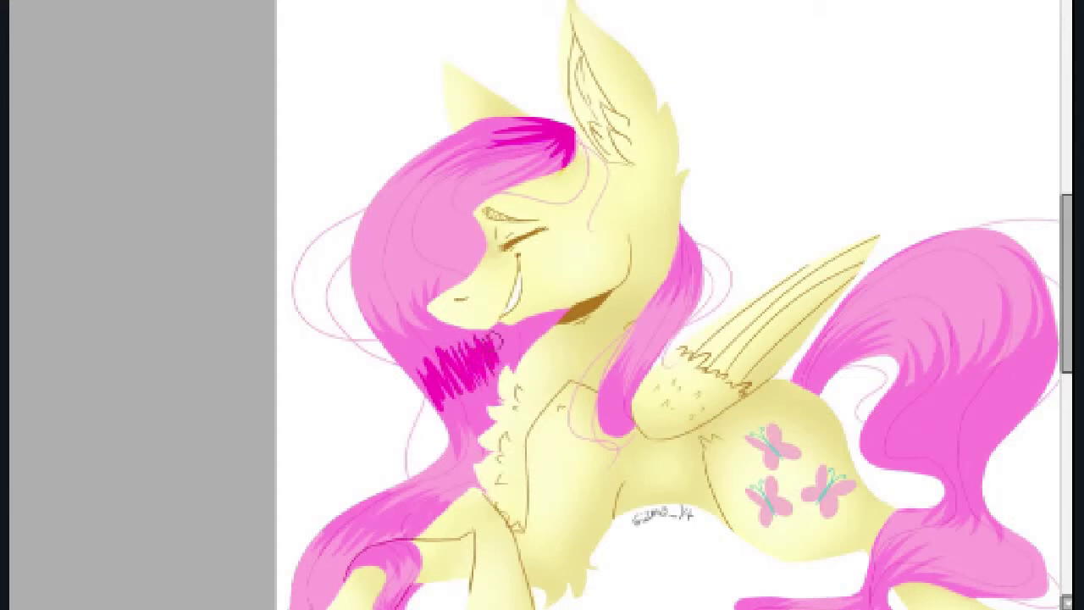
pyautogui.moveTo(502, 348); pyautogui.dragTo(532, 320)
pyautogui.hotkey('ctrl', '+')
pyautogui.hotkey('ctrl', '+')
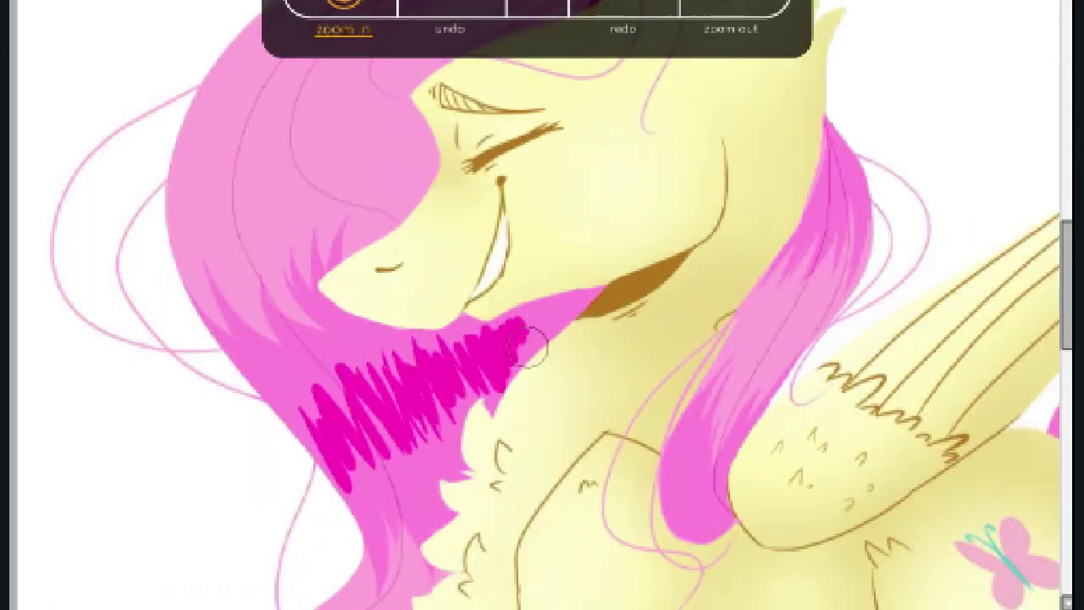
pyautogui.moveTo(552, 387)
pyautogui.mouseDown()
pyautogui.moveTo(581, 291)
pyautogui.moveTo(615, 246)
pyautogui.moveTo(625, 302)
pyautogui.moveTo(572, 287)
pyautogui.mouseUp()
pyautogui.hotkey('ctrl', 'z')
pyautogui.hotkey('ctrl', 'z')
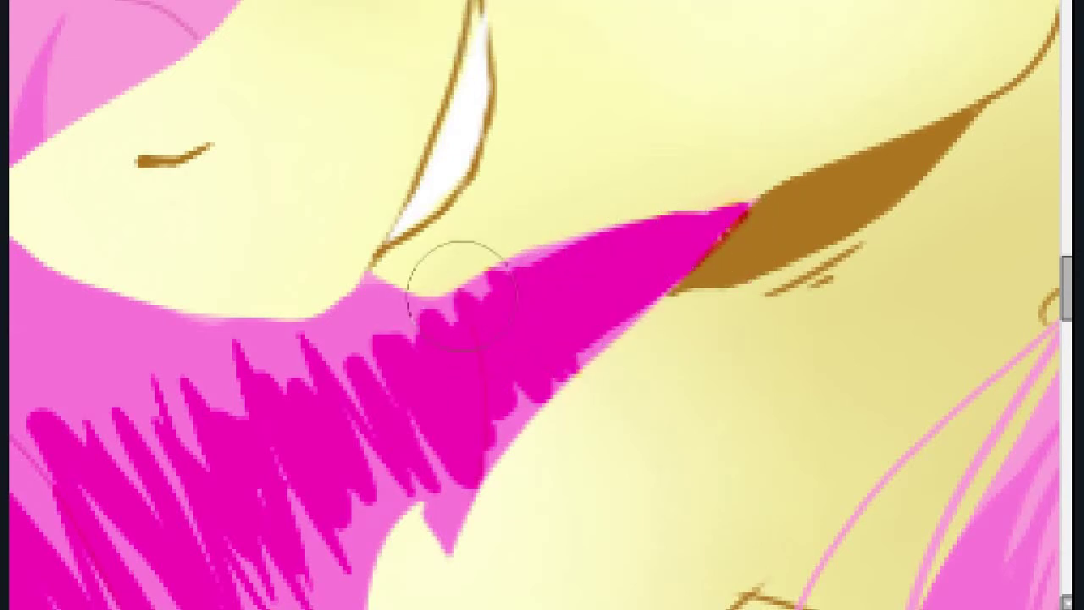
# Add darker magenta shading to the top and lower end of the mane lock behind the neck
pyautogui.hotkey('ctrl', '-')
pyautogui.hotkey('ctrl', '-')
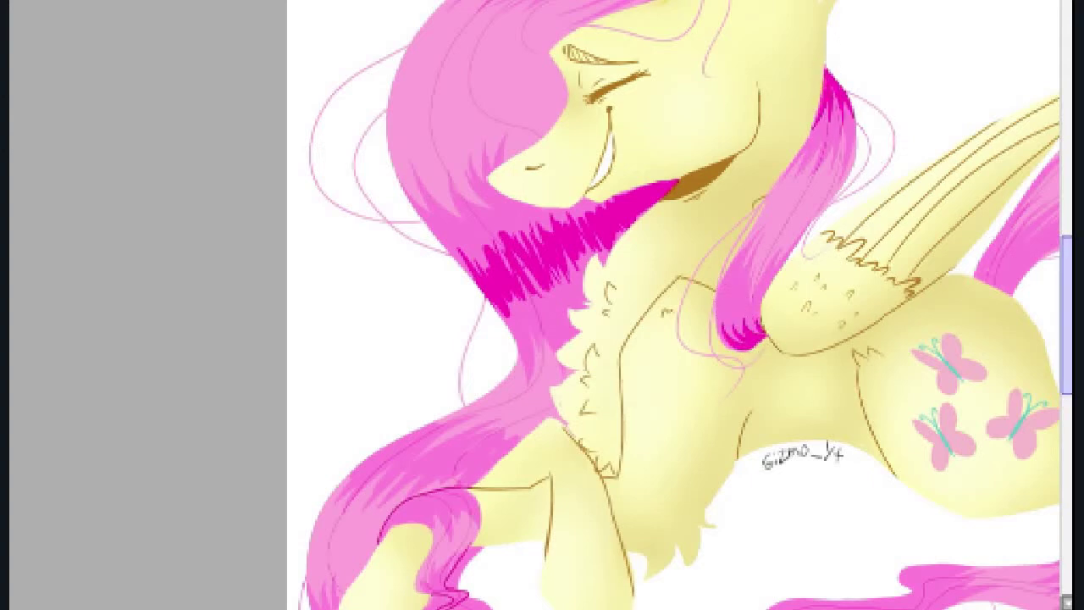
pyautogui.scroll(3, 1067, 279)
pyautogui.scroll(-9, 534, 324)
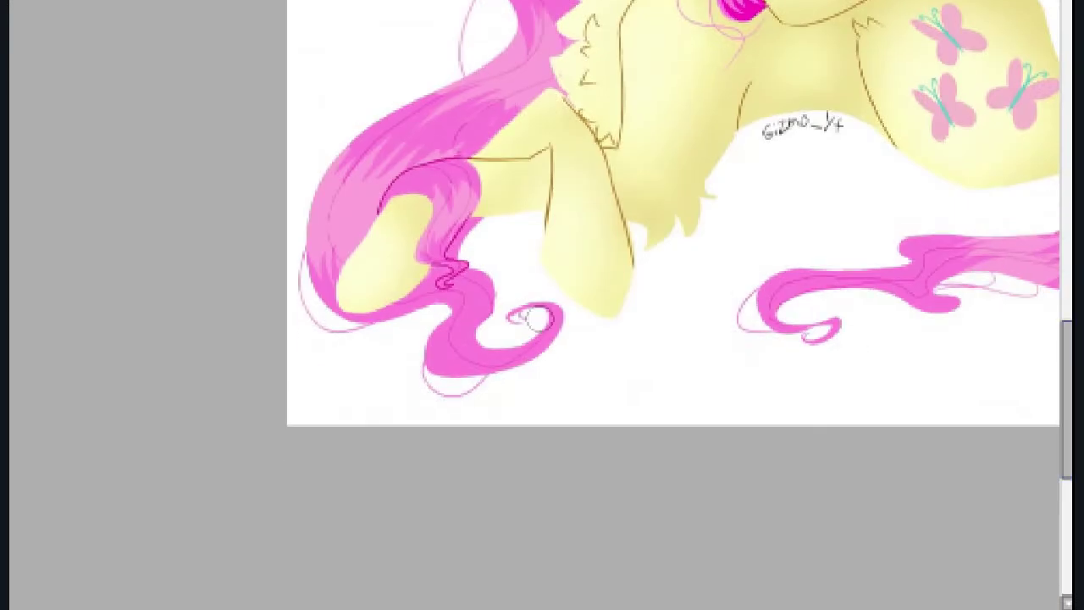